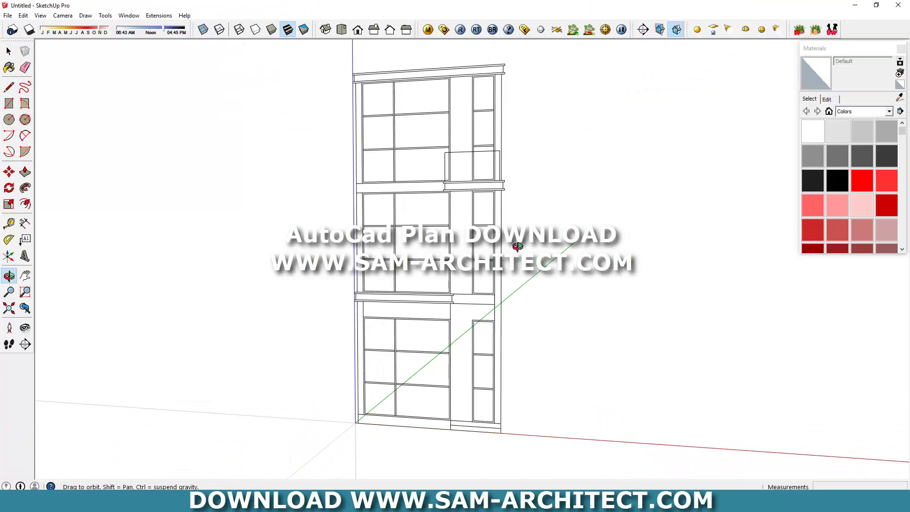
Draw a thin 200 mm-wide rectangle along the facade's left edge.
key(r)
scroll(367, 102, up, 4)
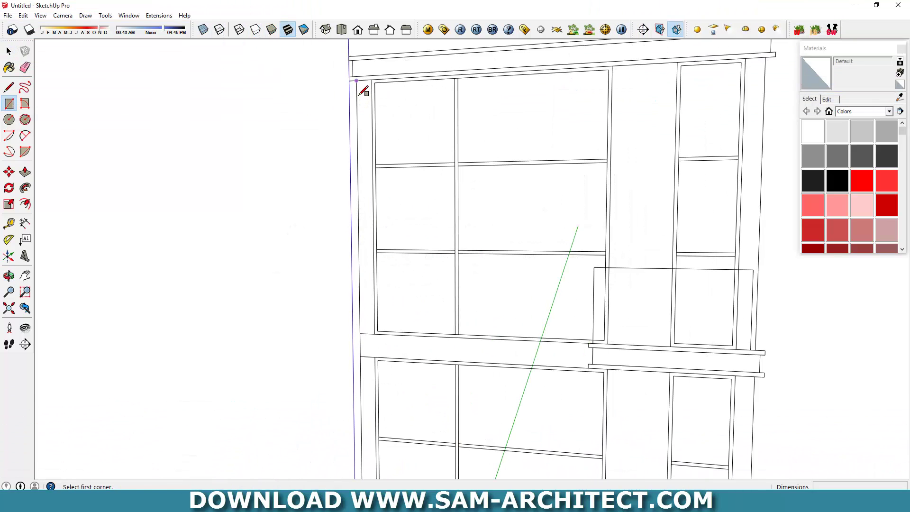
click(365, 91)
scroll(379, 92, down, 2)
scroll(392, 93, down, 1)
scroll(400, 389, up, 1)
scroll(397, 422, up, 2)
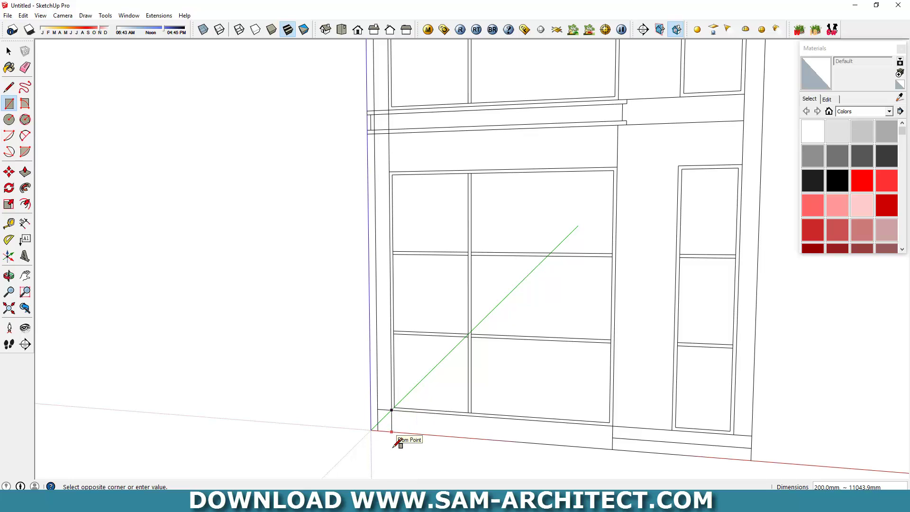
click(396, 440)
scroll(398, 434, down, 2)
Push/pull the thin rectangle 16000 mm into a side wall.
key(p)
click(396, 404)
text(16000)
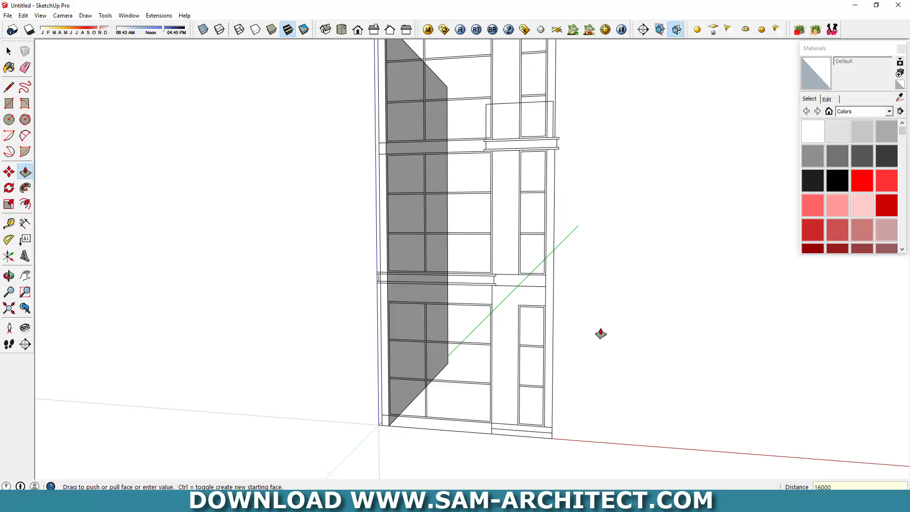
key(Return)
key(space)
Make the left side wall a group.
triple_click(459, 170)
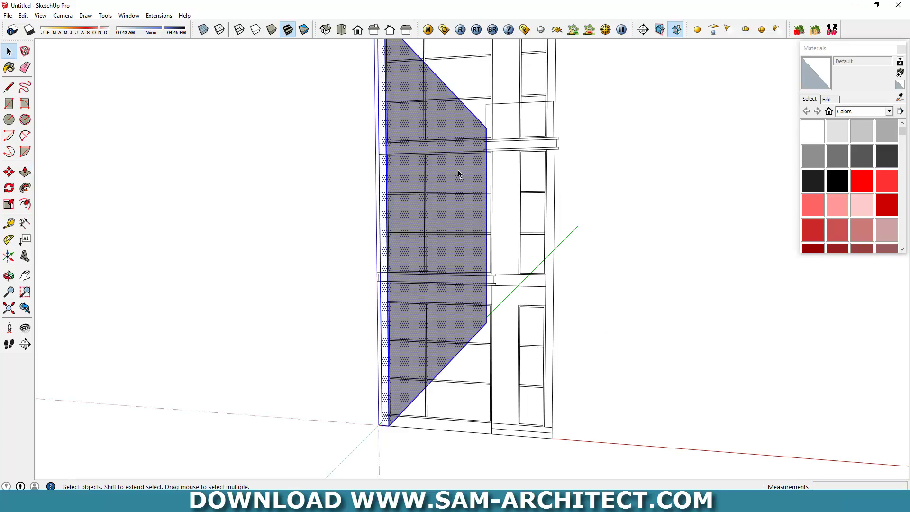
right_click(457, 167)
click(487, 247)
middle_drag(474, 265, 445, 283)
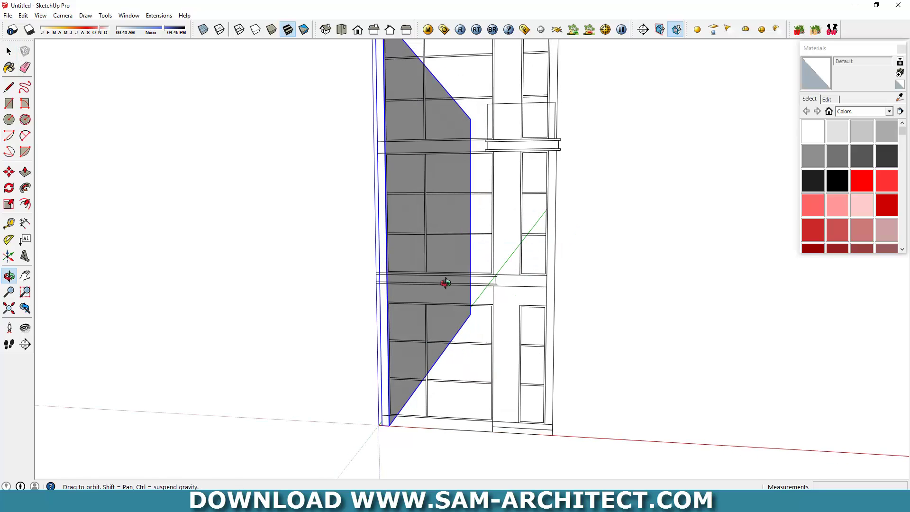
Copy the wall group along the red axis to the building's right end.
key(m)
scroll(397, 436, up, 2)
click(397, 435)
key(ctrl)
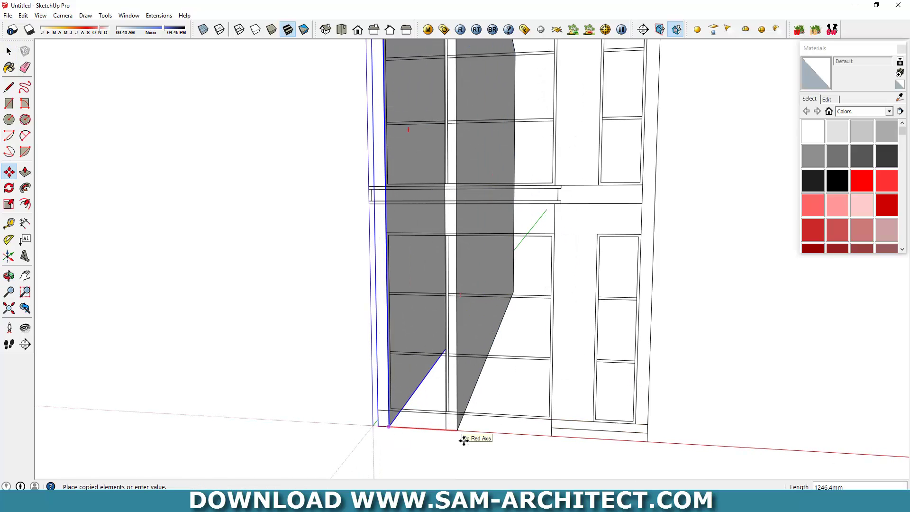
click(654, 446)
scroll(425, 369, down, 4)
key(space)
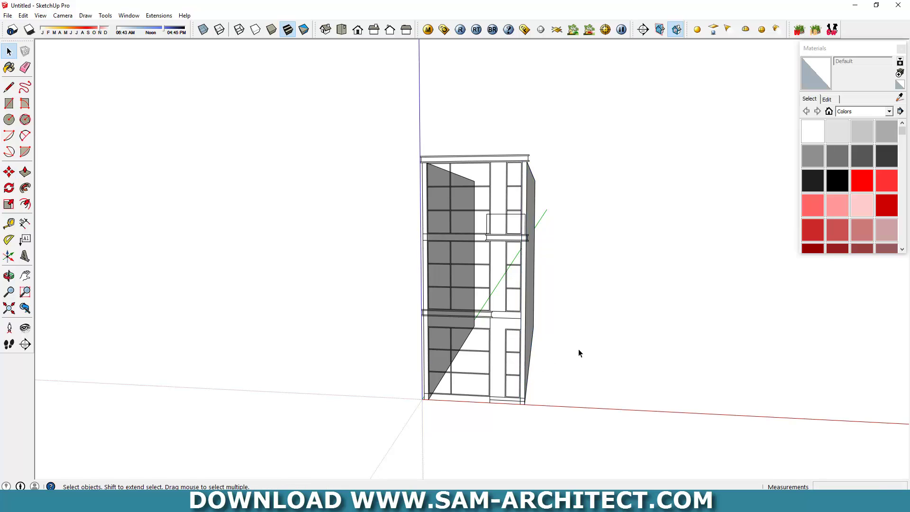
mouse_move(578, 349)
middle_down()
mouse_move(578, 325)
mouse_move(591, 329)
middle_up()
scroll(425, 414, up, 5)
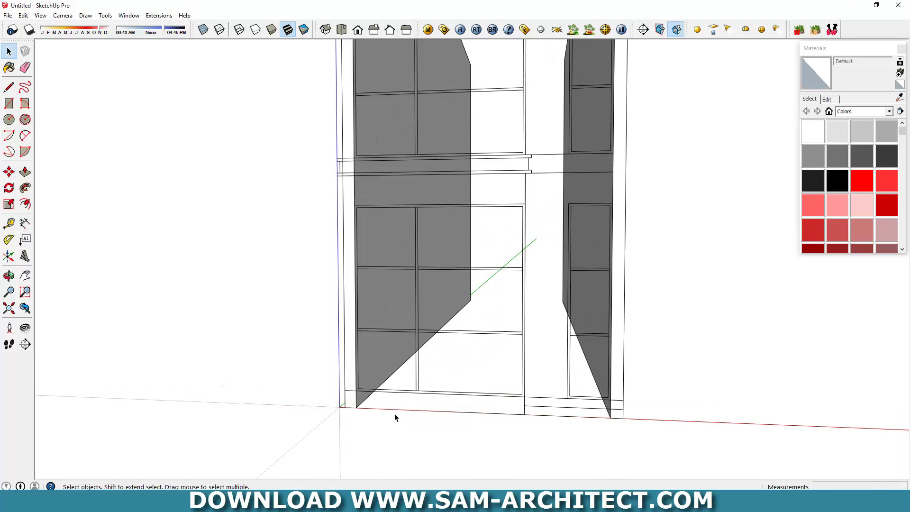
Draw a 4700 × 300 mm base rectangle at the building's foot.
key(r)
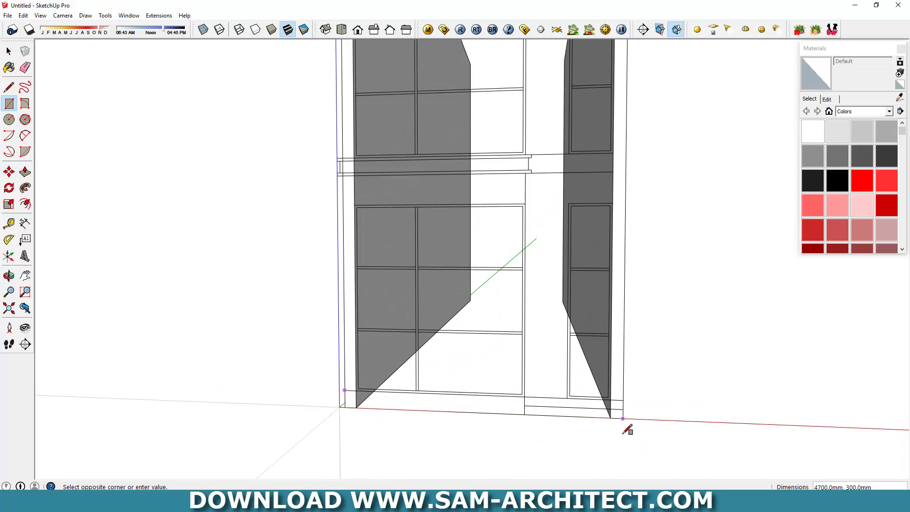
click(623, 425)
middle_drag(623, 425, 374, 423)
key(space)
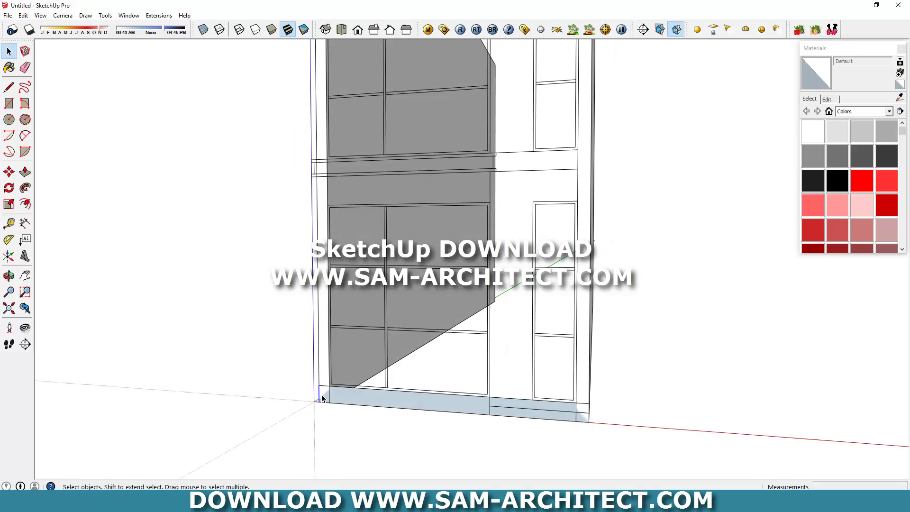
click(329, 393)
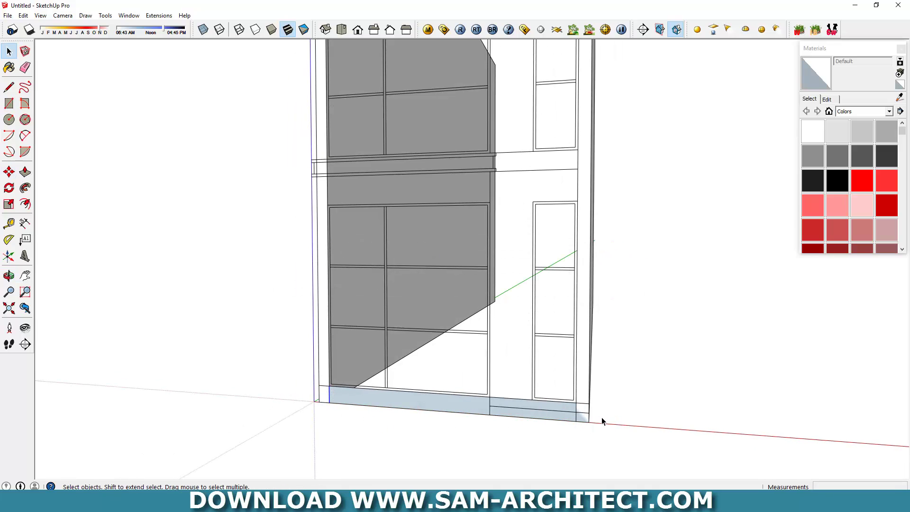
key(m)
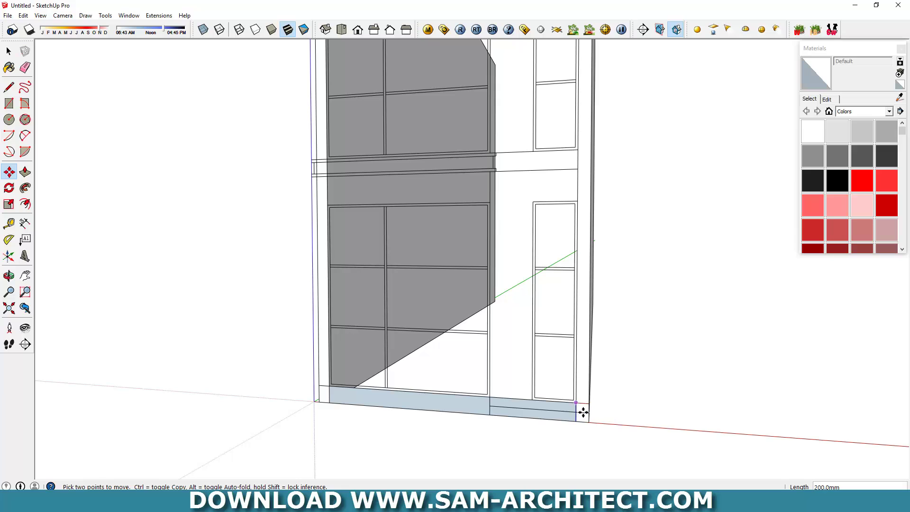
Push/pull the base face back about 21359 mm into a long slab.
key(p)
click(505, 410)
middle_drag(505, 411, 530, 357)
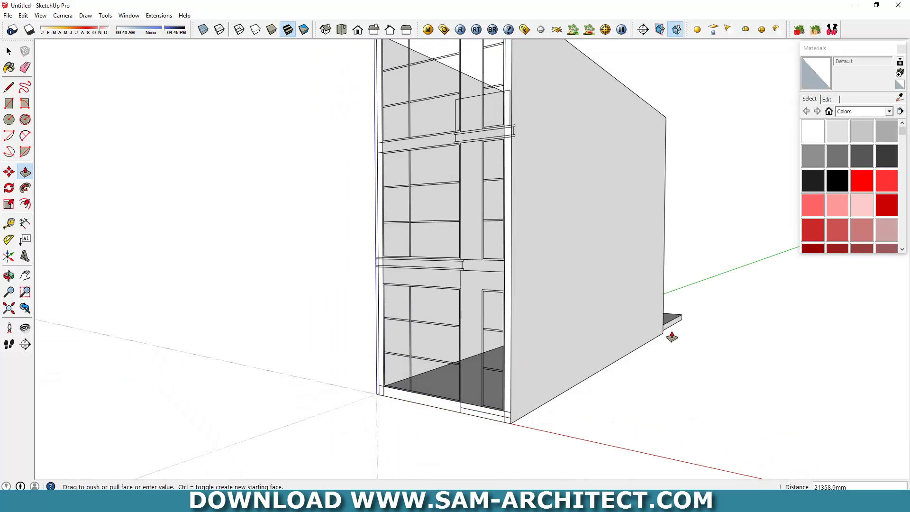
key(space)
double_click(469, 386)
Make the ground slab a group.
right_click(470, 384)
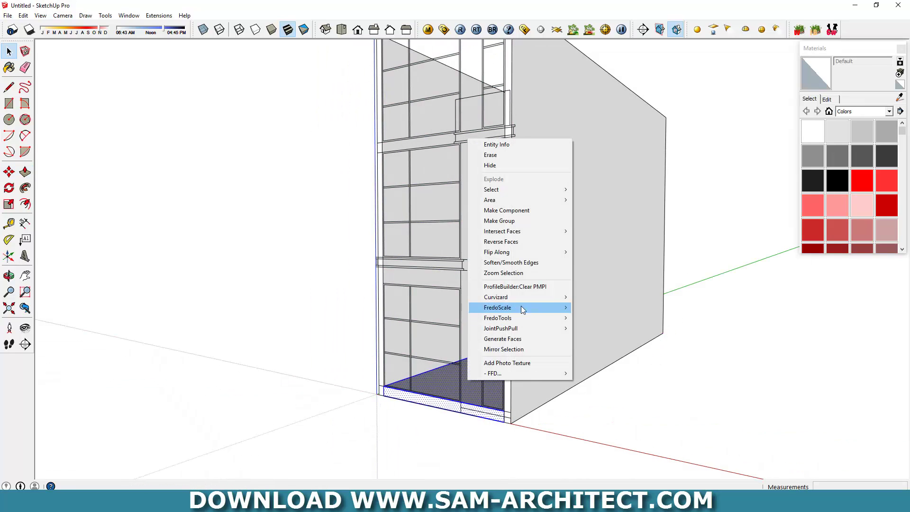
click(514, 222)
middle_drag(578, 374, 556, 311)
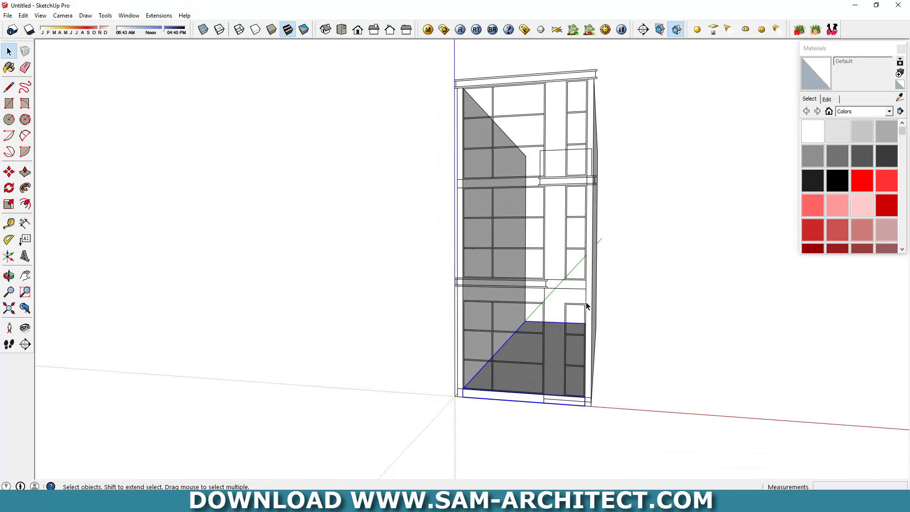
scroll(531, 294, up, 2)
Draw a mid-level floor rectangle between the walls and push/pull it 16000 mm back.
key(r)
scroll(360, 273, up, 3)
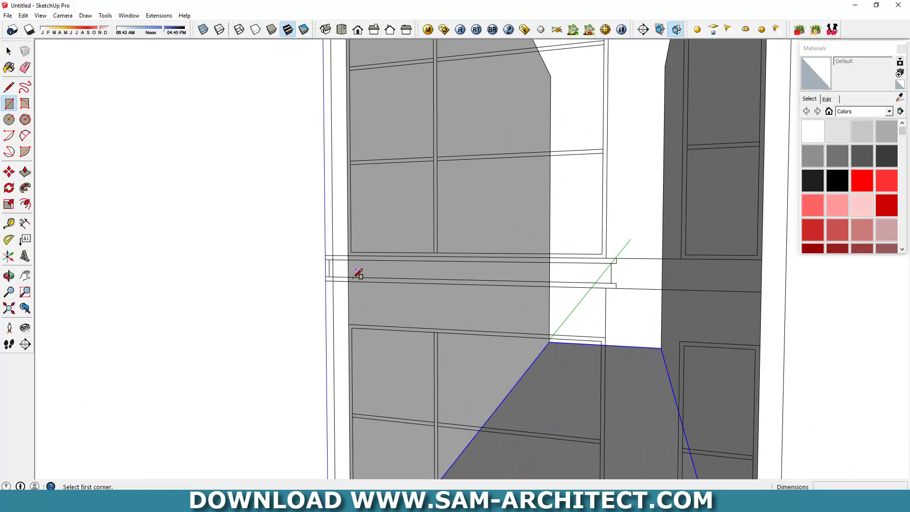
click(335, 267)
click(639, 286)
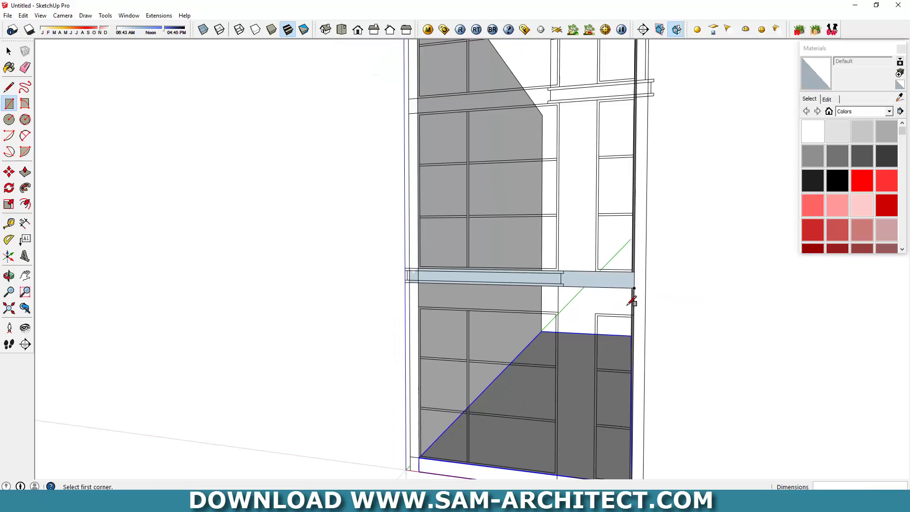
middle_drag(632, 301, 605, 304)
key(p)
click(609, 290)
key(space)
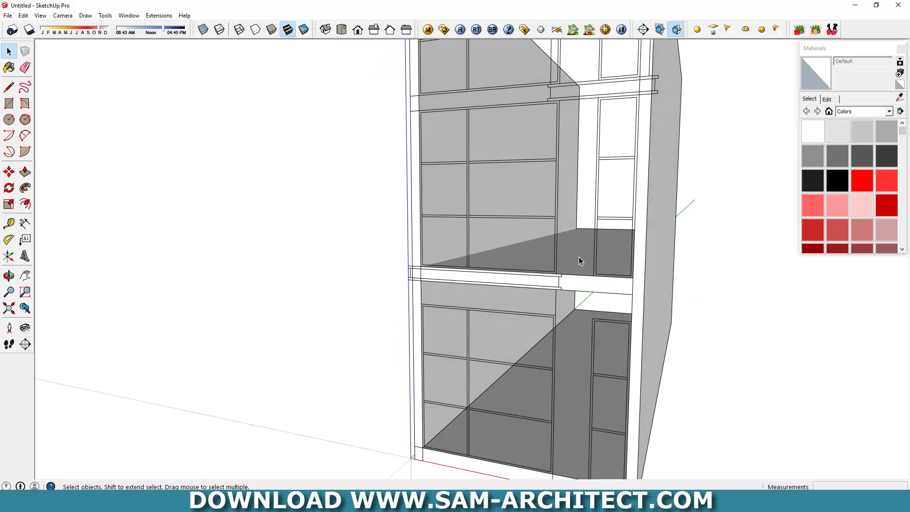
middle_drag(577, 258, 719, 268)
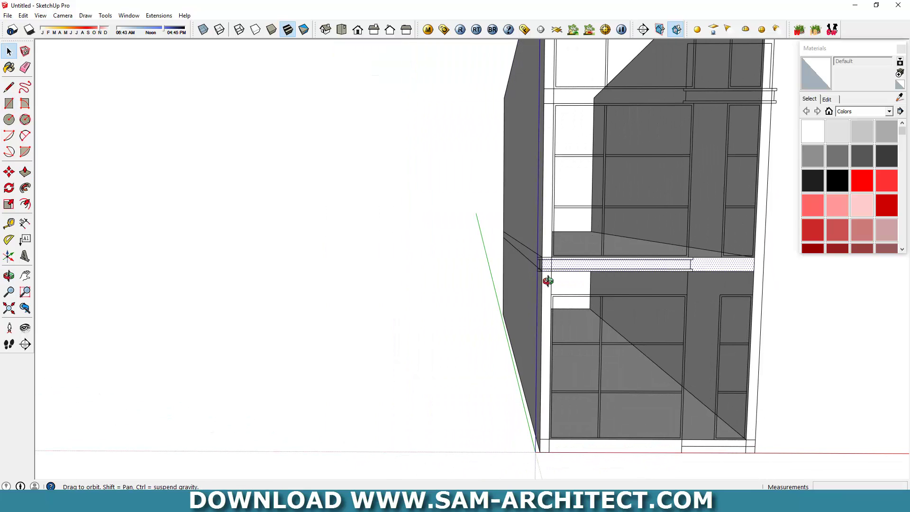
middle_drag(548, 280, 542, 311)
key(p)
scroll(553, 290, down, 10)
key(space)
Make the mid-level floor slab a group.
click(482, 295)
right_click(483, 291)
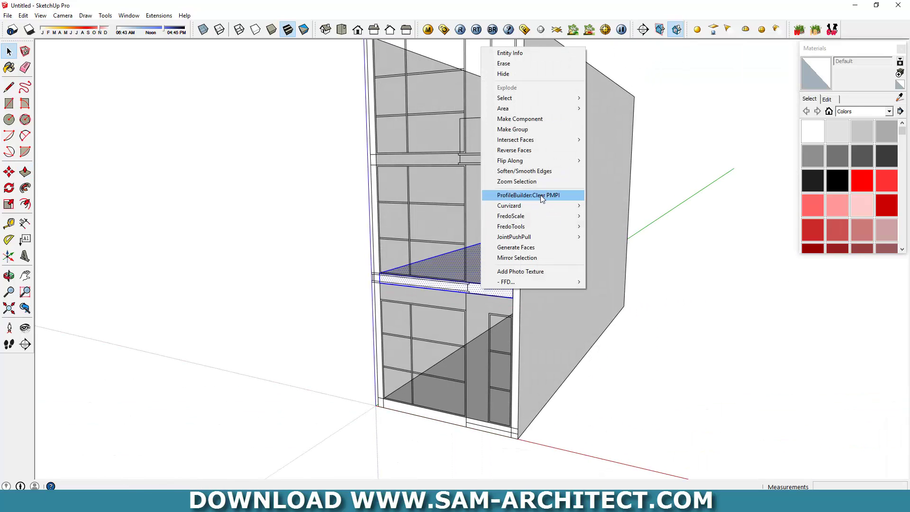
click(544, 129)
middle_drag(544, 130, 549, 280)
Copy the floor slab 3500 mm upward to the next floor.
key(m)
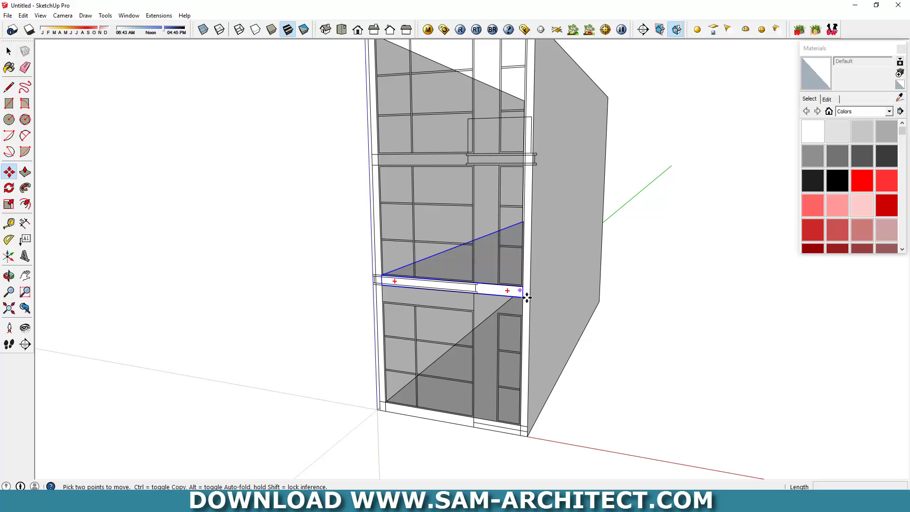
key(ctrl)
click(523, 287)
click(530, 208)
scroll(534, 153, up, 3)
scroll(525, 136, up, 1)
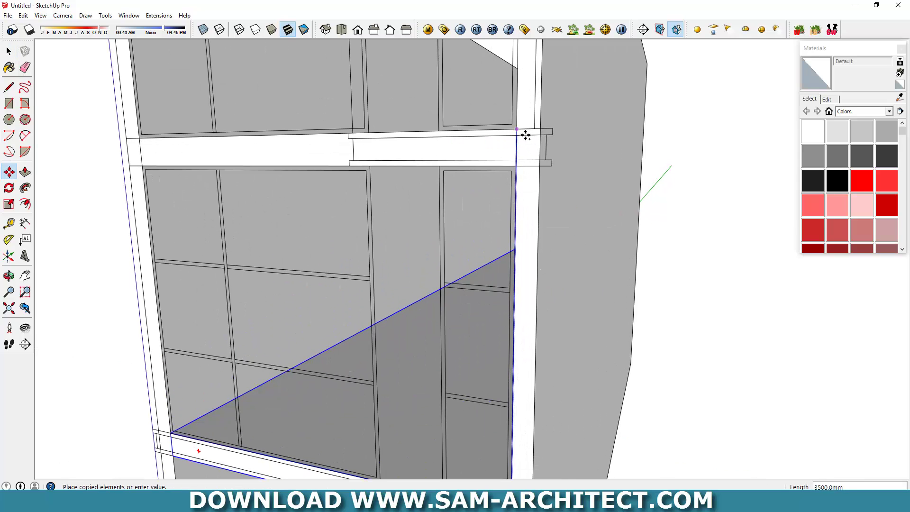
scroll(532, 170, down, 1)
scroll(544, 276, down, 2)
mouse_move(502, 284)
middle_down()
mouse_move(634, 229)
mouse_move(513, 281)
middle_up()
Enter 2 to repeat the slab copy onto a further floor.
text(2x)
key(Return)
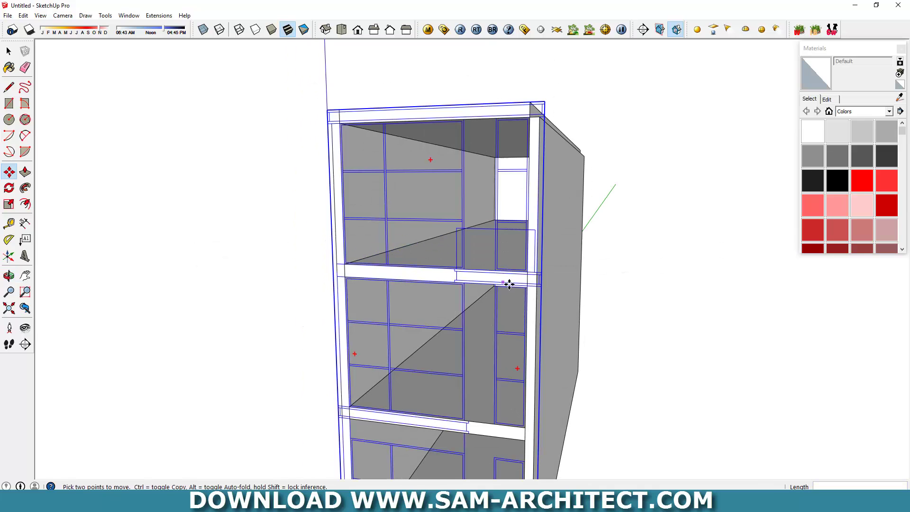
key(space)
Inside the top slab group, raise its upper face by 50 mm.
double_click(516, 124)
scroll(533, 126, up, 1)
key(p)
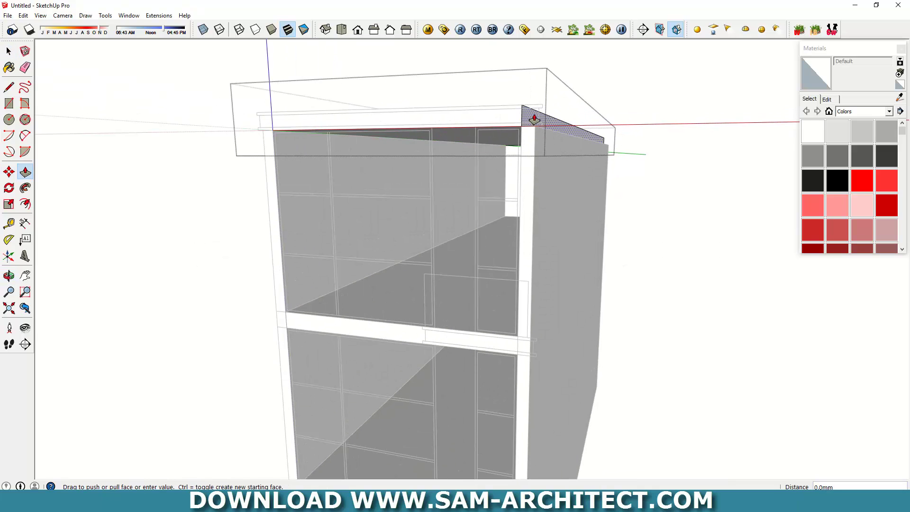
click(544, 125)
mouse_move(544, 125)
middle_down()
mouse_move(573, 122)
mouse_move(227, 110)
mouse_move(320, 232)
mouse_move(321, 215)
mouse_move(209, 183)
mouse_move(321, 264)
mouse_move(290, 213)
middle_up()
key(p)
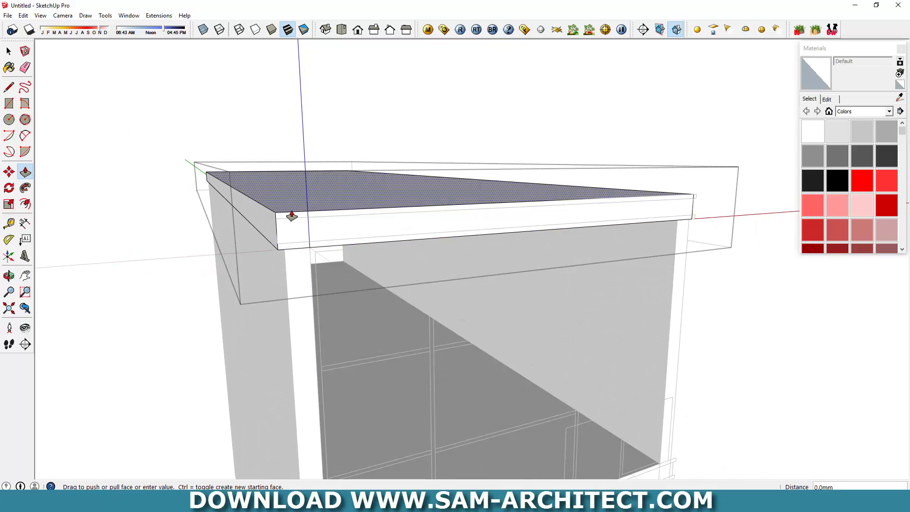
scroll(284, 225, up, 2)
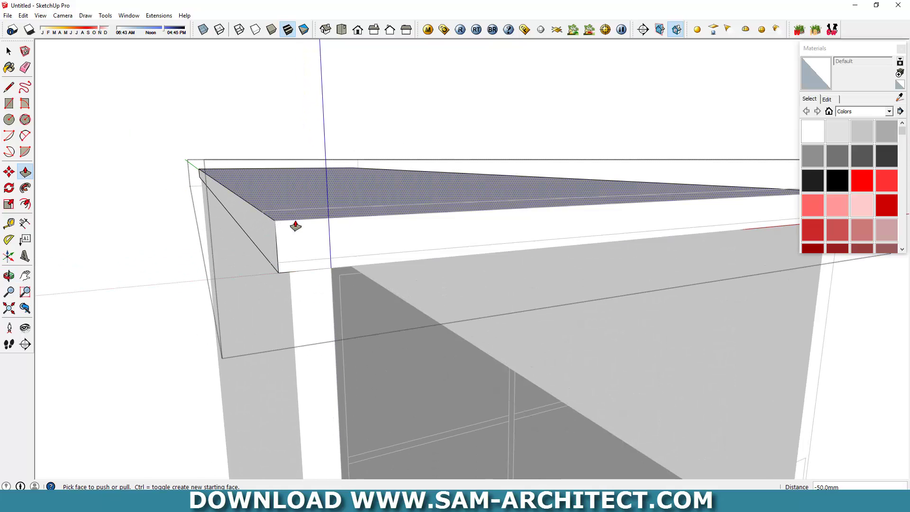
click(284, 219)
mouse_move(285, 219)
middle_down()
mouse_move(295, 227)
mouse_move(265, 224)
middle_up()
drag(265, 224, 263, 202)
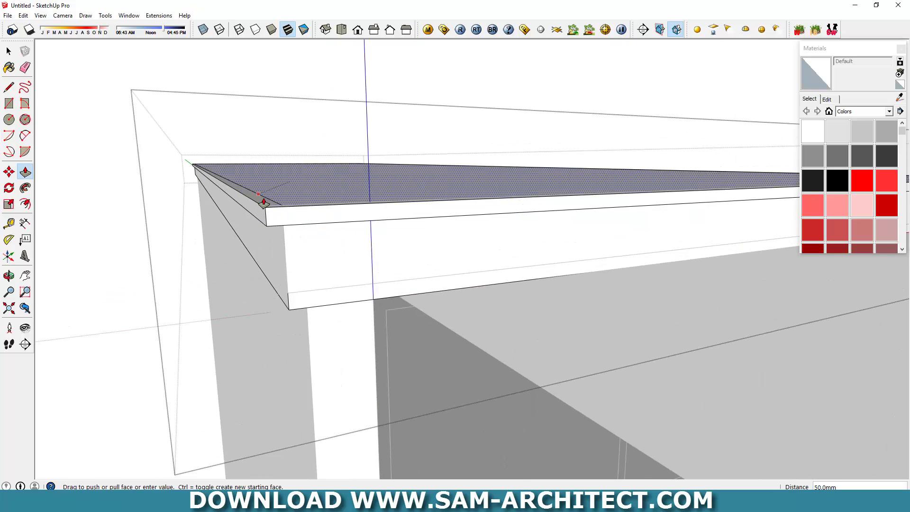
Push the top slab's underside down 50 mm.
mouse_move(263, 203)
middle_down()
mouse_move(291, 223)
mouse_move(299, 185)
mouse_move(291, 221)
middle_up()
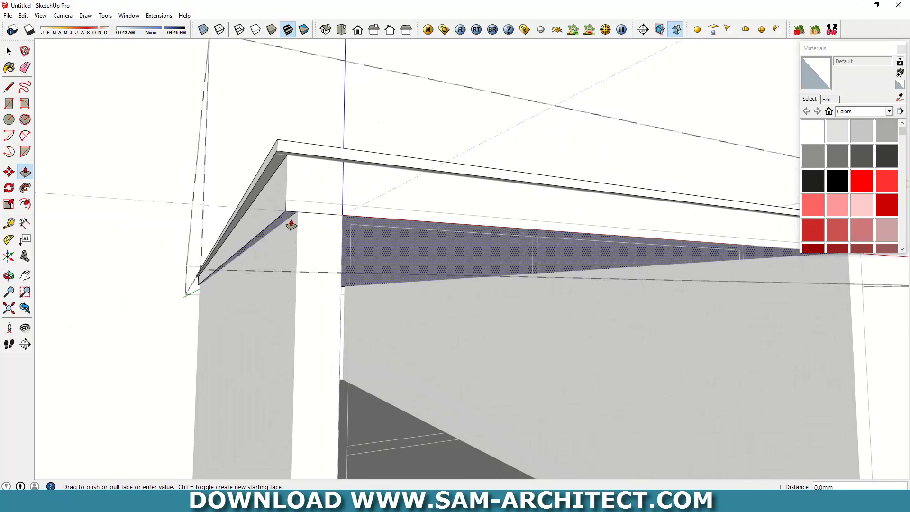
drag(290, 221, 293, 212)
click(295, 205)
key(f)
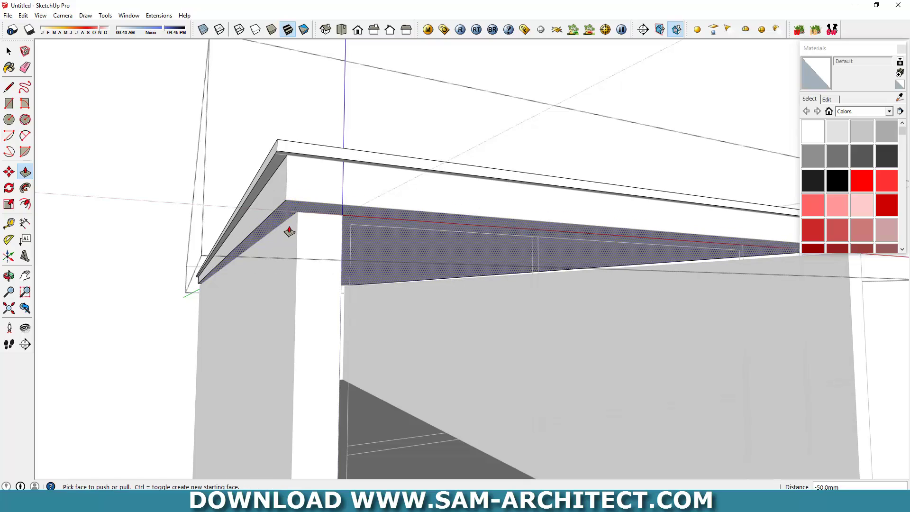
key(p)
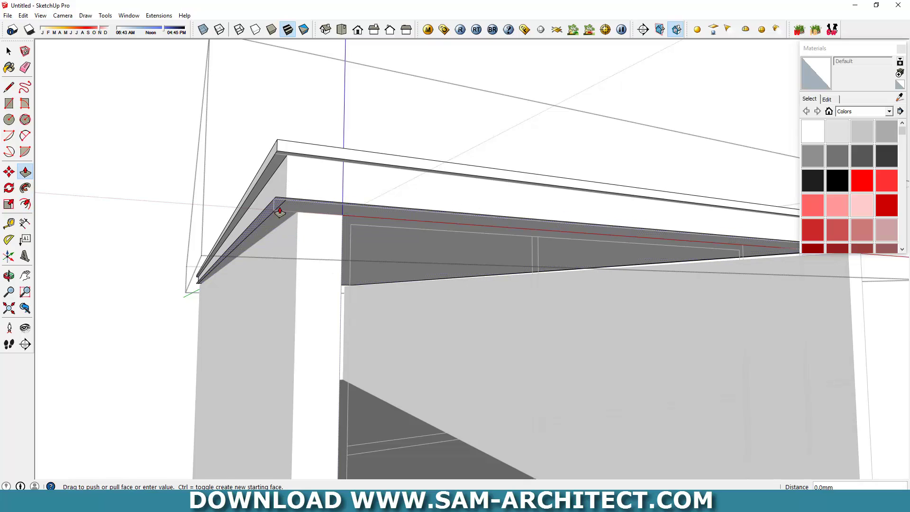
click(303, 222)
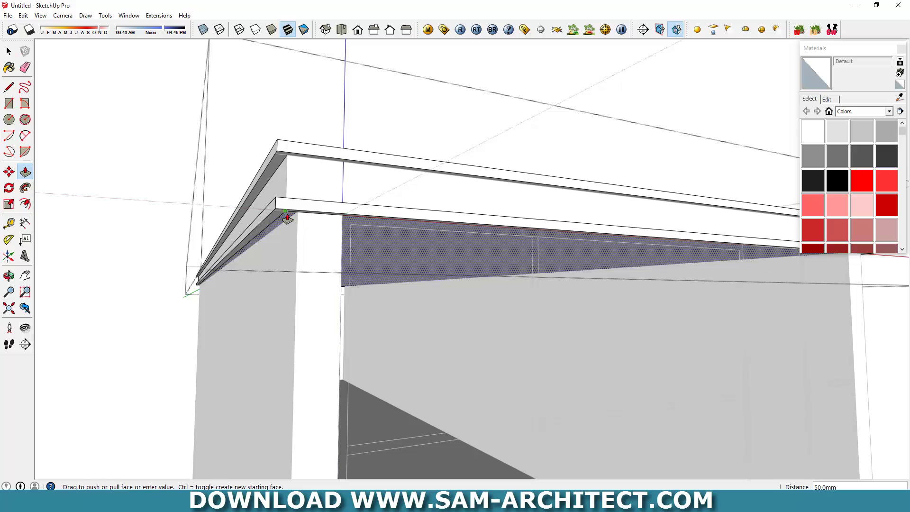
scroll(286, 219, down, 5)
mouse_move(346, 243)
middle_down()
mouse_move(468, 224)
mouse_move(290, 113)
mouse_move(294, 106)
mouse_move(582, 170)
mouse_move(545, 248)
middle_up()
scroll(502, 285, up, 5)
mouse_move(502, 285)
middle_down()
mouse_move(513, 274)
mouse_move(512, 296)
mouse_move(490, 289)
middle_up()
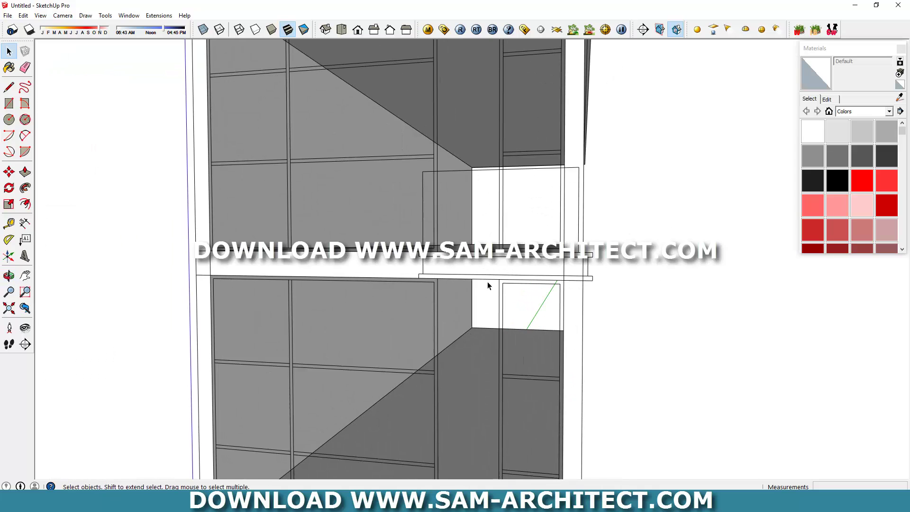
Pull a rectangle on the middle slab's edge out 1500 mm into a balcony shelf.
mouse_move(598, 269)
middle_down()
mouse_move(552, 278)
mouse_move(435, 267)
middle_up()
click(585, 280)
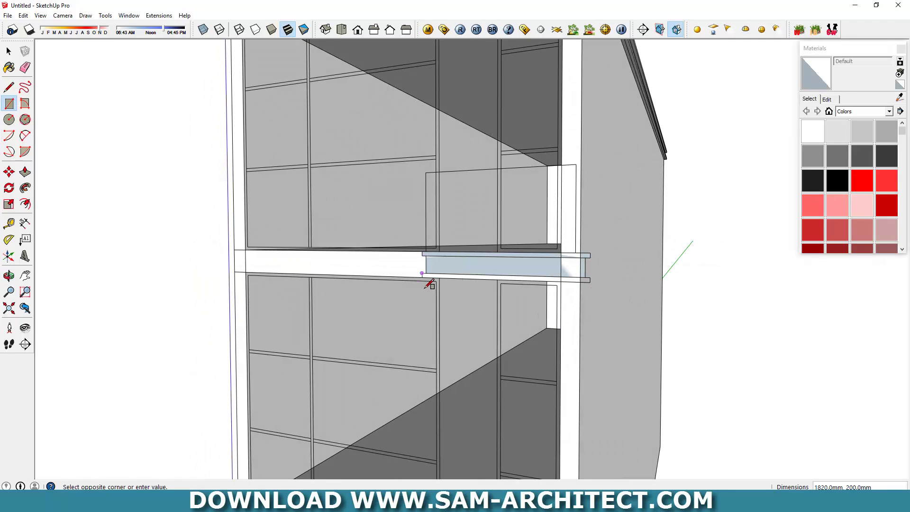
middle_drag(573, 289, 558, 291)
key(p)
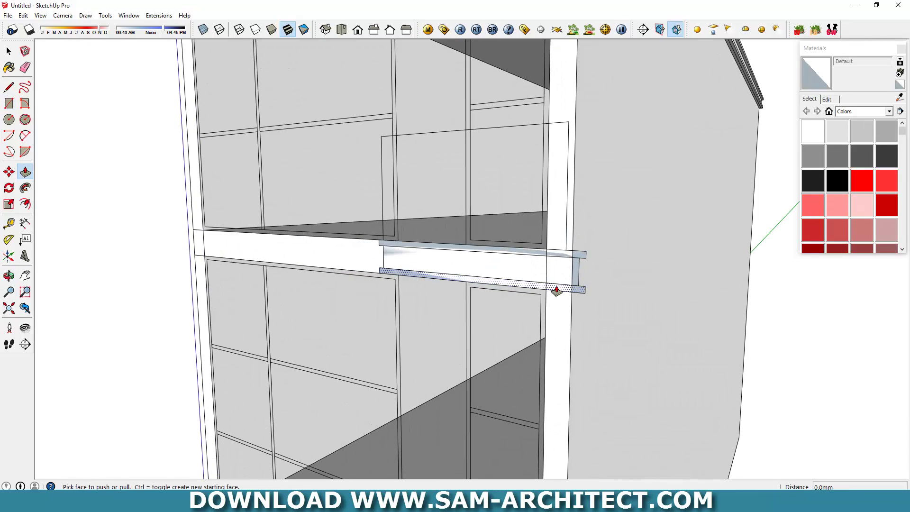
drag(558, 291, 480, 318)
text(15)
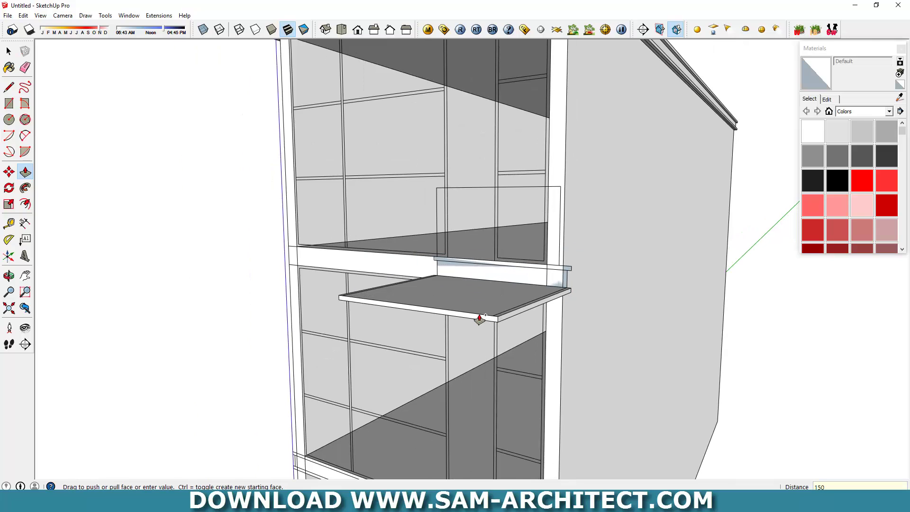
text(0)
key(Return)
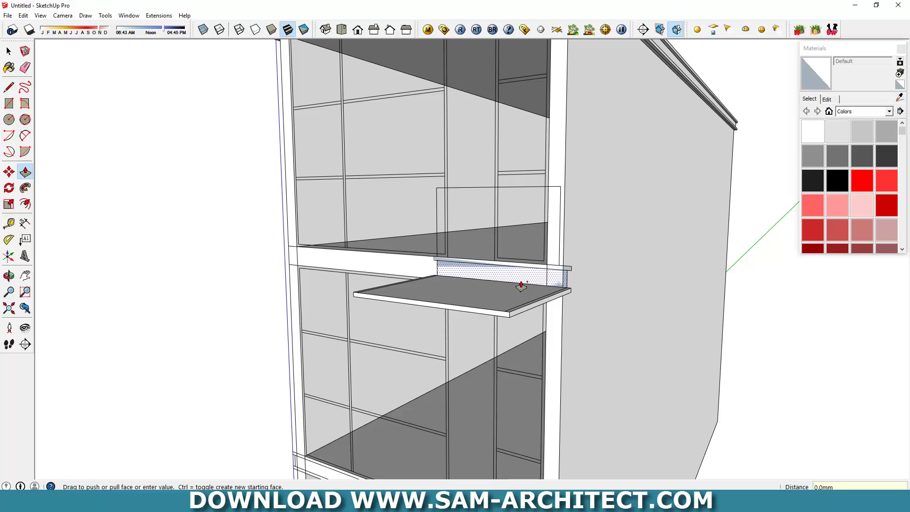
Extrude the shelf's bottom face and raise its top by 100 mm.
click(521, 285)
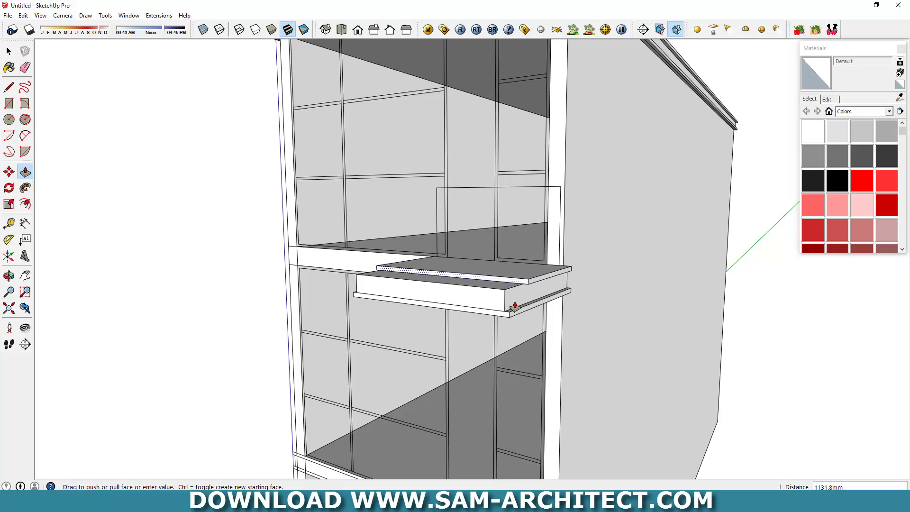
click(513, 305)
scroll(514, 313, up, 2)
click(513, 317)
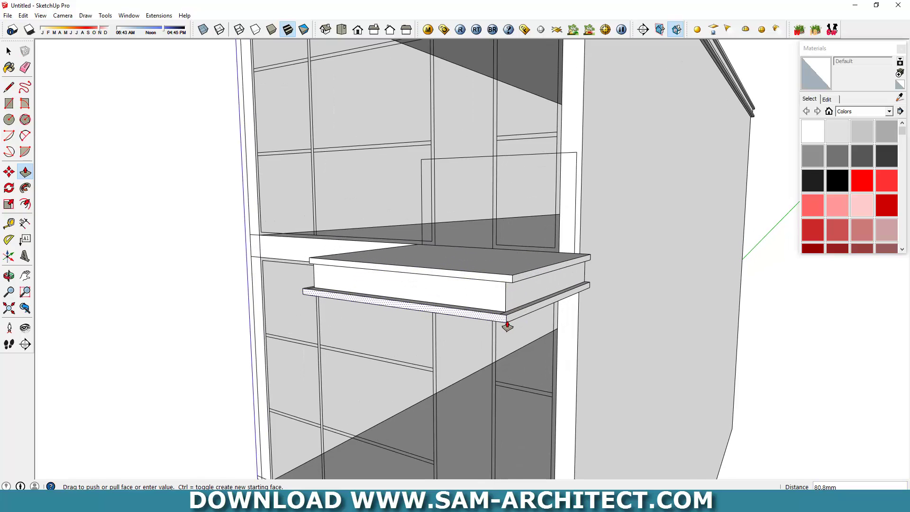
click(513, 294)
click(515, 322)
scroll(623, 264, down, 5)
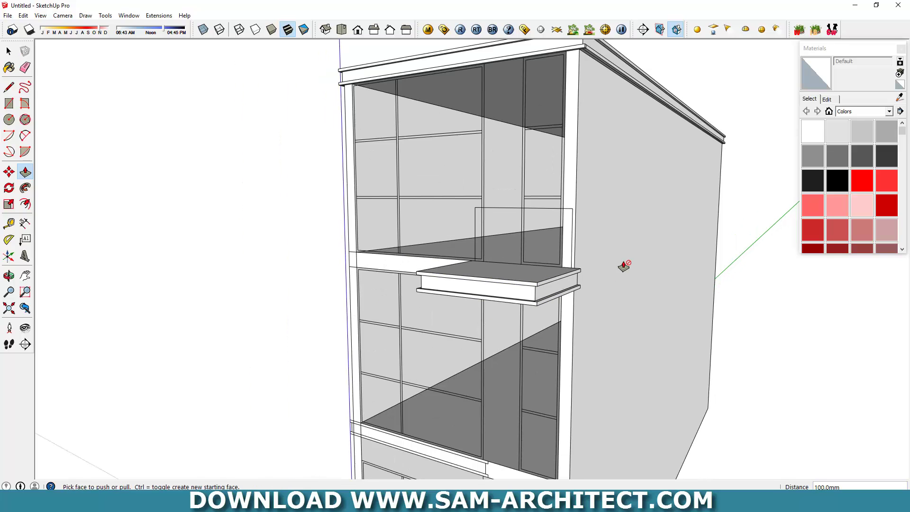
key(space)
mouse_move(635, 299)
middle_down()
mouse_move(728, 233)
mouse_move(527, 283)
middle_up()
Make the balcony slab a group.
triple_click(526, 282)
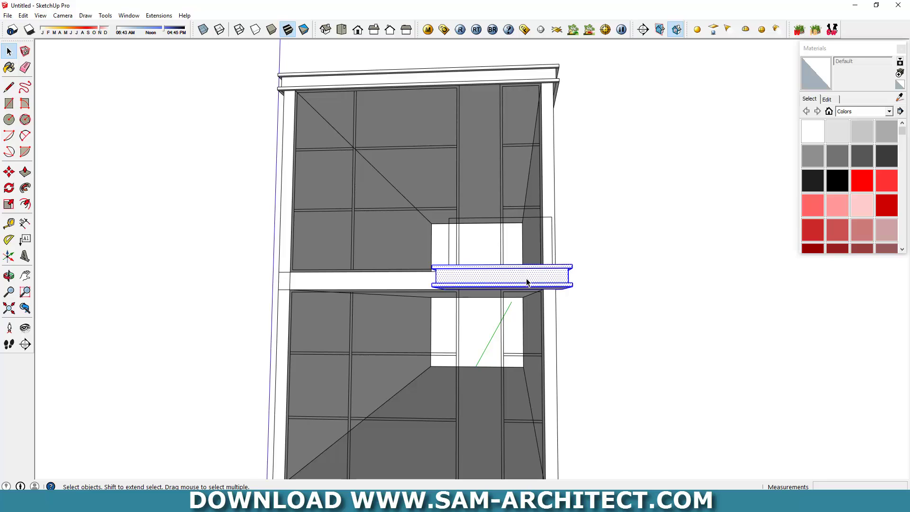
right_click(524, 282)
click(586, 115)
click(622, 225)
mouse_move(622, 224)
middle_down()
mouse_move(690, 329)
mouse_move(508, 340)
mouse_move(546, 167)
middle_up()
Copy the balcony slab group down to the floor below.
click(548, 184)
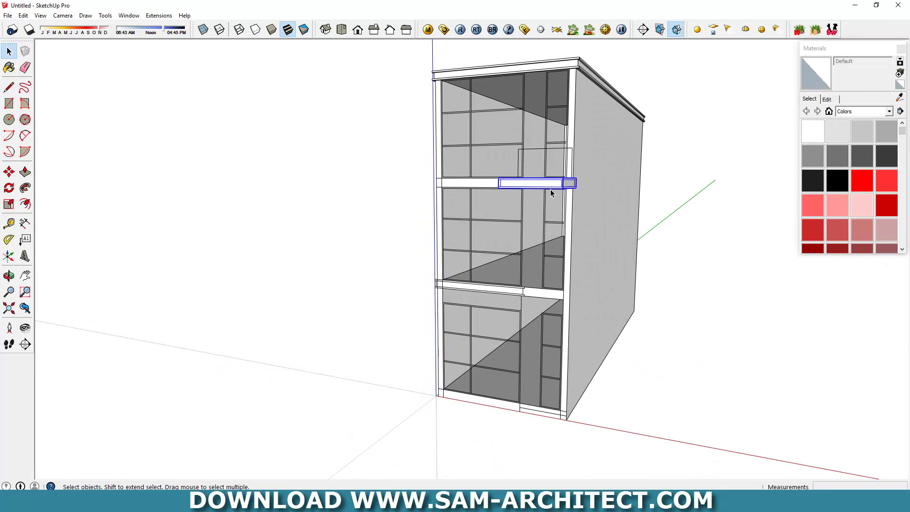
scroll(550, 189, up, 3)
key(m)
key(ctrl)
click(568, 187)
mouse_move(504, 250)
middle_down()
mouse_move(491, 264)
mouse_move(352, 244)
middle_up()
scroll(480, 244, up, 5)
click(459, 260)
key(space)
scroll(211, 200, down, 3)
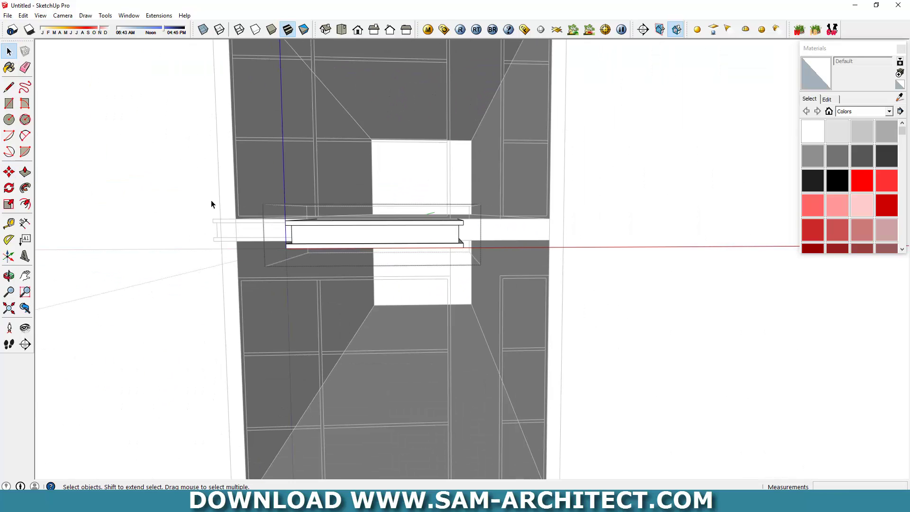
mouse_move(211, 199)
middle_down()
mouse_move(504, 317)
mouse_move(656, 295)
middle_up()
Move the copied balcony slab further left on the facade.
key(m)
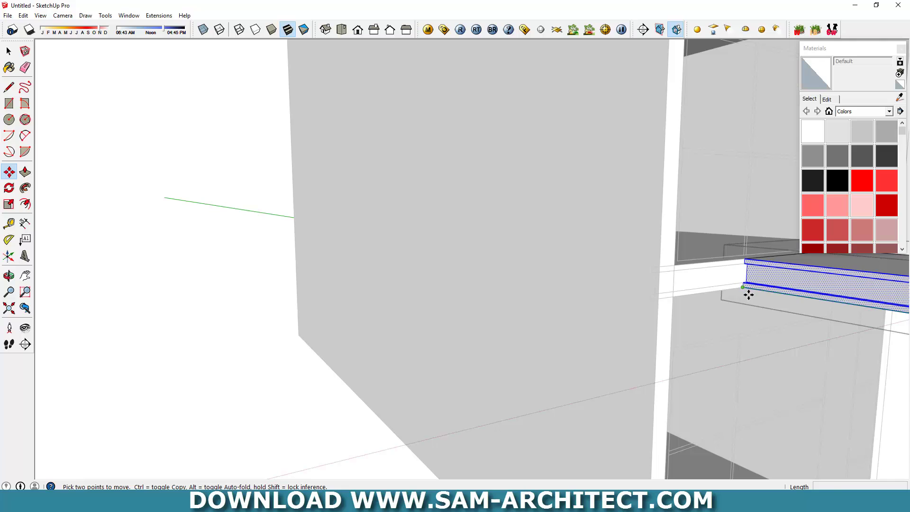
click(748, 295)
click(656, 309)
scroll(427, 298, down, 3)
key(space)
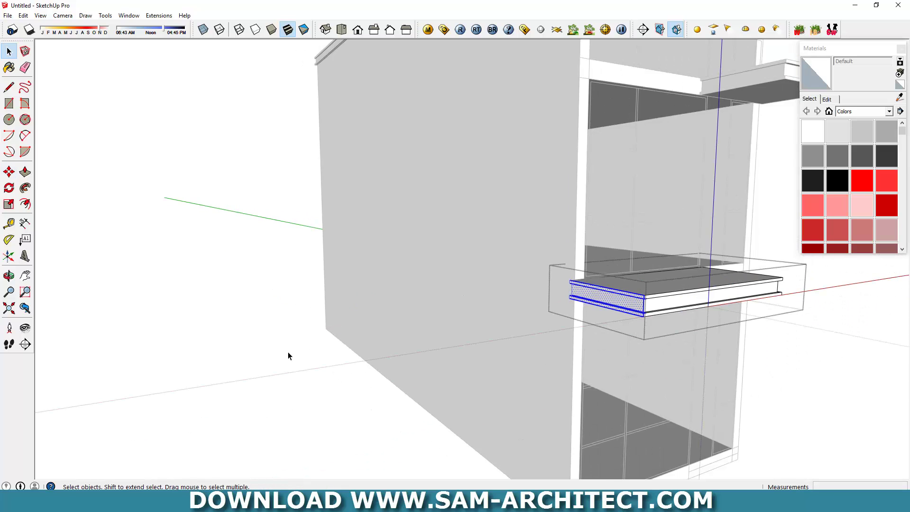
scroll(288, 356, down, 5)
mouse_move(288, 356)
middle_down()
mouse_move(416, 284)
mouse_move(382, 215)
mouse_move(432, 360)
mouse_move(336, 425)
mouse_move(286, 325)
middle_up()
scroll(286, 325, up, 3)
scroll(464, 314, up, 3)
middle_drag(465, 315, 360, 262)
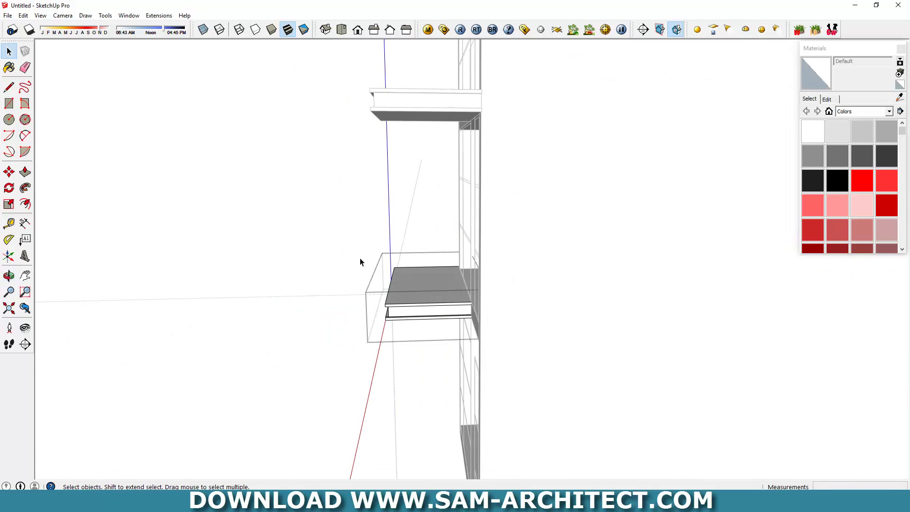
Shift the lower balcony slab 1000 mm along the green axis toward the facade.
key(m)
click(423, 432)
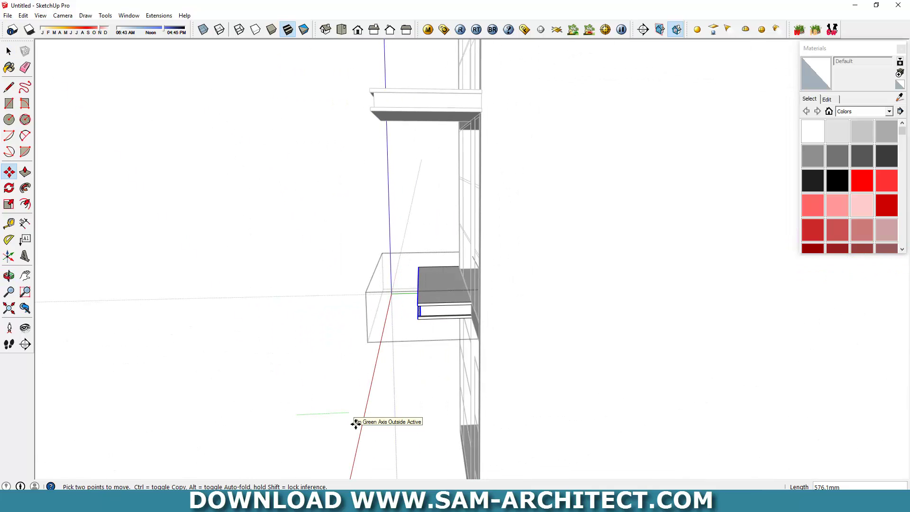
key(Return)
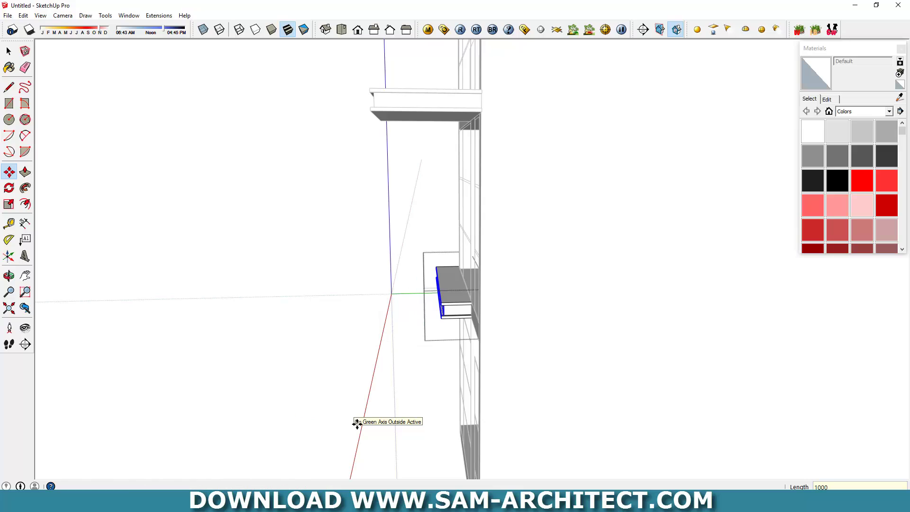
key(space)
scroll(284, 341, down, 5)
mouse_move(285, 341)
middle_down()
mouse_move(797, 325)
mouse_move(471, 441)
mouse_move(496, 425)
mouse_move(544, 306)
mouse_move(502, 285)
mouse_move(564, 353)
mouse_move(483, 347)
mouse_move(499, 363)
middle_up()
Draw a rectangle covering the window opening above the lower balcony.
scroll(526, 312, up, 3)
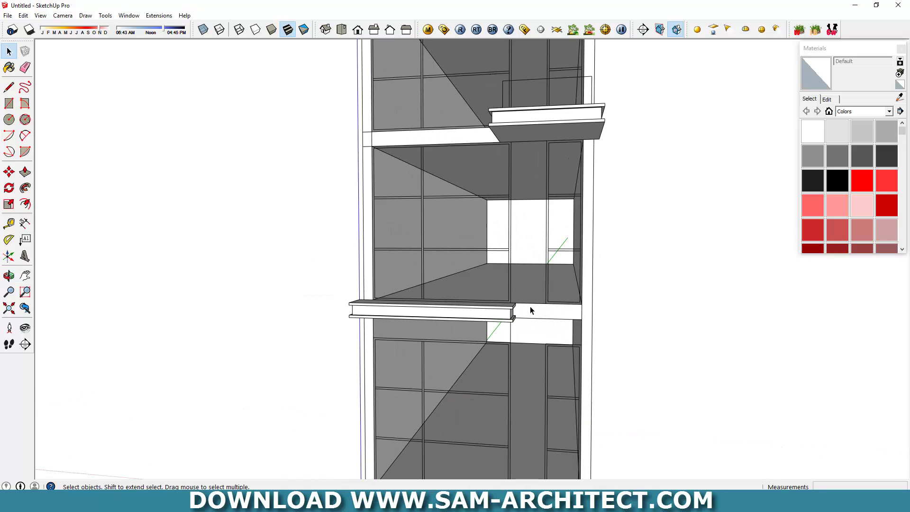
mouse_move(530, 311)
middle_down()
mouse_move(508, 286)
mouse_move(523, 309)
middle_up()
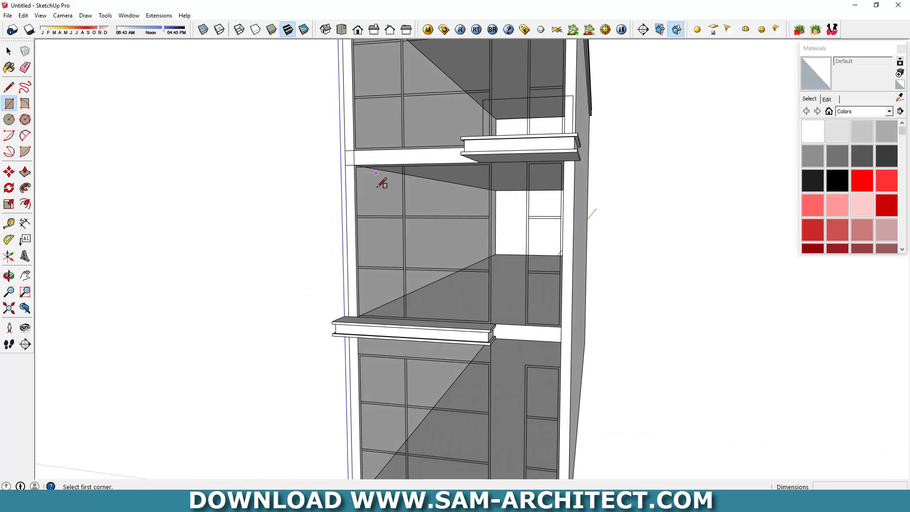
scroll(380, 183, up, 2)
click(359, 163)
click(567, 405)
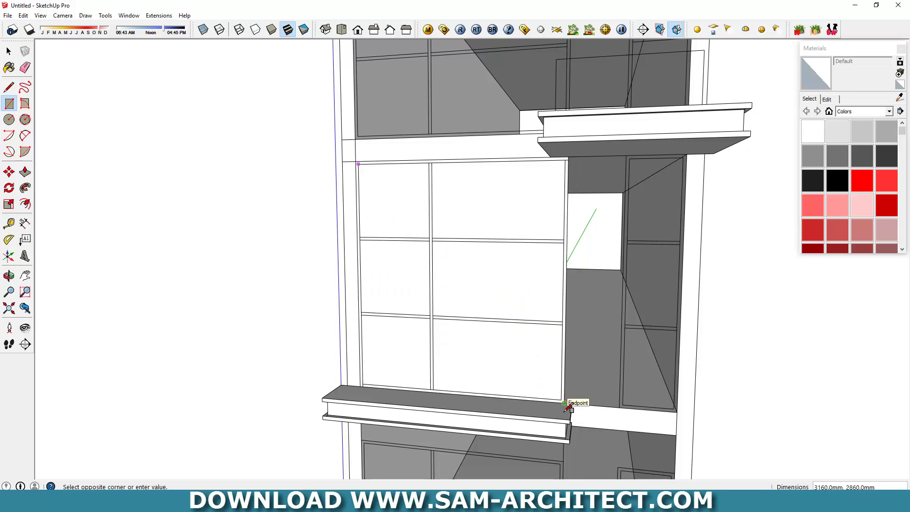
scroll(567, 407, up, 2)
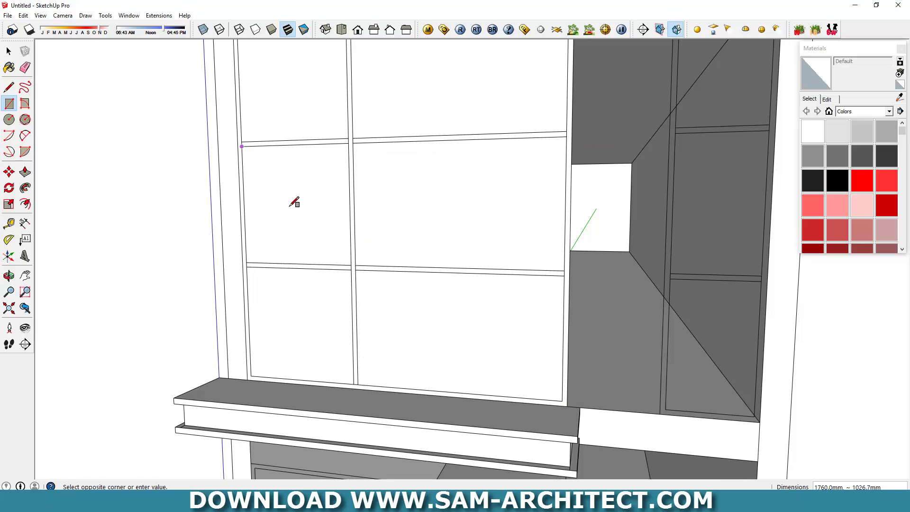
click(352, 275)
scroll(351, 199, down, 3)
scroll(278, 161, up, 3)
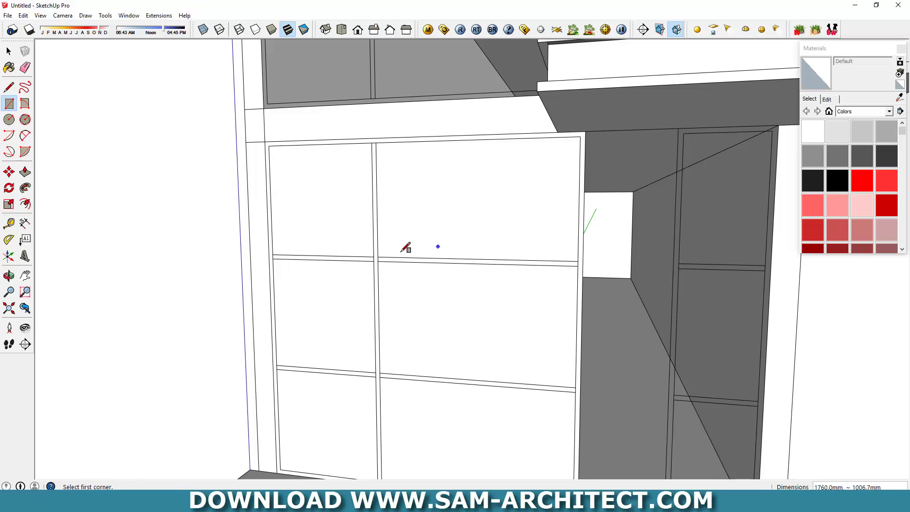
Delete the three window pane faces, leaving only the mullion grid.
key(space)
scroll(405, 248, down, 3)
click(433, 231)
key(Delete)
click(393, 287)
key(Delete)
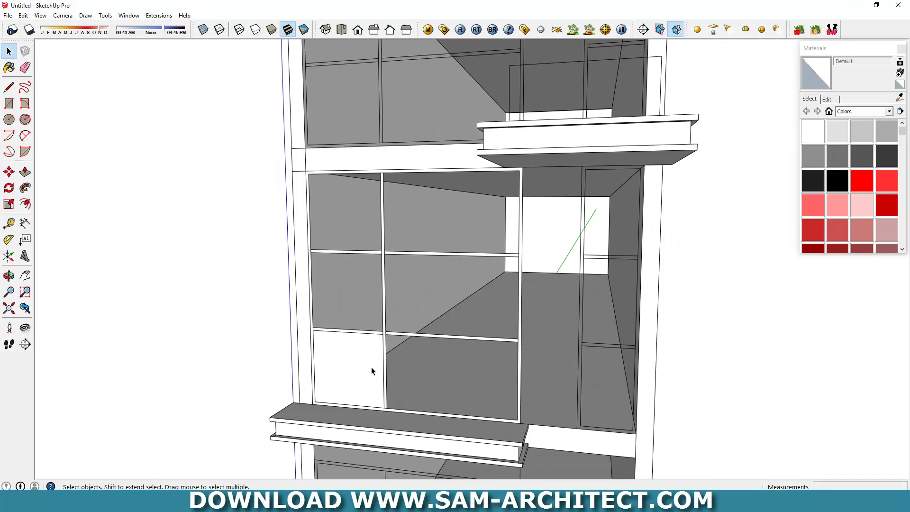
click(372, 370)
key(Delete)
Push/Pull the mullion frame out to a 60 mm depth.
key(p)
scroll(371, 384, up, 3)
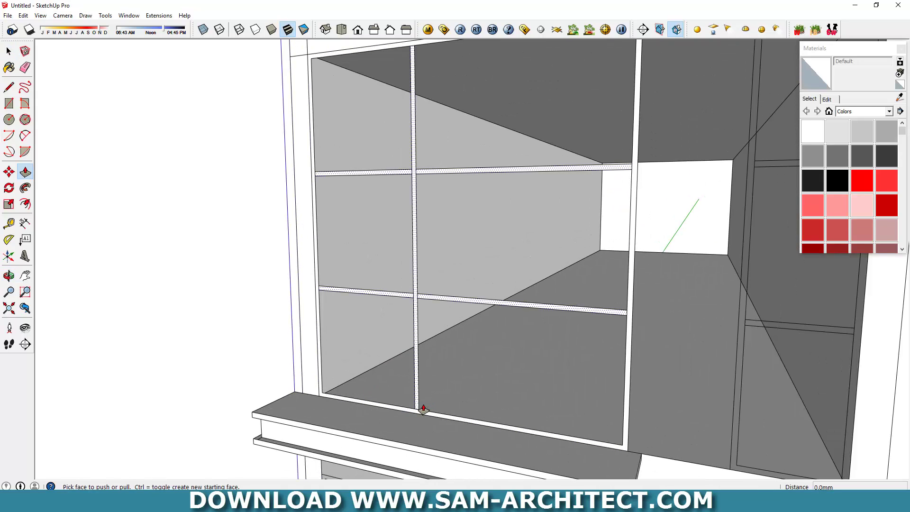
click(423, 408)
text(60)
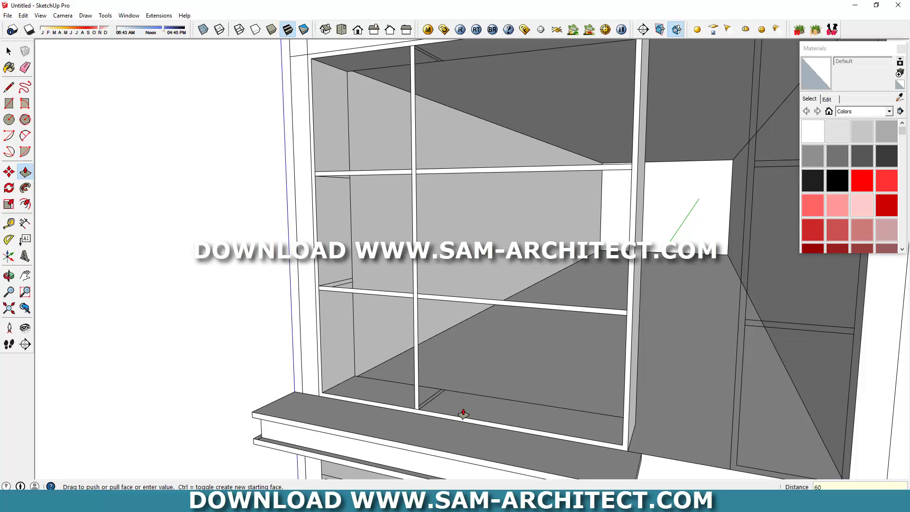
key(Return)
scroll(462, 413, up, 3)
scroll(450, 411, up, 2)
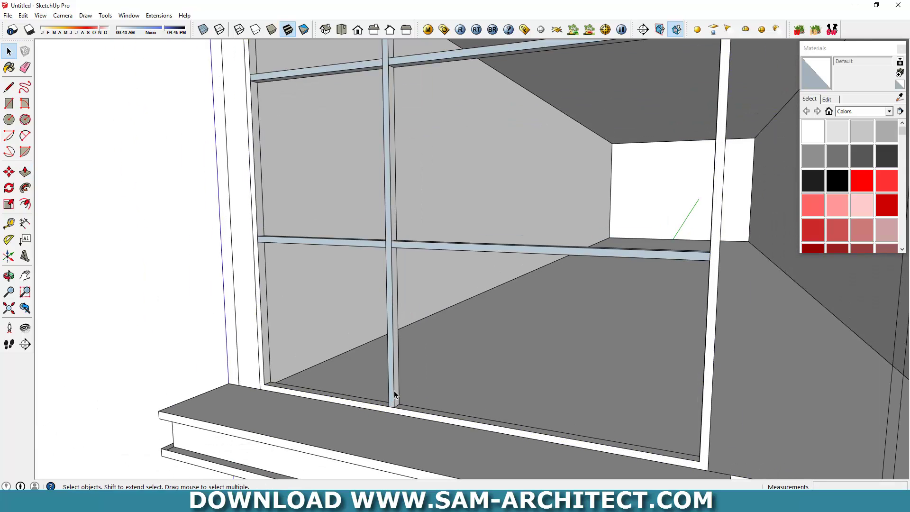
Make the window frame a group and pick the white Color_000 material.
triple_click(394, 391)
right_click(394, 391)
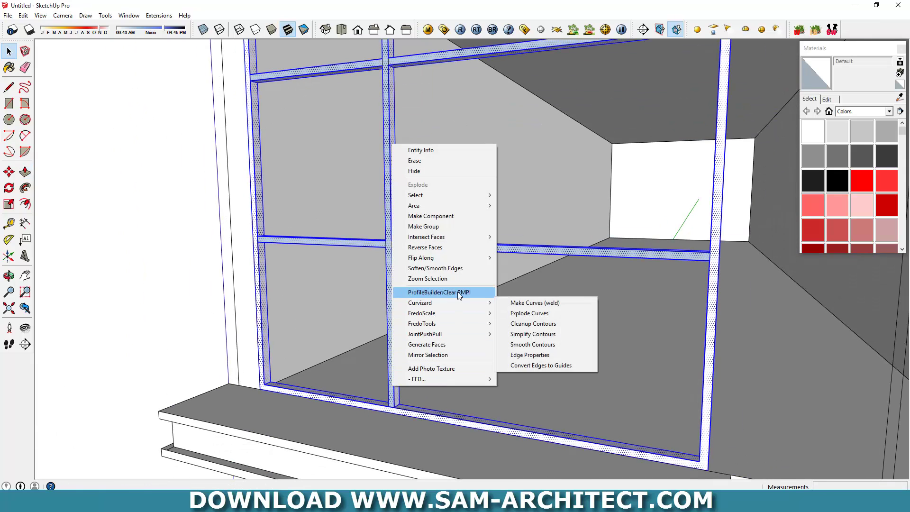
click(438, 227)
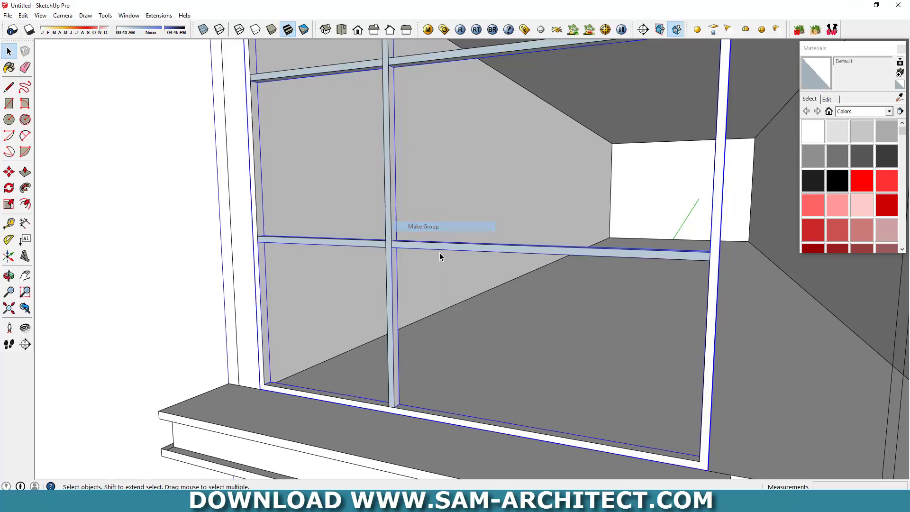
scroll(439, 256, down, 4)
click(812, 131)
Paint the window frame white with Color_000.
click(420, 200)
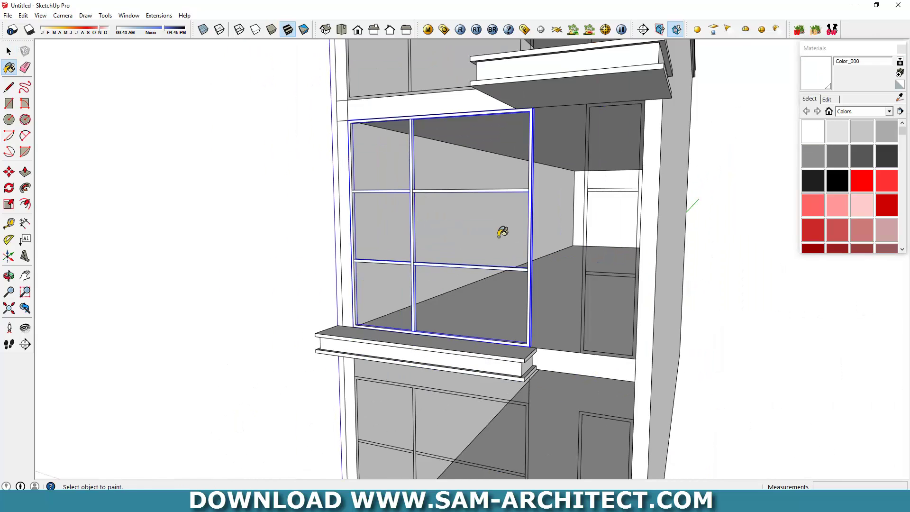
scroll(261, 298, up, 2)
scroll(235, 323, up, 2)
key(space)
click(221, 366)
middle_drag(222, 367, 291, 335)
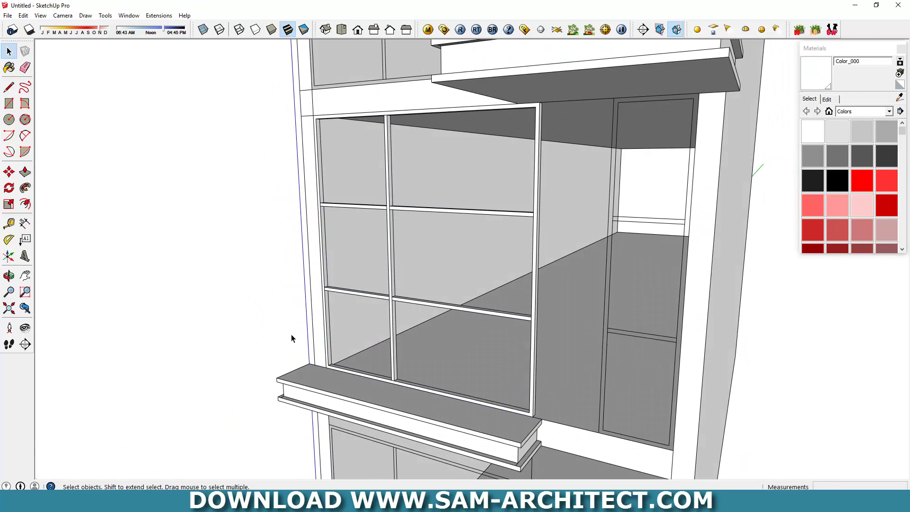
scroll(467, 331, up, 2)
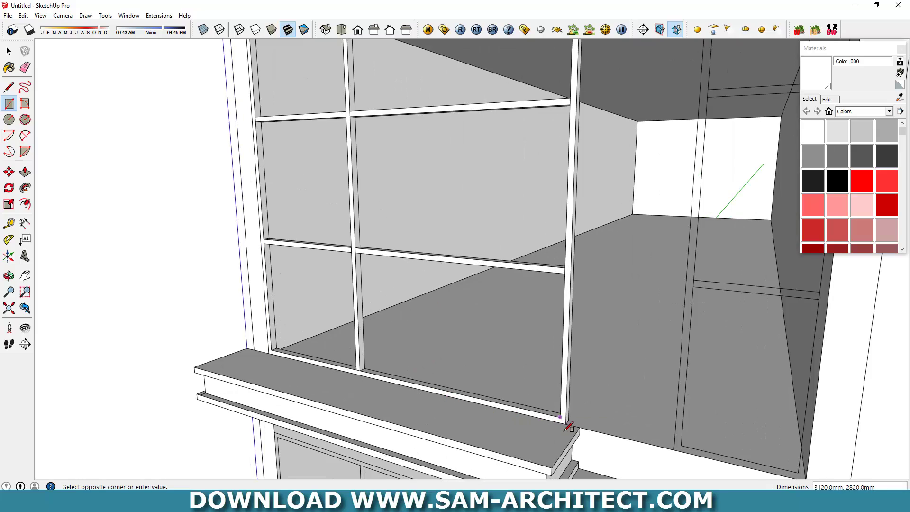
Draw a new face over the window opening and reverse its orientation.
click(568, 426)
scroll(521, 422, up, 2)
key(p)
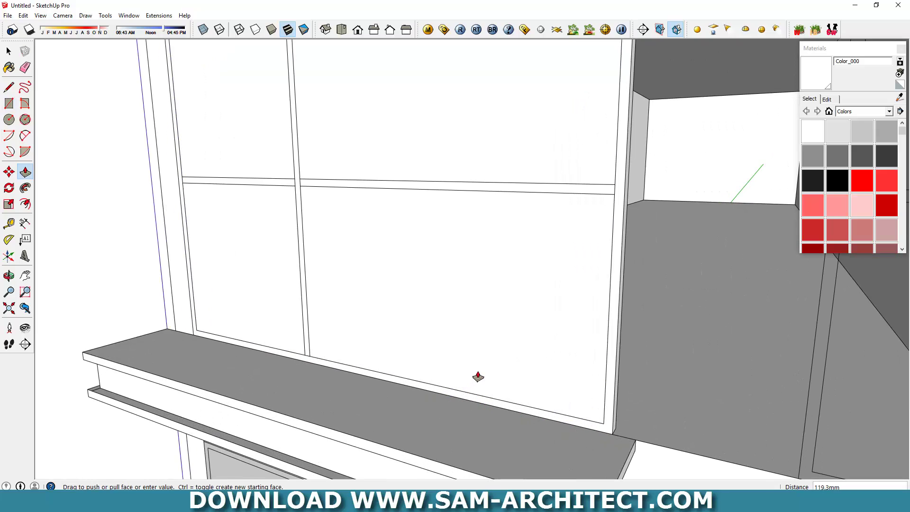
key(space)
click(487, 345)
right_click(484, 345)
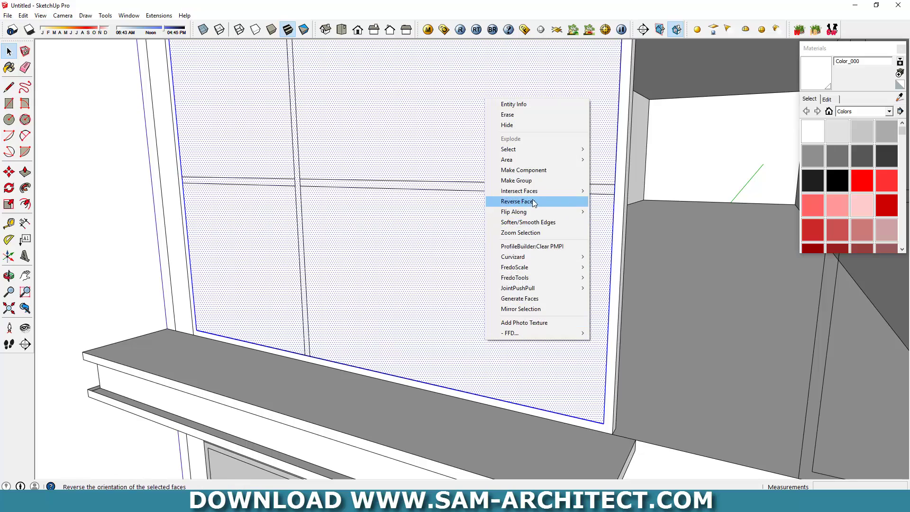
click(522, 181)
Move the window group back into the wall to form a reveal.
key(m)
scroll(213, 322, up, 3)
scroll(228, 311, up, 2)
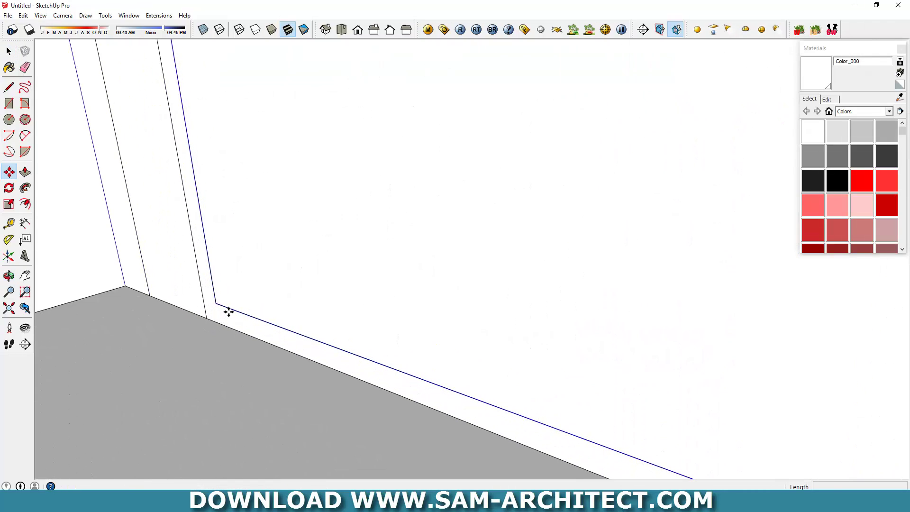
click(220, 311)
scroll(240, 308, down, 3)
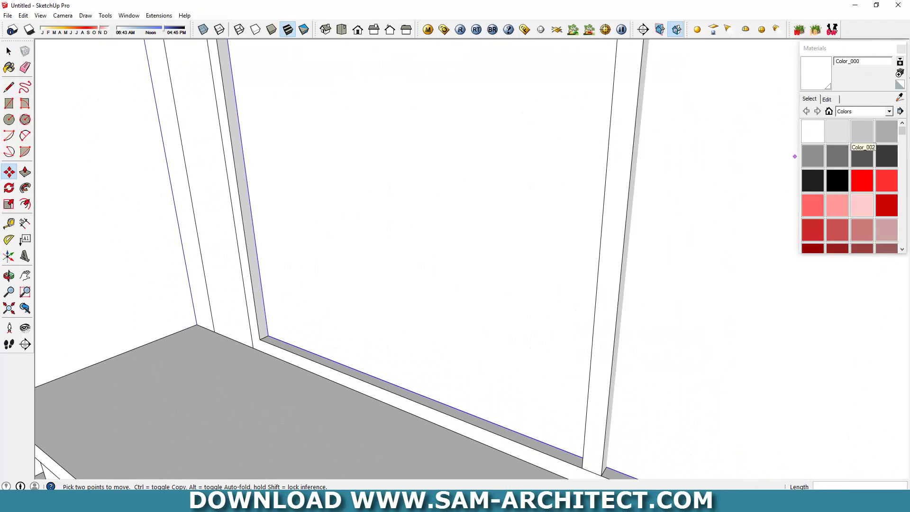
Paint the window panes with Translucent_Glass_Blue from the Translucent collection.
click(867, 111)
click(857, 220)
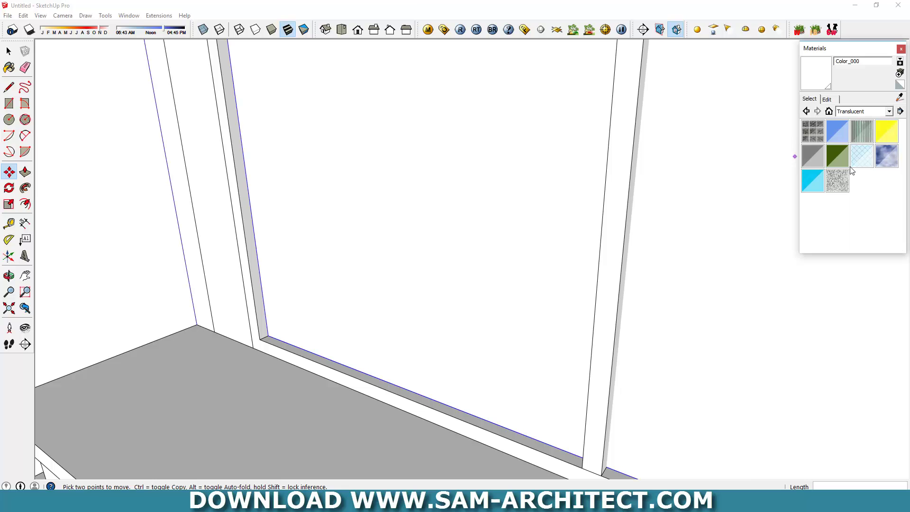
click(837, 130)
click(636, 226)
mouse_move(635, 226)
middle_down()
mouse_move(474, 261)
mouse_move(273, 261)
mouse_move(365, 278)
mouse_move(530, 278)
middle_up()
key(space)
mouse_move(553, 270)
mouse_down()
mouse_move(524, 305)
mouse_move(495, 255)
mouse_up()
key(space)
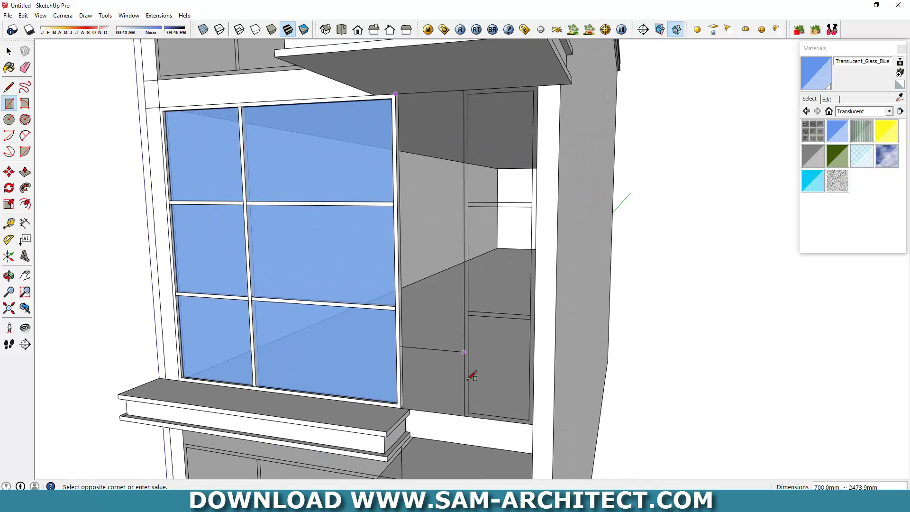
Draw a panel beside the window and push it 1 unit into the wall.
click(464, 416)
key(p)
scroll(462, 375, up, 3)
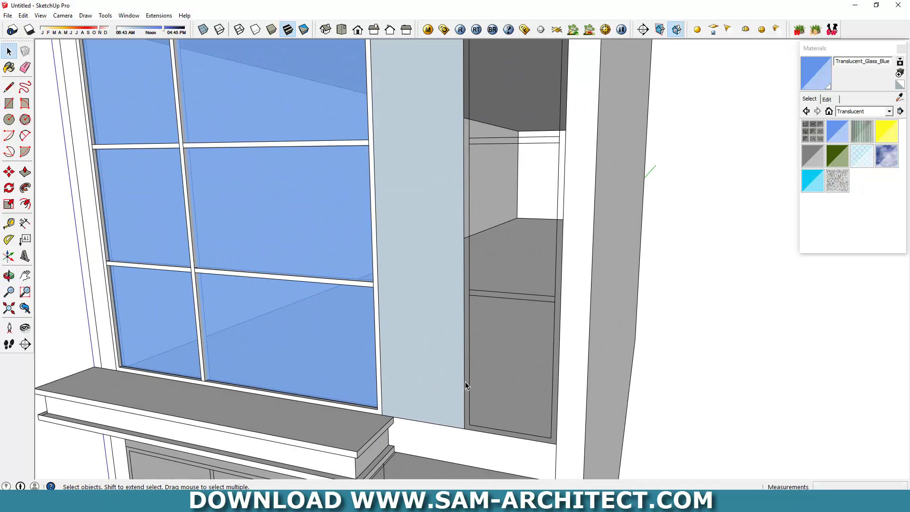
drag(464, 386, 485, 386)
text(150.0mm)
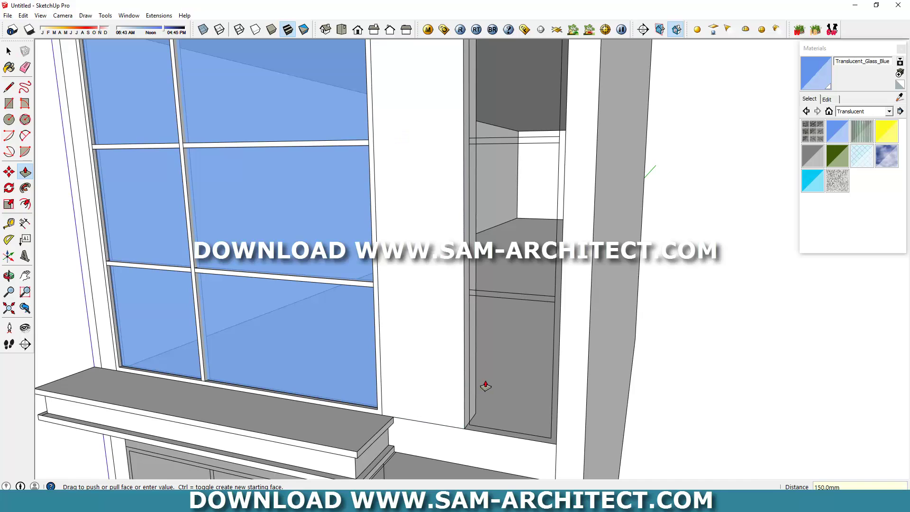
Make the side panel beside the window into a group.
key(space)
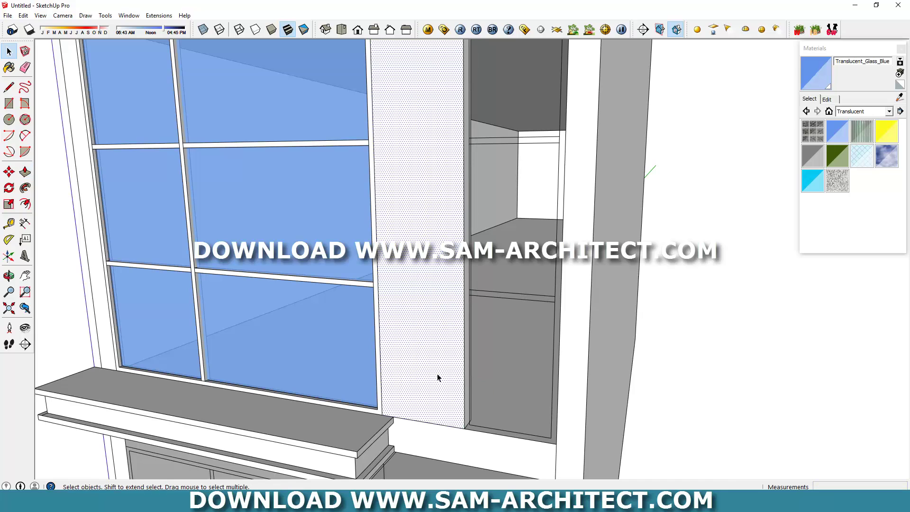
click(433, 372)
right_click(433, 374)
click(505, 214)
scroll(474, 254, down, 5)
scroll(474, 255, up, 3)
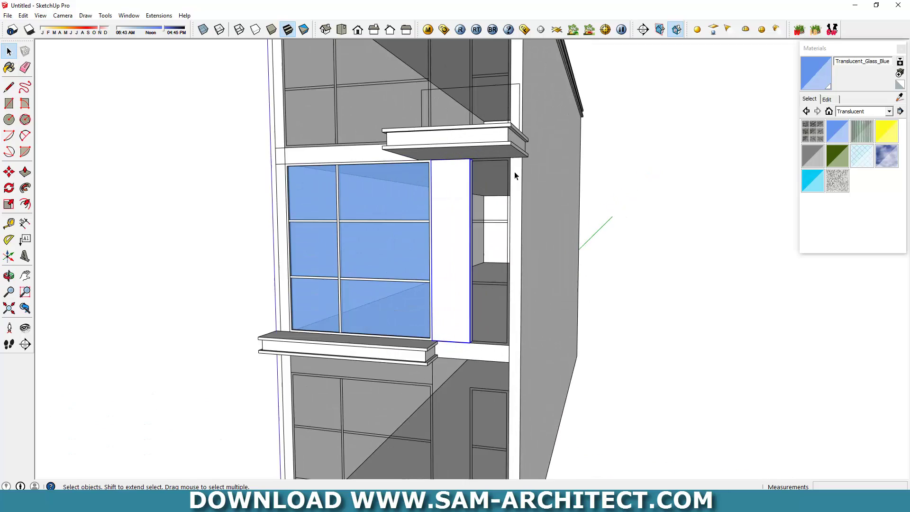
scroll(487, 187, up, 3)
scroll(492, 202, up, 2)
Draw rectangles outlining the narrow side column opening.
key(r)
click(474, 96)
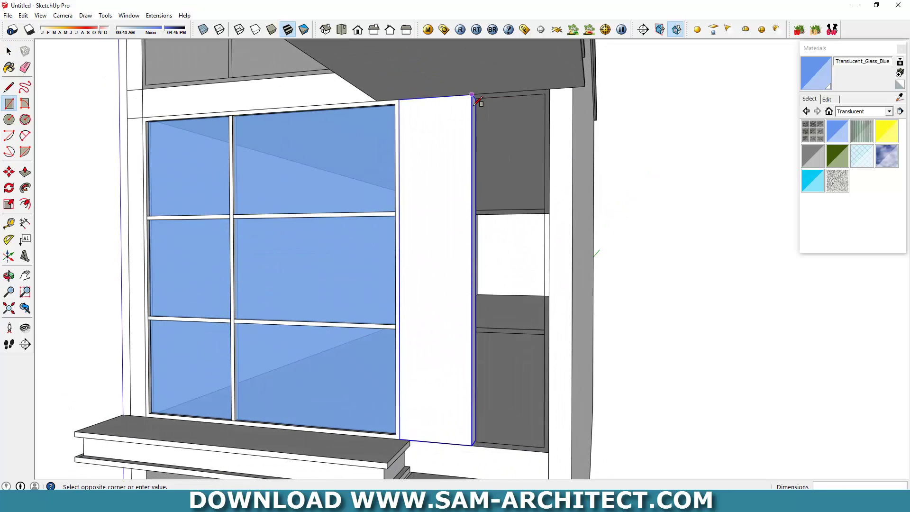
scroll(513, 367, down, 3)
scroll(549, 350, up, 4)
scroll(541, 336, up, 2)
click(537, 332)
scroll(538, 332, down, 2)
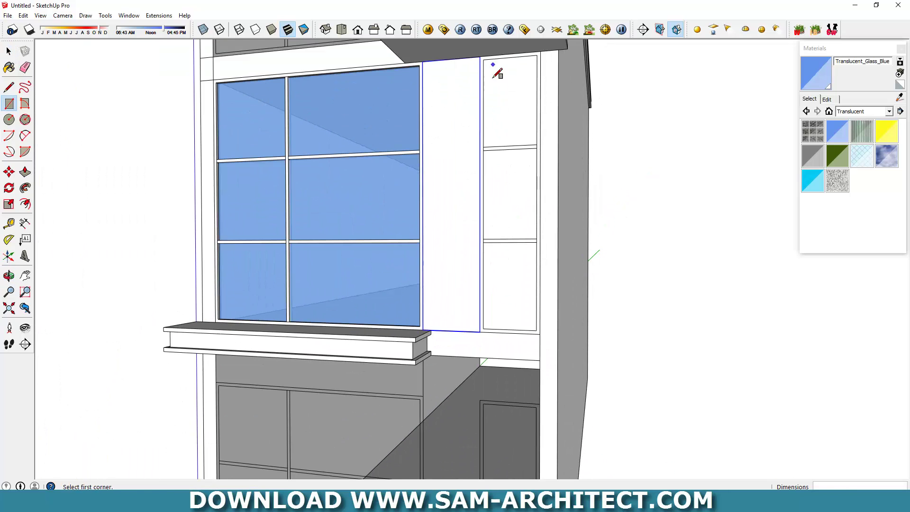
click(530, 141)
scroll(537, 152, up, 1)
click(474, 154)
scroll(523, 247, up, 2)
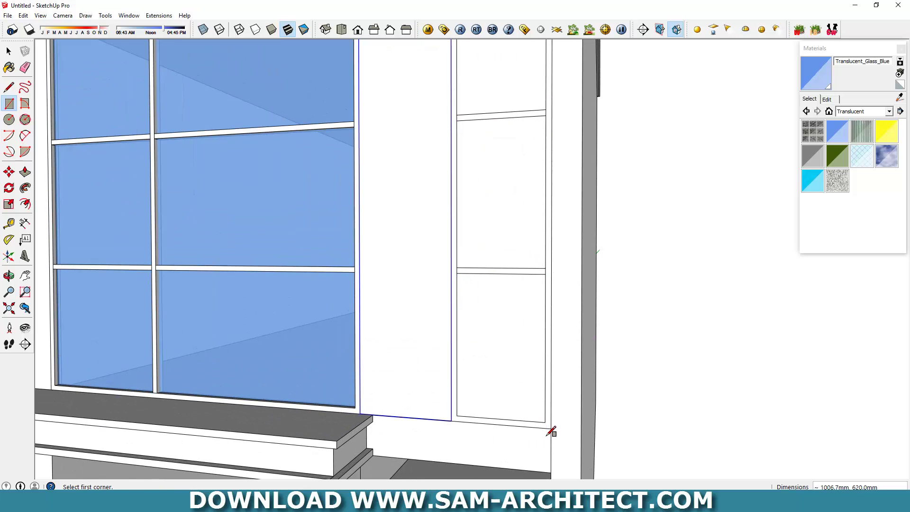
Delete the two faces inside the side column.
key(space)
click(515, 388)
key(Delete)
click(494, 234)
key(Delete)
scroll(488, 150, down, 4)
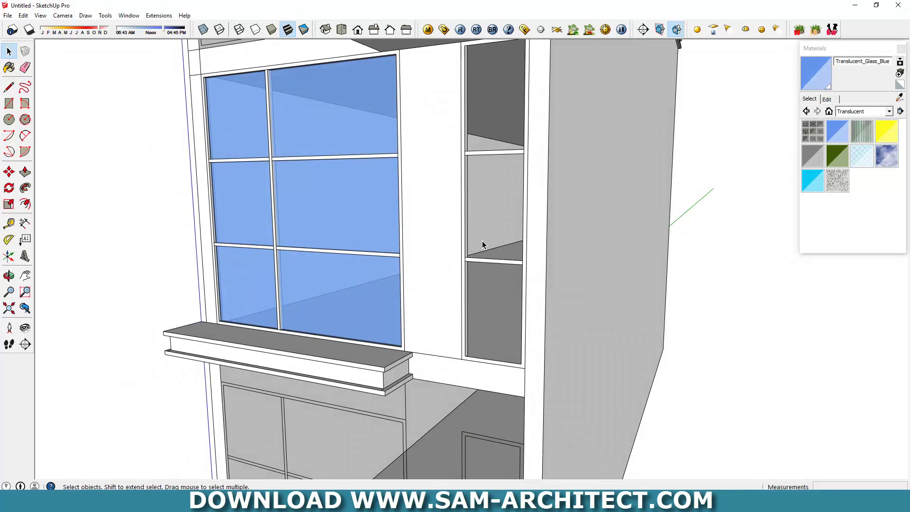
Push the column's inner frame back to give it depth.
key(p)
scroll(406, 268, up, 1)
click(394, 294)
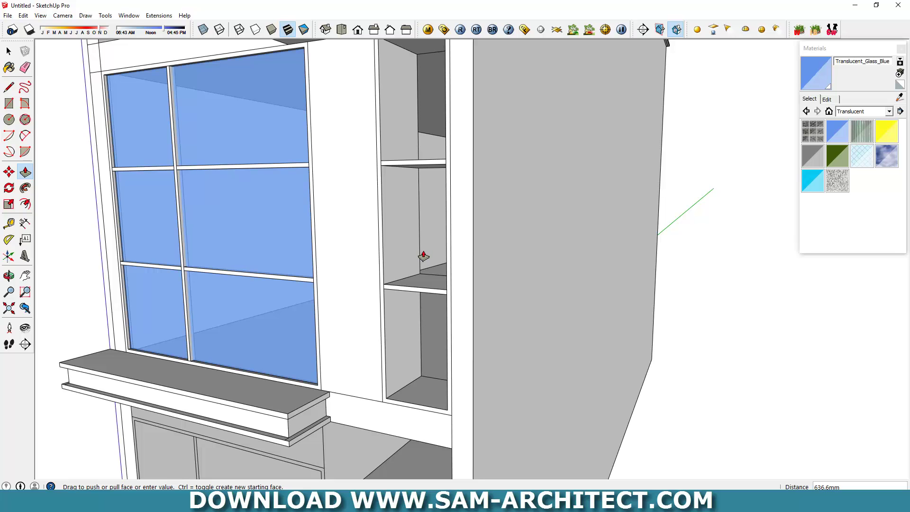
text(6)
key(Return)
scroll(422, 258, up, 2)
Make the side column frame into a group.
key(space)
triple_click(391, 360)
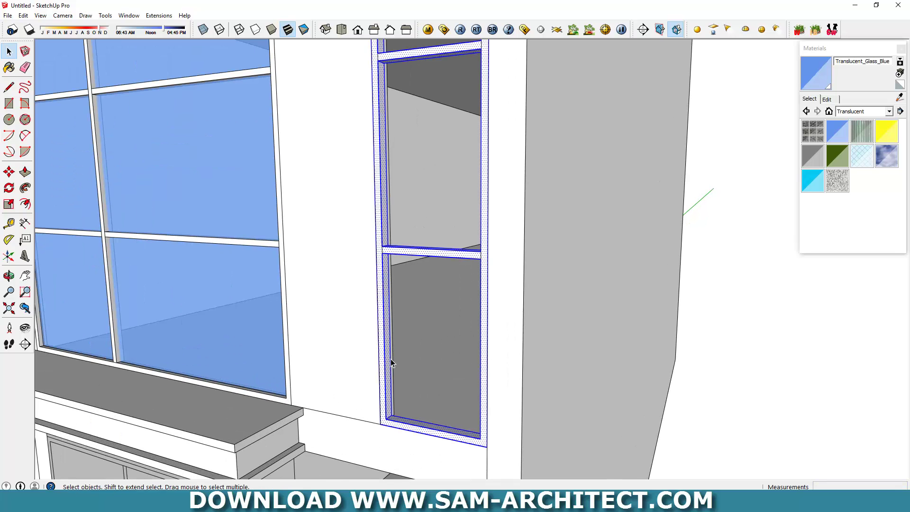
right_click(391, 359)
click(441, 194)
scroll(441, 194, down, 3)
Draw a tall panel inside the column frame and give it thickness.
key(r)
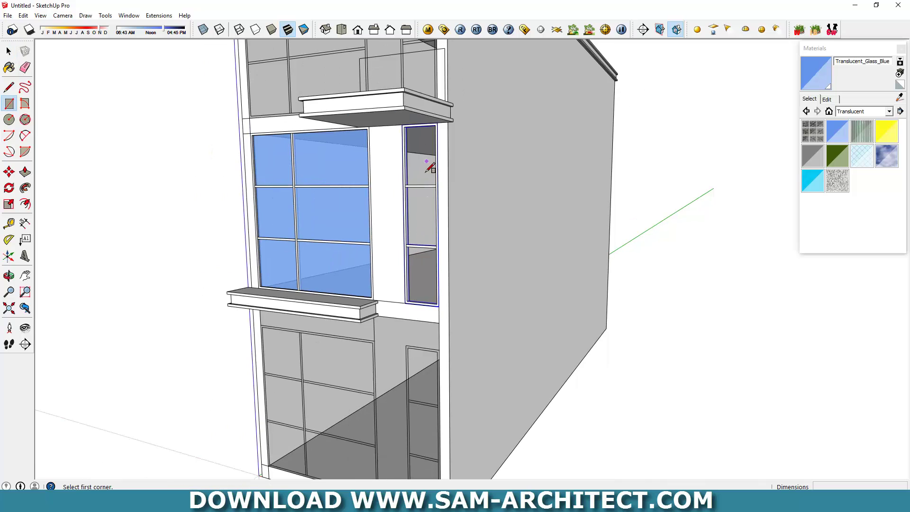
scroll(407, 128, up, 3)
scroll(448, 452, up, 3)
click(470, 425)
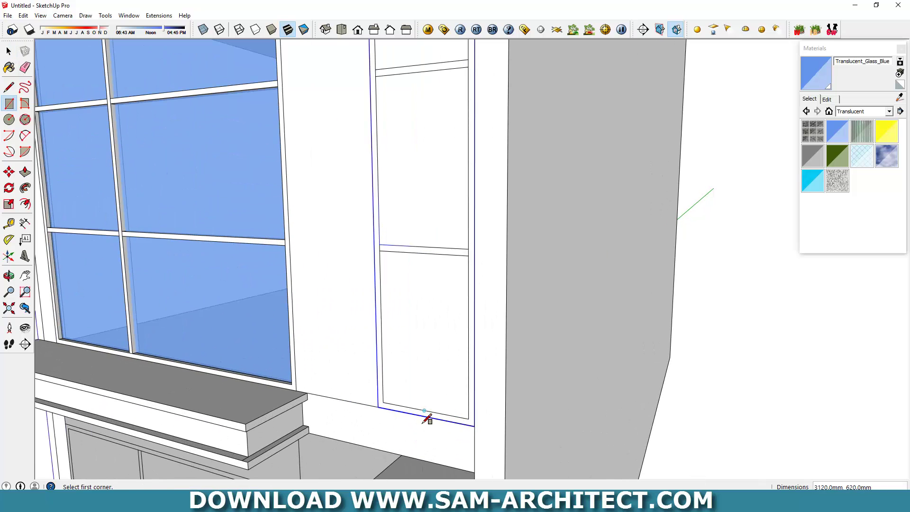
key(p)
click(437, 366)
key(Return)
Make the tall panel into a group.
key(space)
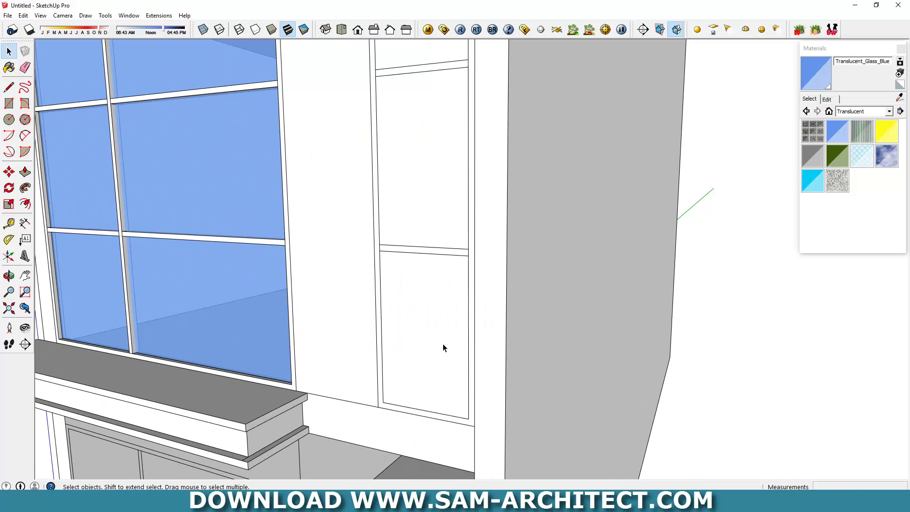
double_click(443, 349)
right_click(444, 348)
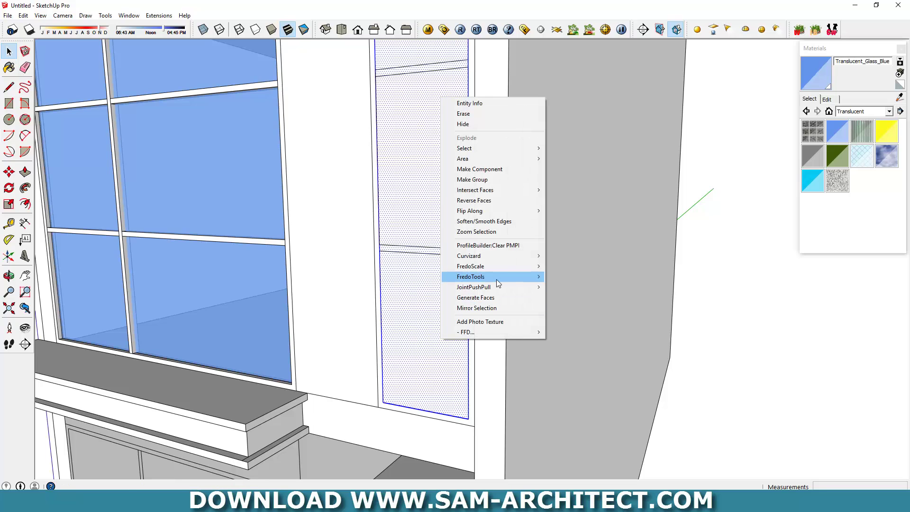
click(518, 181)
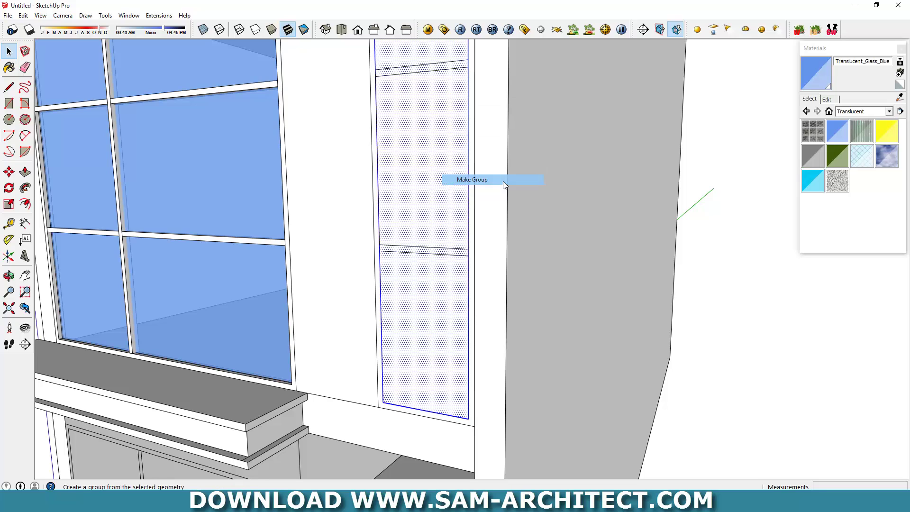
scroll(451, 321, up, 2)
scroll(402, 409, up, 2)
scroll(402, 409, up, 3)
Paint the tall panel with blue glass.
mouse_move(361, 414)
middle_down()
mouse_move(406, 386)
mouse_move(350, 417)
middle_up()
key(m)
scroll(415, 354, down, 1)
scroll(414, 355, down, 2)
click(837, 131)
click(415, 307)
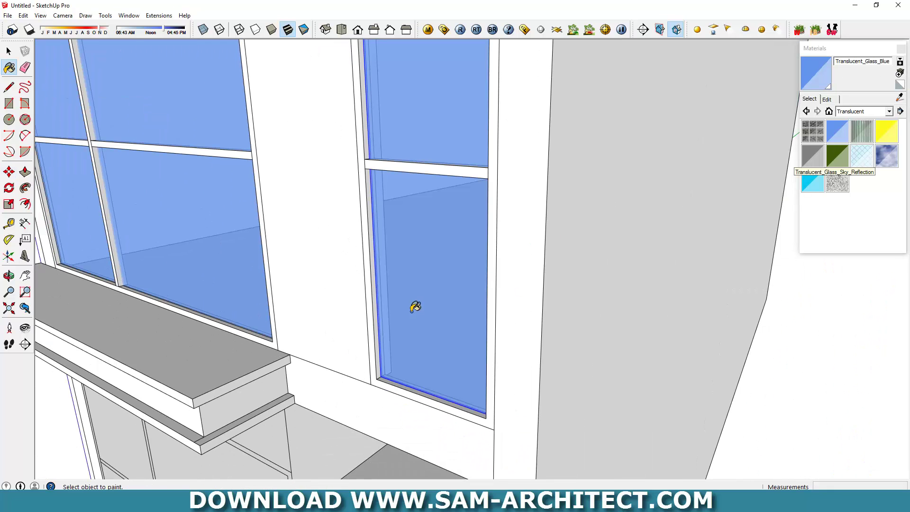
Move the wall face between the windows back into the wall.
click(331, 321)
scroll(327, 327, up, 2)
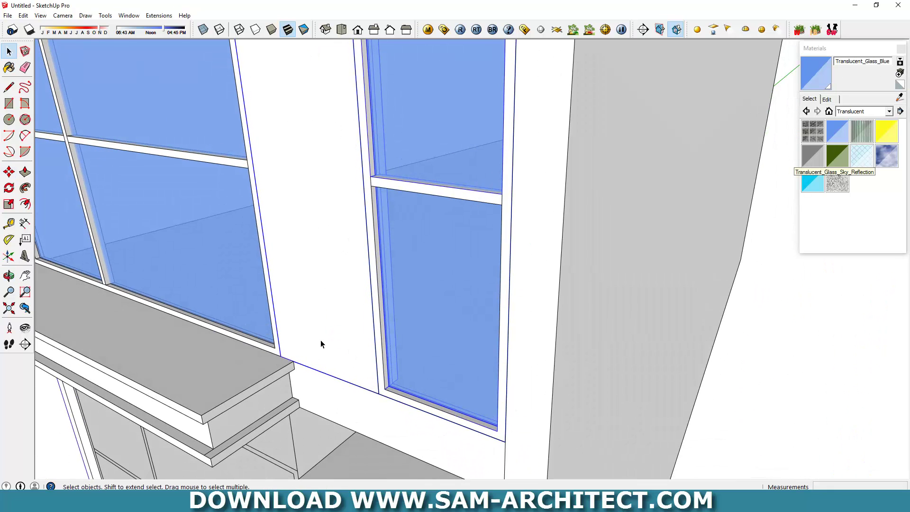
key(m)
click(302, 366)
text(1500)
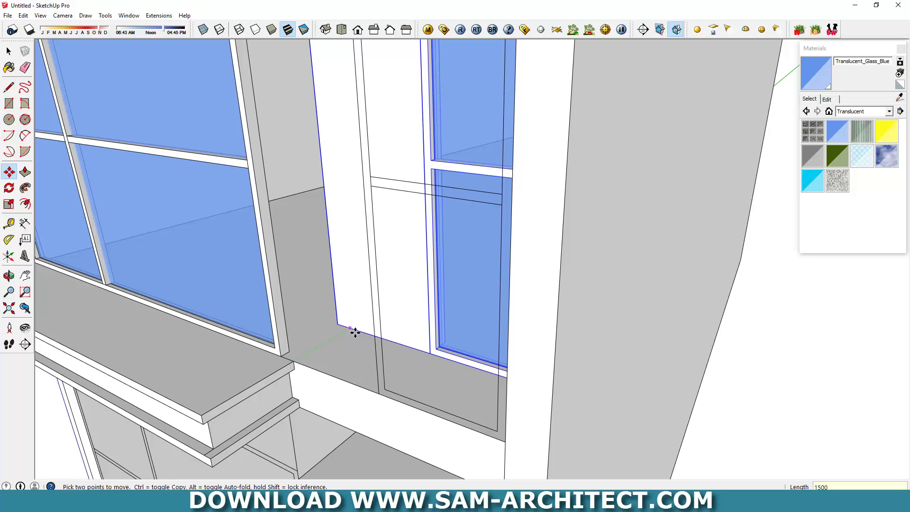
key(space)
scroll(355, 332, down, 3)
scroll(533, 285, down, 3)
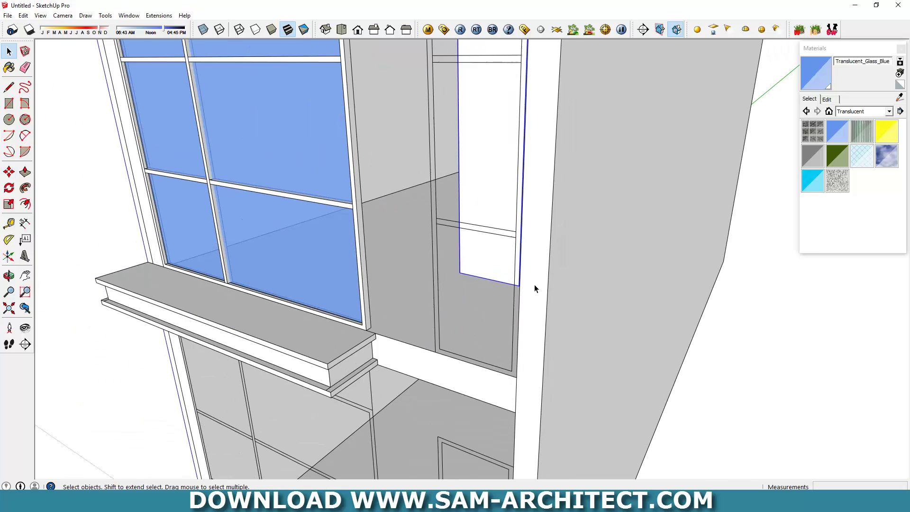
scroll(528, 287, down, 2)
scroll(499, 293, down, 2)
Rotate the sill trim 90° at the side window strip.
mouse_move(499, 294)
middle_down()
mouse_move(548, 213)
mouse_move(484, 301)
mouse_move(431, 297)
middle_up()
scroll(431, 296, up, 3)
scroll(374, 300, up, 3)
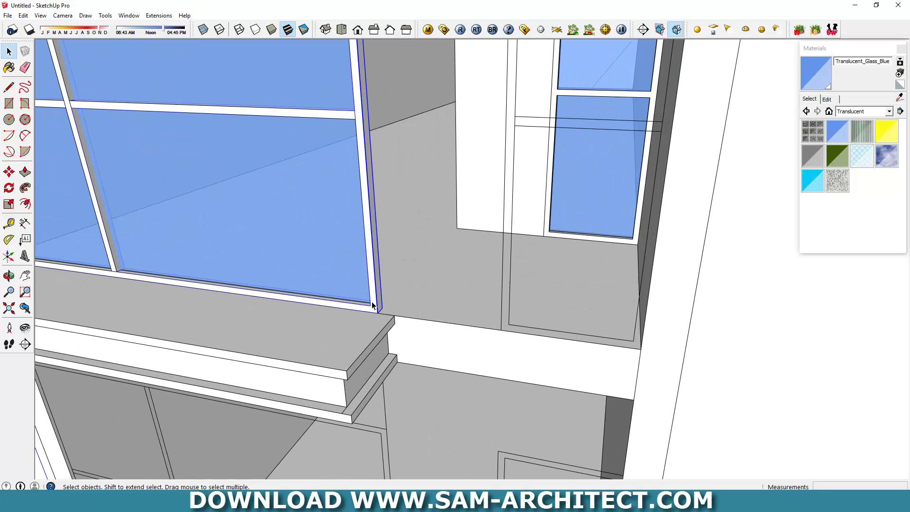
key(q)
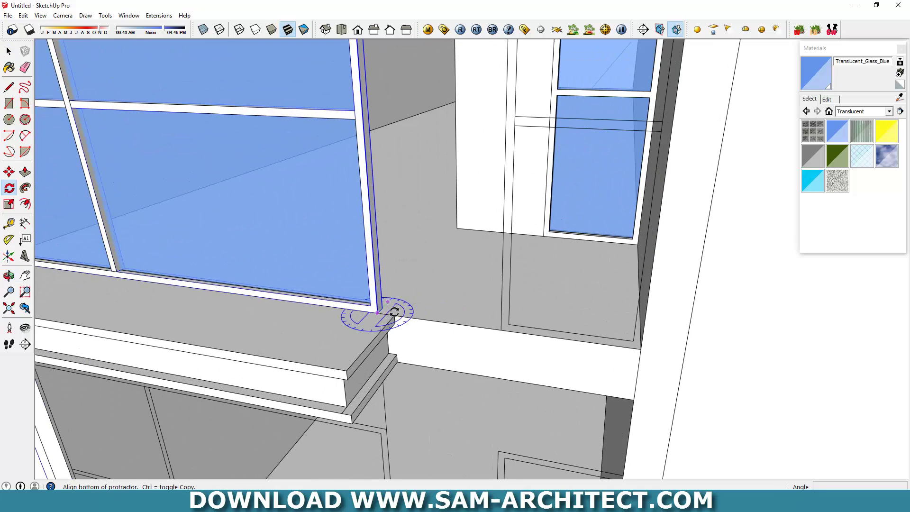
click(394, 311)
click(408, 326)
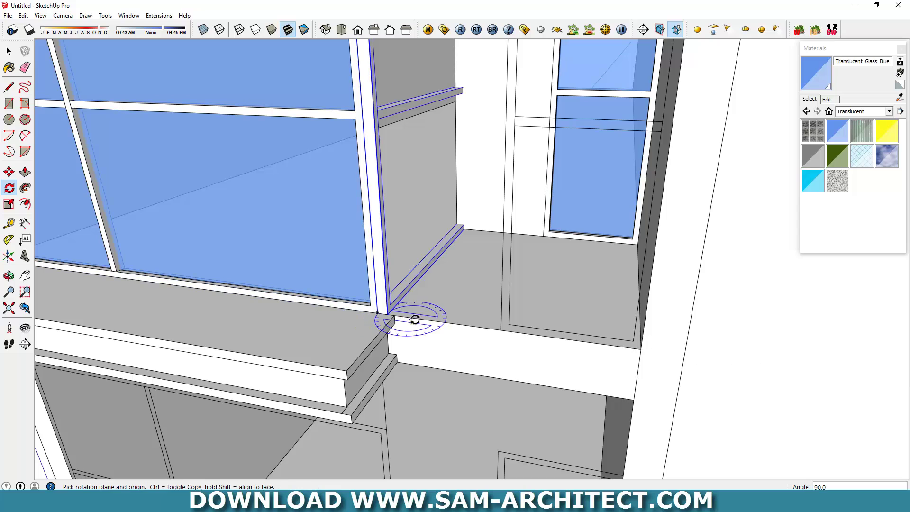
scroll(408, 322, up, 2)
Move the rotated trim down to the floor corner.
key(m)
scroll(384, 309, up, 2)
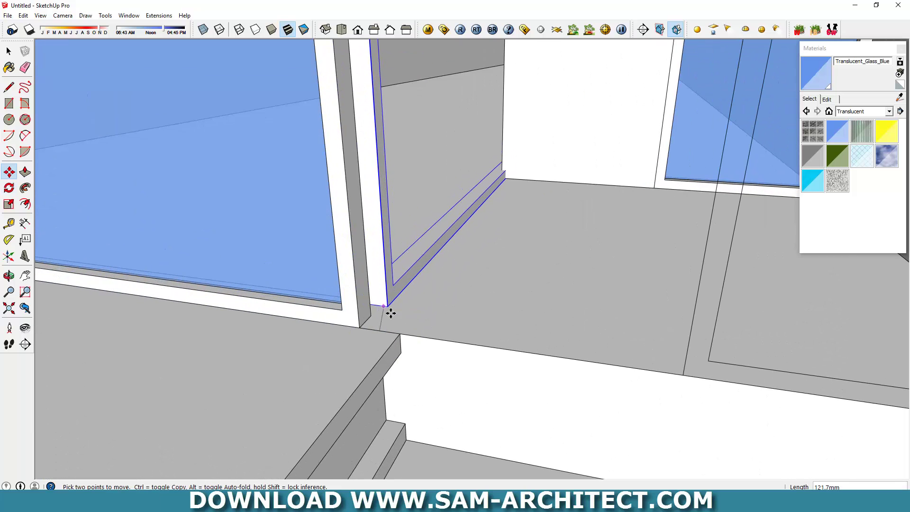
click(395, 335)
shift+middle_drag(392, 336, 380, 301)
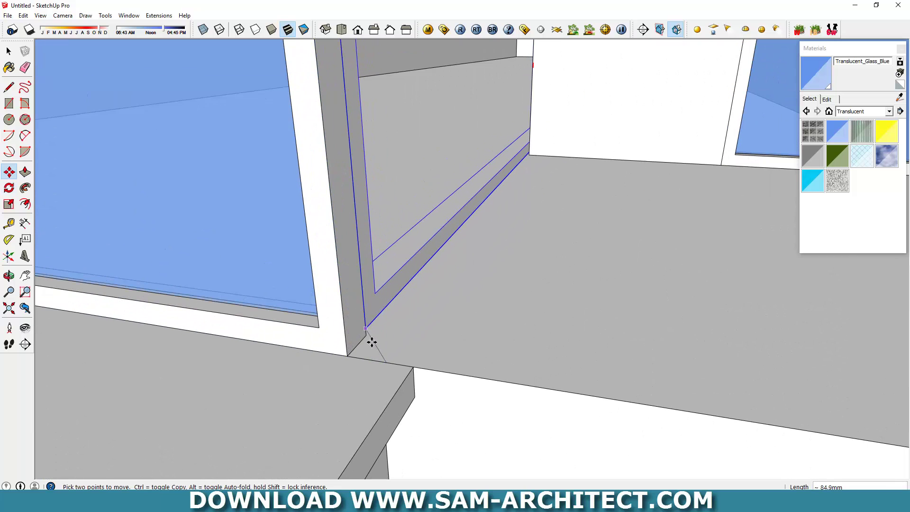
middle_drag(372, 347, 463, 285)
scroll(463, 285, down, 2)
scroll(505, 199, down, 3)
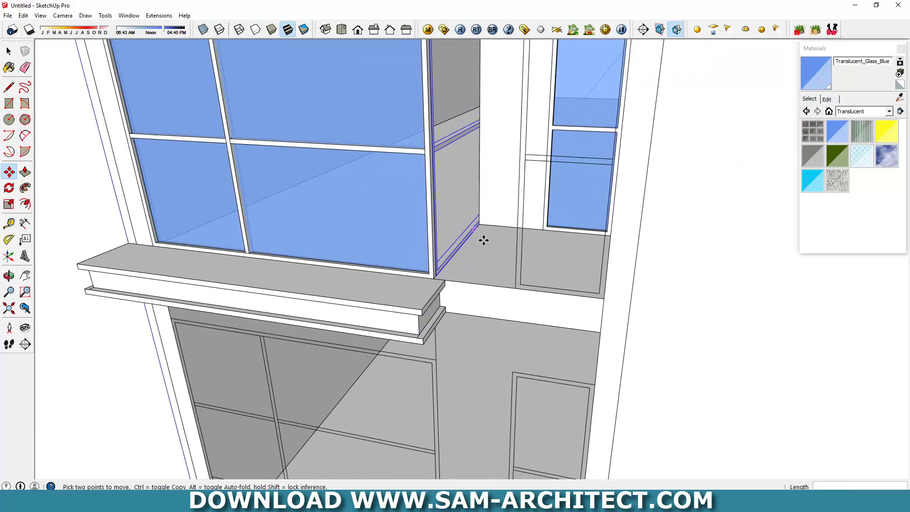
scroll(481, 239, down, 3)
key(space)
Shift the selected mullion left along the green axis.
middle_drag(402, 239, 335, 271)
right_click(335, 268)
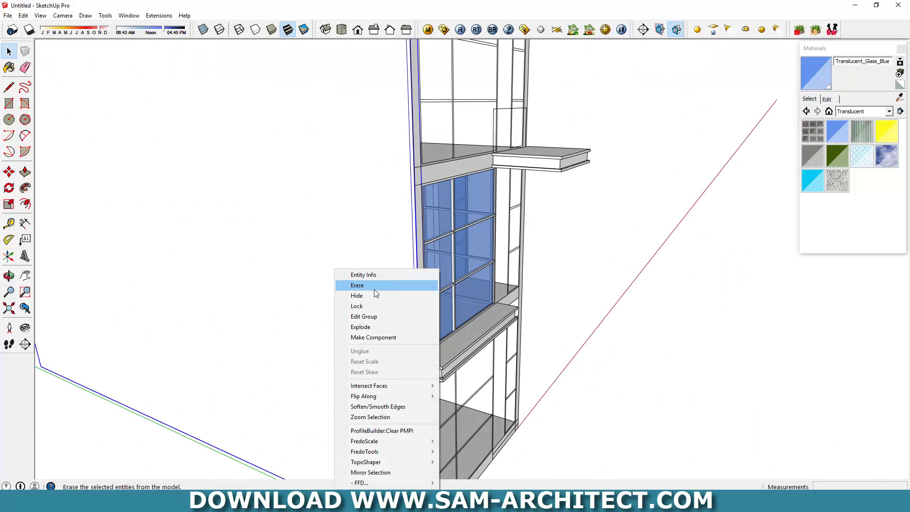
key(Escape)
scroll(443, 264, up, 5)
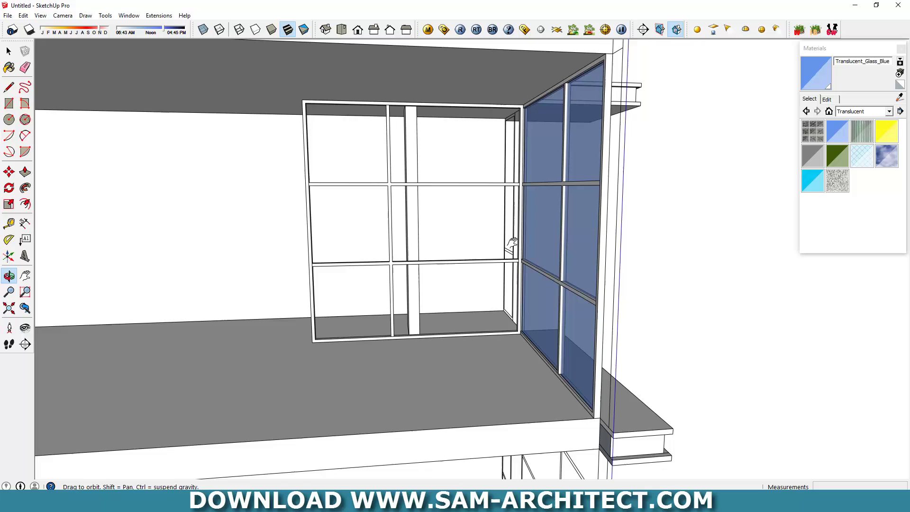
middle_drag(467, 267, 421, 243)
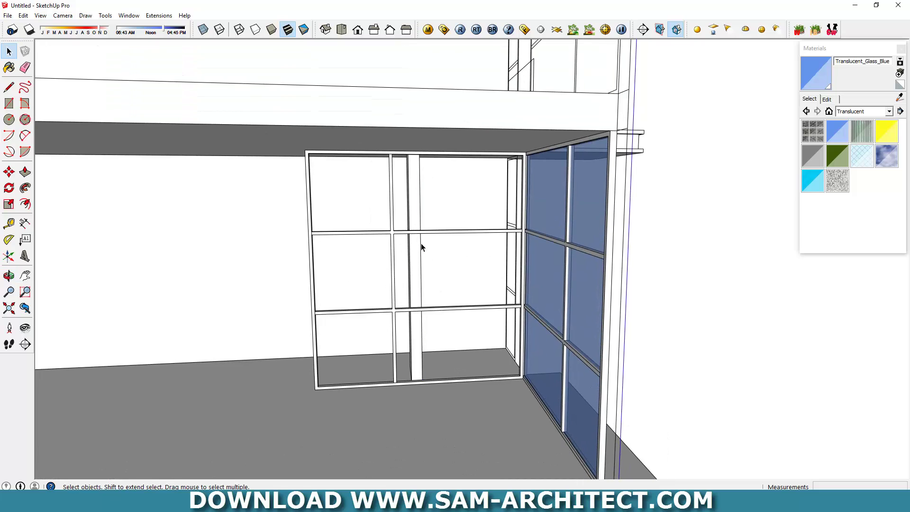
mouse_move(444, 397)
middle_down()
mouse_move(451, 388)
mouse_move(474, 408)
middle_up()
key(m)
click(498, 401)
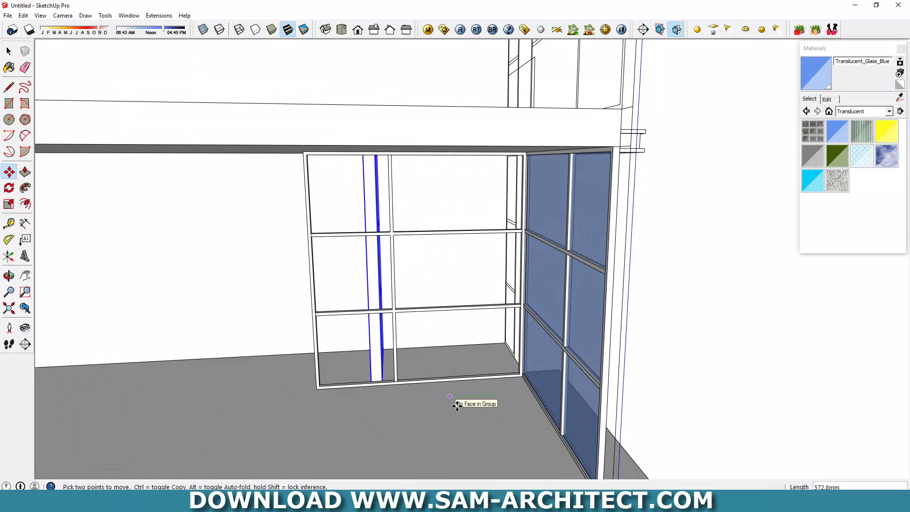
key(Return)
mouse_move(457, 403)
middle_down()
mouse_move(447, 382)
mouse_move(467, 396)
mouse_move(365, 372)
mouse_move(400, 333)
middle_up()
key(space)
Inside the frame group, move the left frame column 460 mm along the red axis.
double_click(400, 333)
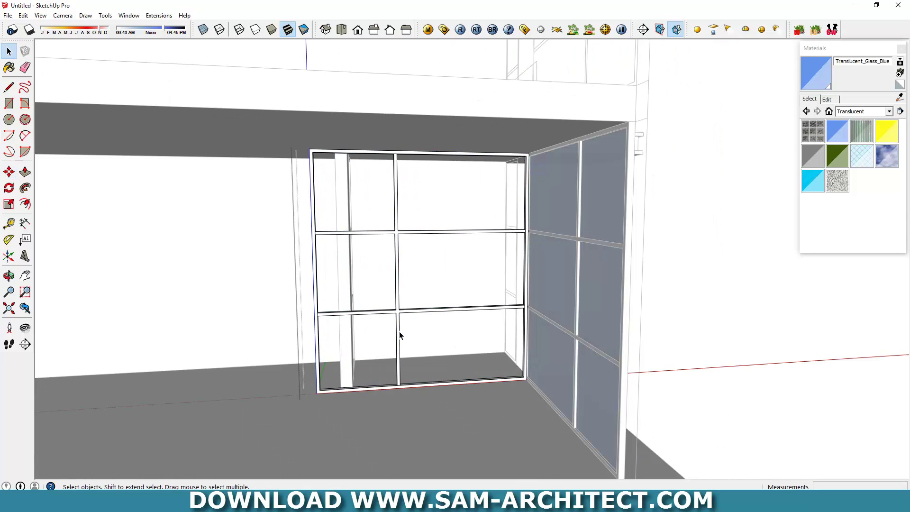
click(344, 379)
scroll(344, 383, up, 3)
scroll(322, 399, down, 1)
key(m)
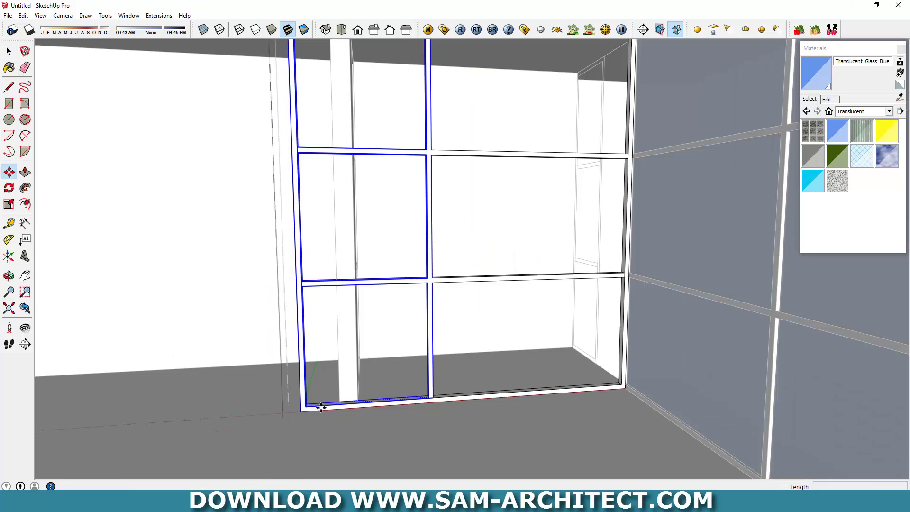
click(303, 414)
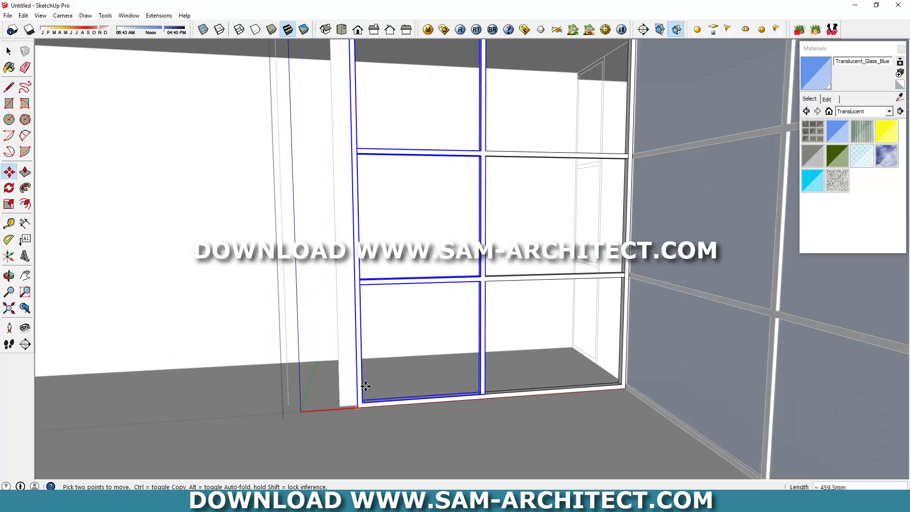
middle_drag(362, 383, 220, 386)
scroll(217, 370, down, 2)
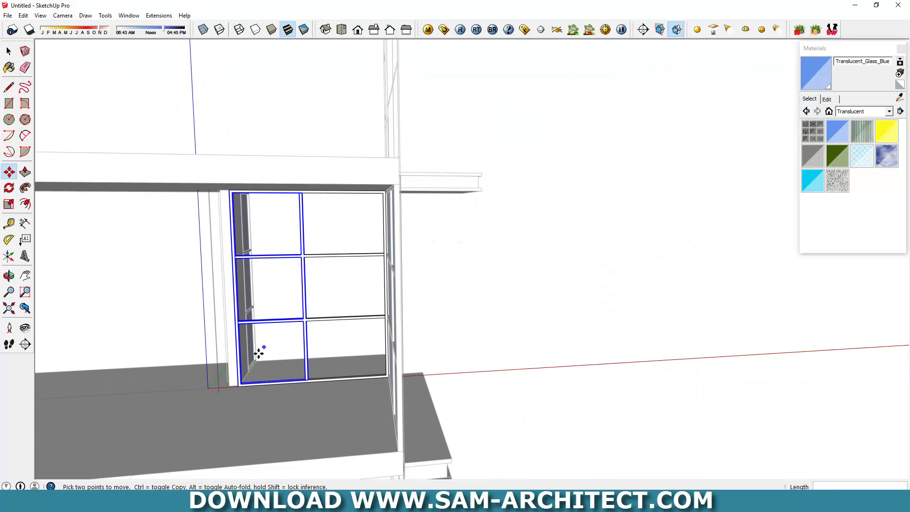
click(257, 349)
Push/pull the moved frame piece to its new depth.
key(space)
scroll(241, 351, up, 3)
key(p)
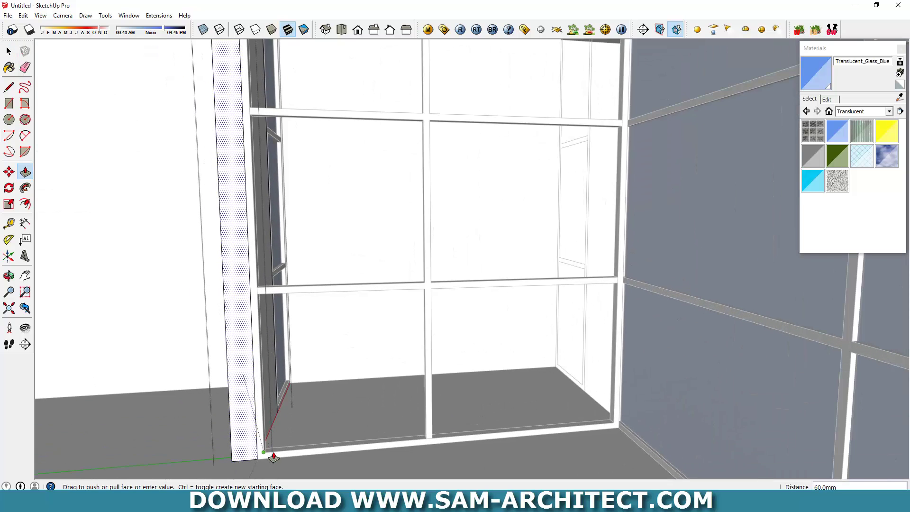
scroll(487, 295, down, 5)
scroll(478, 293, up, 5)
key(space)
scroll(416, 327, up, 1)
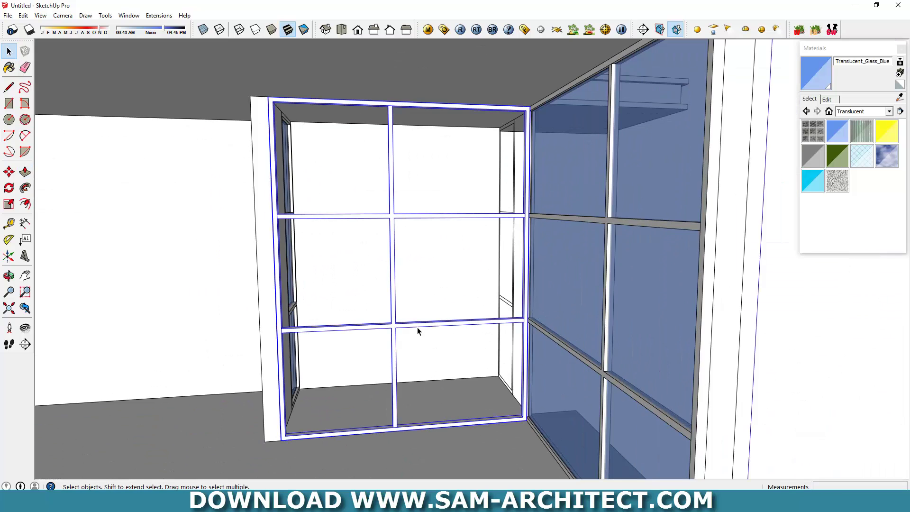
mouse_move(441, 333)
middle_down()
mouse_move(463, 329)
mouse_move(441, 333)
middle_up()
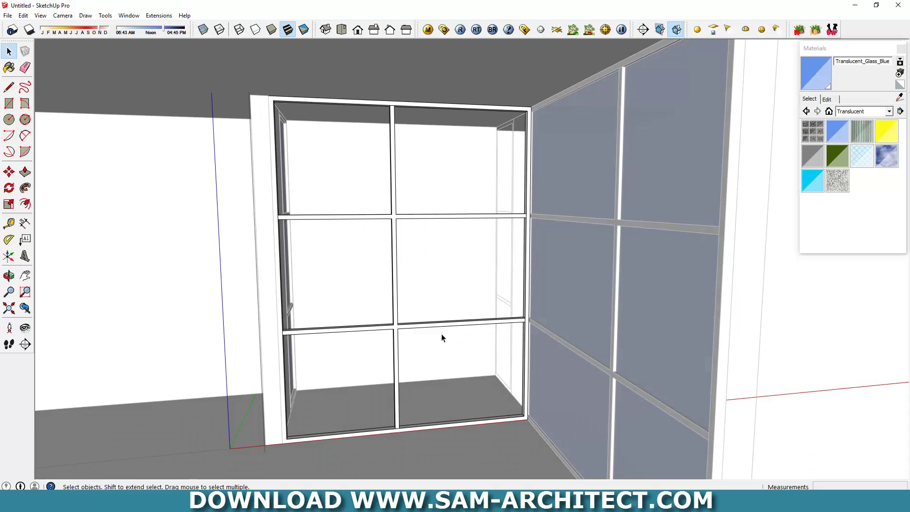
scroll(421, 338, up, 3)
Split the lower-left mullion with a line and push/pull it away for the doorway.
key(l)
click(390, 325)
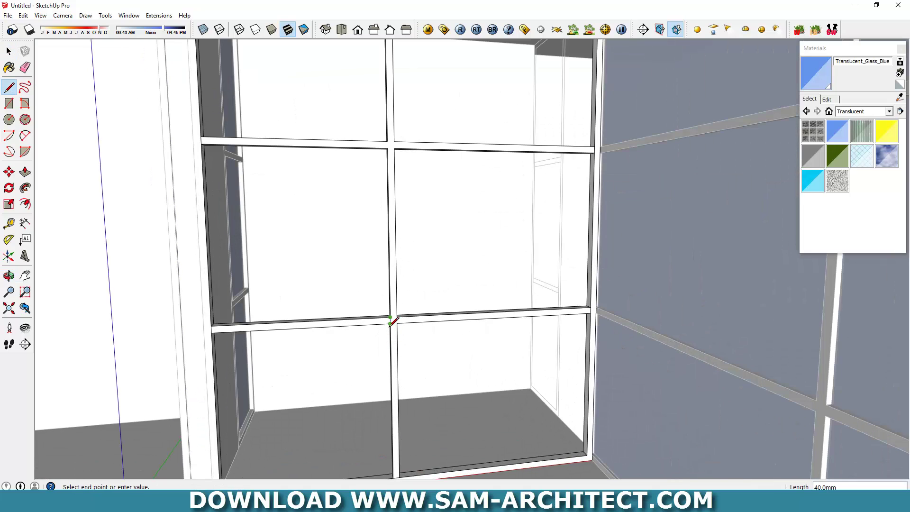
key(p)
scroll(351, 322, down, 3)
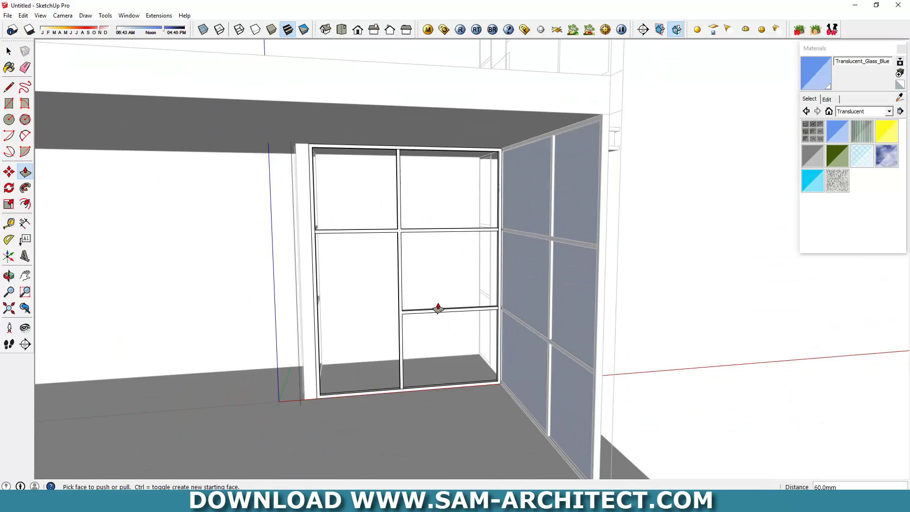
scroll(436, 309, down, 2)
mouse_move(404, 344)
middle_down()
mouse_move(514, 309)
mouse_move(676, 212)
middle_up()
key(space)
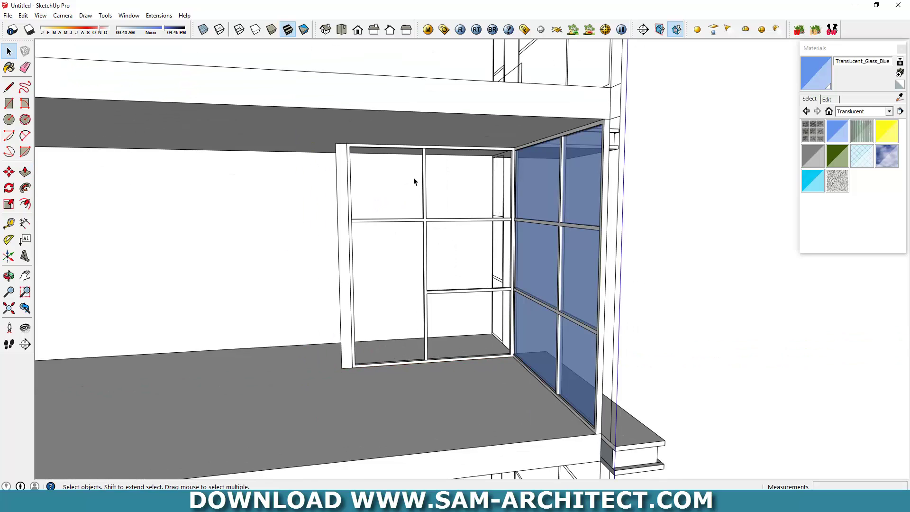
scroll(413, 180, up, 3)
key(r)
click(328, 140)
Draw pane faces over the frame openings and push/pull them into glass panes.
scroll(574, 220, up, 2)
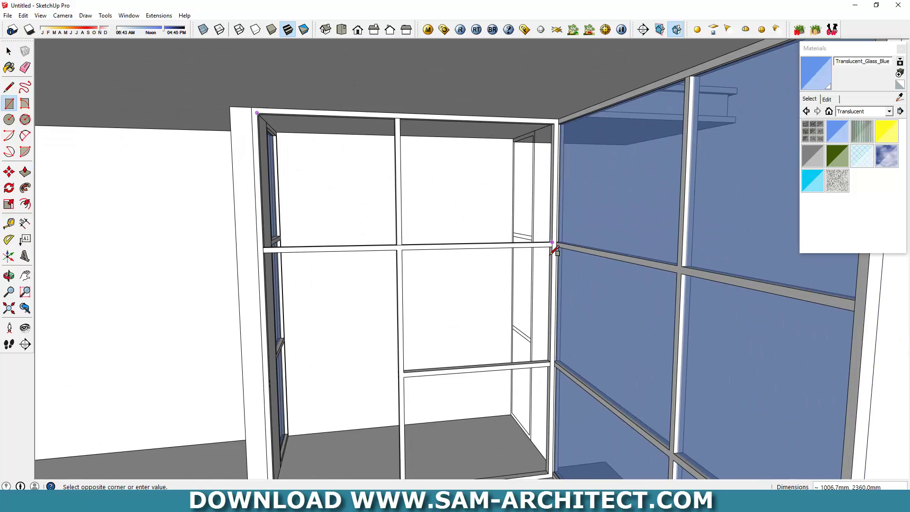
click(555, 246)
shift+middle_drag(406, 255, 382, 153)
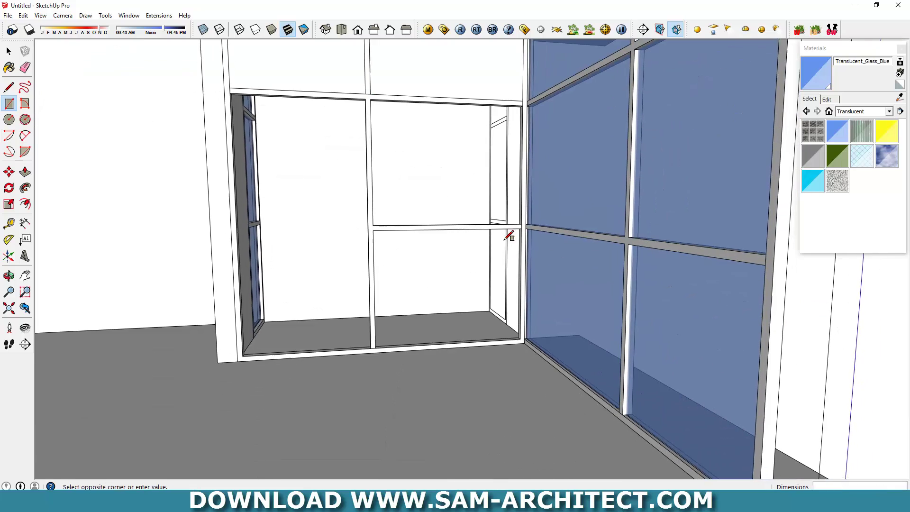
click(530, 341)
key(space)
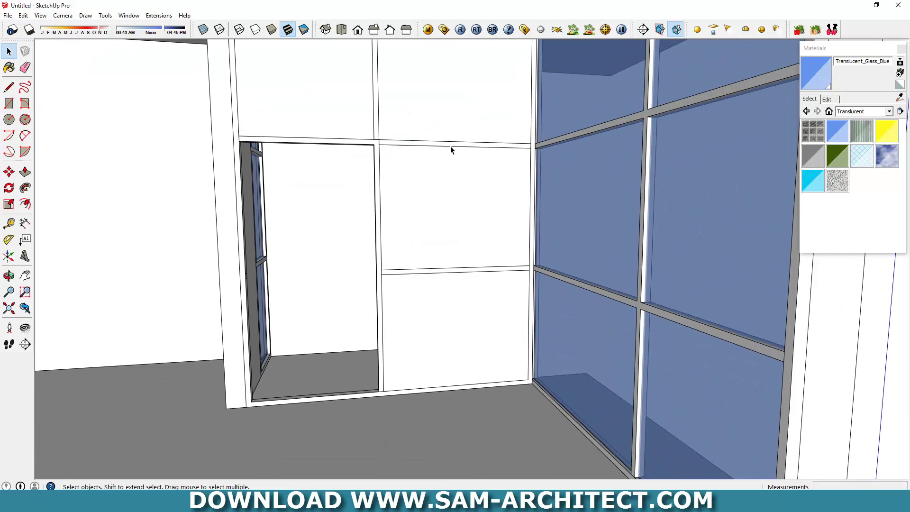
scroll(455, 161, up, 2)
key(p)
click(471, 244)
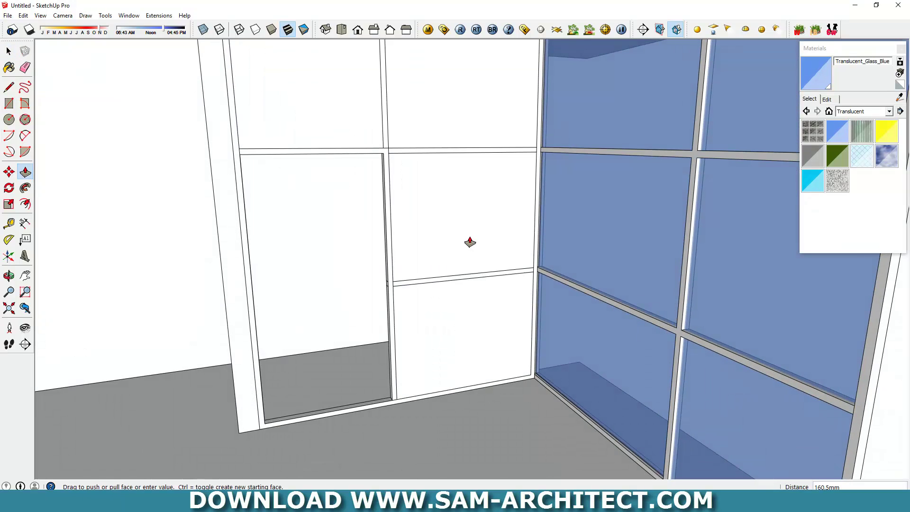
click(469, 241)
key(space)
Select all the connected pane faces and make them a group.
triple_click(484, 217)
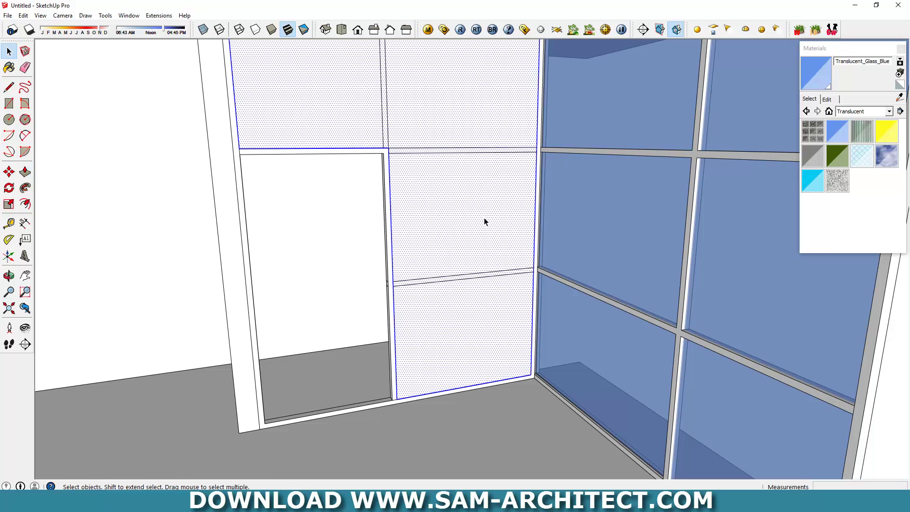
right_click(484, 218)
click(527, 297)
scroll(539, 342, up, 3)
key(m)
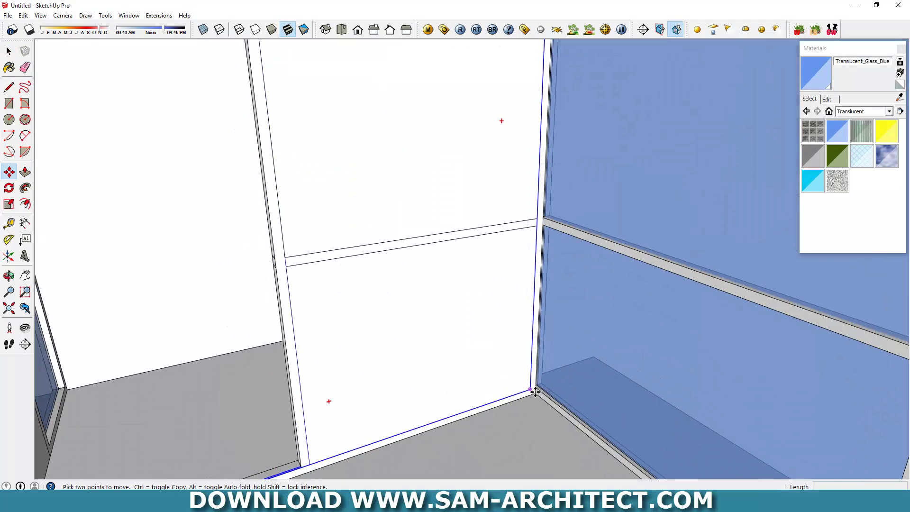
scroll(539, 393, up, 3)
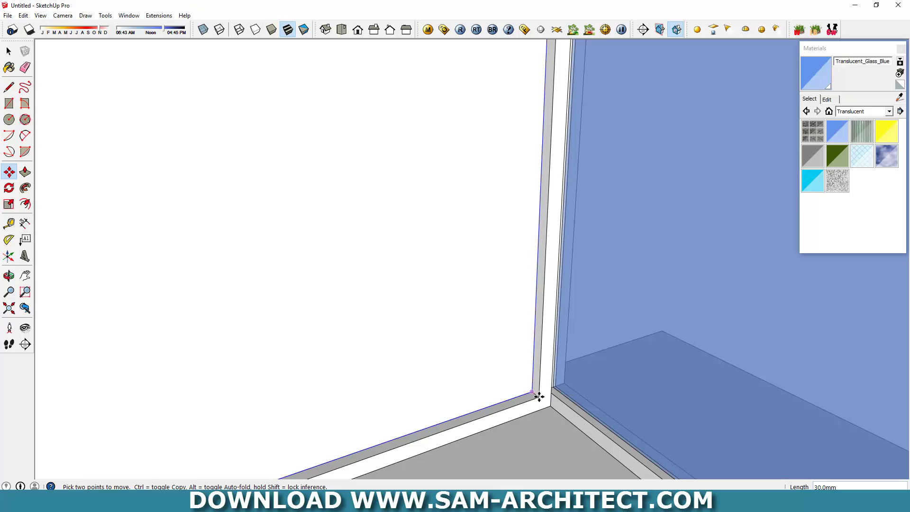
scroll(539, 397, down, 3)
scroll(575, 291, down, 2)
key(space)
scroll(676, 244, down, 2)
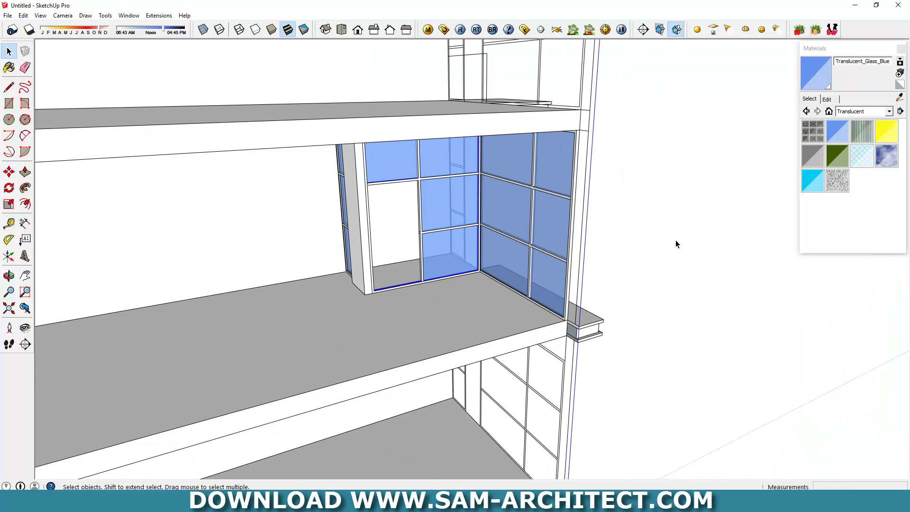
scroll(413, 238, up, 4)
Measure the door opening and draw a rectangle filling it.
key(t)
click(352, 230)
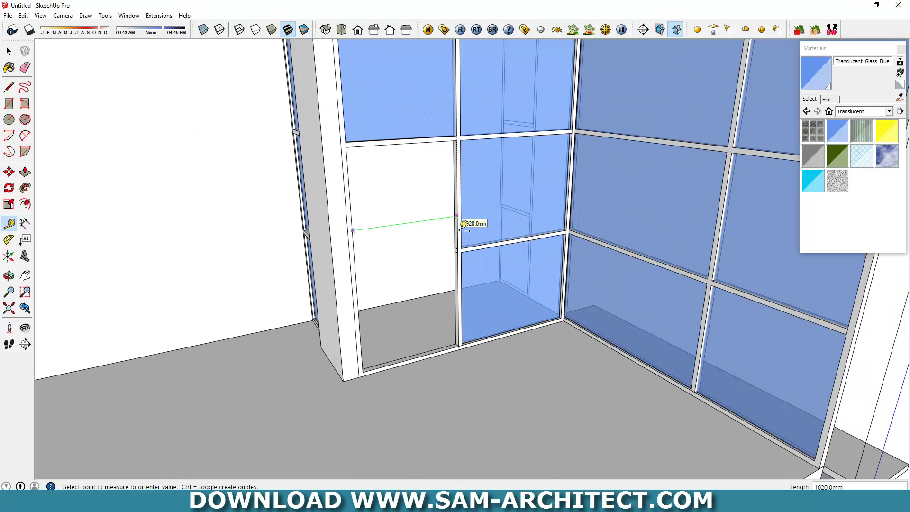
key(space)
key(r)
scroll(361, 209, up, 2)
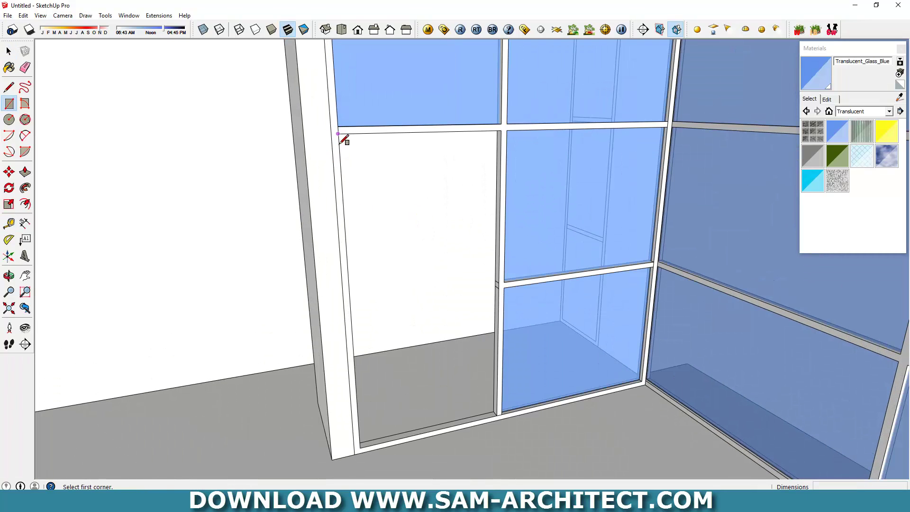
click(338, 127)
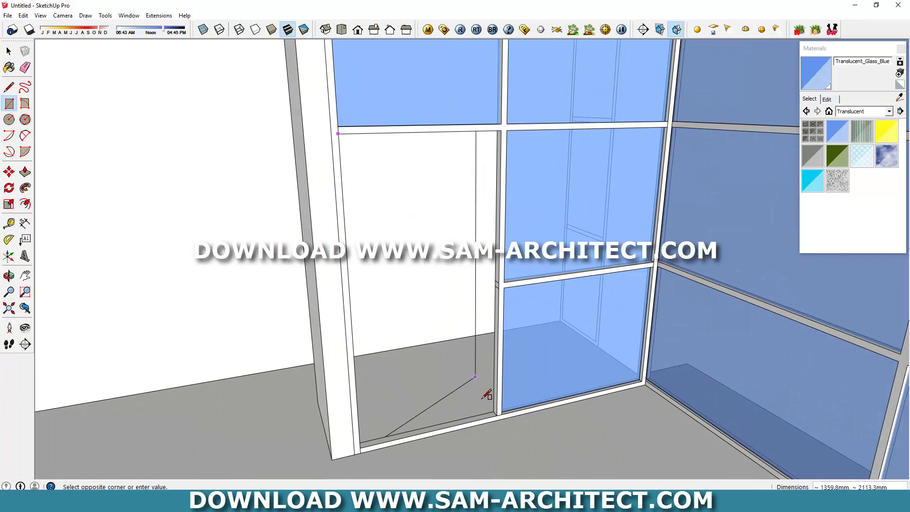
click(498, 417)
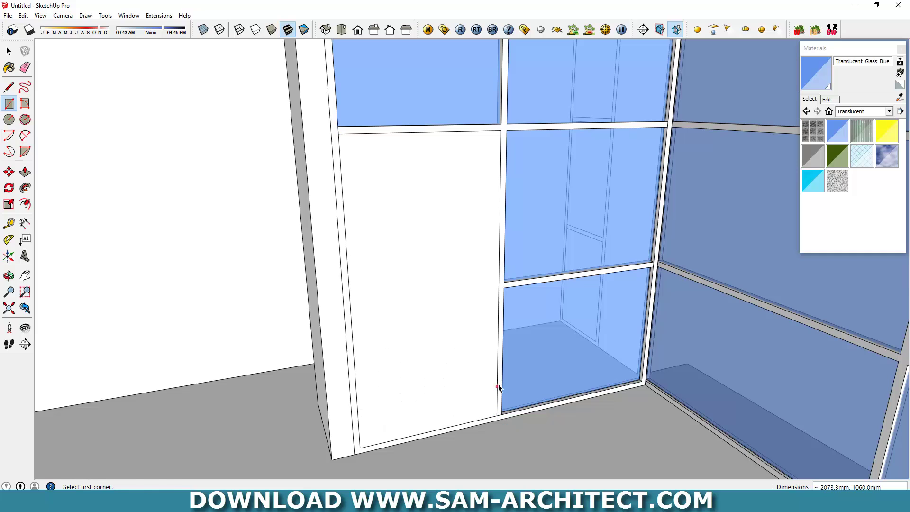
key(space)
Offset the door face inward by 8 and delete the inner face.
click(452, 238)
key(f)
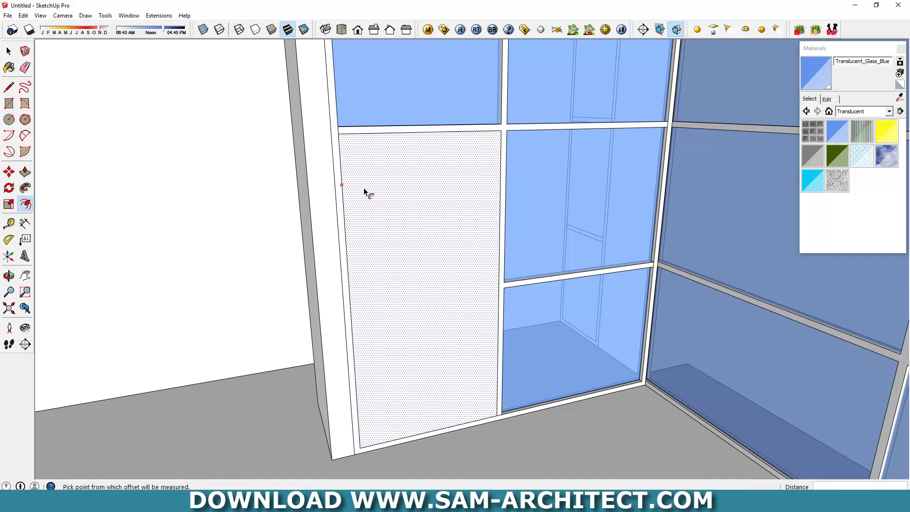
click(368, 194)
key(Return)
key(space)
click(443, 219)
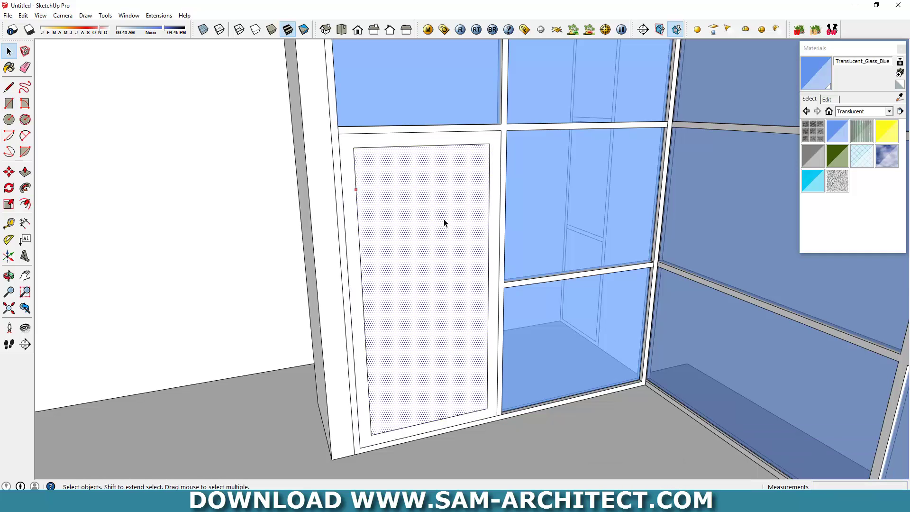
key(Delete)
middle_drag(443, 219, 496, 308)
Push/pull the door frame and make it a group.
key(p)
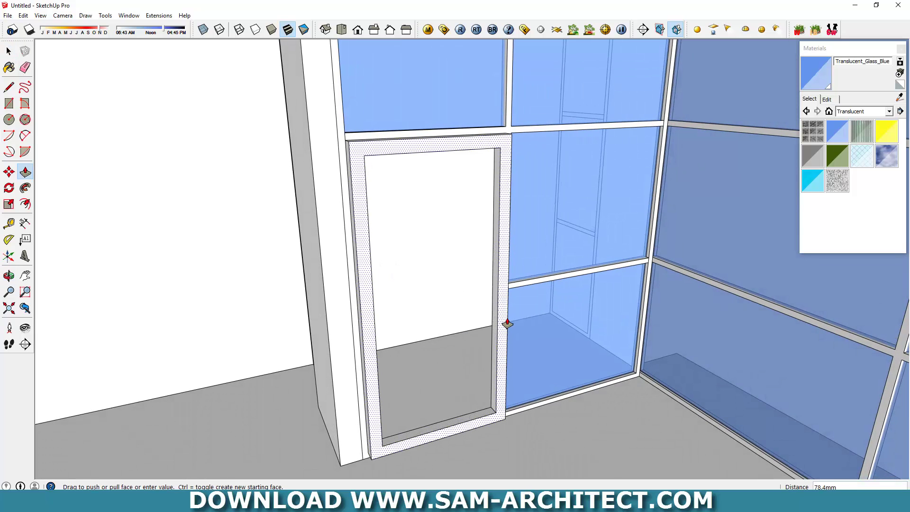
key(space)
triple_click(501, 323)
right_click(500, 321)
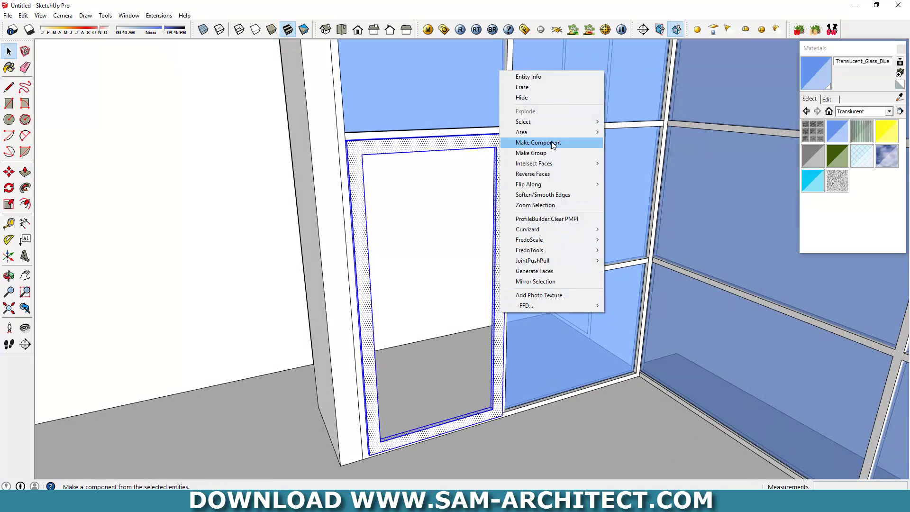
click(551, 152)
Draw a door panel rectangle inside the frame and push/pull it thin.
key(r)
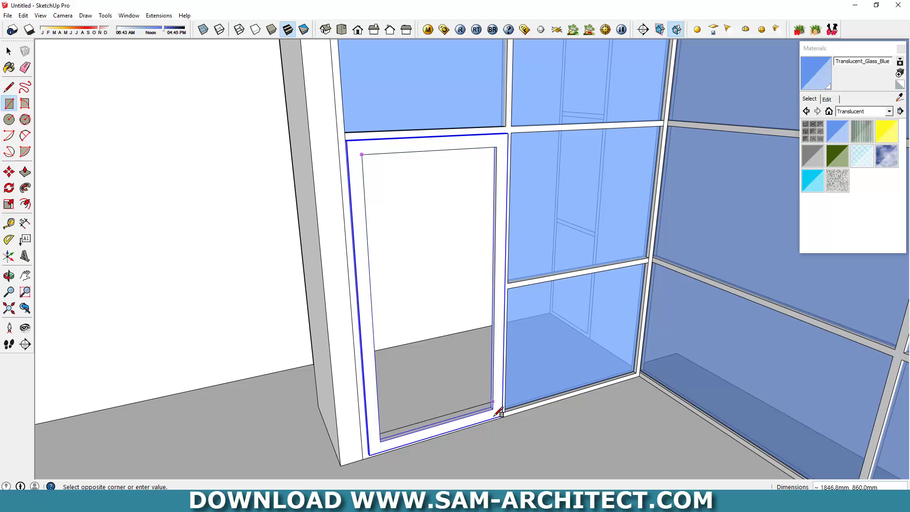
click(494, 407)
scroll(488, 412, up, 4)
key(p)
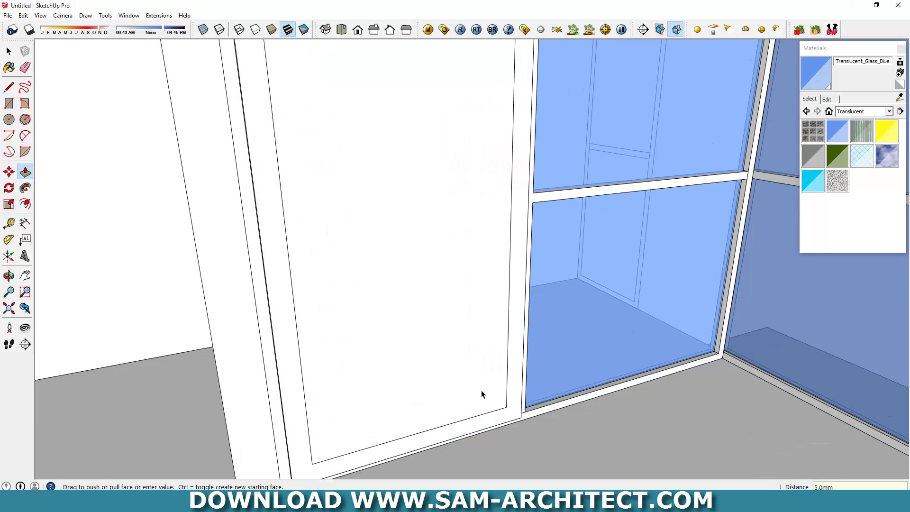
key(space)
click(493, 377)
right_click(492, 377)
click(563, 247)
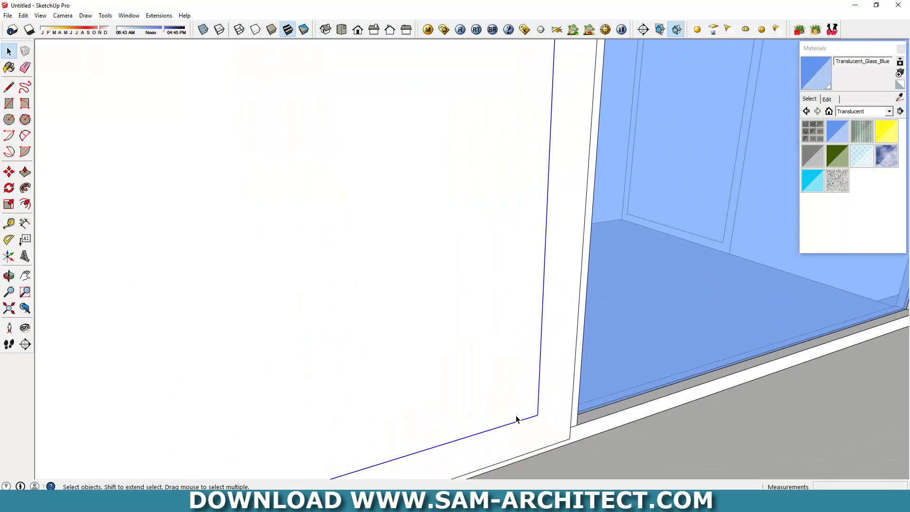
Orbit around the door to check the frame thickness and the whole door.
middle_drag(544, 422, 514, 425)
key(m)
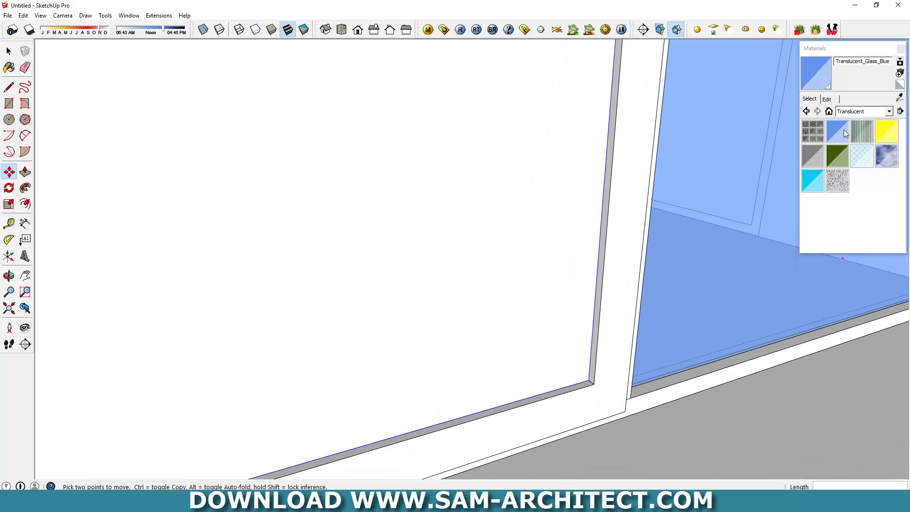
click(843, 130)
scroll(656, 254, down, 5)
middle_drag(655, 254, 806, 143)
key(space)
Paint the door frame, mullions and left window strip with Color_003 grey.
click(845, 112)
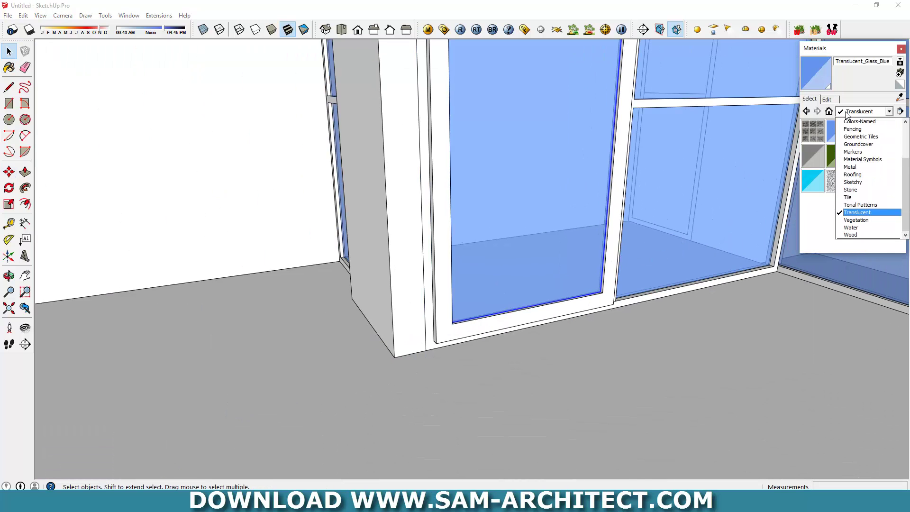
scroll(857, 142, up, 1)
click(862, 137)
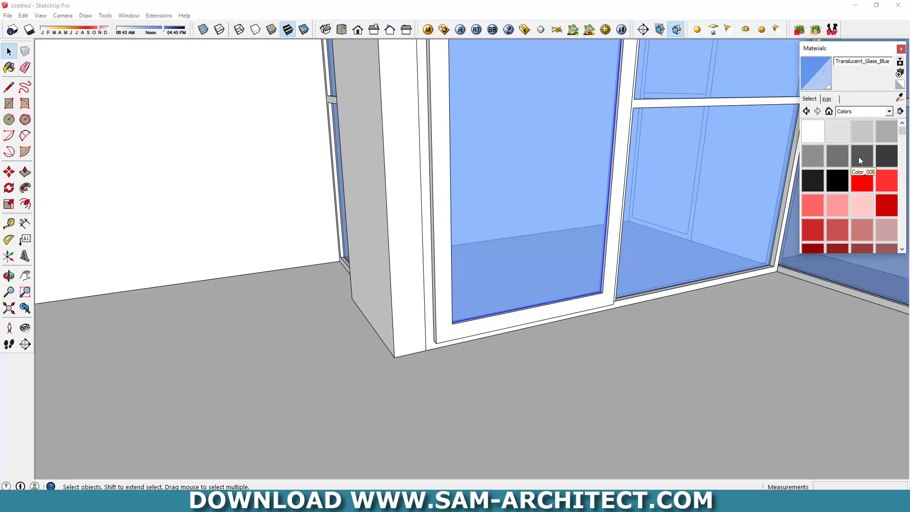
click(864, 135)
click(626, 186)
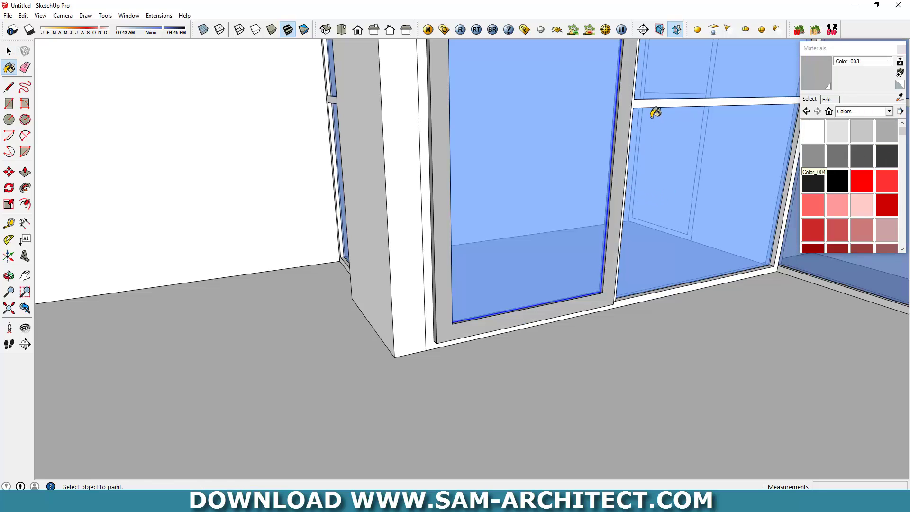
click(653, 103)
click(343, 232)
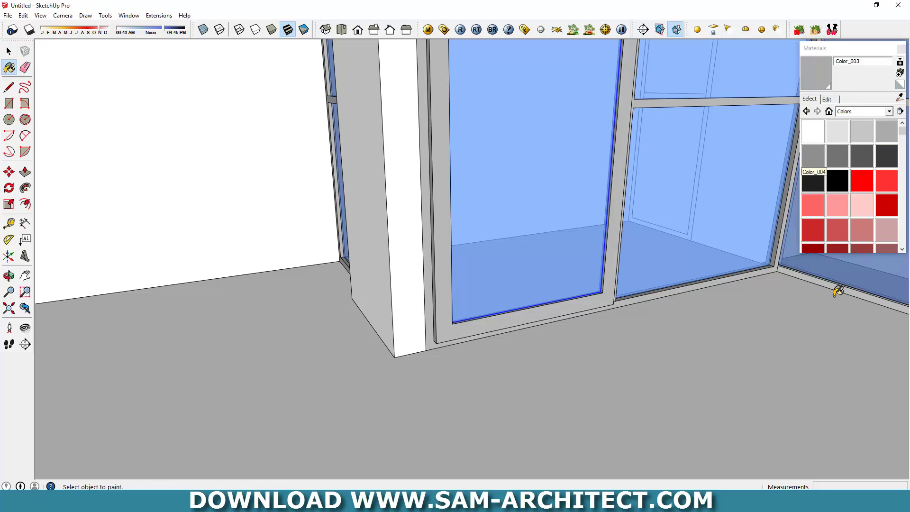
scroll(384, 260, down, 5)
scroll(613, 260, down, 5)
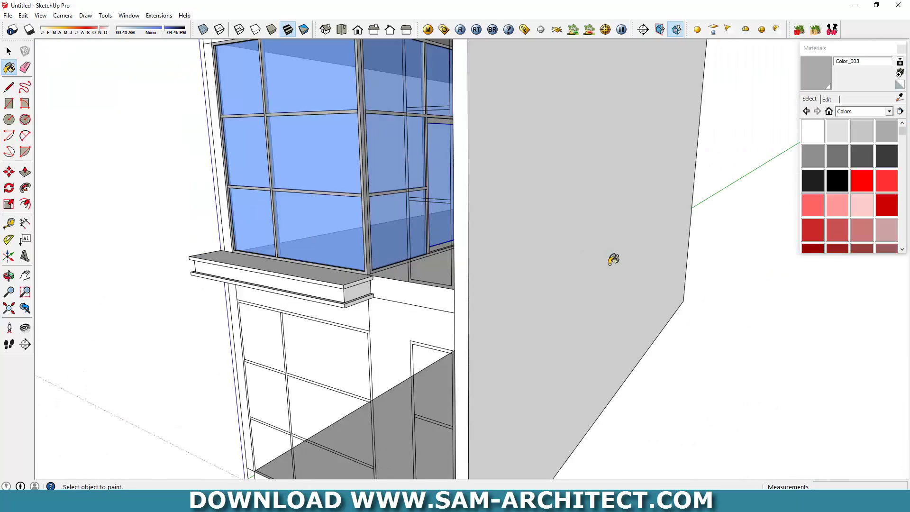
scroll(615, 219, down, 3)
Group the bay window glazing pieces, including the side window.
key(space)
scroll(547, 194, up, 5)
middle_drag(547, 194, 477, 207)
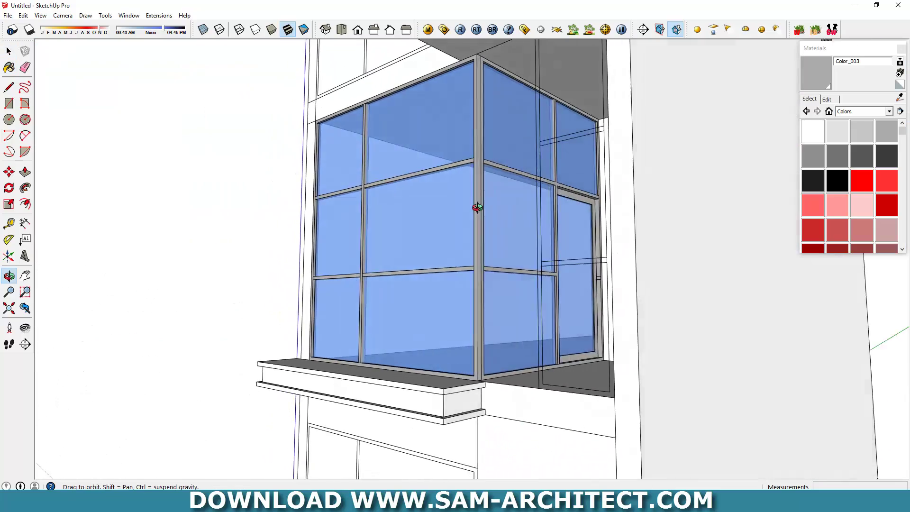
scroll(553, 246, down, 2)
mouse_move(552, 246)
middle_down()
mouse_move(783, 284)
mouse_move(599, 249)
mouse_move(532, 207)
middle_up()
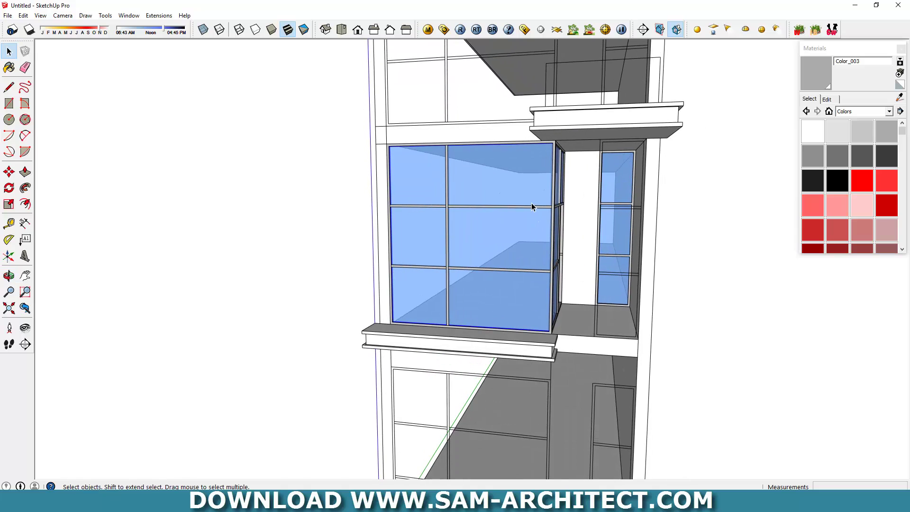
scroll(543, 215, up, 3)
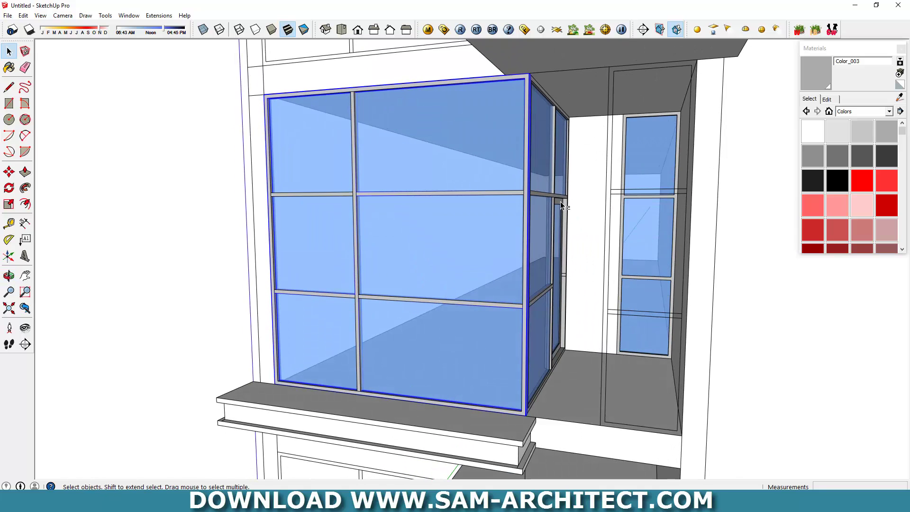
scroll(561, 210, up, 2)
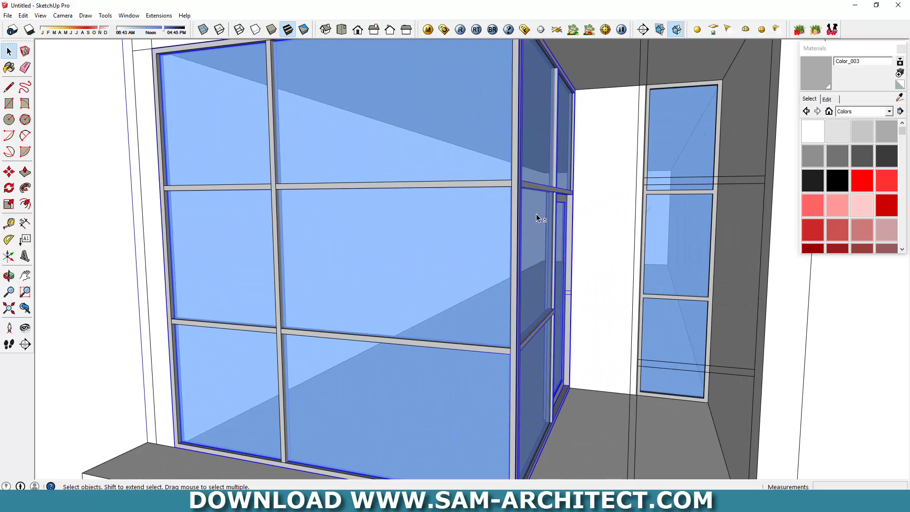
shift+click(674, 197)
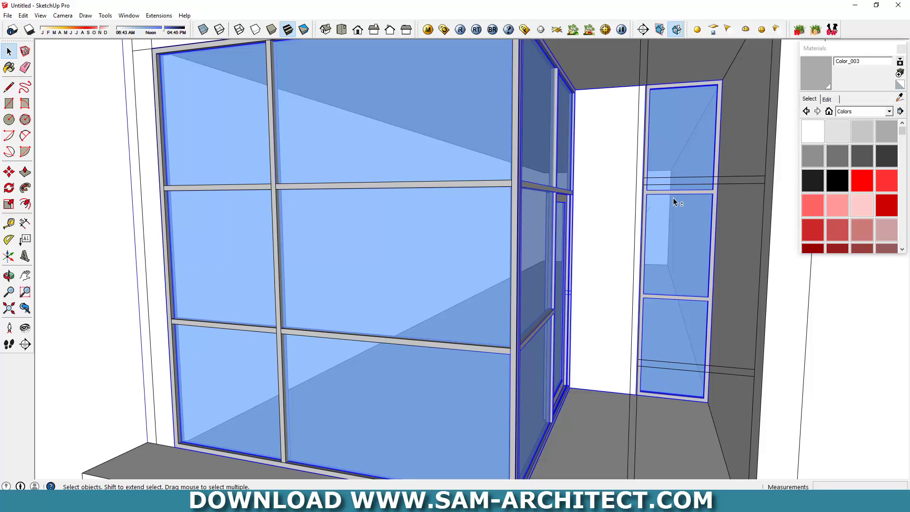
right_click(688, 133)
click(732, 222)
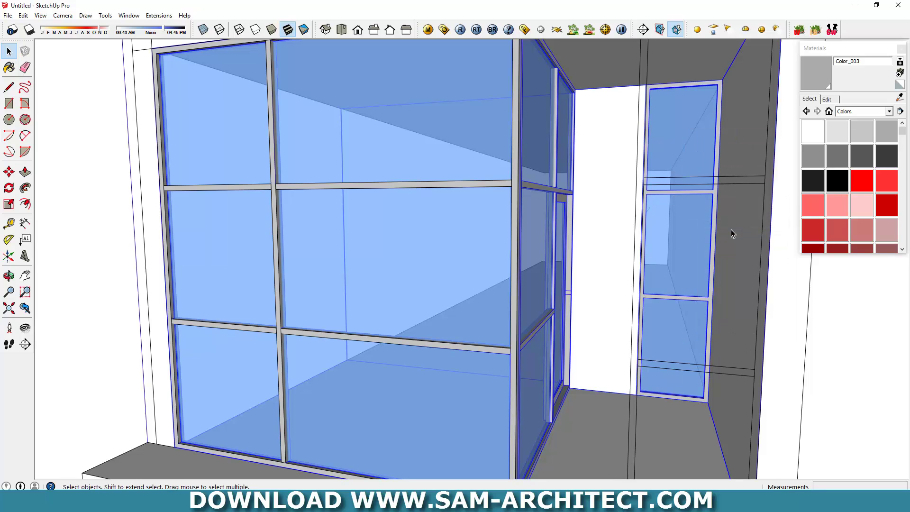
Copy the bay window group up onto the floor above.
scroll(595, 204, down, 3)
scroll(600, 252, down, 1)
key(m)
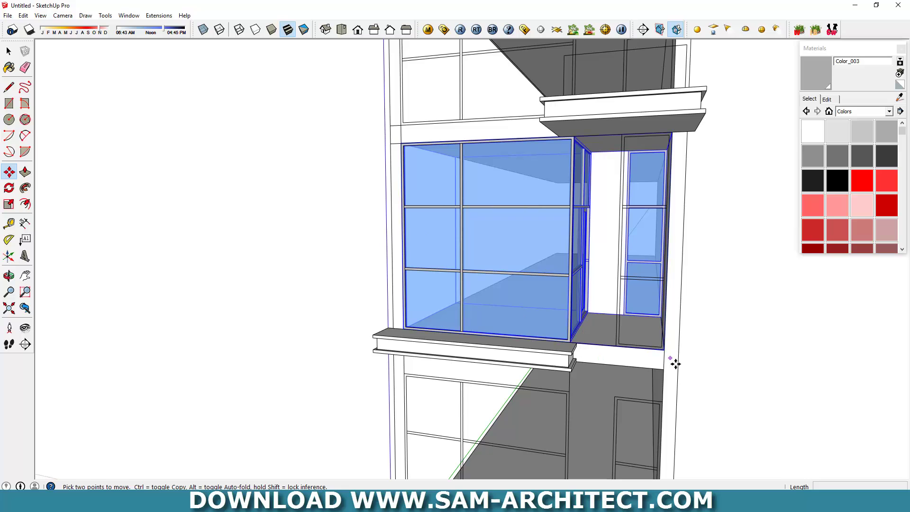
click(675, 364)
key(ctrl)
middle_drag(681, 247, 699, 320)
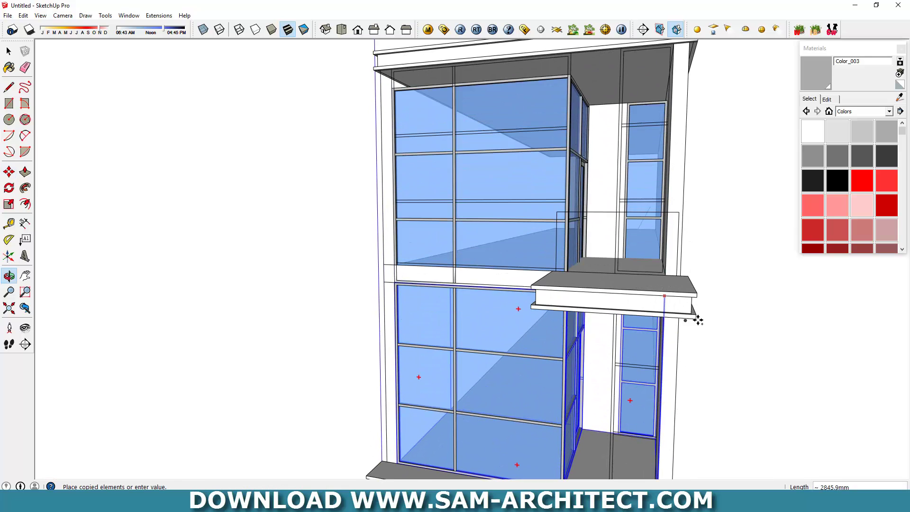
click(700, 298)
scroll(691, 325, down, 5)
key(space)
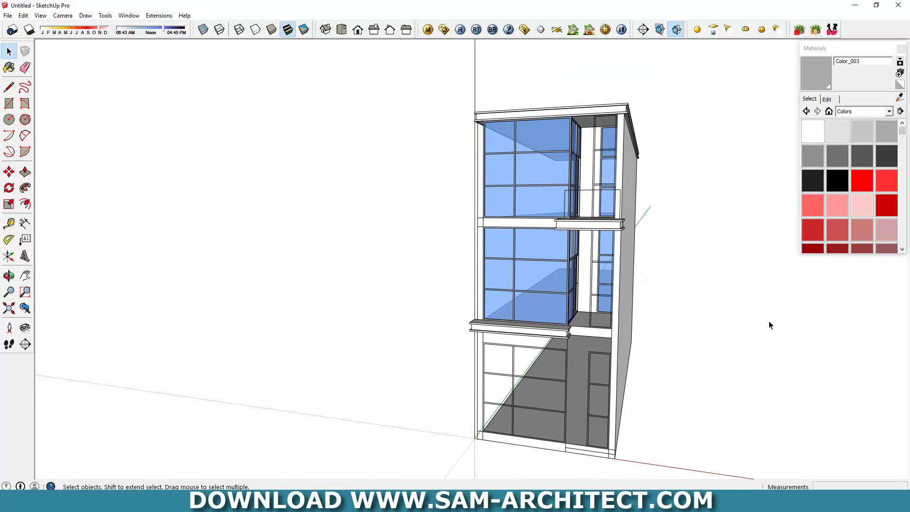
Copy the second-floor window group down onto the ground floor.
mouse_move(770, 325)
middle_down()
mouse_move(648, 341)
mouse_move(539, 295)
middle_up()
click(539, 295)
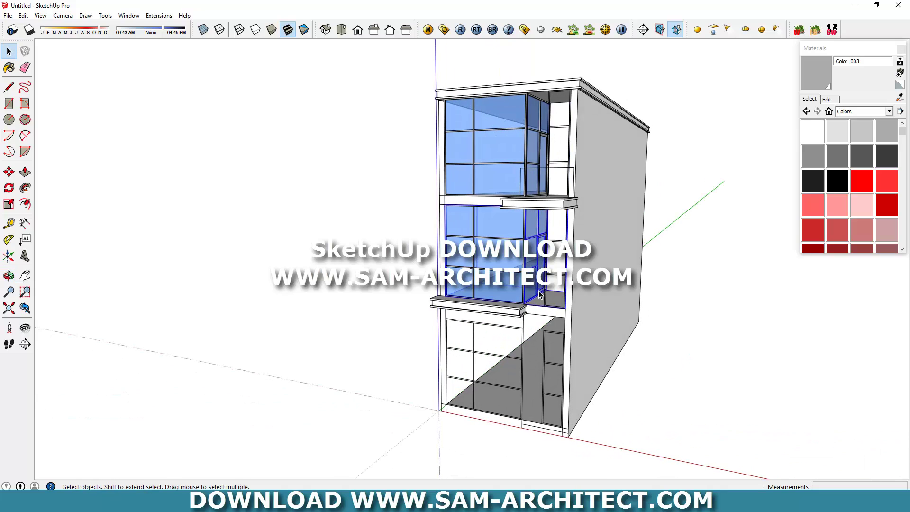
scroll(539, 295, up, 2)
key(m)
key(ctrl)
scroll(654, 279, up, 3)
click(643, 266)
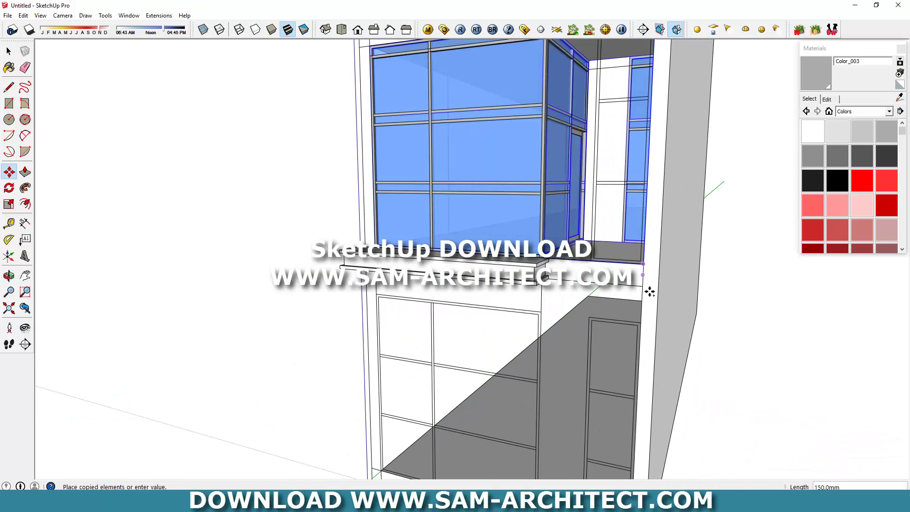
scroll(644, 308, down, 3)
scroll(637, 341, up, 2)
click(640, 377)
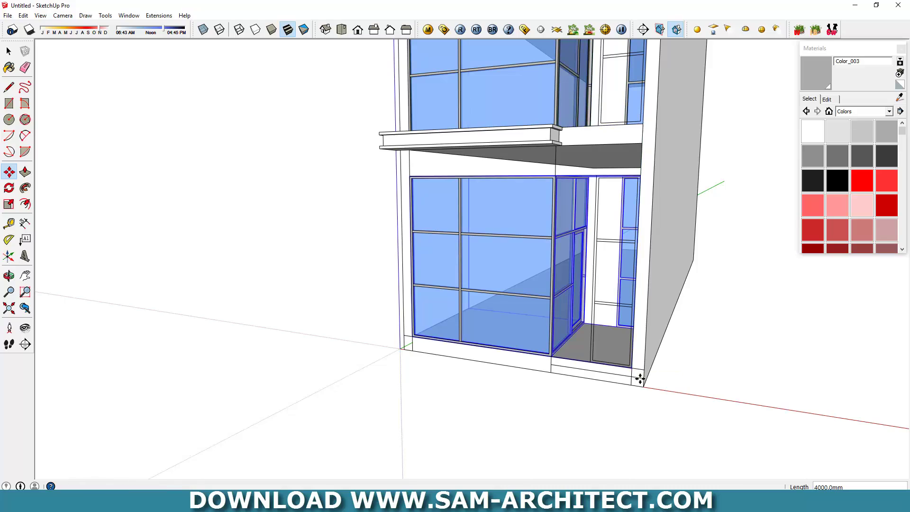
scroll(678, 270, down, 3)
mouse_move(678, 270)
middle_down()
mouse_move(630, 321)
mouse_move(634, 335)
mouse_move(504, 318)
mouse_move(615, 340)
middle_up()
key(space)
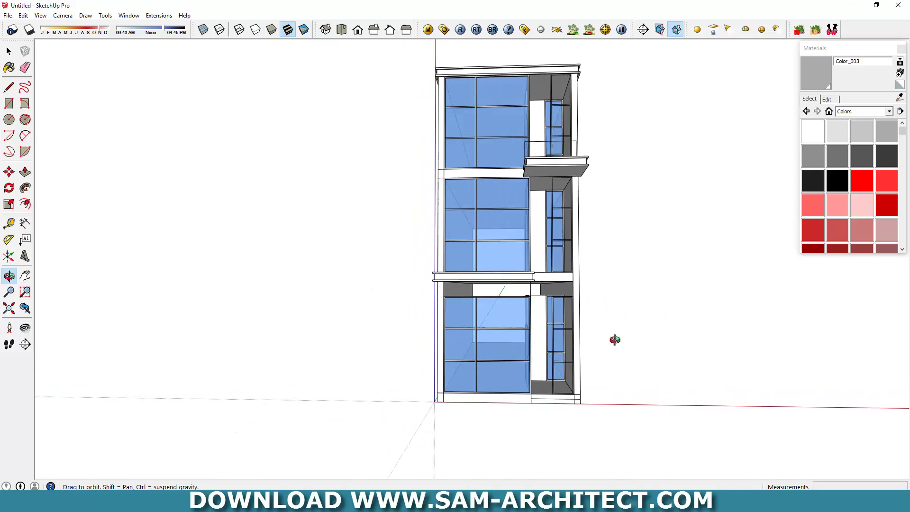
Draw a wall-band rectangle face under the slab above the bay window.
scroll(615, 339, up, 2)
scroll(577, 362, up, 2)
scroll(571, 331, up, 3)
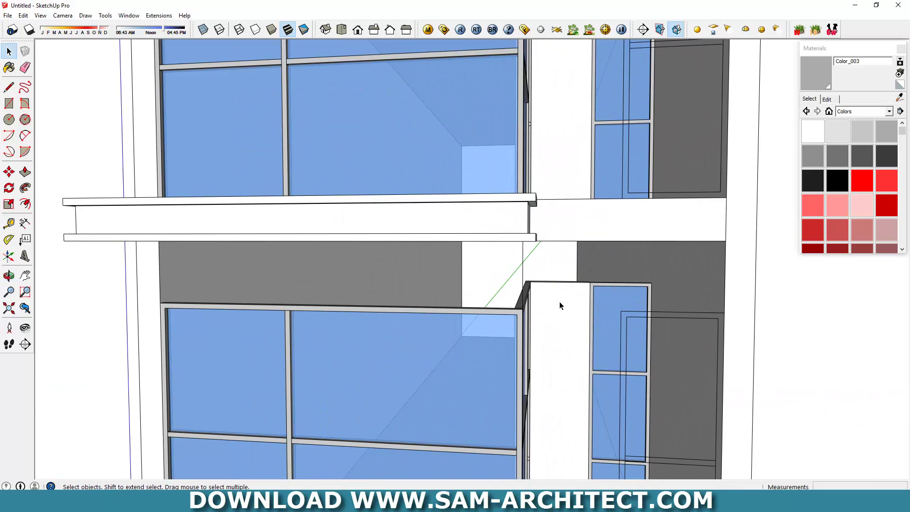
mouse_move(560, 302)
middle_down()
mouse_move(520, 350)
mouse_move(416, 274)
mouse_move(436, 313)
middle_up()
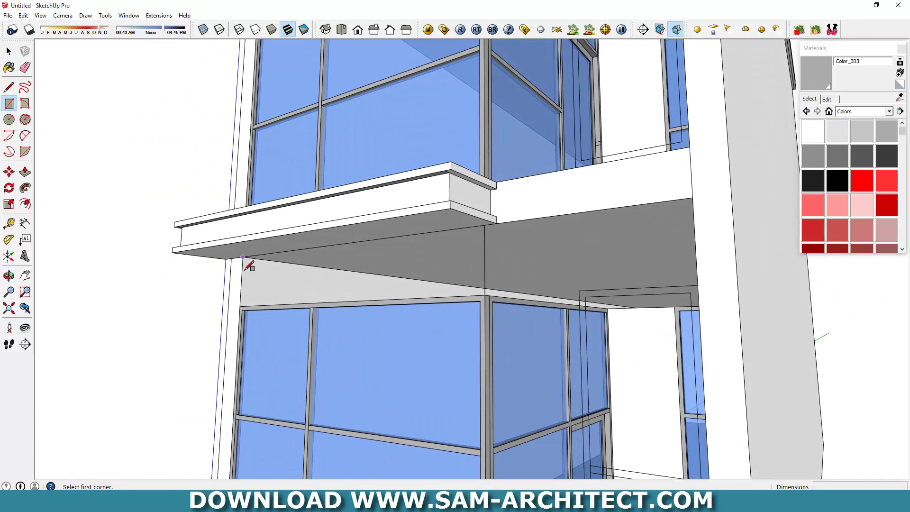
click(485, 295)
key(p)
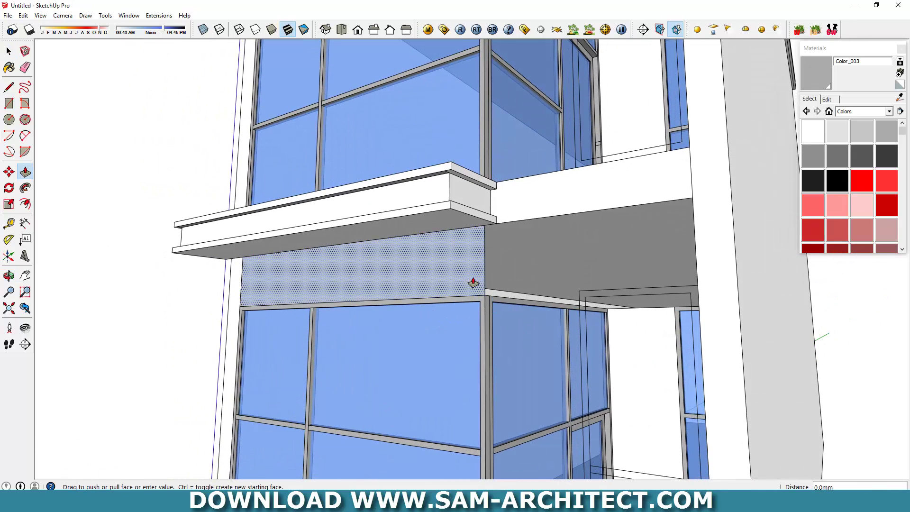
text(100)
mouse_move(478, 283)
middle_down()
mouse_move(518, 305)
mouse_move(524, 321)
mouse_move(524, 309)
middle_up()
Orbit under the slabs to inspect the remaining gaps beside the window frame.
key(space)
scroll(578, 306, up, 5)
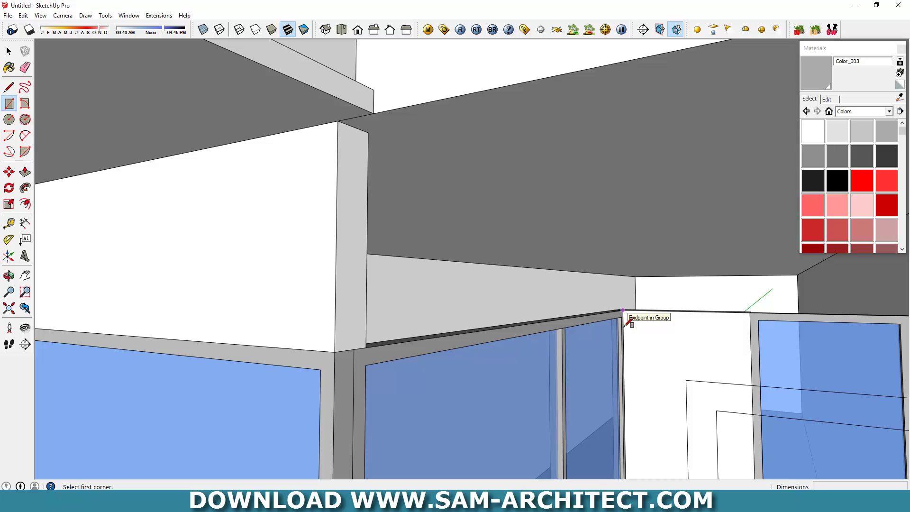
mouse_move(396, 340)
middle_down()
mouse_move(640, 328)
mouse_move(561, 361)
middle_up()
scroll(595, 350, down, 6)
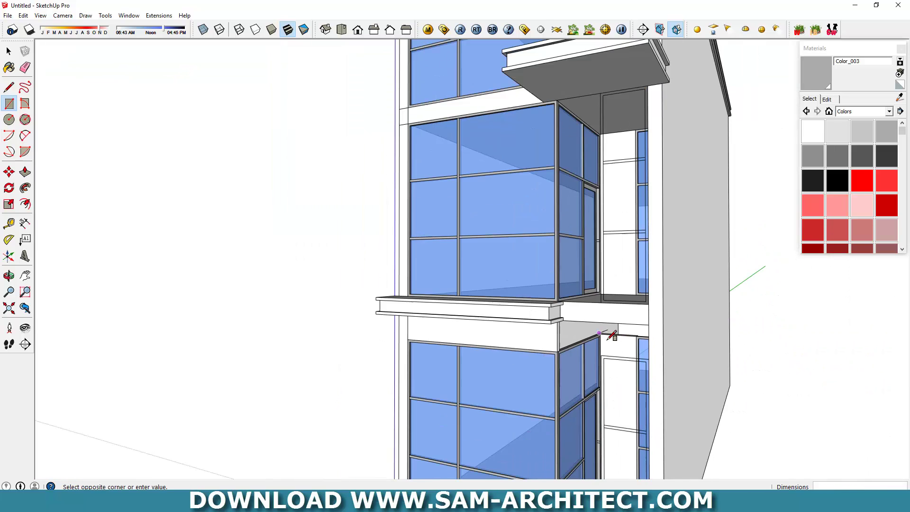
scroll(568, 331, up, 3)
scroll(569, 359, up, 2)
scroll(608, 339, up, 1)
middle_drag(608, 338, 629, 331)
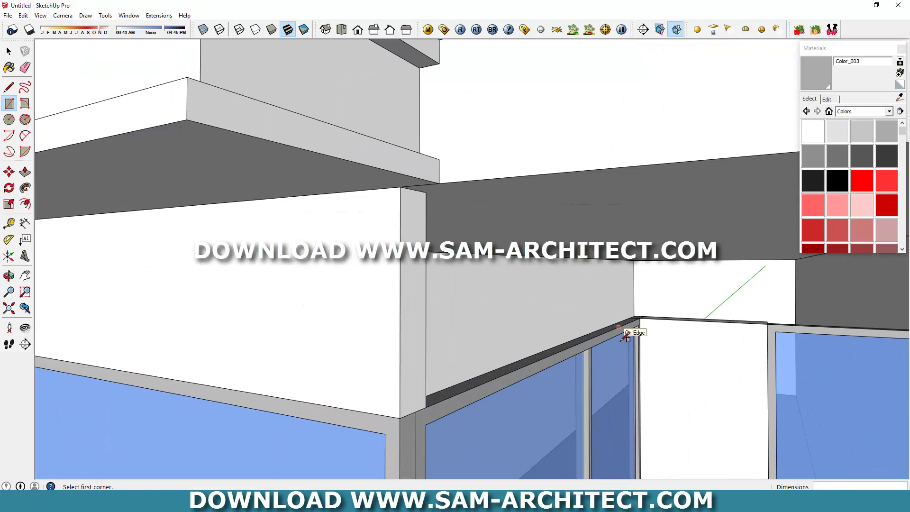
key(space)
scroll(646, 329, up, 3)
Move the band's edge to close the gap under the slab.
key(m)
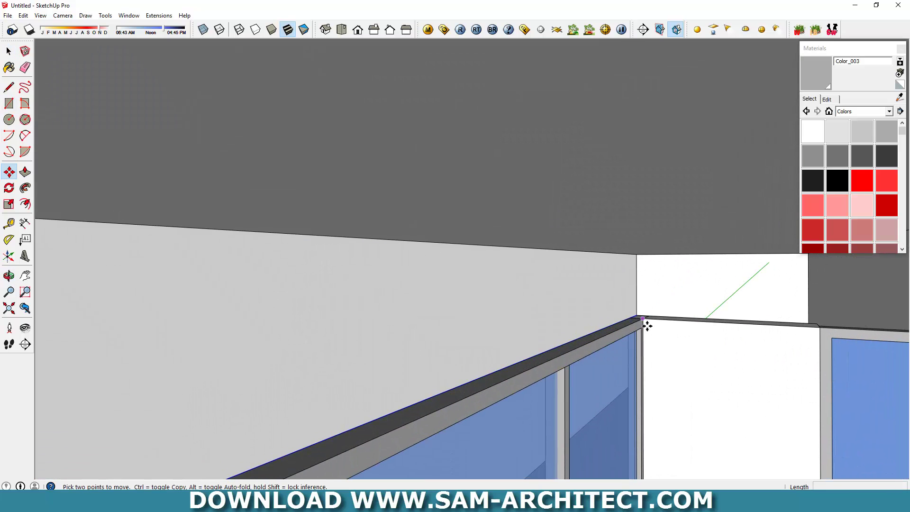
click(644, 320)
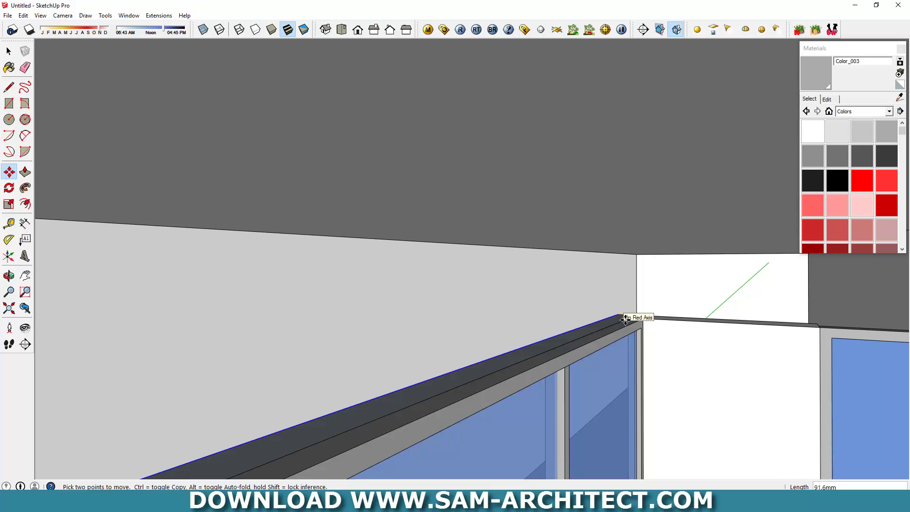
mouse_move(626, 320)
middle_down()
mouse_move(678, 327)
mouse_move(669, 338)
middle_up()
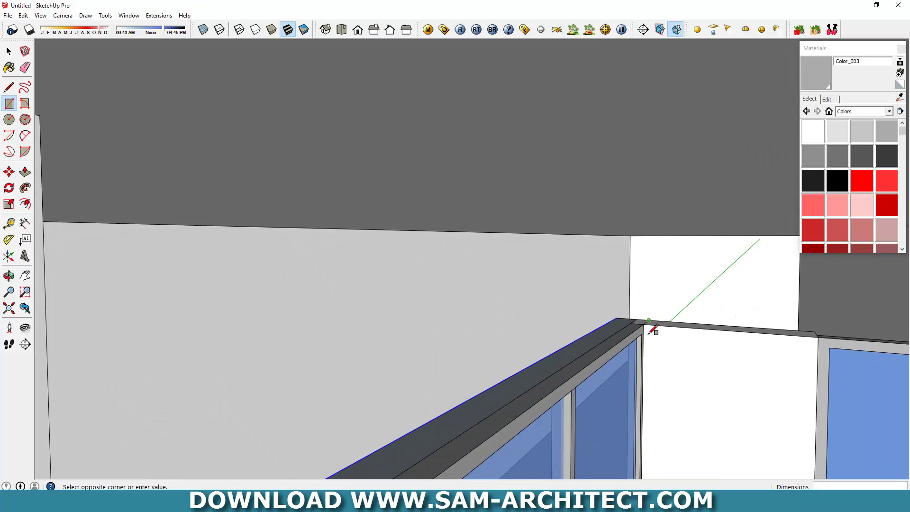
scroll(653, 331, down, 5)
scroll(616, 323, up, 4)
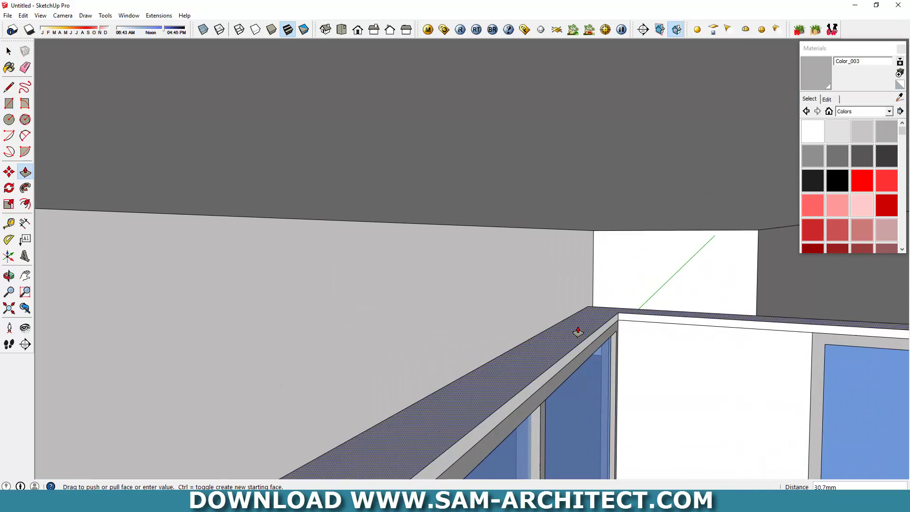
scroll(578, 329, down, 5)
scroll(630, 203, up, 4)
Select the whole wall band and apply a context-menu command to it.
triple_click(512, 266)
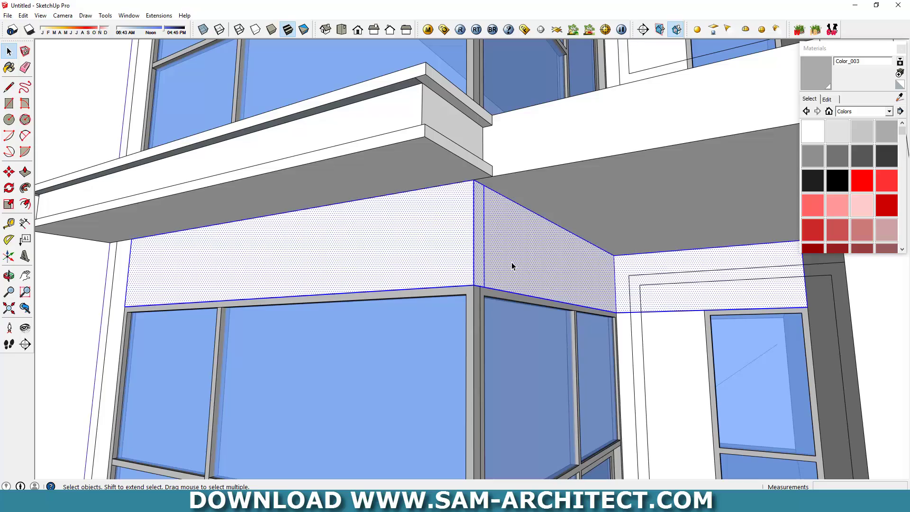
right_click(510, 260)
click(579, 126)
mouse_move(345, 268)
middle_down()
mouse_move(524, 320)
mouse_move(613, 443)
mouse_move(633, 309)
mouse_move(533, 360)
mouse_move(508, 405)
mouse_move(701, 246)
mouse_move(510, 277)
mouse_move(516, 264)
mouse_move(752, 371)
mouse_move(512, 265)
mouse_move(524, 356)
mouse_move(579, 431)
mouse_move(572, 349)
mouse_move(424, 315)
middle_up()
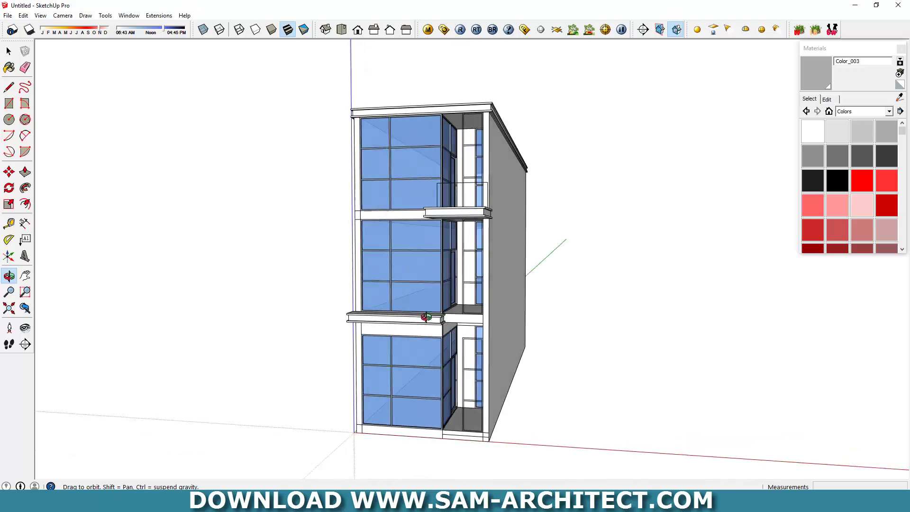
Extrude the small frame face into a 1400 mm horizontal rail across the bay window.
scroll(446, 341, up, 3)
mouse_move(468, 370)
middle_down()
mouse_move(412, 337)
mouse_move(418, 260)
mouse_move(398, 310)
mouse_move(473, 412)
mouse_move(484, 308)
mouse_move(580, 339)
mouse_move(455, 284)
middle_up()
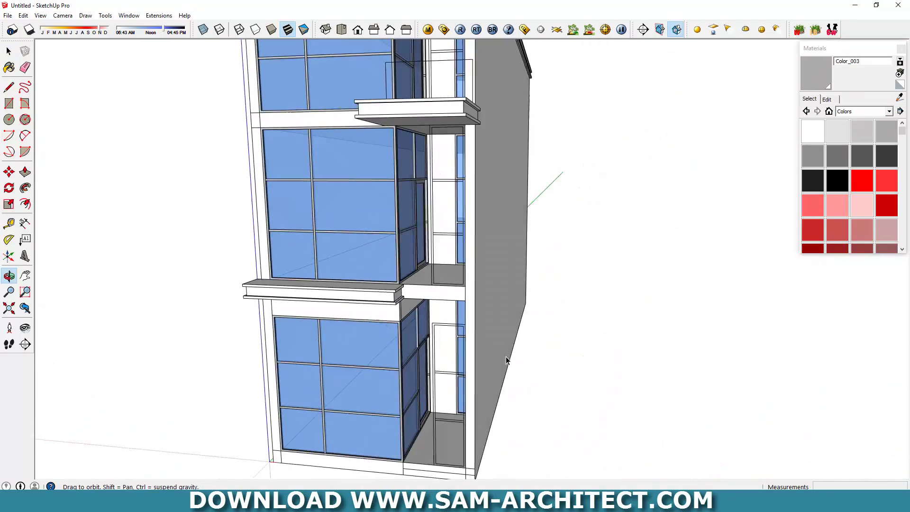
scroll(431, 267, up, 5)
scroll(357, 232, up, 3)
scroll(336, 238, up, 3)
scroll(337, 240, up, 1)
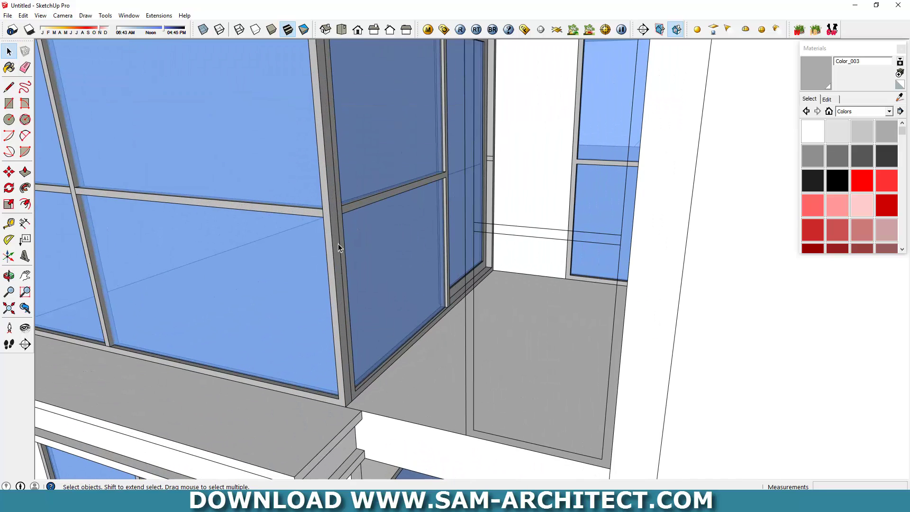
scroll(338, 244, up, 2)
key(l)
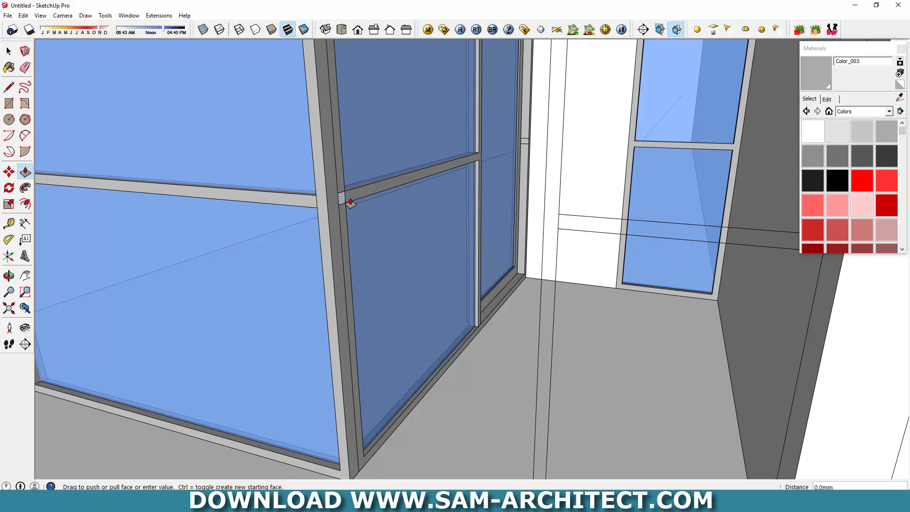
mouse_move(350, 203)
middle_down()
mouse_move(575, 203)
mouse_move(611, 170)
middle_up()
mouse_move(657, 246)
middle_down()
mouse_move(427, 97)
mouse_move(408, 118)
mouse_move(416, 122)
mouse_move(420, 107)
middle_up()
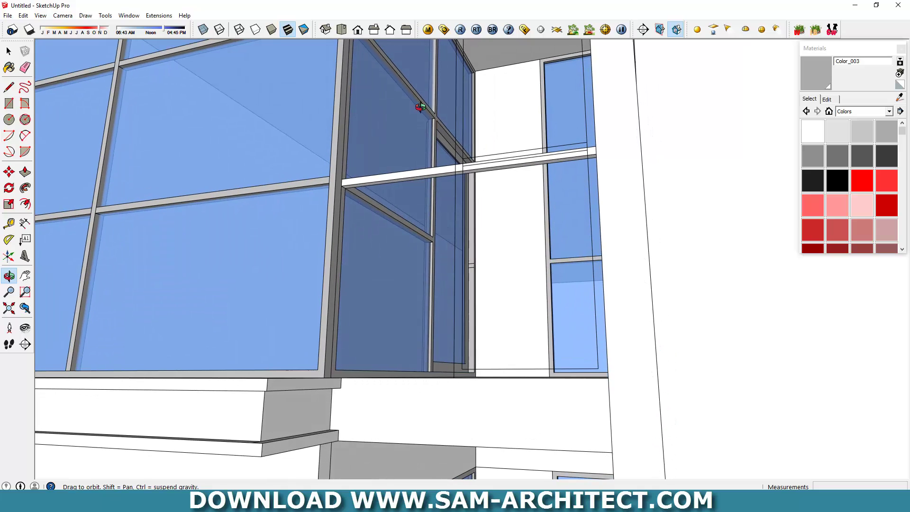
Group the horizontal rail and start copying it down toward the sill.
click(363, 185)
right_click(364, 186)
click(397, 265)
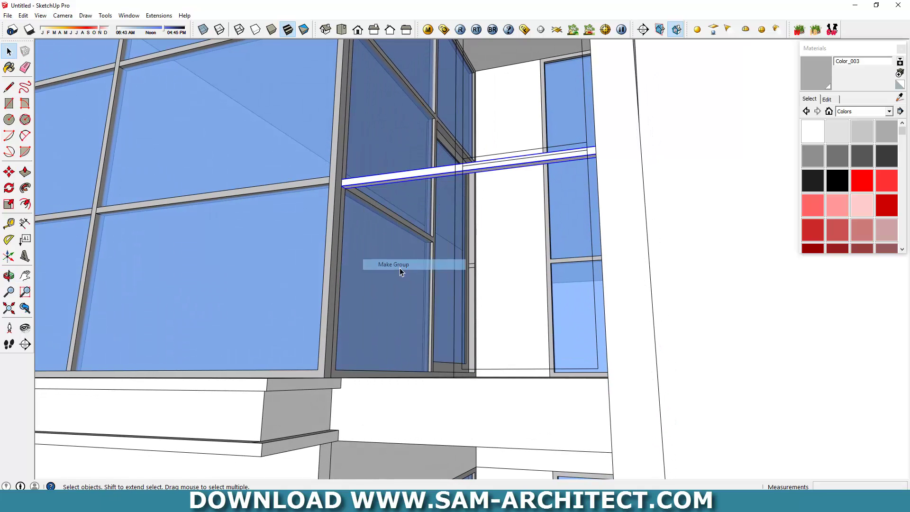
click(349, 190)
key(ctrl)
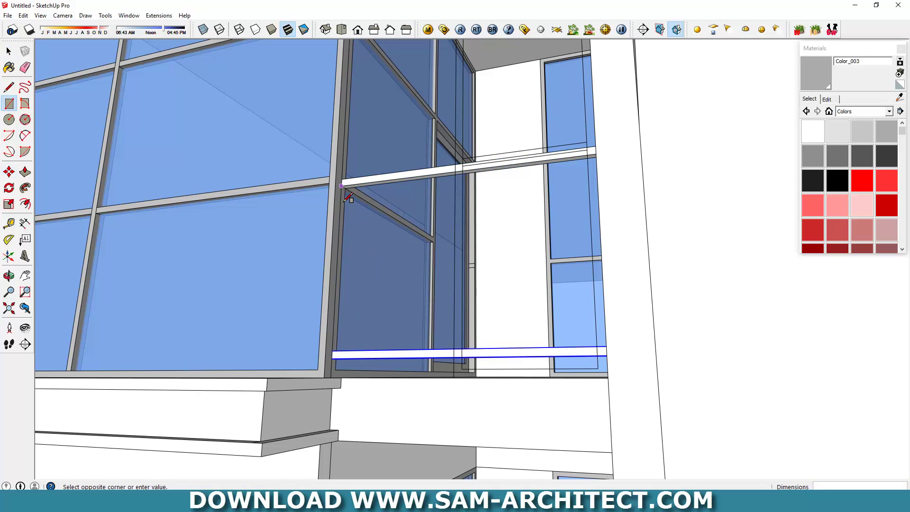
Draw the panel rectangle between the two rails and make it a group.
mouse_move(349, 197)
middle_down()
mouse_move(502, 330)
mouse_move(648, 378)
middle_up()
click(649, 361)
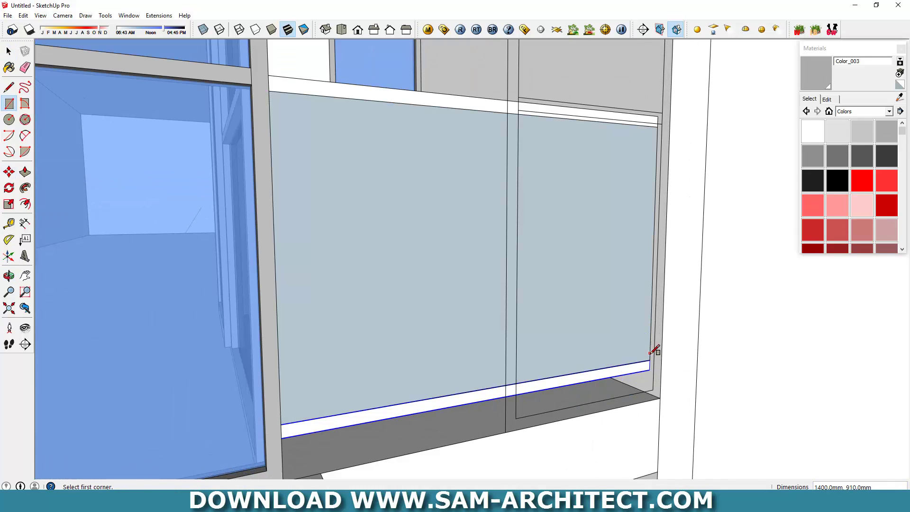
key(space)
click(629, 311)
right_click(629, 311)
click(686, 156)
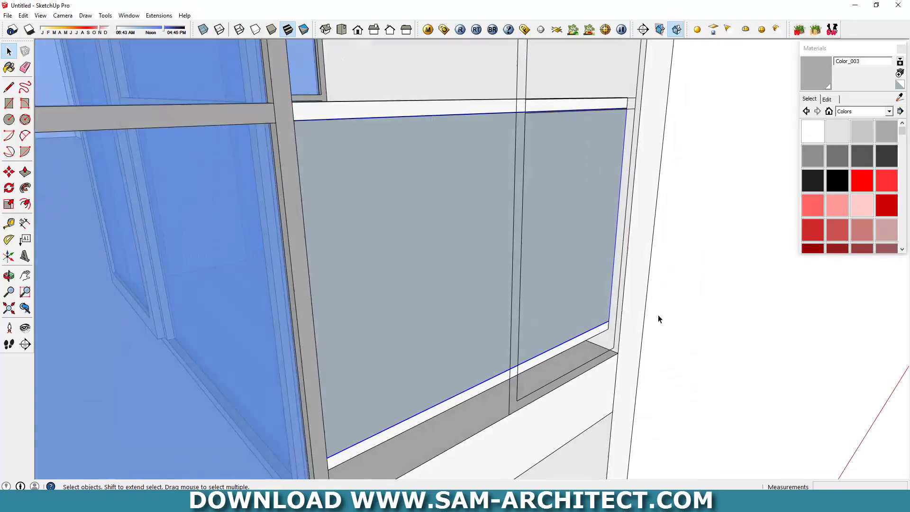
Offset the panel group 40 mm and give the panel 5 mm thickness.
scroll(594, 335, up, 5)
text(m)
text(40)
key(Return)
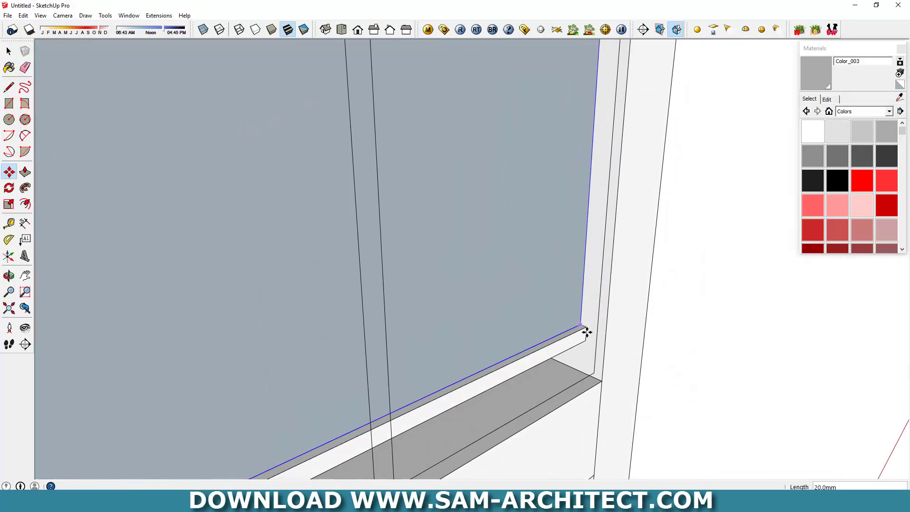
key(space)
double_click(552, 289)
key(p)
click(567, 286)
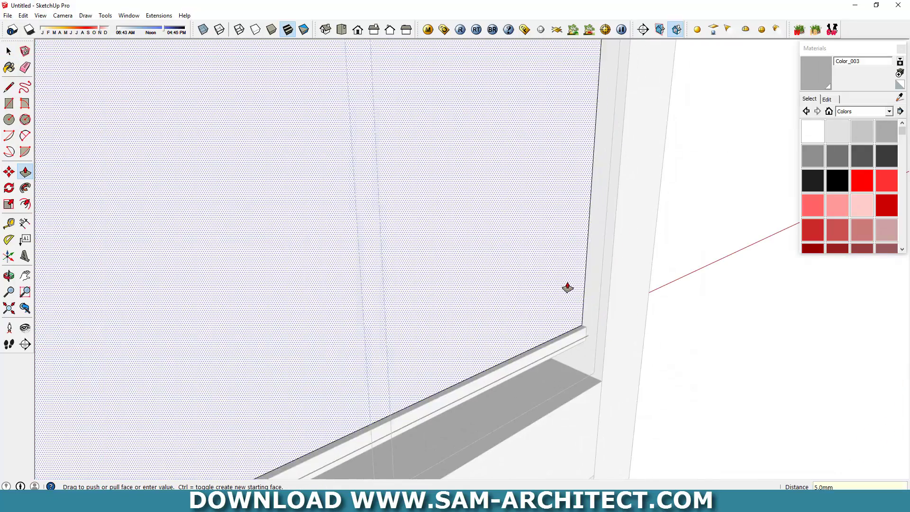
key(space)
scroll(757, 306, down, 4)
click(688, 279)
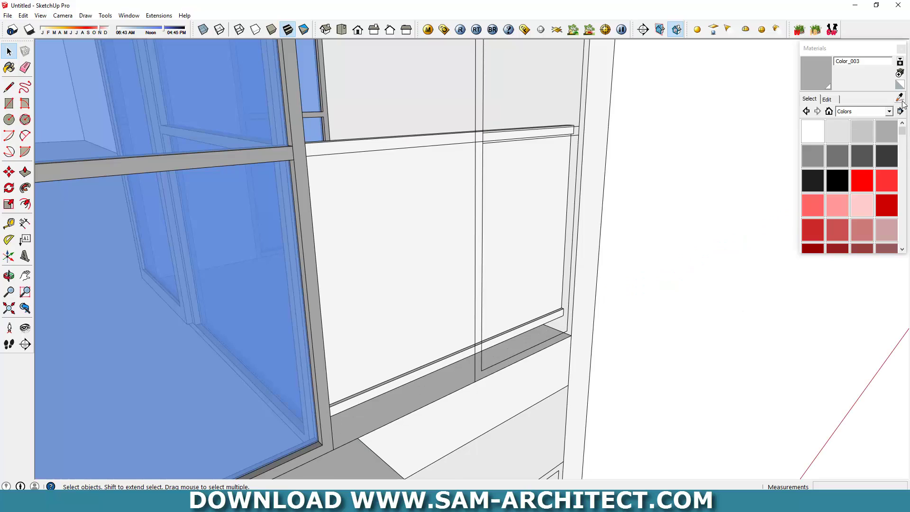
Paint the panel with Translucent_Glass_Blue sampled from the bay window.
alt+click(241, 326)
click(521, 307)
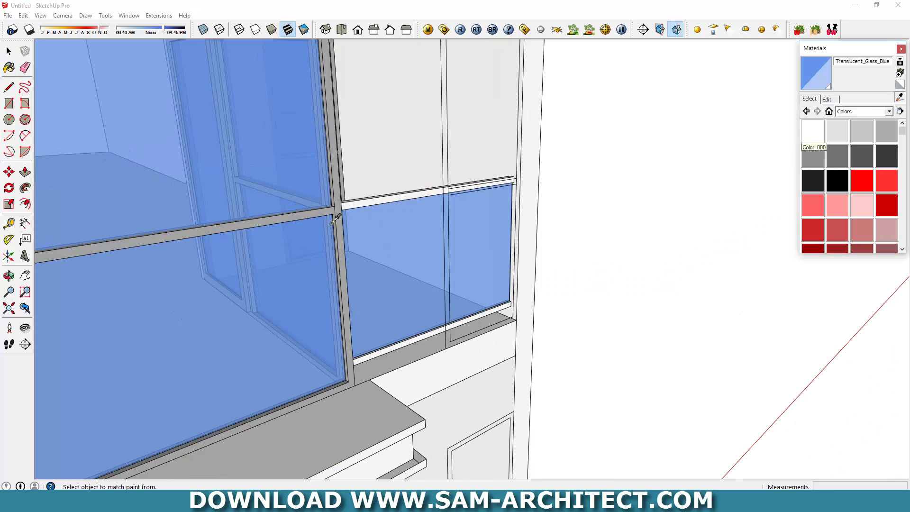
click(403, 353)
scroll(402, 353, down, 3)
mouse_move(400, 330)
middle_down()
mouse_move(400, 232)
mouse_move(633, 251)
mouse_move(571, 282)
mouse_move(554, 339)
mouse_move(570, 232)
mouse_move(592, 340)
mouse_move(521, 285)
mouse_move(595, 268)
mouse_move(690, 327)
mouse_move(548, 340)
mouse_move(559, 290)
mouse_move(576, 278)
mouse_move(624, 276)
mouse_move(630, 256)
middle_up()
scroll(400, 231, down, 5)
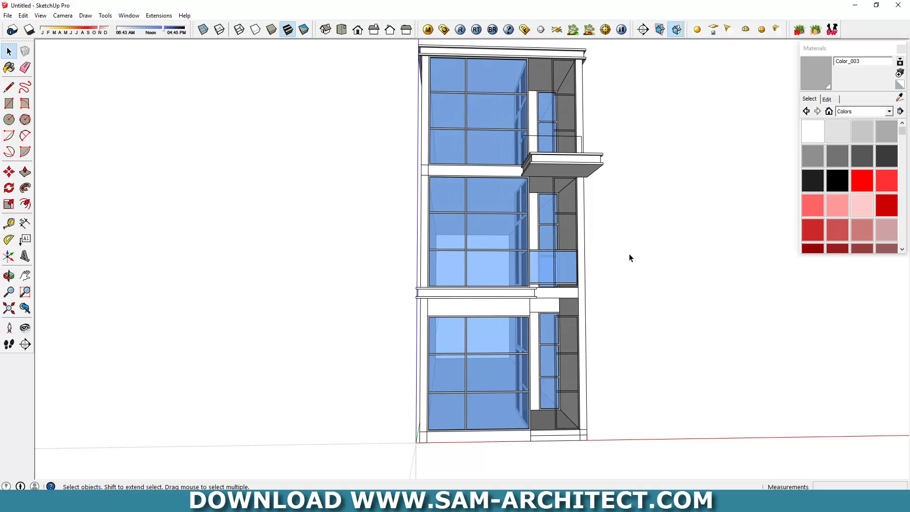
Inside the ground-floor glass group, move the front glass panel 800 mm.
scroll(597, 289, down, 1)
scroll(546, 383, up, 3)
scroll(497, 451, up, 3)
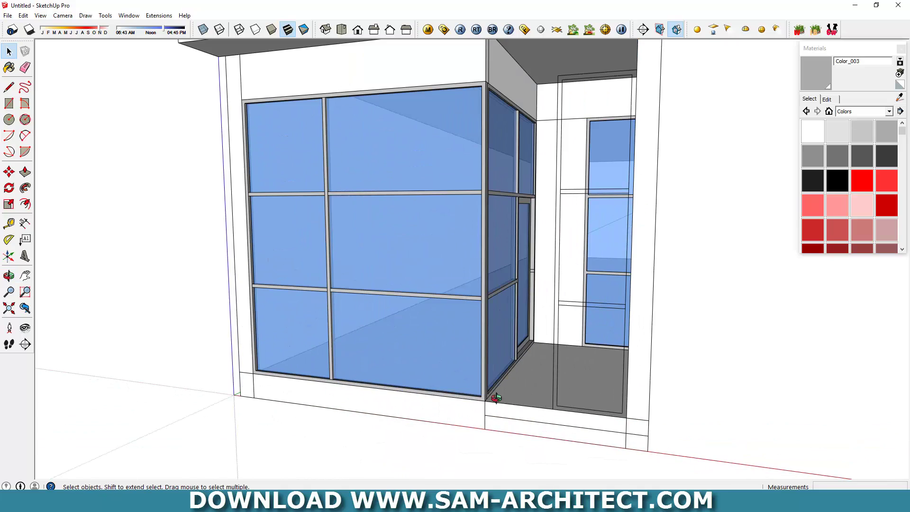
middle_drag(521, 388, 423, 389)
scroll(423, 388, down, 3)
click(418, 254)
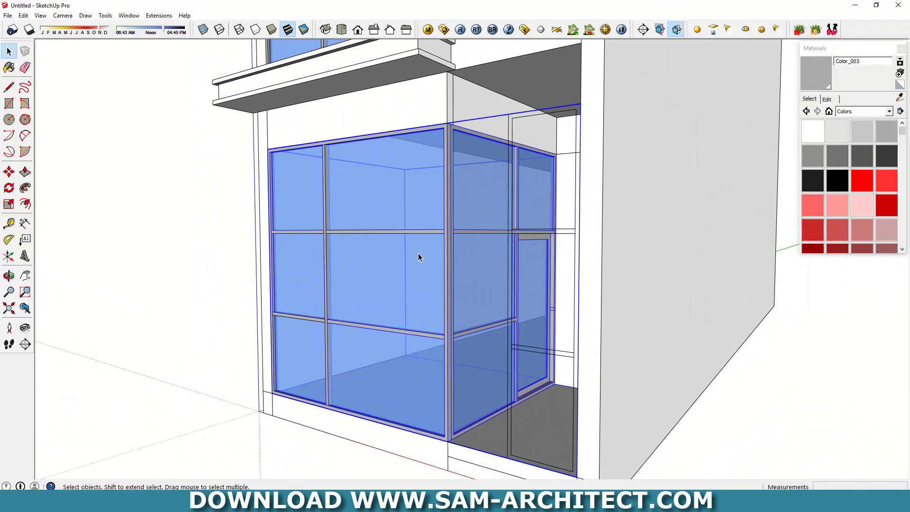
scroll(468, 268, up, 2)
double_click(402, 278)
click(410, 244)
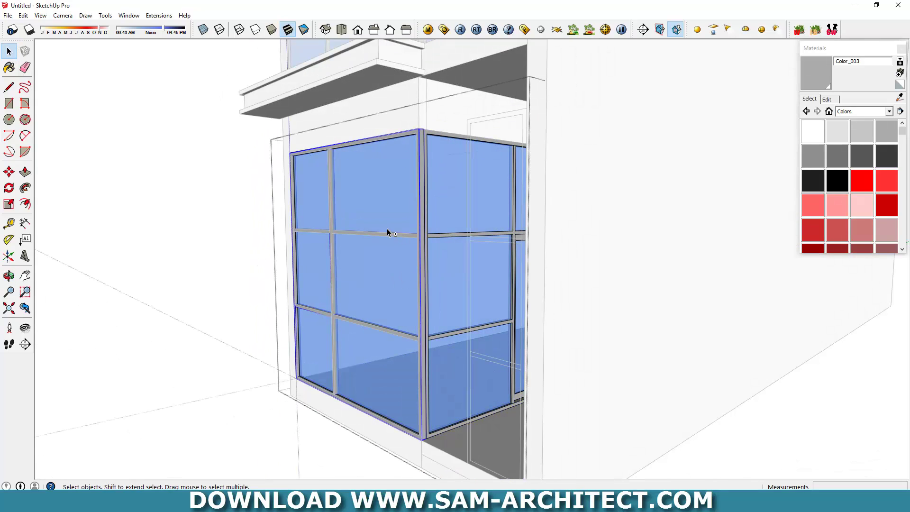
scroll(428, 385, up, 2)
scroll(445, 451, up, 3)
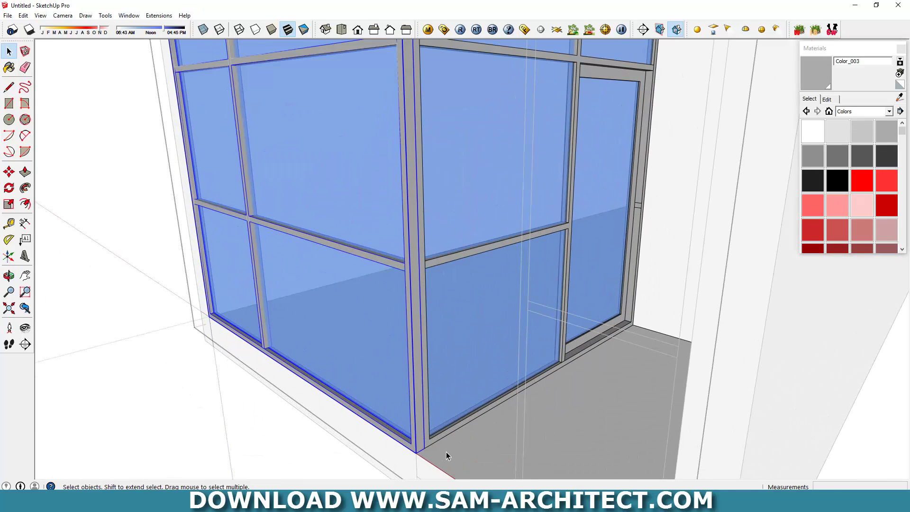
click(475, 462)
text(800)
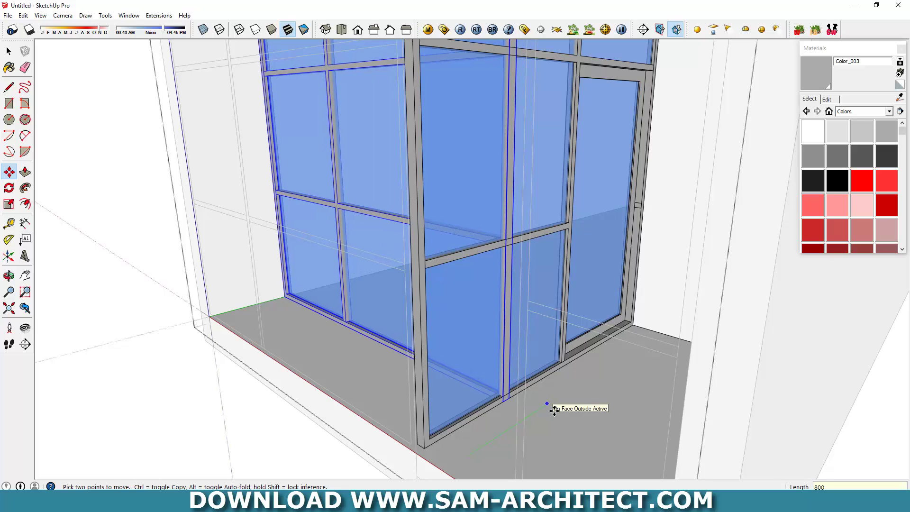
key(Return)
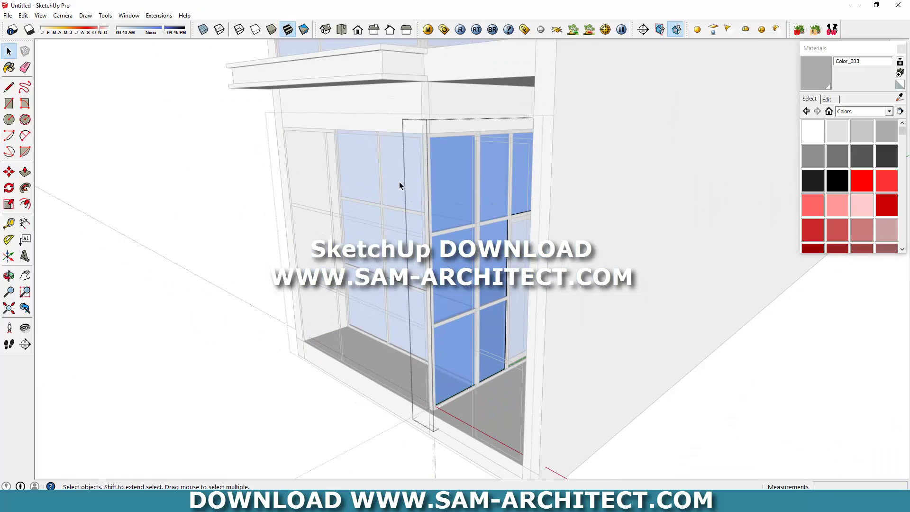
Move the next glass panel and the mullion 800 mm as well.
key(m)
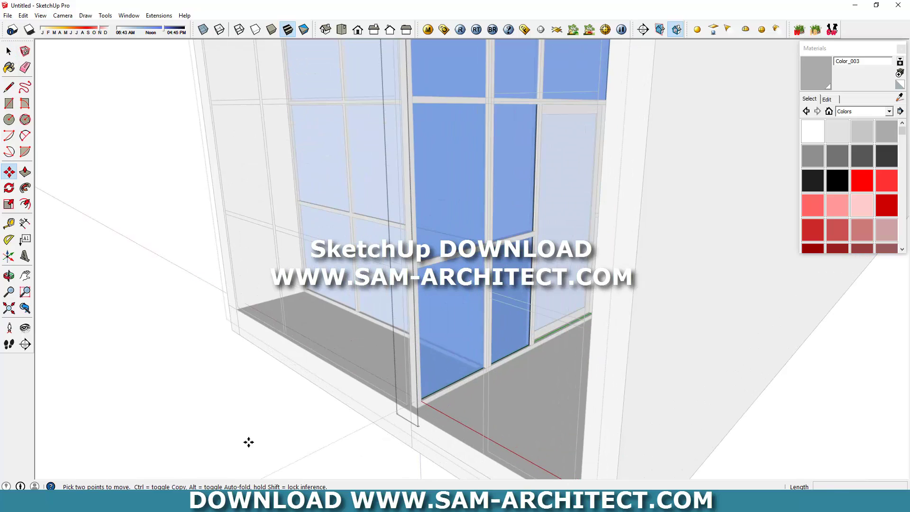
click(235, 440)
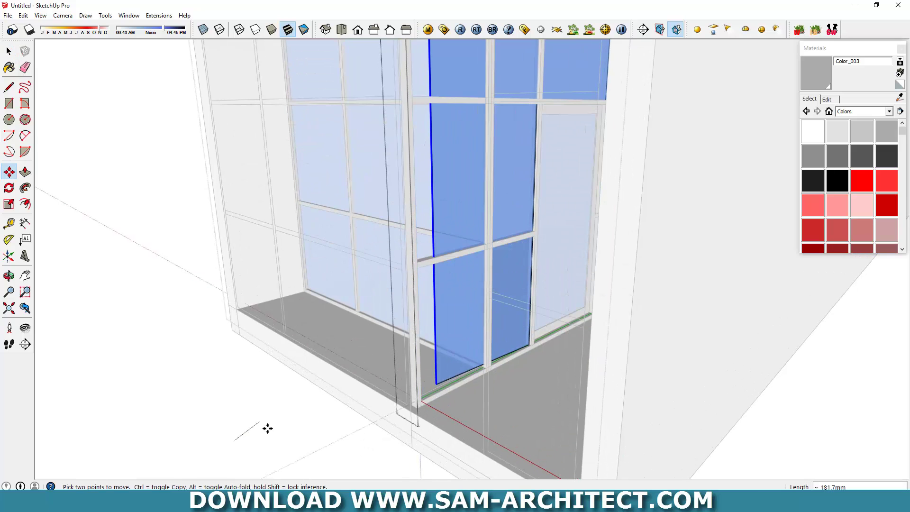
key(Return)
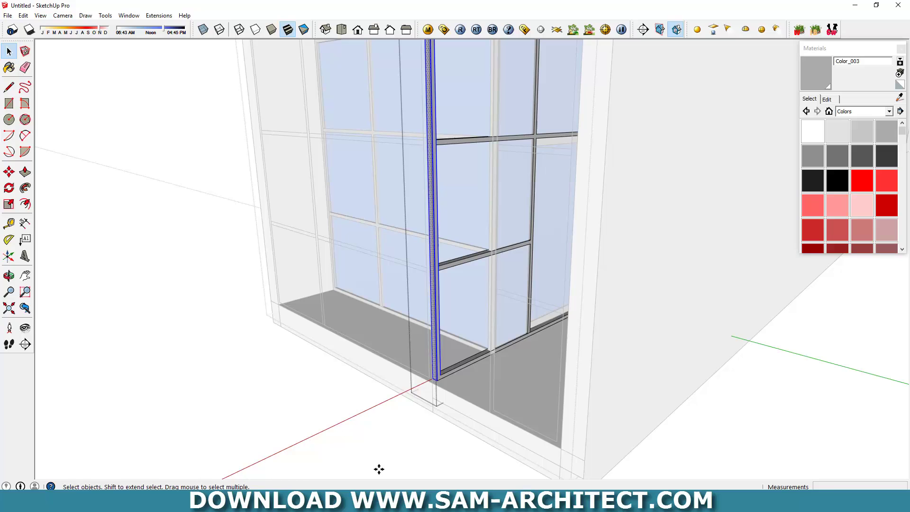
key(m)
click(353, 460)
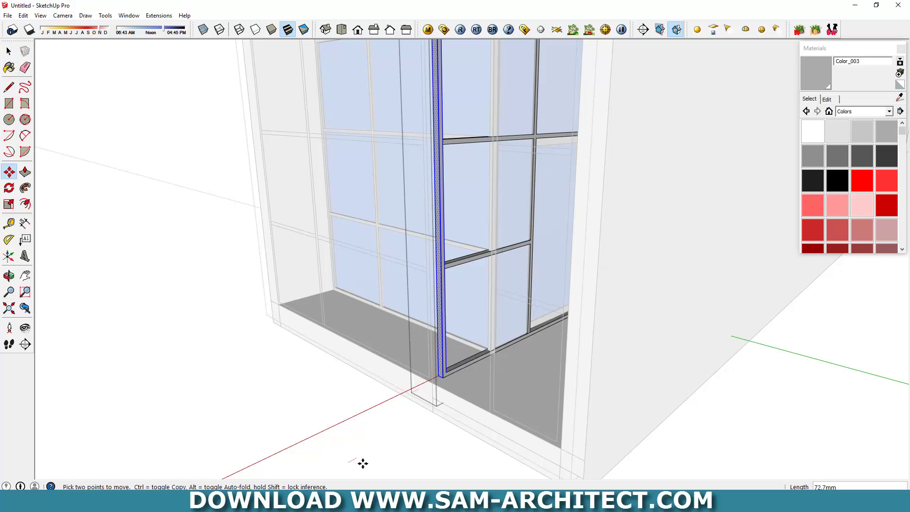
key(Return)
scroll(362, 462, down, 5)
key(space)
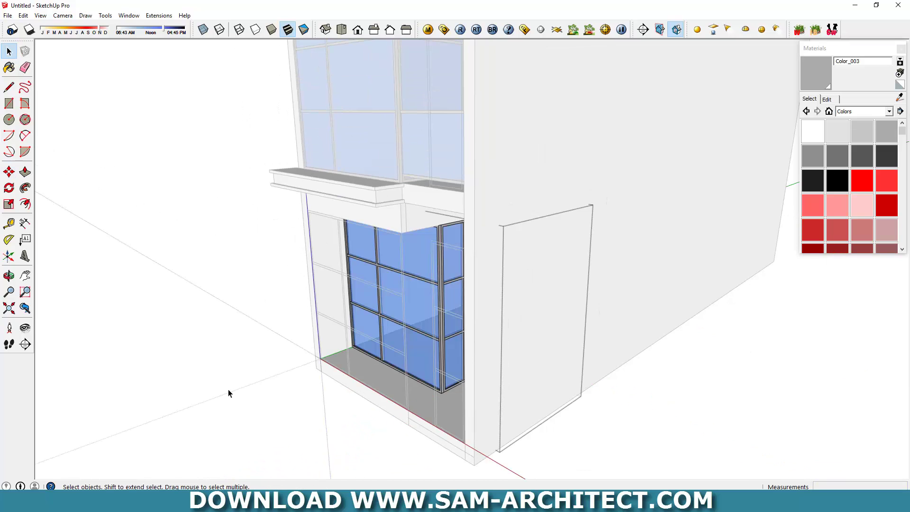
key(o)
mouse_move(220, 270)
mouse_down()
mouse_move(311, 296)
mouse_move(455, 292)
mouse_move(390, 254)
mouse_move(291, 240)
mouse_move(420, 333)
mouse_up()
key(space)
Shift the strip under the lower balcony sideways along the red axis over the ground-floor window.
scroll(612, 304, down, 3)
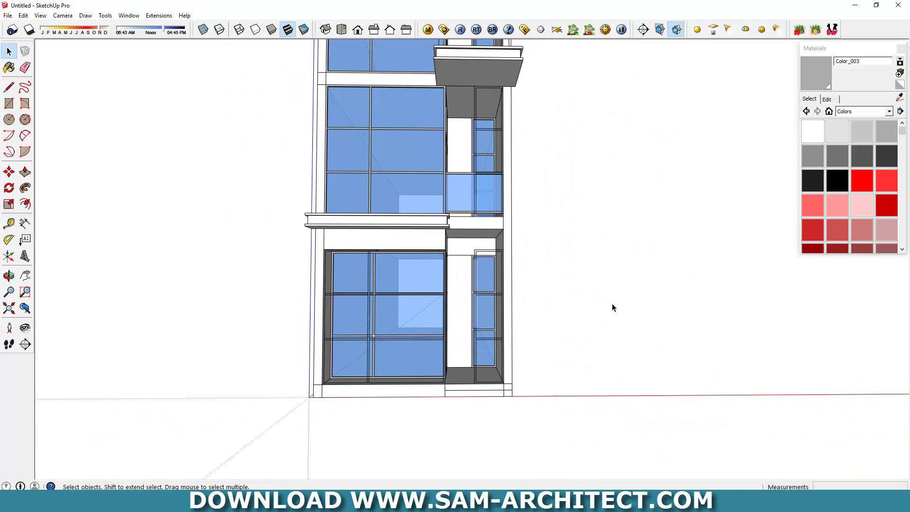
middle_drag(612, 304, 337, 309)
scroll(354, 237, up, 3)
scroll(353, 238, down, 3)
middle_drag(354, 238, 201, 185)
double_click(308, 233)
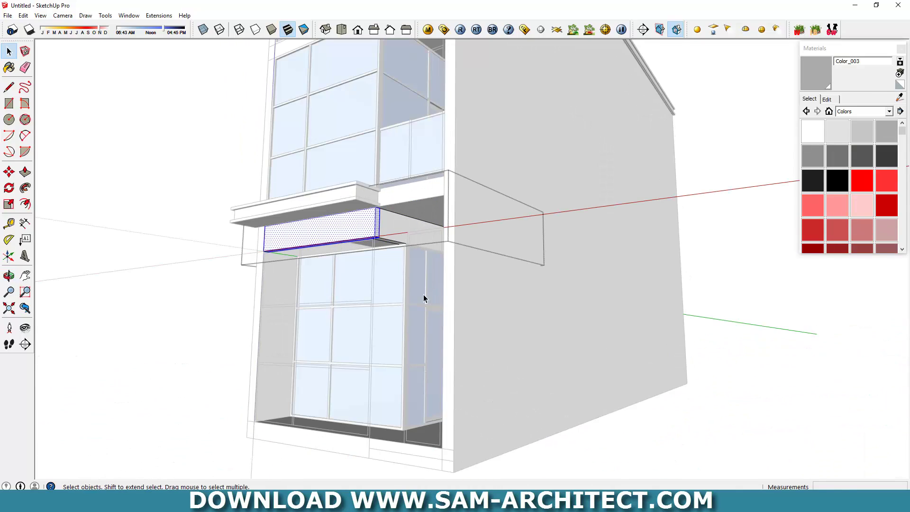
scroll(423, 298, up, 3)
key(m)
scroll(257, 316, up, 2)
click(258, 315)
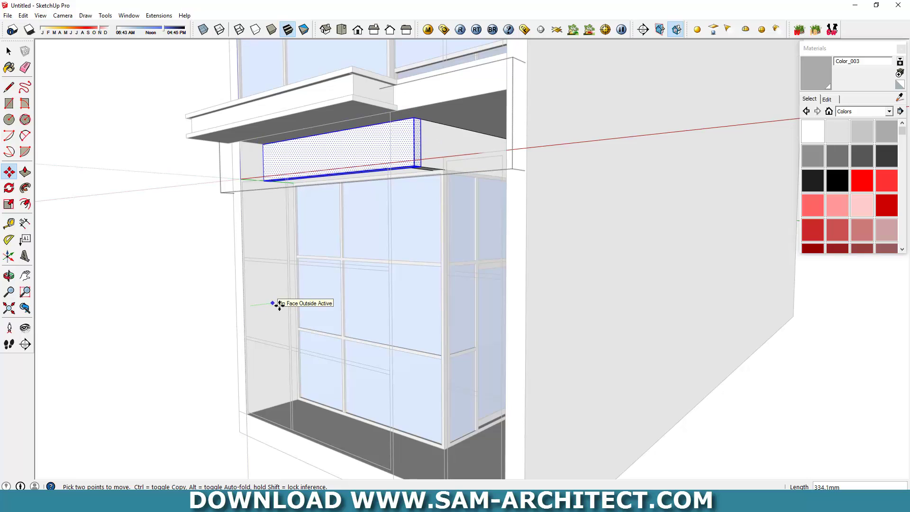
key(Return)
key(space)
Orbit around the building to check the shifted band from the front and both sides.
scroll(279, 305, down, 3)
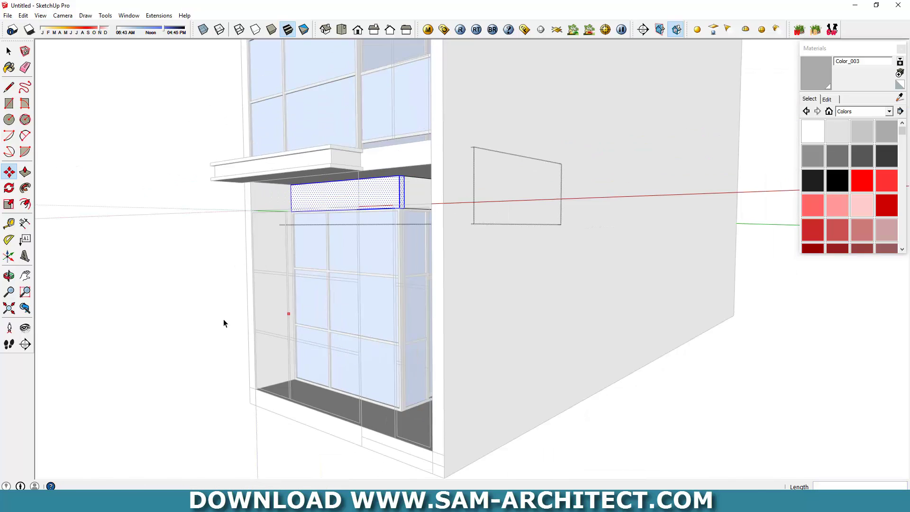
scroll(223, 320, up, 4)
mouse_move(401, 271)
middle_down()
mouse_move(402, 318)
mouse_move(325, 240)
mouse_move(498, 154)
middle_up()
scroll(372, 319, down, 3)
scroll(467, 286, up, 3)
scroll(467, 285, down, 3)
mouse_move(462, 261)
middle_down()
mouse_move(487, 246)
mouse_move(511, 270)
middle_up()
scroll(447, 293, up, 3)
scroll(447, 294, down, 3)
mouse_move(513, 303)
middle_down()
mouse_move(454, 288)
mouse_move(835, 415)
mouse_move(670, 437)
mouse_move(463, 429)
mouse_move(403, 235)
mouse_move(608, 131)
mouse_move(735, 162)
mouse_move(686, 256)
mouse_move(394, 232)
mouse_move(415, 259)
mouse_move(417, 163)
middle_up()
scroll(454, 288, up, 3)
scroll(454, 288, down, 2)
scroll(402, 235, up, 2)
Draw a rectangle on the side wall just below the roof slab.
key(r)
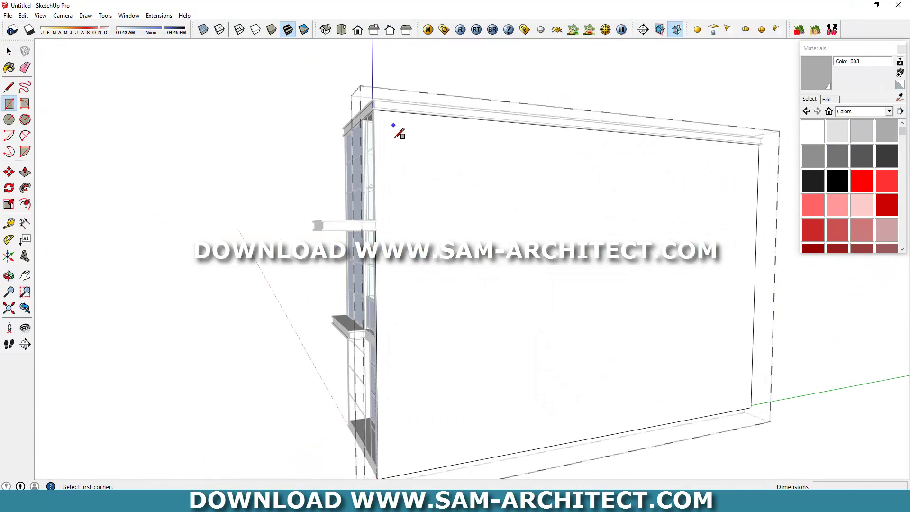
click(393, 135)
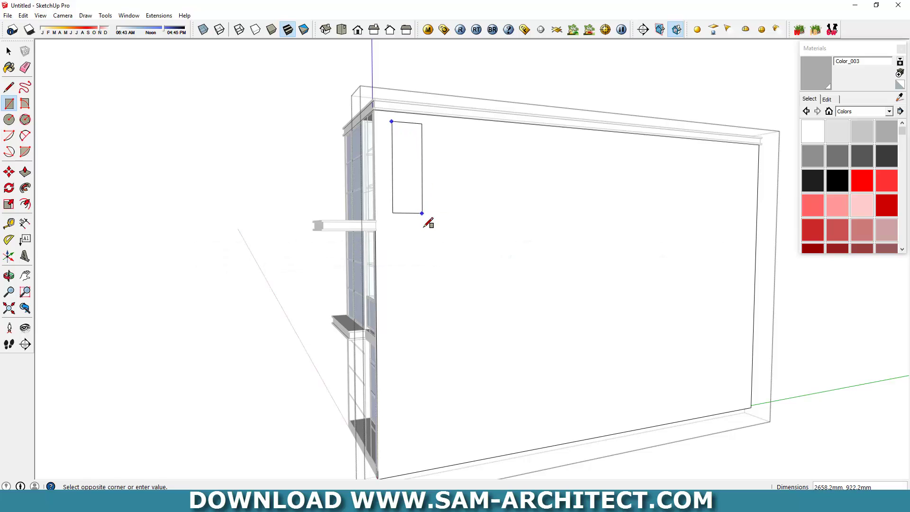
click(422, 213)
mouse_move(421, 213)
middle_down()
mouse_move(463, 275)
mouse_move(441, 240)
mouse_move(494, 77)
mouse_move(510, 168)
mouse_move(456, 195)
mouse_move(451, 94)
middle_up()
scroll(437, 114, up, 2)
scroll(436, 121, up, 2)
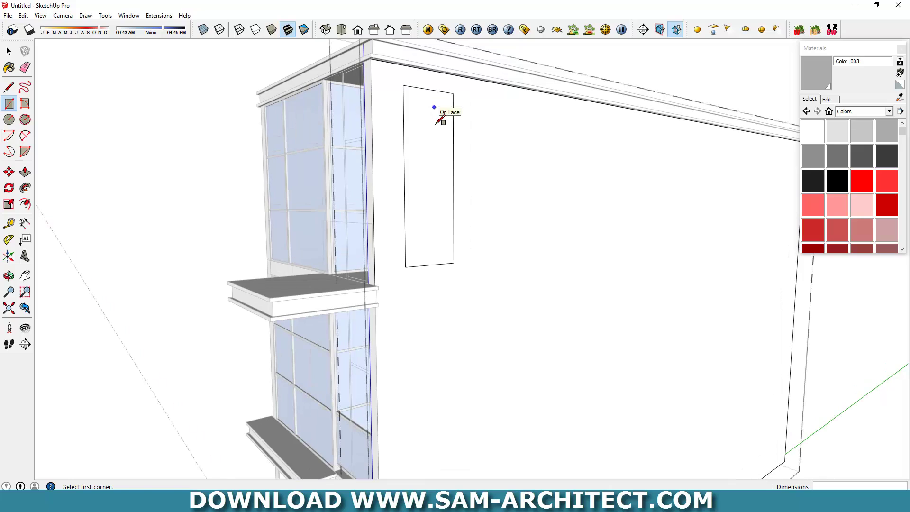
middle_drag(428, 168, 348, 169)
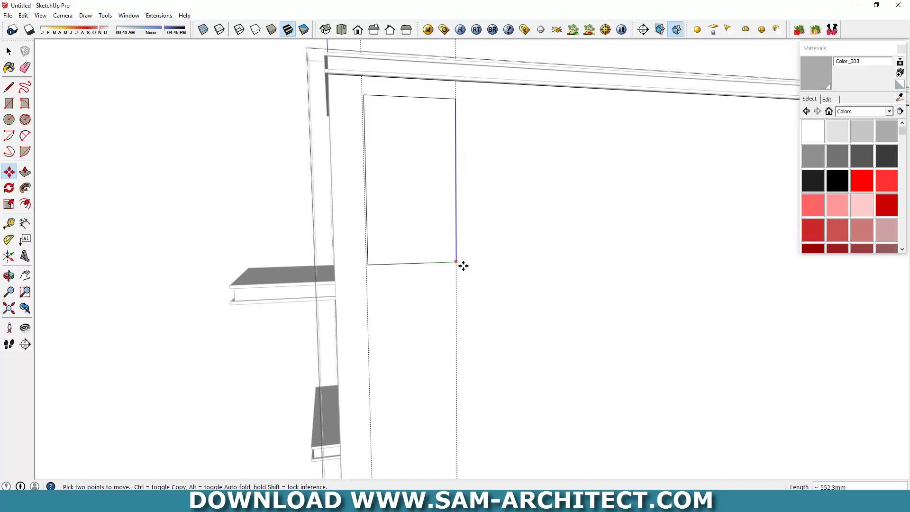
scroll(371, 259, up, 2)
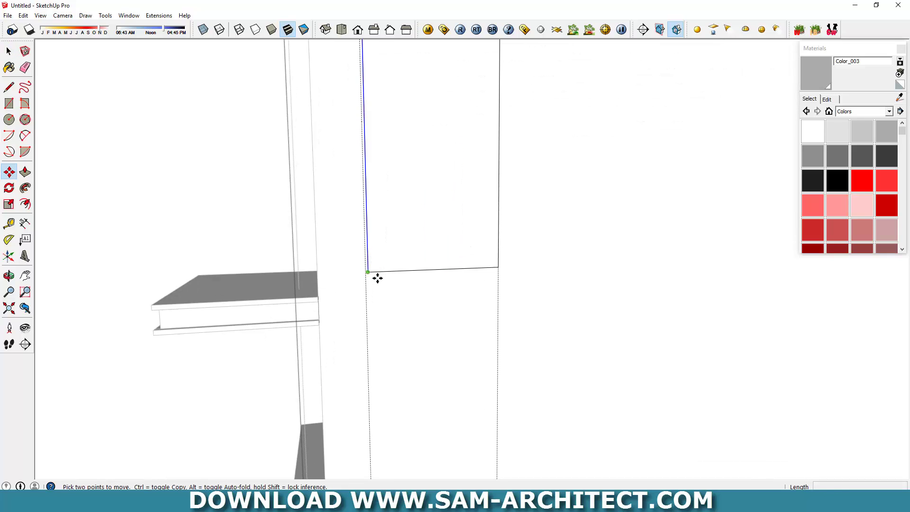
key(space)
middle_drag(422, 212, 399, 173)
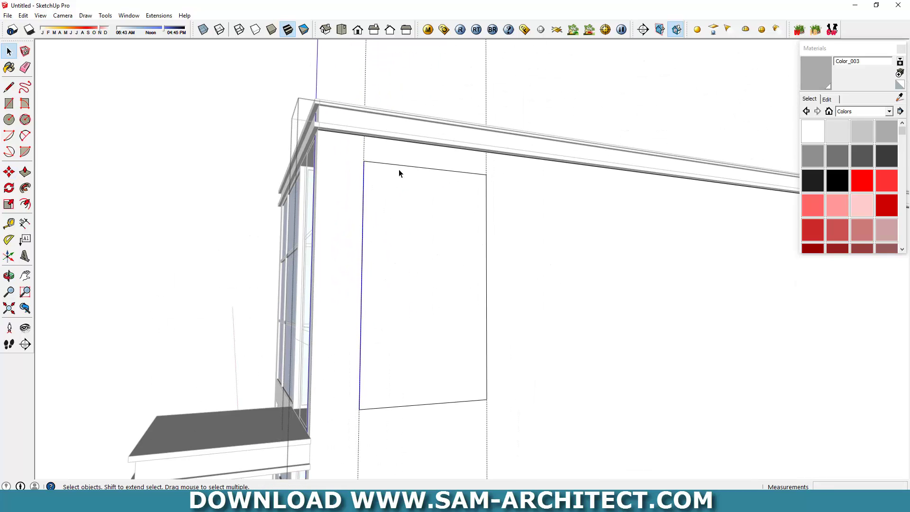
Move the rectangle's bottom edge 400 mm along the blue axis.
key(m)
ctrl+click(369, 175)
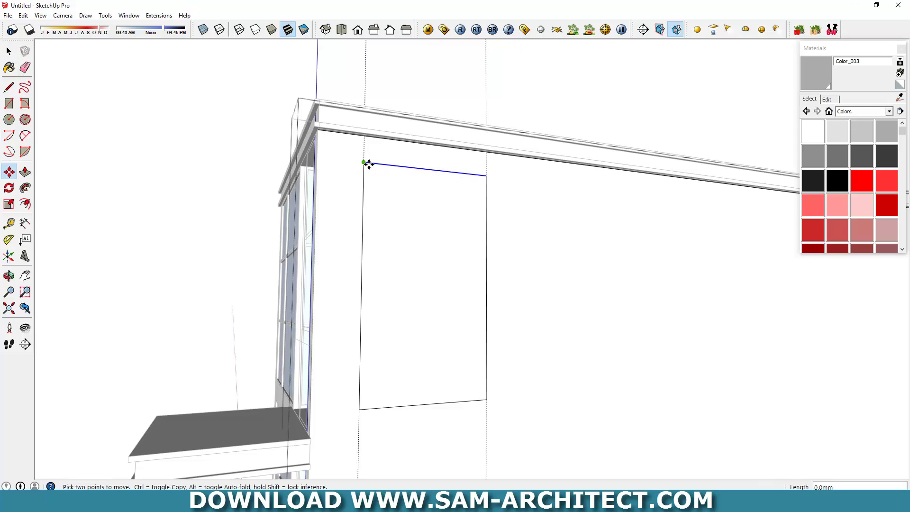
middle_drag(370, 150, 417, 331)
key(space)
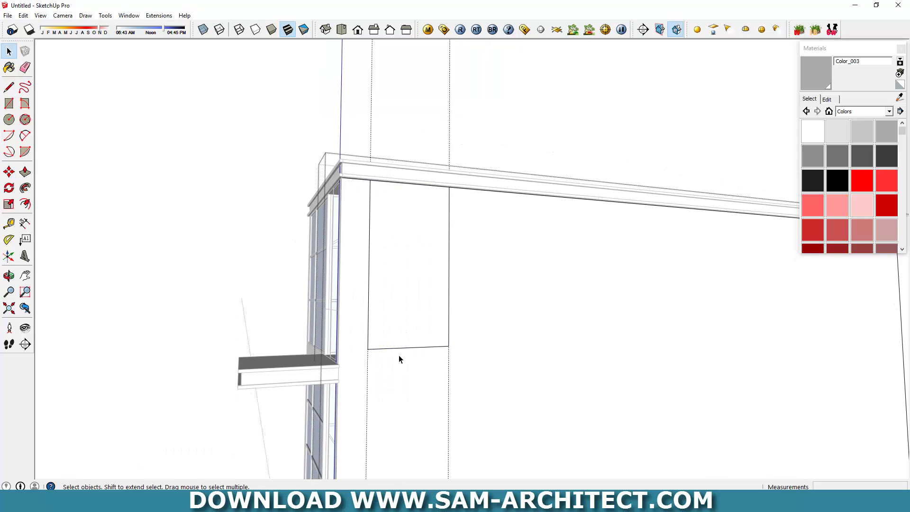
click(399, 354)
key(m)
click(376, 362)
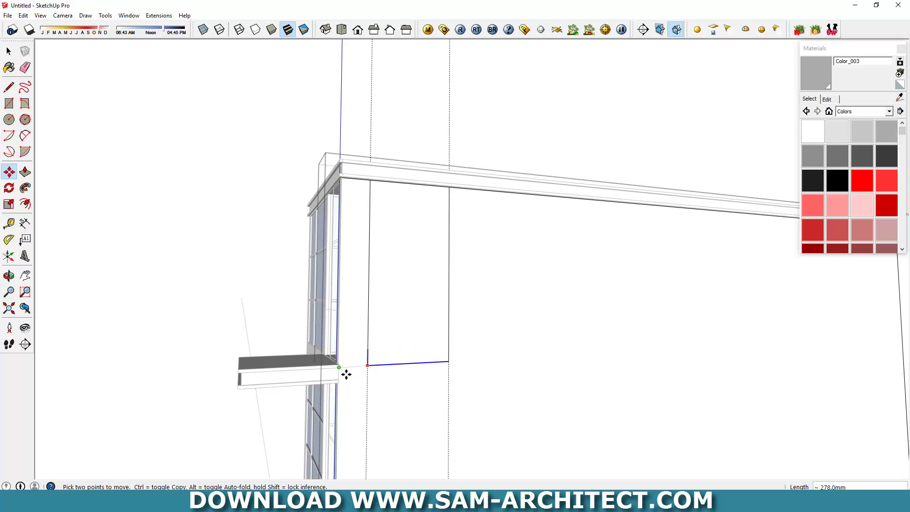
scroll(387, 374, up, 2)
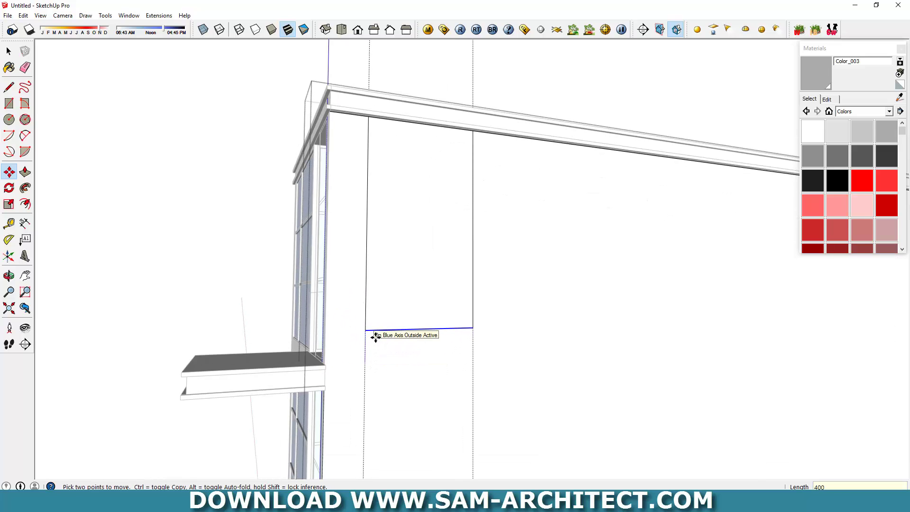
scroll(376, 335, down, 2)
key(space)
click(437, 260)
key(m)
mouse_move(386, 214)
middle_down()
mouse_move(388, 192)
mouse_move(396, 335)
mouse_move(471, 422)
middle_up()
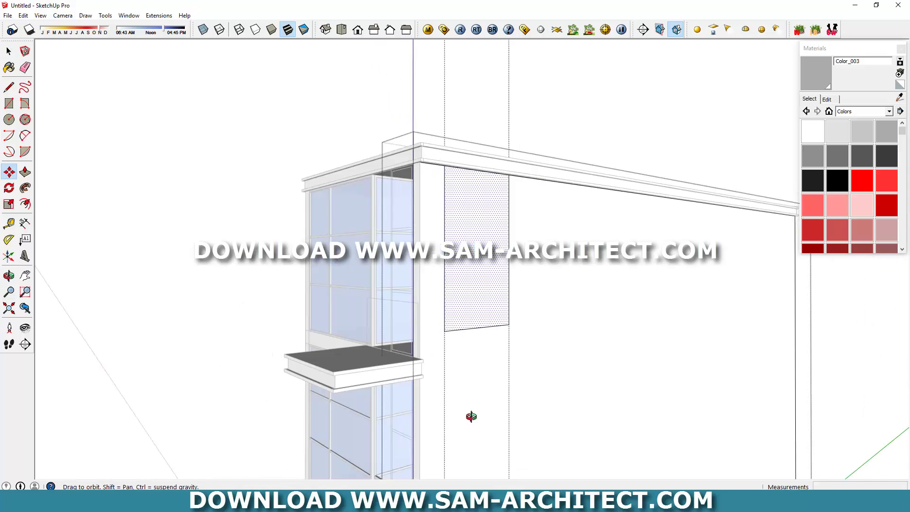
Begin a Ctrl-copy of the side-wall rectangle and reframe the facade.
scroll(442, 355, up, 2)
click(430, 370)
key(ctrl)
scroll(463, 112, down, 2)
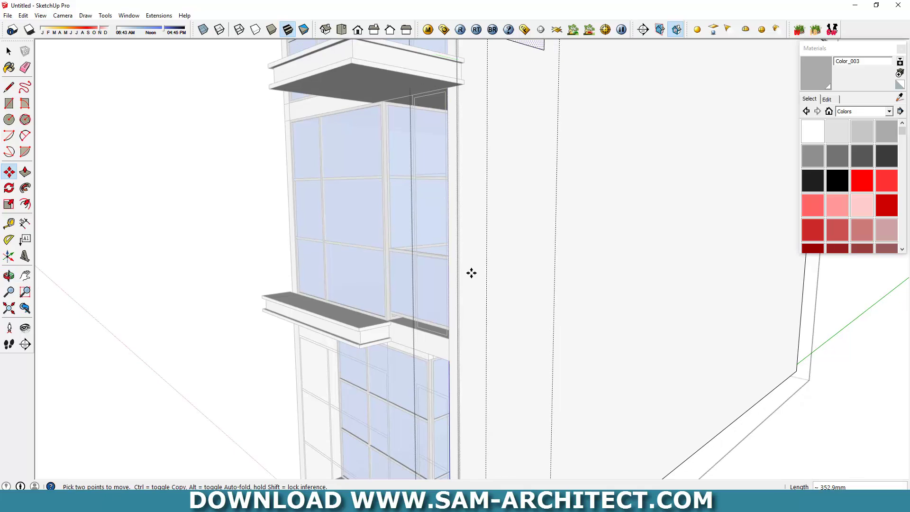
middle_drag(470, 270, 473, 244)
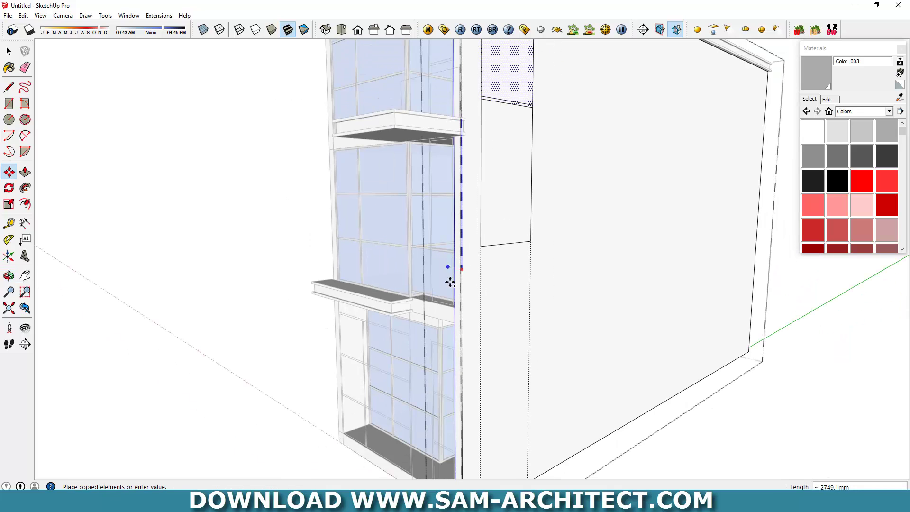
middle_drag(450, 282, 427, 303)
scroll(495, 331, up, 3)
scroll(491, 327, up, 2)
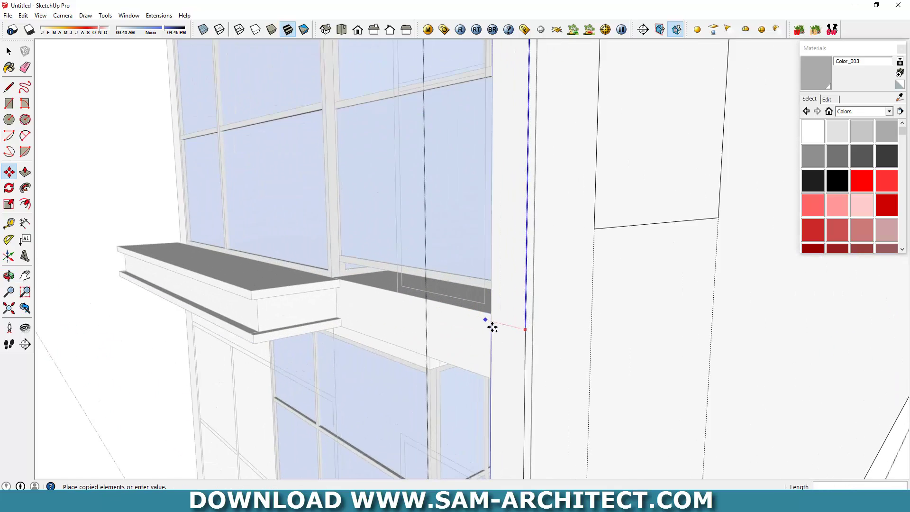
scroll(496, 319, up, 1)
mouse_move(496, 319)
middle_down()
mouse_move(540, 246)
mouse_move(572, 232)
mouse_move(434, 237)
mouse_move(526, 280)
mouse_move(473, 220)
middle_up()
scroll(448, 231, up, 2)
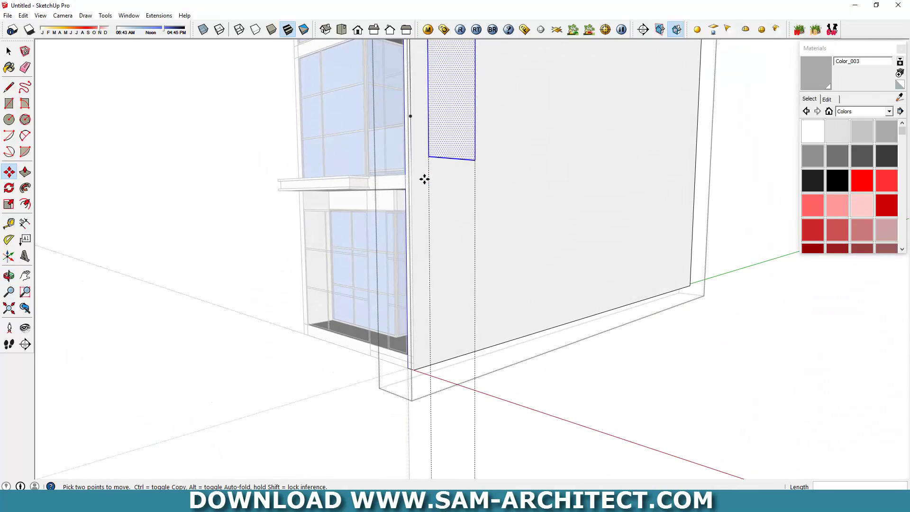
scroll(424, 179, up, 1)
scroll(421, 185, up, 1)
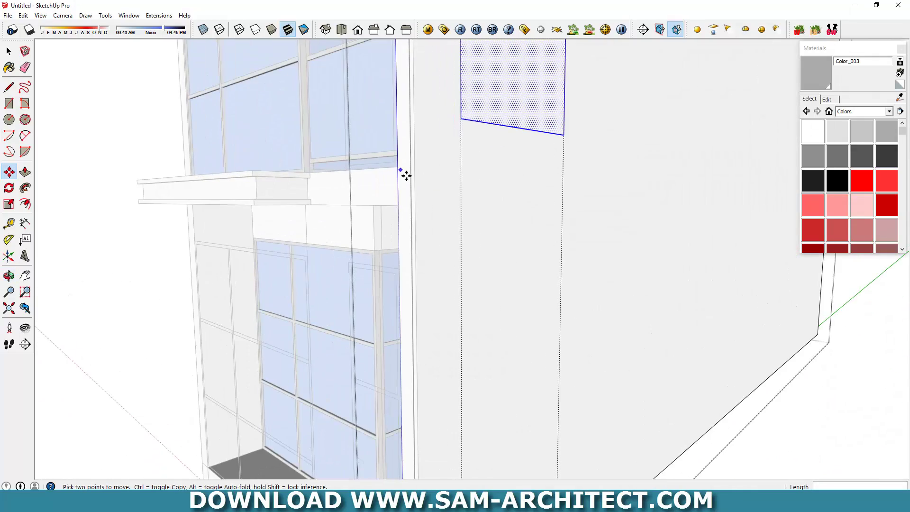
Place the rectangle copy 4000 mm lower down the blue axis.
click(405, 257)
key(ctrl)
scroll(404, 300, down, 2)
middle_drag(404, 300, 451, 272)
scroll(453, 351, up, 2)
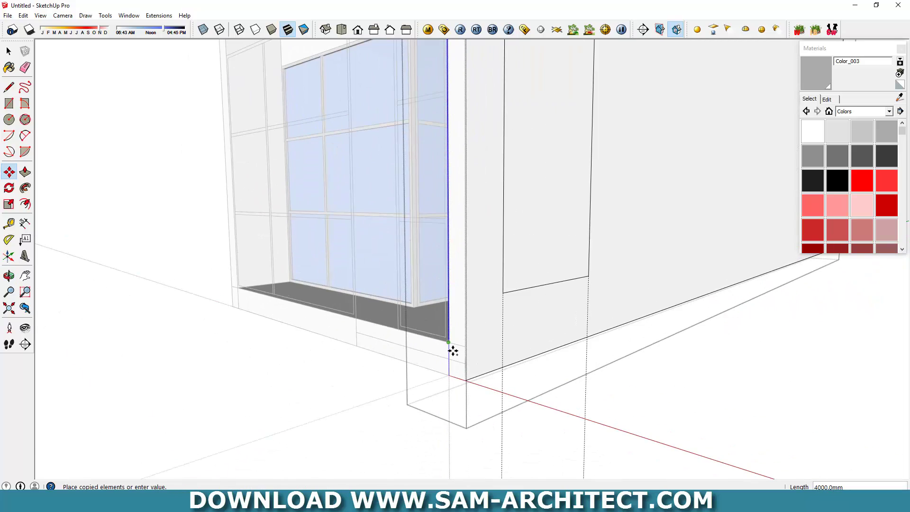
scroll(454, 350, down, 2)
click(479, 309)
mouse_move(479, 309)
middle_down()
mouse_move(589, 205)
mouse_move(697, 246)
middle_up()
scroll(495, 271, up, 2)
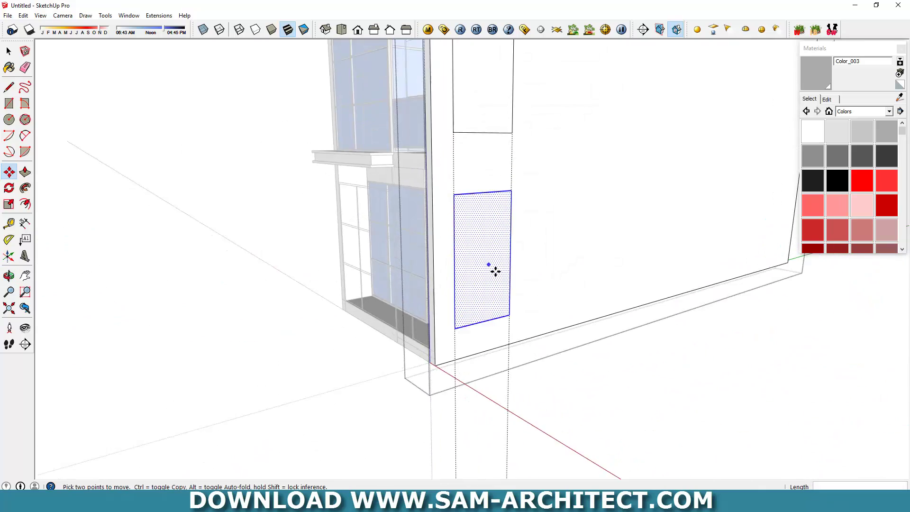
scroll(495, 271, up, 1)
key(p)
mouse_move(477, 257)
middle_down()
mouse_move(497, 378)
mouse_move(496, 191)
mouse_move(467, 128)
mouse_move(451, 190)
middle_up()
scroll(502, 113, down, 2)
Orbit to a frontal view and activate Move for the roof slab's end edge.
scroll(590, 175, down, 1)
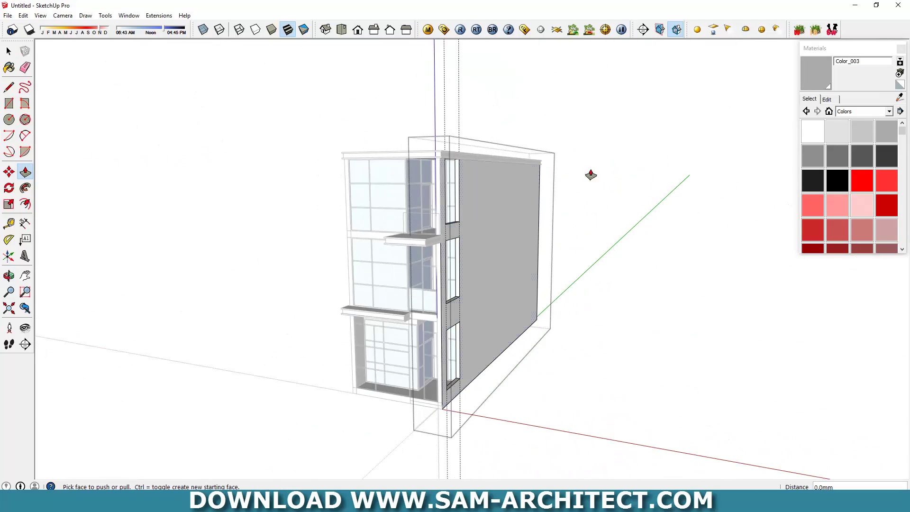
mouse_move(590, 175)
middle_down()
mouse_move(463, 123)
mouse_move(436, 90)
mouse_move(498, 157)
mouse_move(238, 191)
middle_up()
scroll(462, 123, up, 2)
scroll(239, 191, up, 2)
key(m)
scroll(493, 231, up, 2)
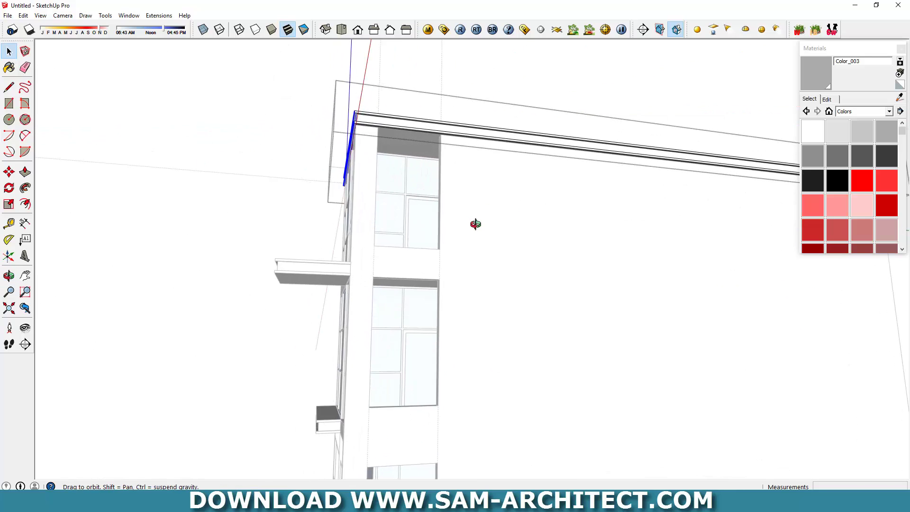
scroll(359, 112, up, 1)
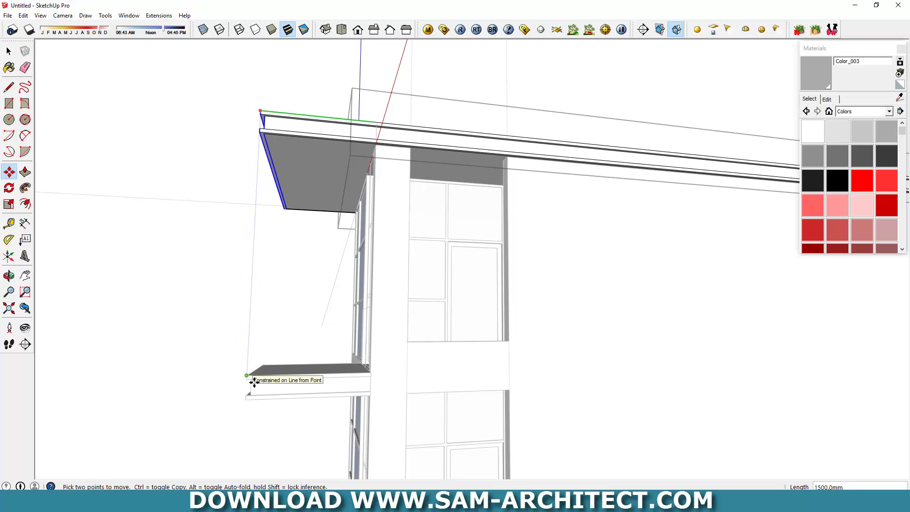
scroll(192, 233, down, 3)
Extend the roof slab edge 1500 mm forward into an overhang above the glass bay.
middle_drag(192, 233, 587, 168)
scroll(420, 169, up, 2)
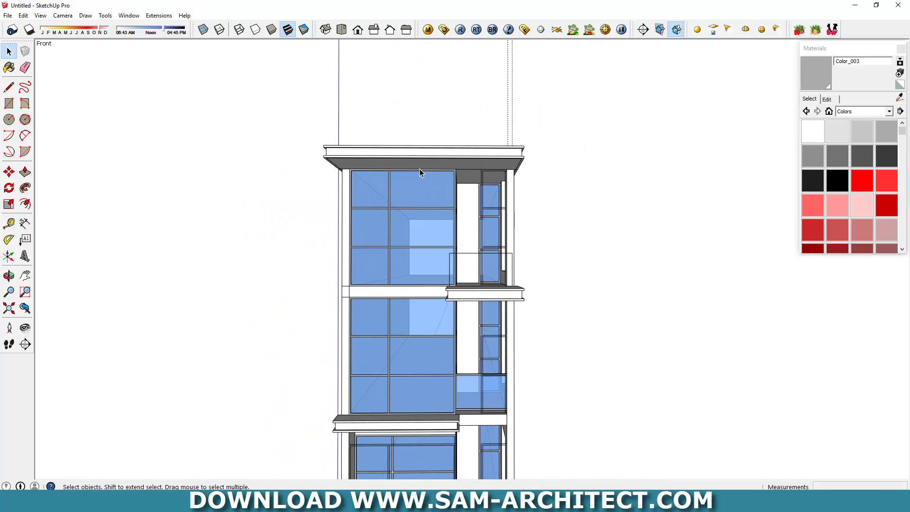
mouse_move(420, 170)
middle_down()
mouse_move(568, 164)
mouse_move(469, 185)
mouse_move(278, 290)
mouse_move(414, 283)
mouse_move(387, 286)
mouse_move(590, 302)
mouse_move(459, 250)
mouse_move(564, 259)
middle_up()
scroll(539, 146, down, 3)
scroll(468, 185, down, 1)
scroll(278, 291, up, 2)
scroll(564, 258, up, 3)
scroll(529, 271, up, 2)
mouse_move(559, 300)
middle_down()
mouse_move(562, 335)
mouse_move(544, 303)
mouse_move(532, 178)
mouse_move(532, 237)
mouse_move(512, 197)
mouse_move(491, 225)
mouse_move(548, 236)
middle_up()
Rotate the glass railing panel 90° to face the side wall opening.
scroll(482, 312, up, 3)
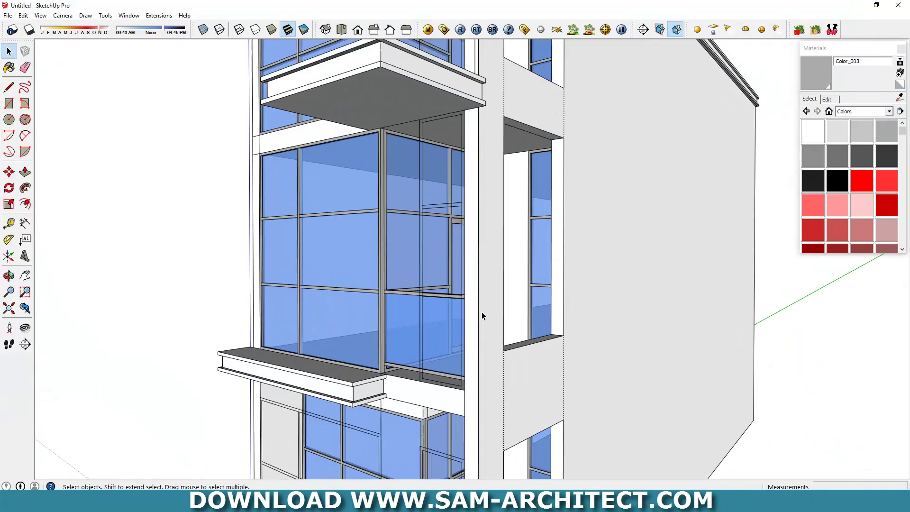
scroll(452, 299, up, 2)
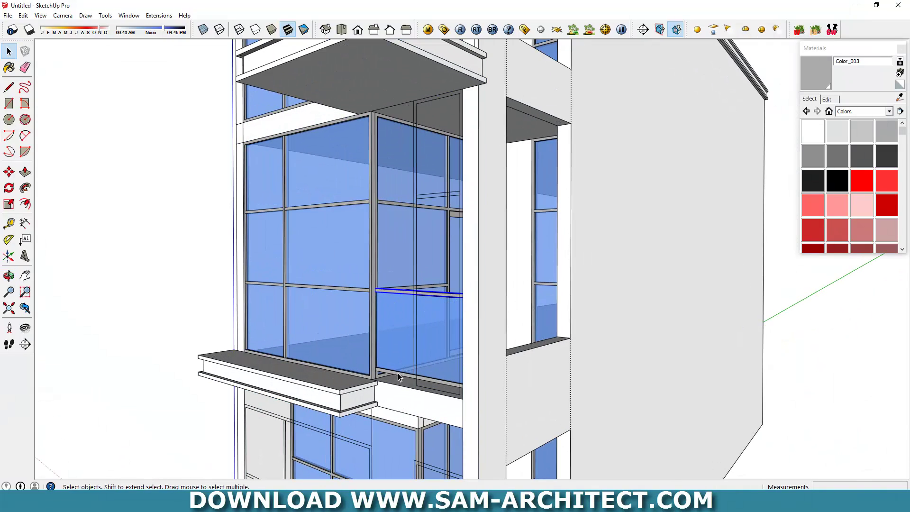
scroll(395, 349, up, 2)
scroll(448, 402, up, 1)
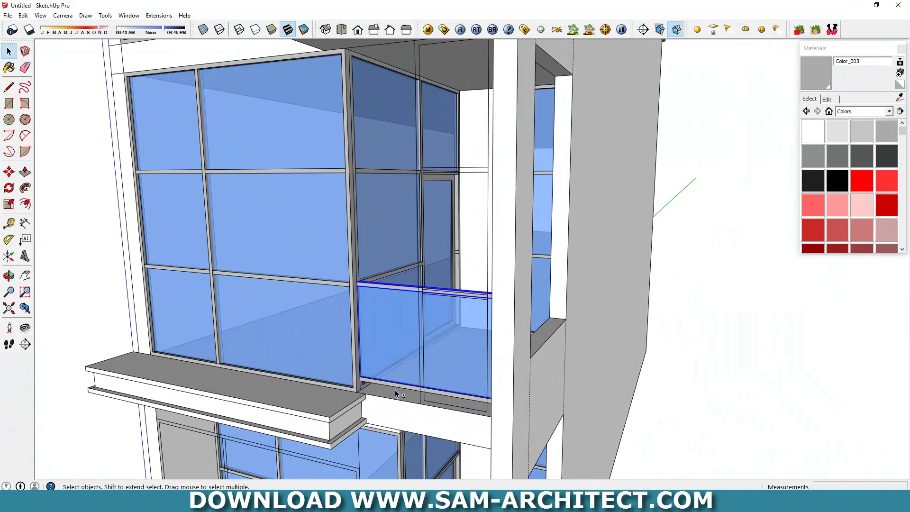
mouse_move(395, 393)
middle_down()
mouse_move(532, 390)
mouse_move(463, 423)
middle_up()
key(m)
scroll(463, 422, up, 3)
scroll(306, 317, down, 1)
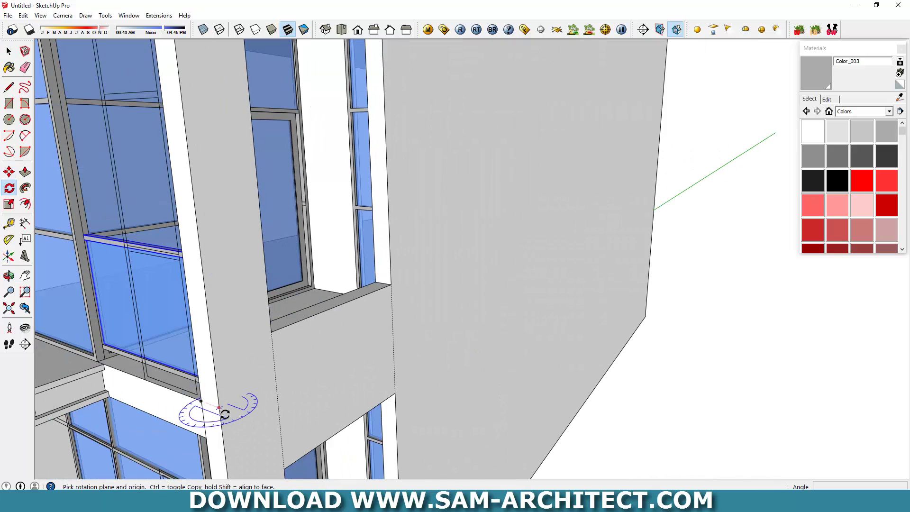
key(Escape)
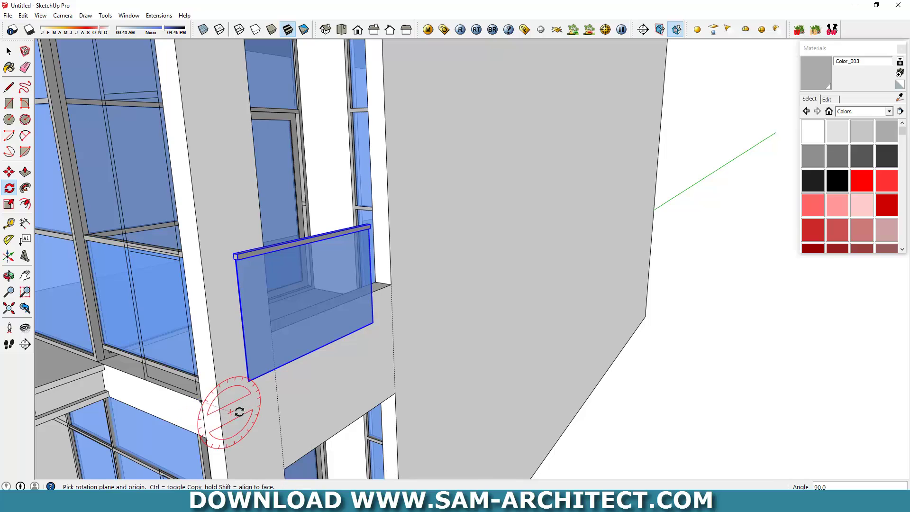
Move the glass panel 100 mm into the opening.
middle_drag(238, 410, 263, 407)
key(m)
click(244, 282)
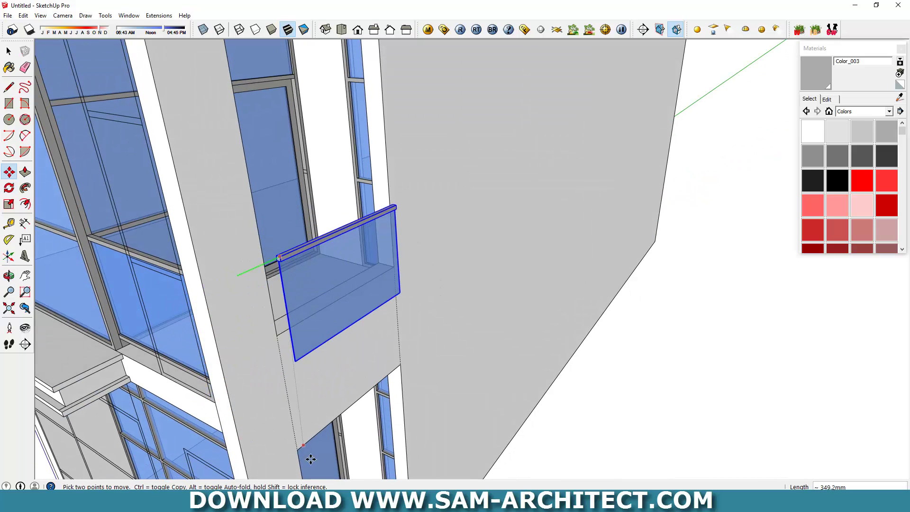
click(401, 214)
click(393, 270)
key(space)
scroll(393, 270, down, 3)
middle_drag(365, 286, 428, 327)
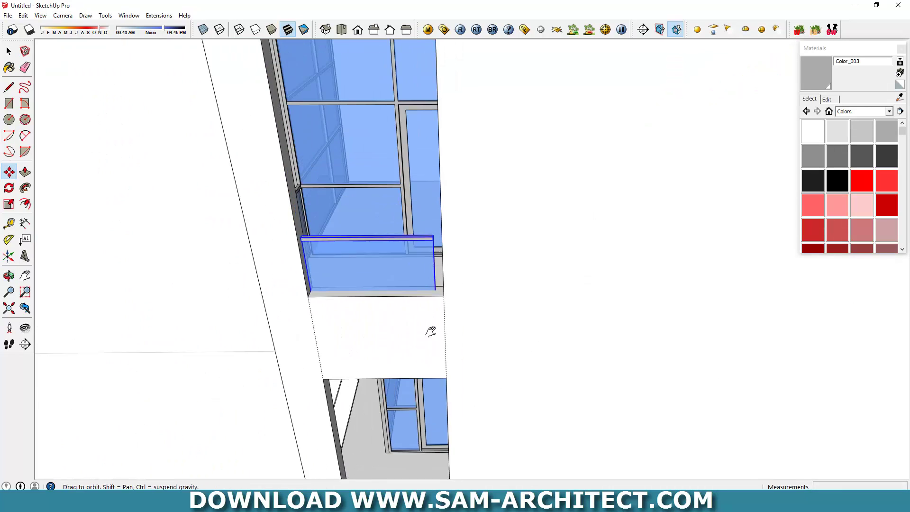
scroll(375, 332, up, 3)
scroll(516, 421, up, 2)
Raise the glass 400 mm vertically and stretch its edge out 100 mm.
key(m)
click(493, 393)
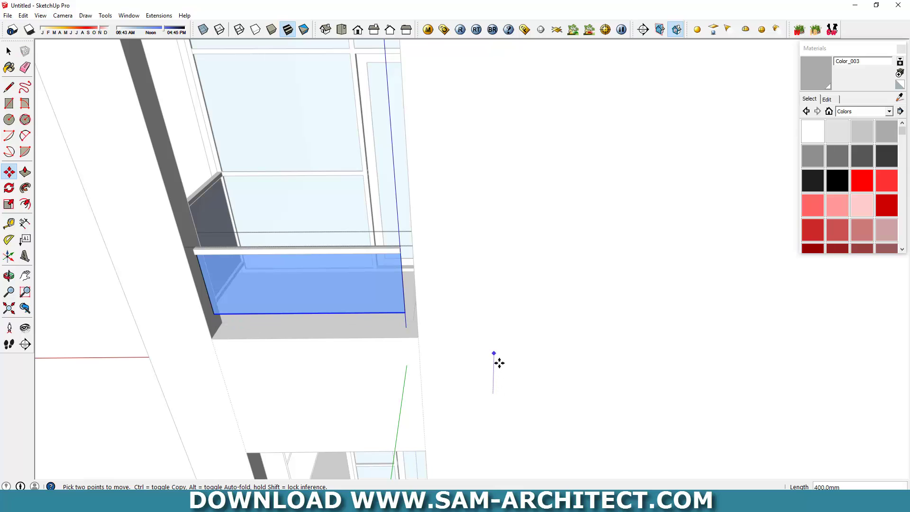
click(476, 369)
key(space)
mouse_move(477, 369)
middle_down()
mouse_move(654, 177)
mouse_move(462, 209)
middle_up()
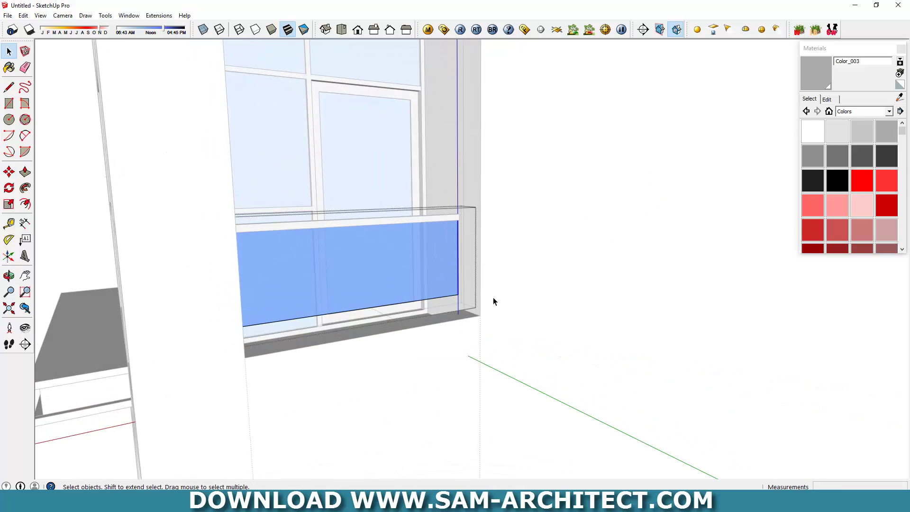
scroll(493, 301, up, 2)
key(m)
click(452, 316)
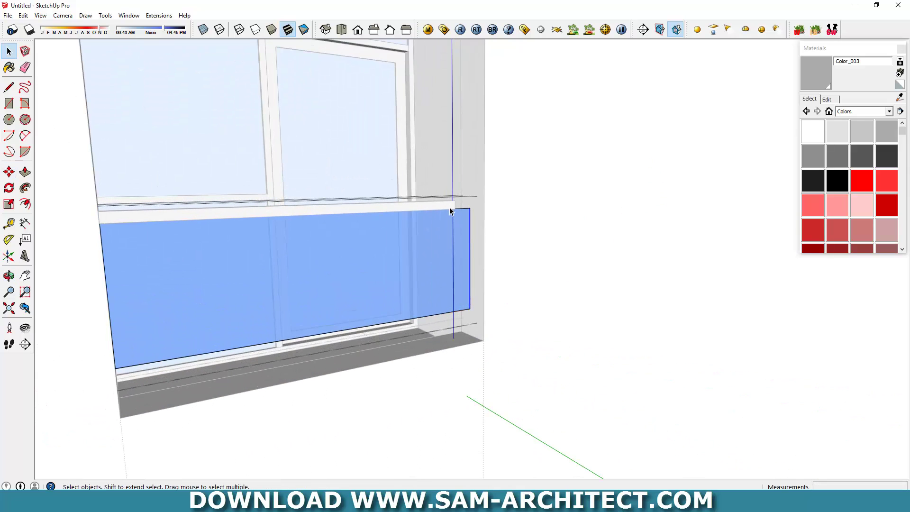
Copy the top rail down to the bottom of the glass as a lower rail.
double_click(428, 200)
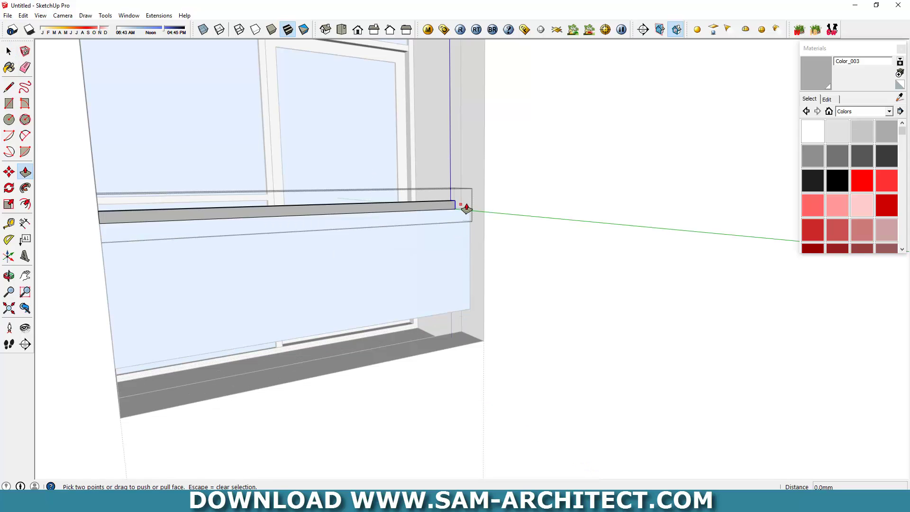
key(Escape)
scroll(482, 226, up, 2)
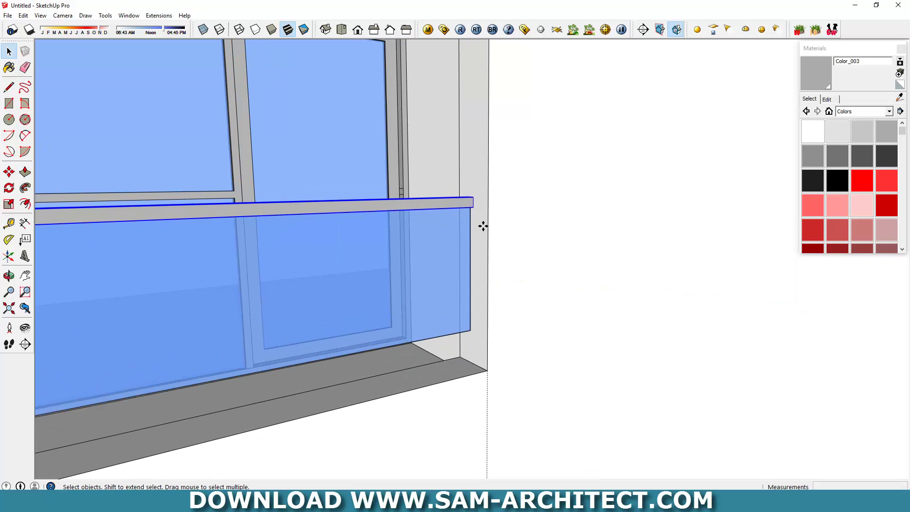
click(480, 206)
key(ctrl)
click(474, 332)
scroll(526, 299, down, 3)
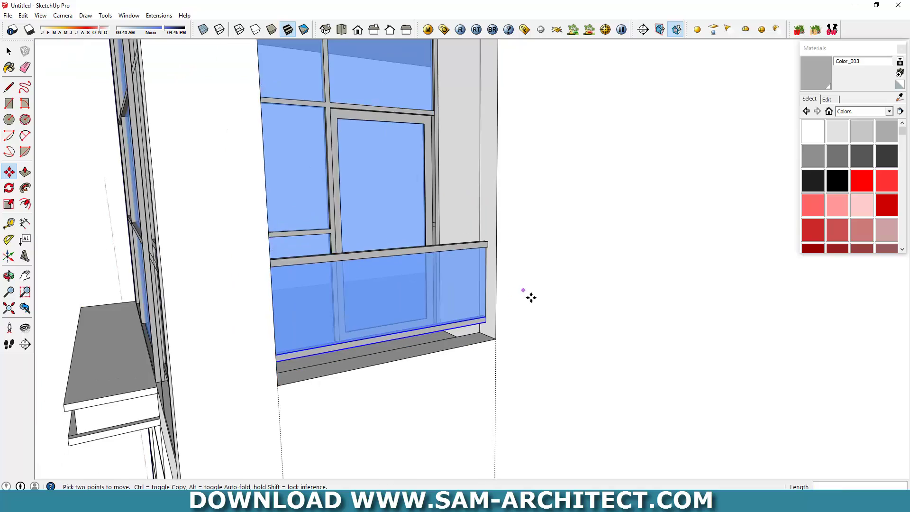
scroll(520, 302, up, 3)
click(510, 335)
scroll(521, 162, down, 1)
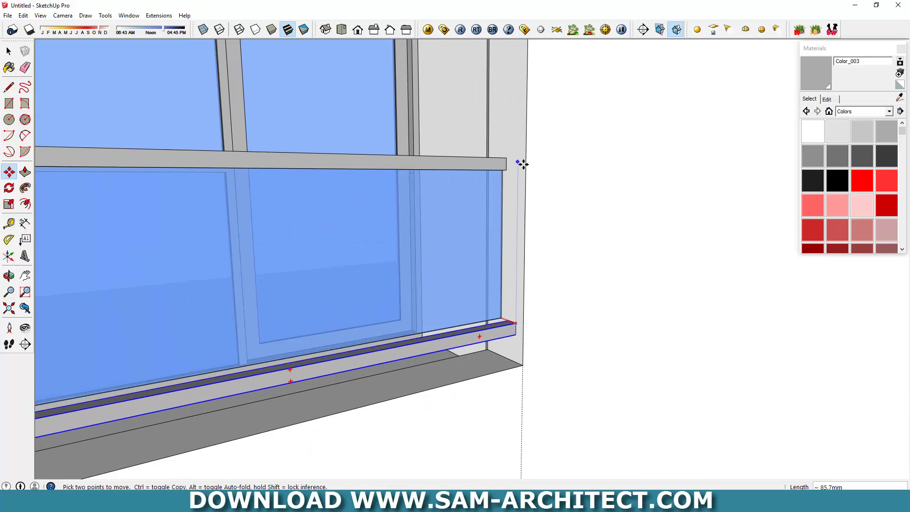
scroll(526, 218, down, 3)
key(space)
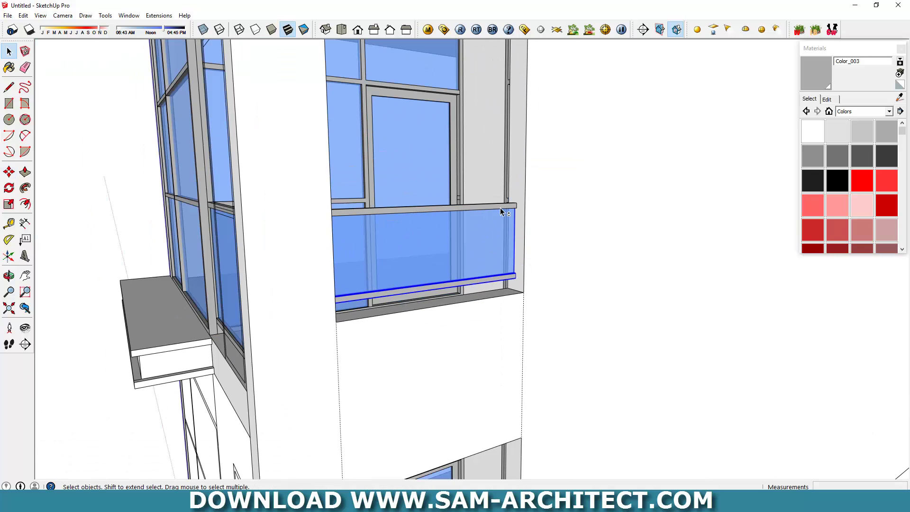
Place a copy of the glass railing in the lowest side balcony opening.
scroll(521, 242, down, 4)
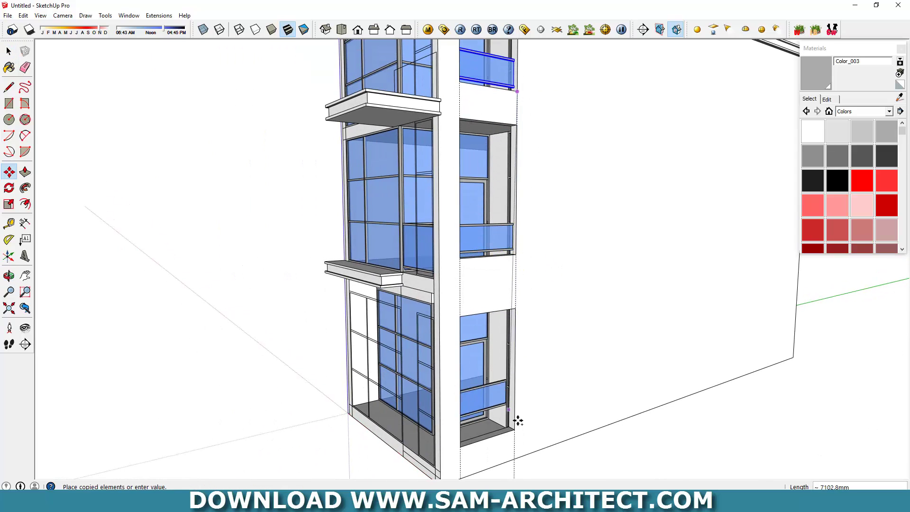
click(522, 436)
scroll(603, 325, down, 4)
scroll(676, 340, down, 1)
scroll(543, 376, up, 2)
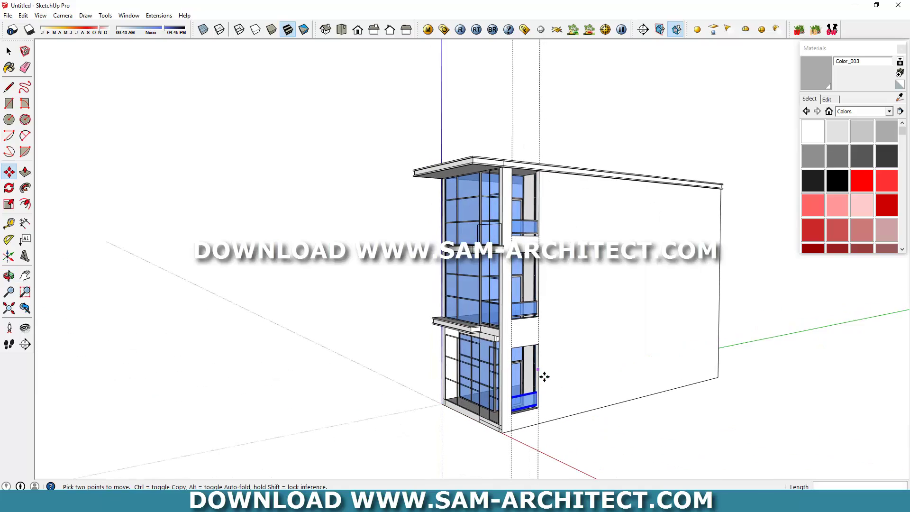
Clear the selection and orbit around the facade to check the copied railings.
click(739, 300)
middle_drag(739, 300, 599, 292)
scroll(463, 266, up, 3)
middle_drag(463, 266, 552, 300)
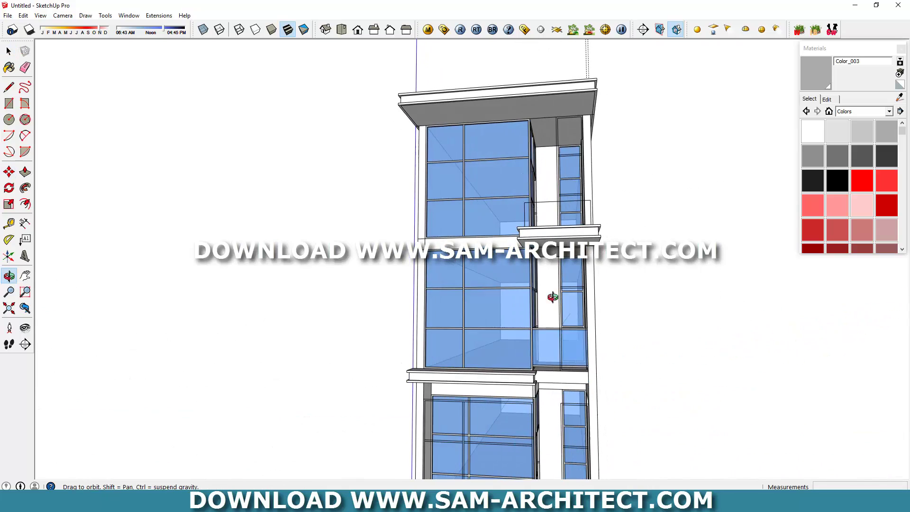
scroll(611, 196, down, 4)
scroll(592, 192, up, 5)
scroll(561, 176, down, 3)
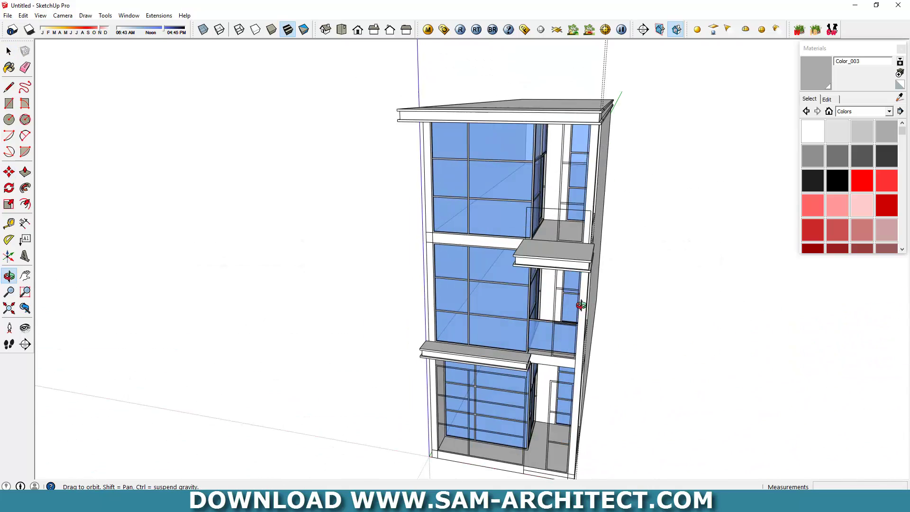
middle_drag(561, 176, 578, 266)
scroll(583, 284, up, 3)
scroll(586, 291, up, 3)
Draw a slim corner post at the window-frame corner and extrude it upward.
scroll(587, 292, up, 2)
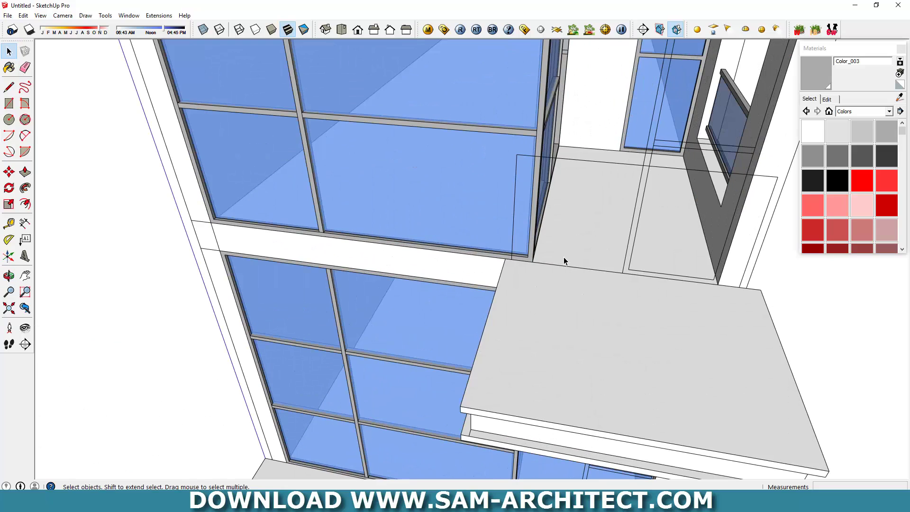
key(l)
scroll(583, 275, up, 2)
scroll(559, 272, up, 2)
click(510, 267)
scroll(517, 266, up, 2)
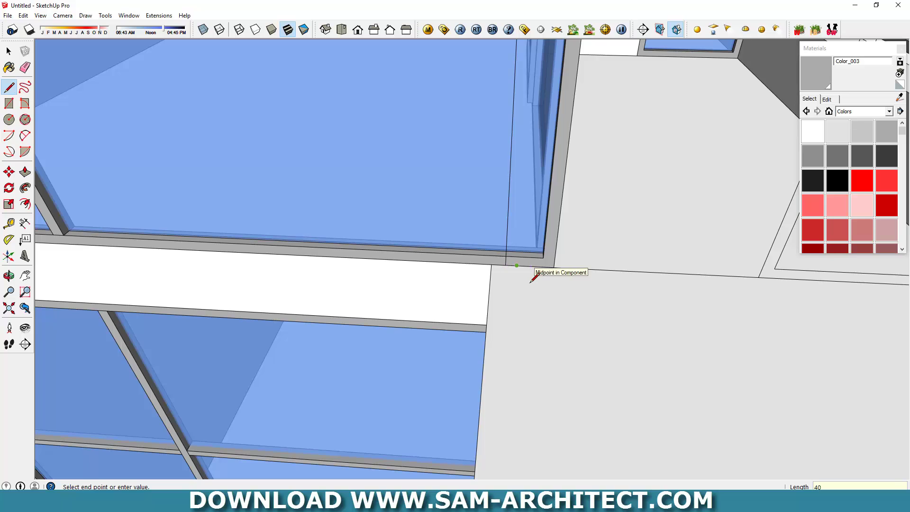
scroll(526, 282, up, 2)
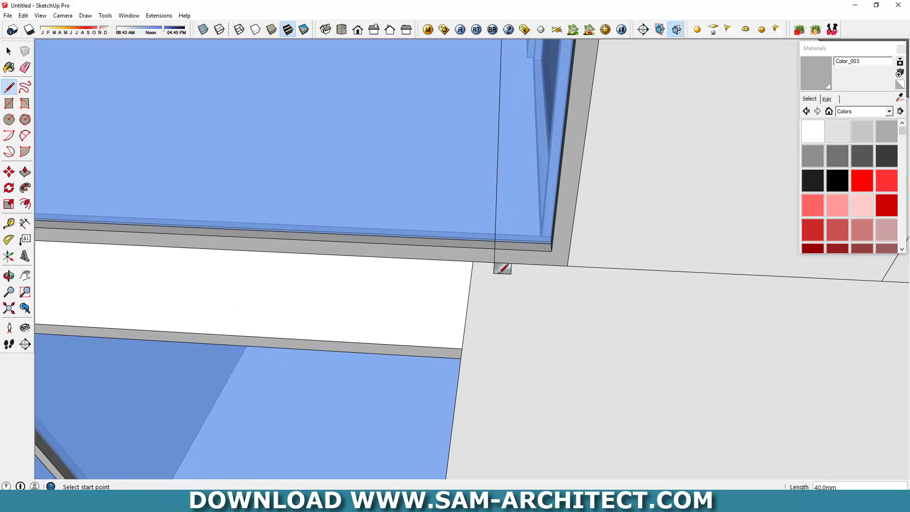
scroll(500, 271, down, 2)
key(p)
scroll(511, 271, up, 1)
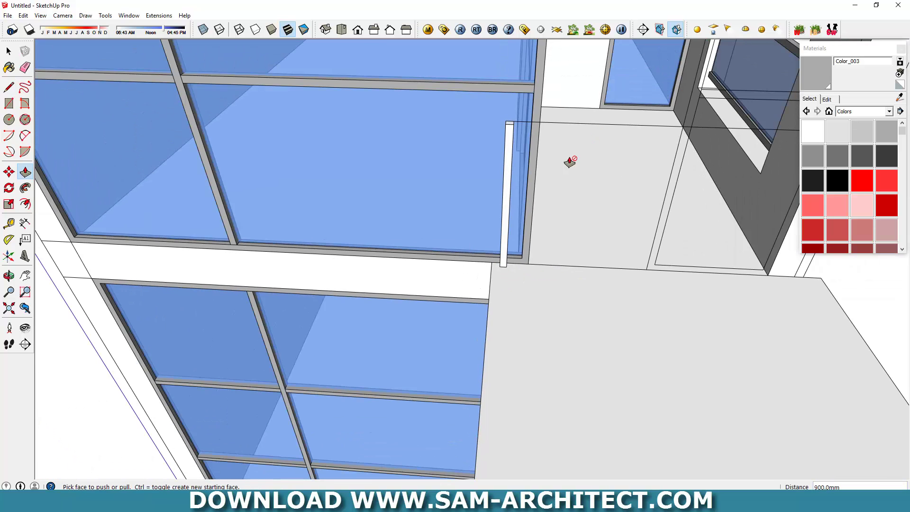
scroll(524, 194, down, 3)
Make the new corner post a group.
key(space)
right_click(524, 195)
click(603, 282)
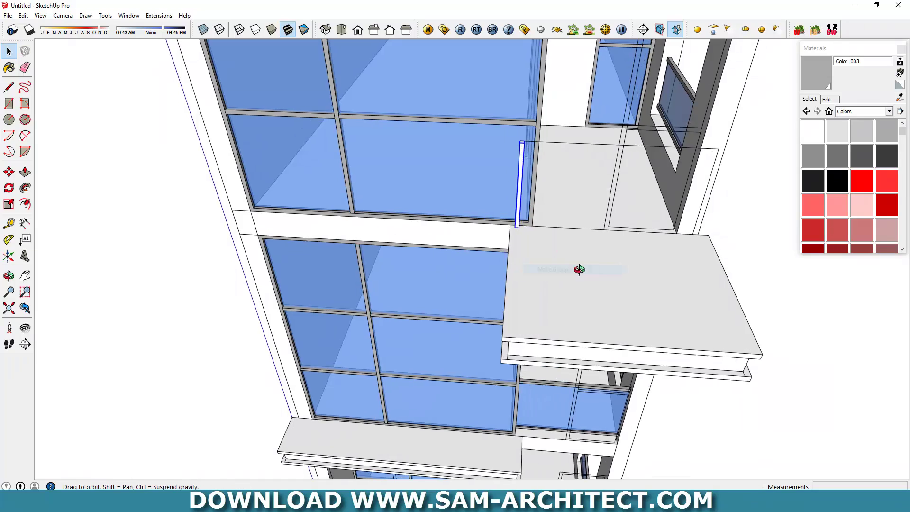
scroll(465, 254, up, 3)
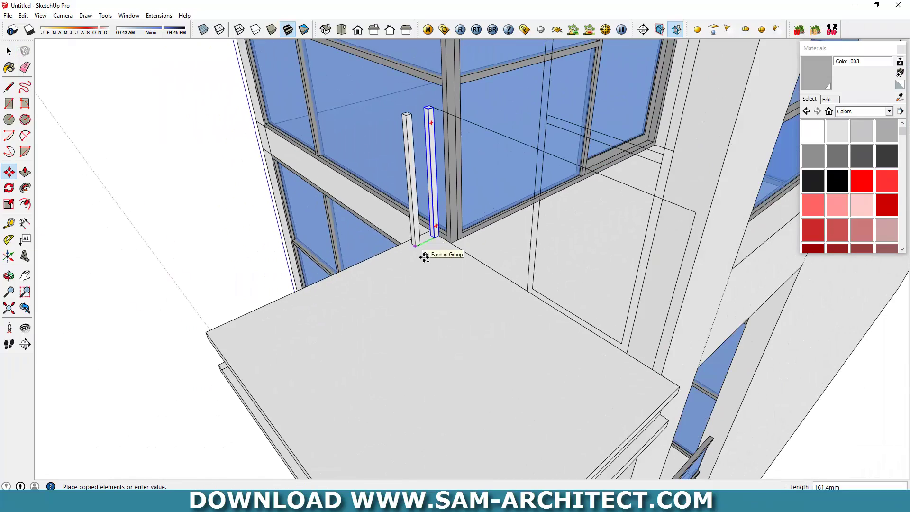
scroll(425, 256, down, 3)
scroll(453, 379, up, 2)
Copy the corner post to the other corners of the balcony slab.
middle_drag(456, 410, 467, 313)
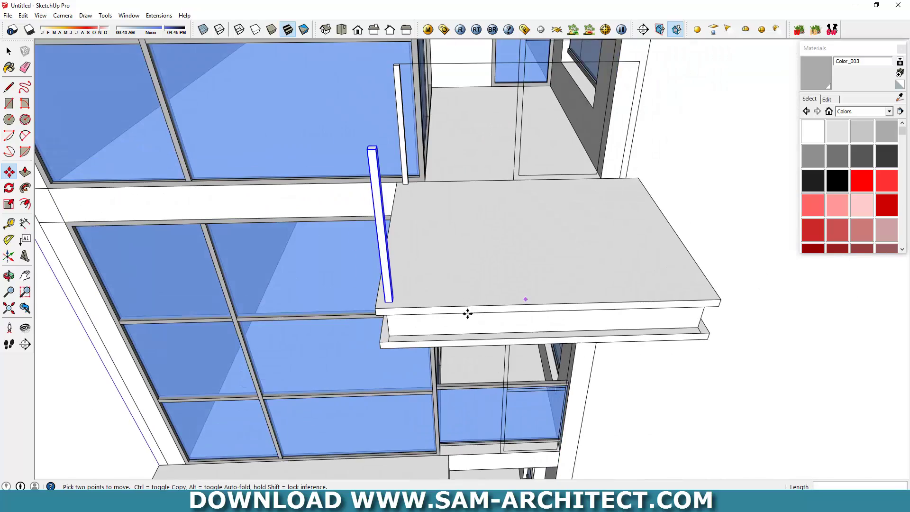
scroll(391, 311, up, 2)
scroll(392, 311, down, 2)
scroll(557, 321, up, 3)
click(557, 321)
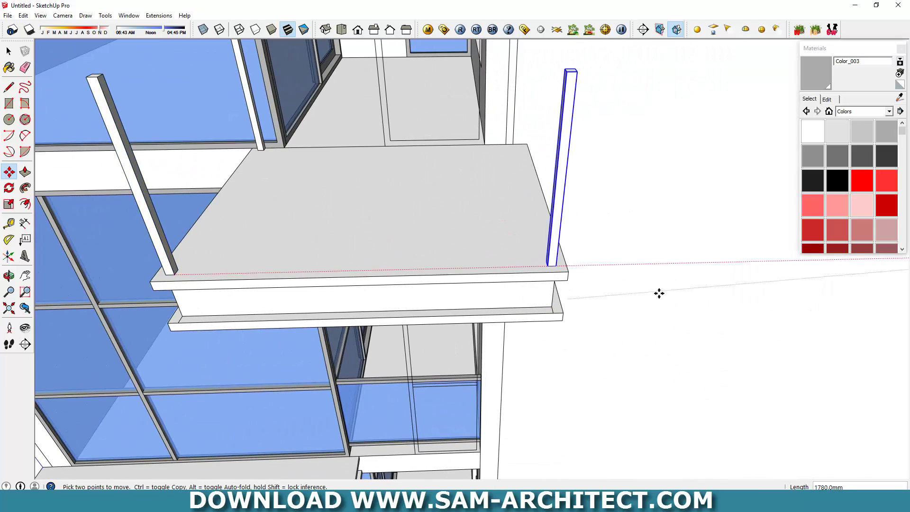
middle_drag(658, 292, 441, 258)
click(381, 258)
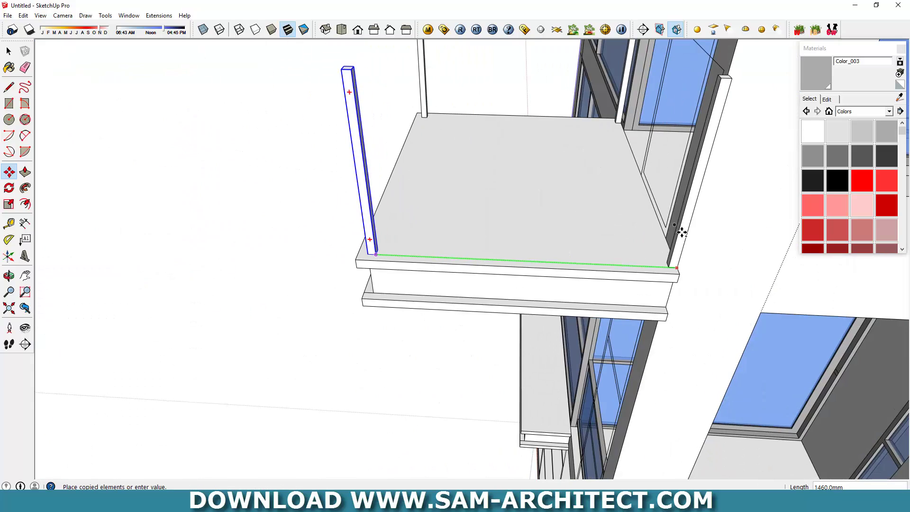
click(670, 269)
mouse_move(670, 269)
middle_down()
mouse_move(755, 151)
mouse_move(505, 207)
middle_up()
scroll(480, 188, up, 3)
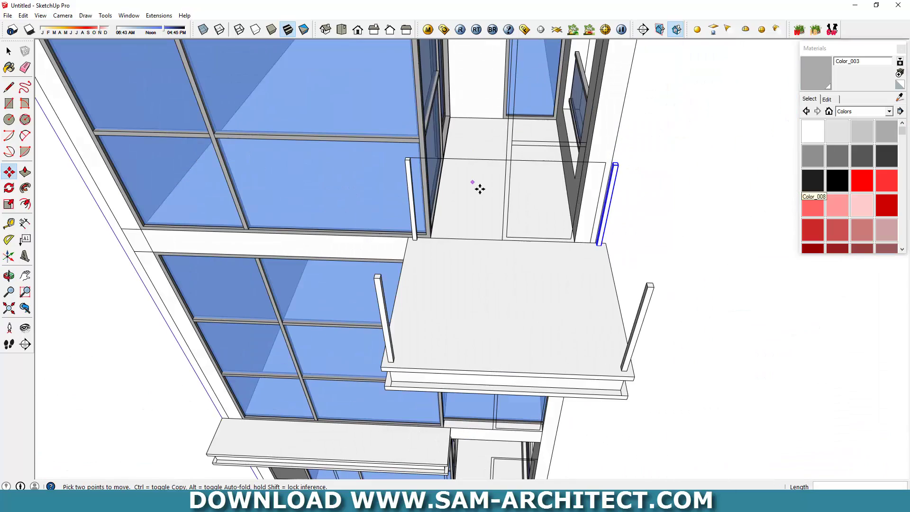
scroll(407, 166, up, 2)
Draw a rectangle across the post tops and delete its inner face, leaving a rim.
click(408, 160)
scroll(416, 161, down, 2)
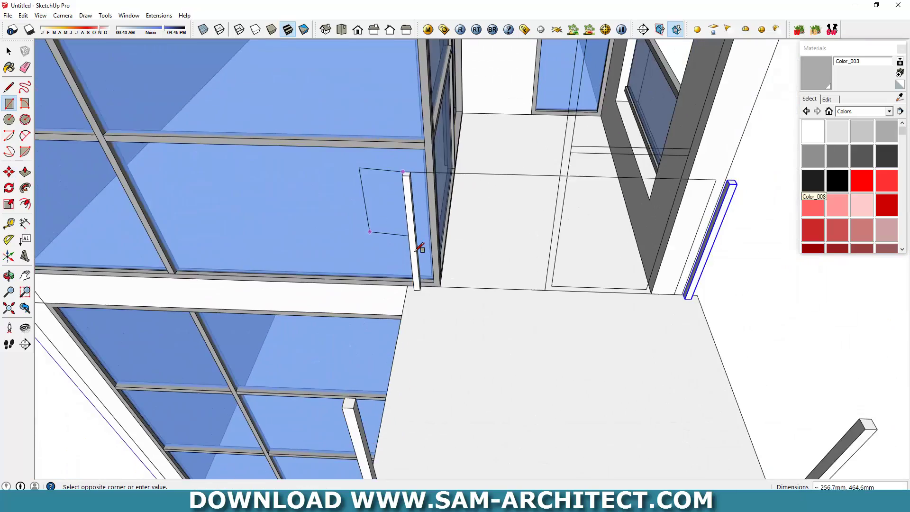
click(728, 372)
scroll(459, 221, up, 2)
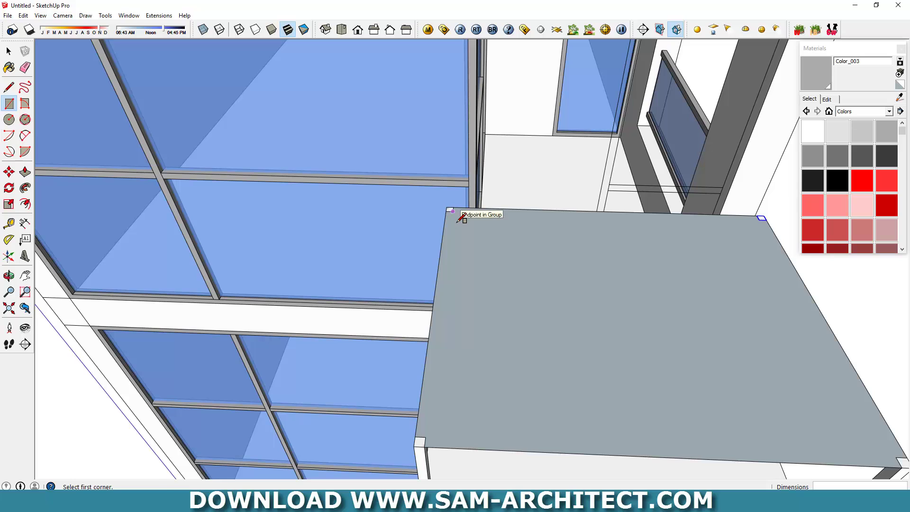
scroll(458, 218, down, 2)
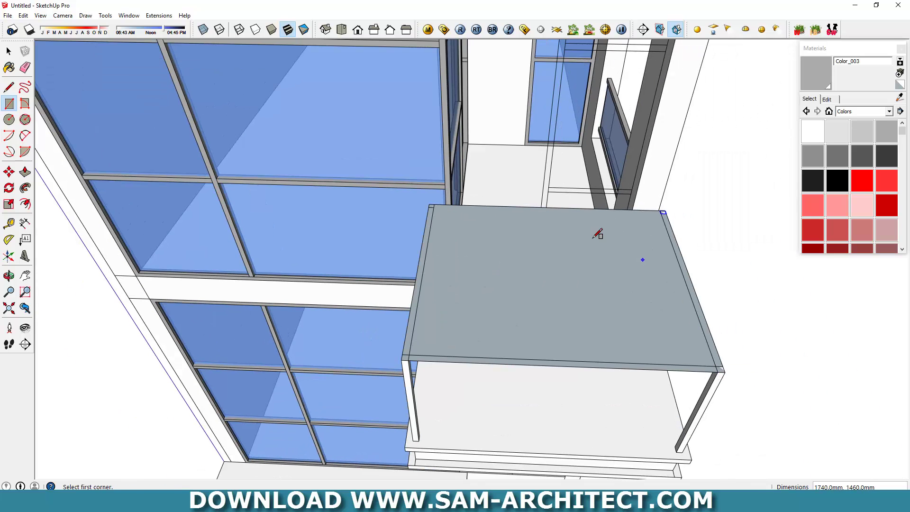
key(Delete)
scroll(417, 327, up, 2)
Raise the rim 30 into a top rail and make it a group.
key(p)
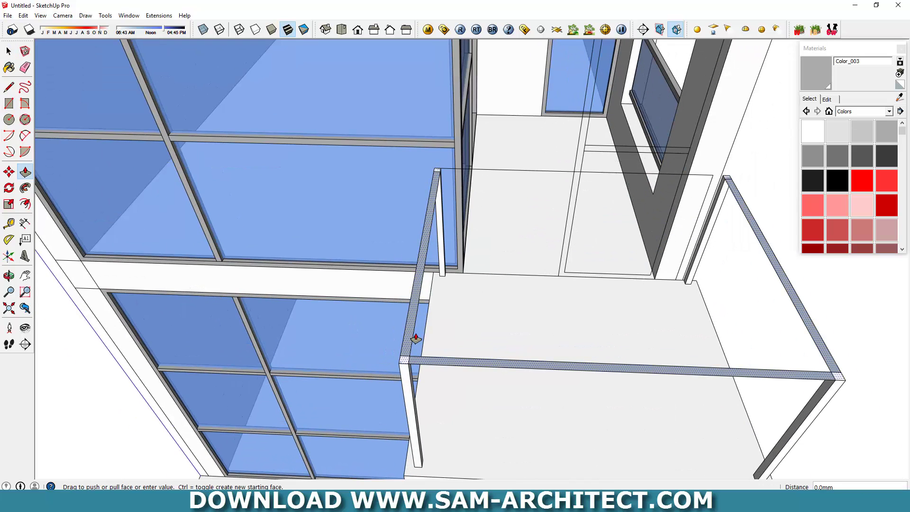
click(417, 335)
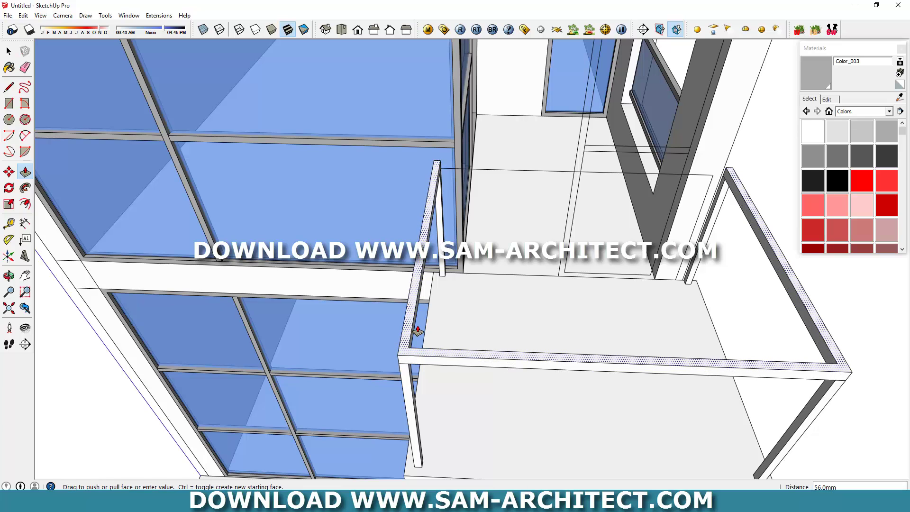
key(Return)
key(space)
triple_click(409, 349)
right_click(406, 348)
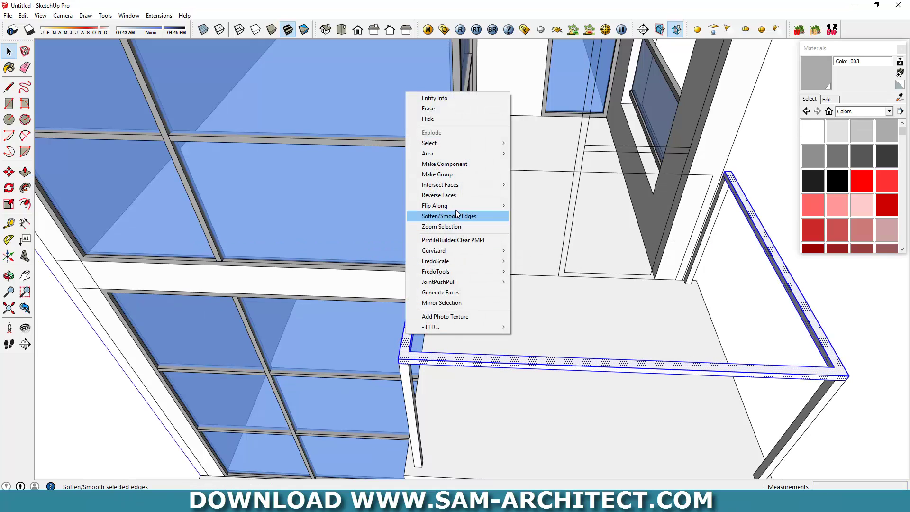
click(455, 174)
scroll(487, 295, down, 5)
mouse_move(487, 295)
middle_down()
mouse_move(493, 301)
mouse_move(477, 240)
mouse_move(451, 204)
middle_up()
scroll(451, 204, up, 3)
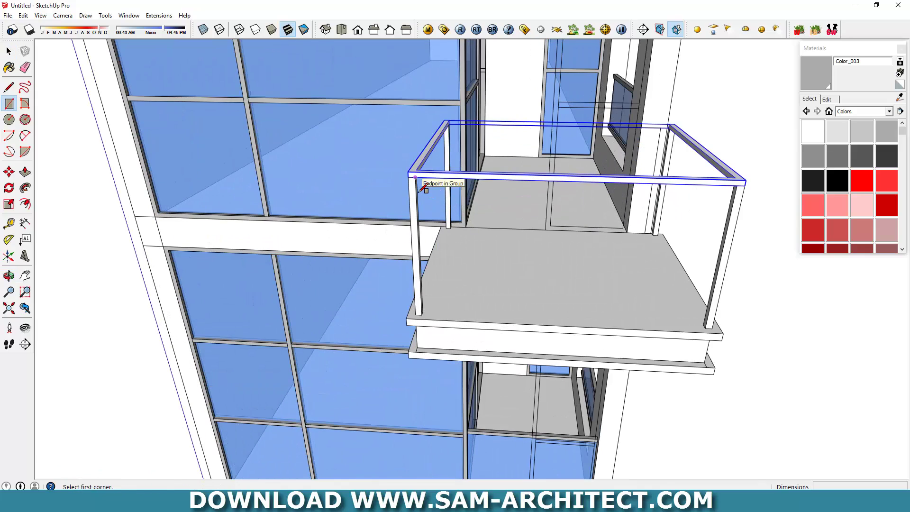
Draw railing panel rectangles on the balcony's side, front and opposite side.
click(415, 177)
scroll(710, 323, up, 3)
click(675, 300)
scroll(675, 299, down, 5)
middle_drag(549, 294, 499, 142)
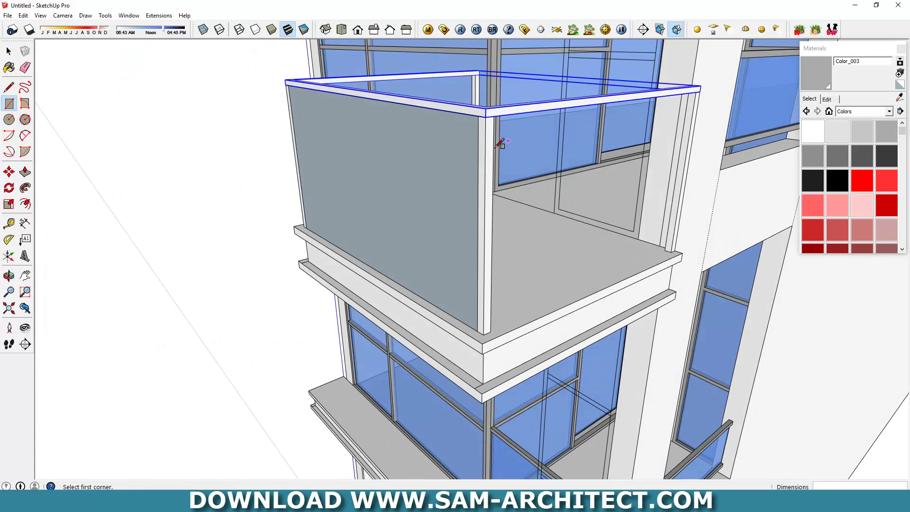
click(495, 339)
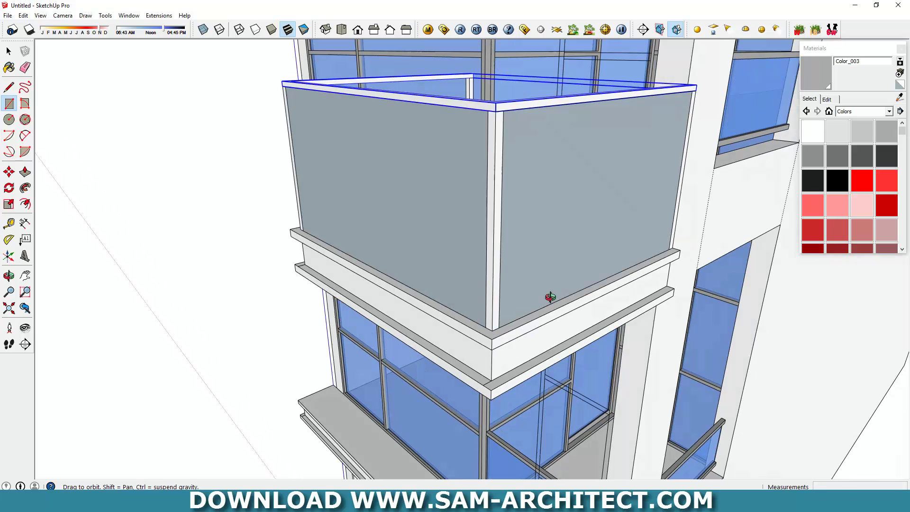
middle_drag(548, 301, 336, 165)
click(432, 328)
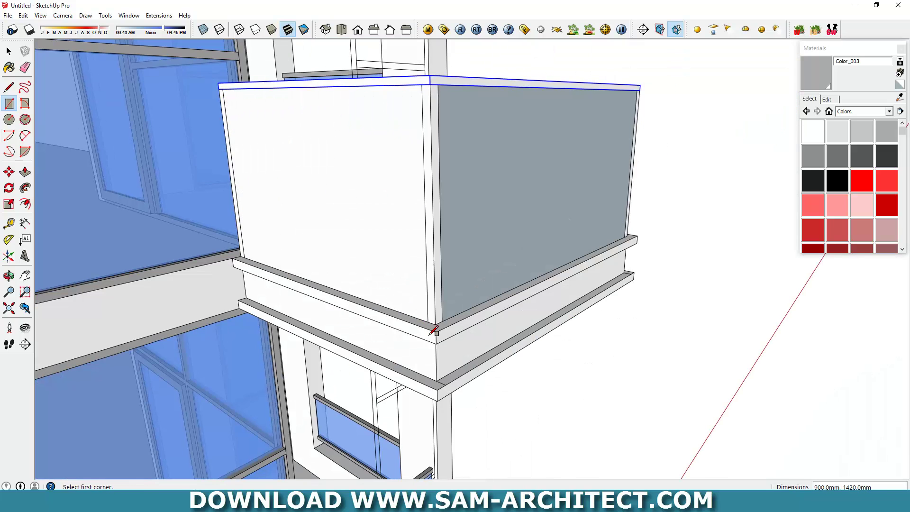
middle_drag(480, 317, 440, 270)
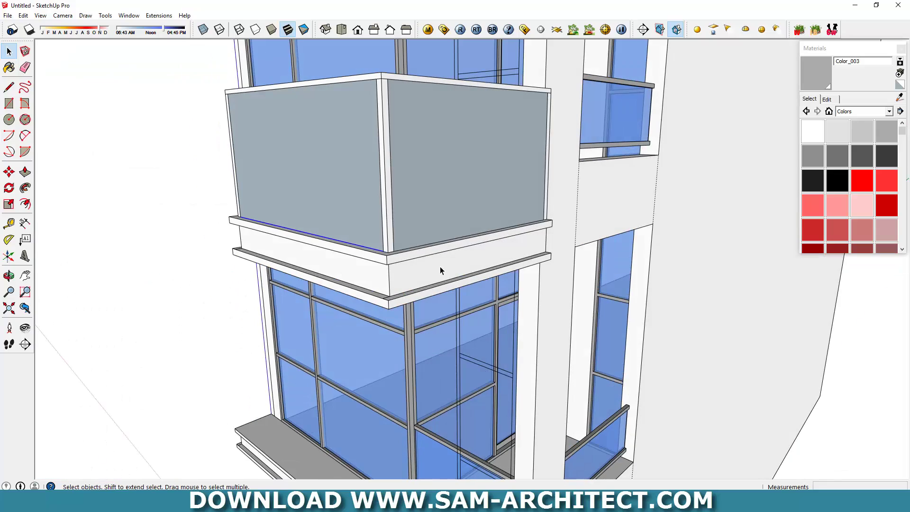
scroll(421, 256, up, 1)
scroll(407, 285, up, 1)
Thicken the left side railing panel to 5 mm and group it.
key(m)
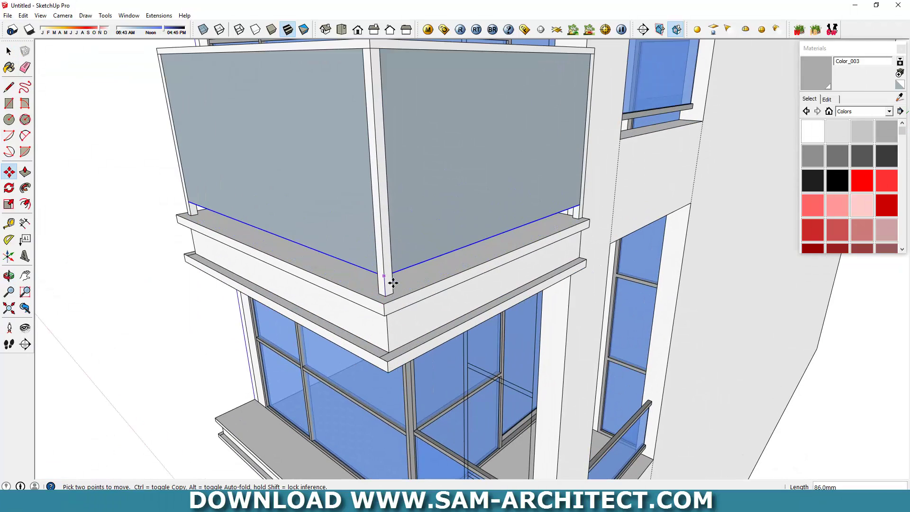
key(space)
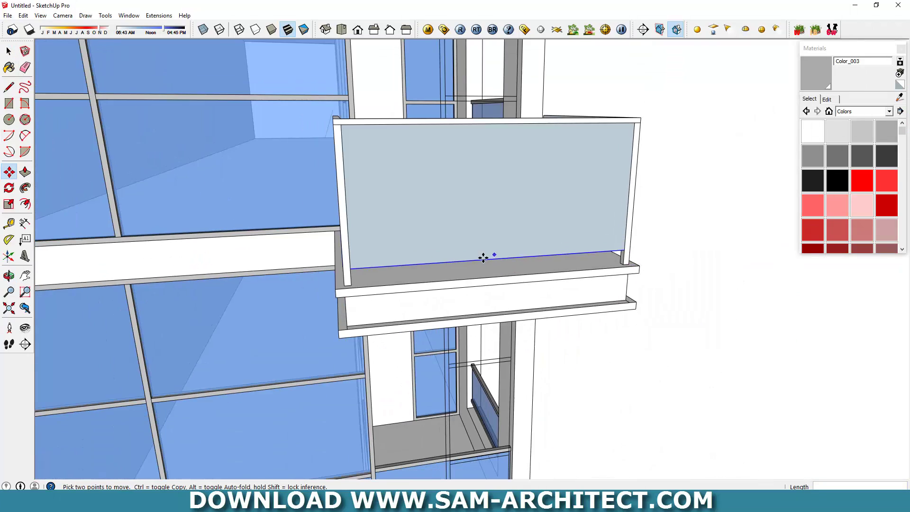
middle_drag(392, 282, 510, 238)
click(424, 242)
middle_drag(424, 242, 390, 254)
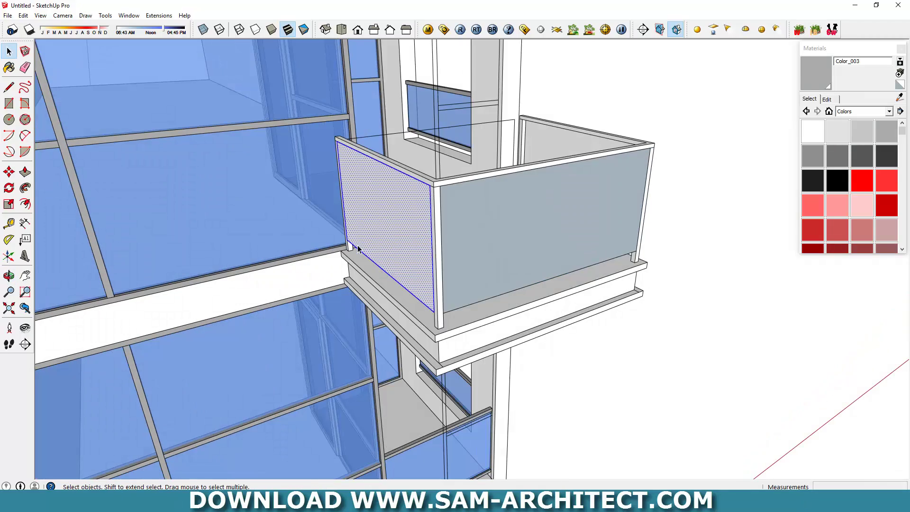
scroll(358, 247, up, 3)
click(351, 270)
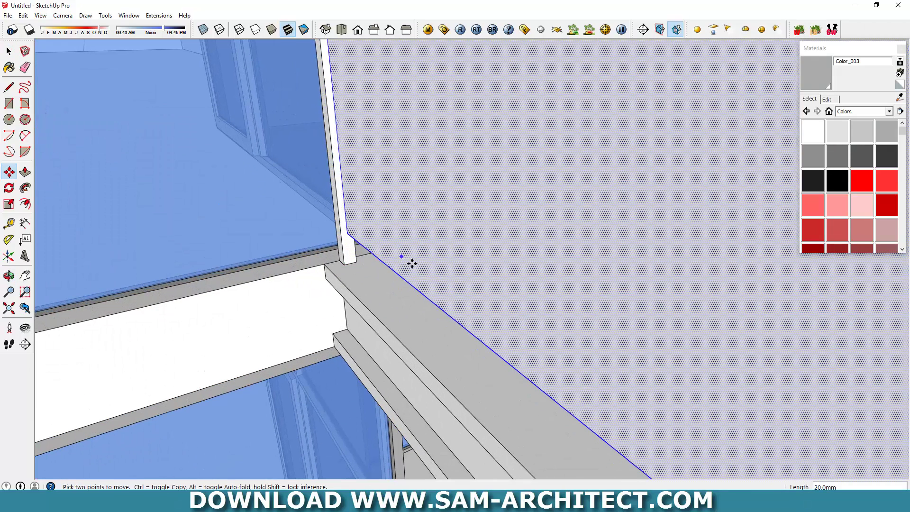
key(p)
key(space)
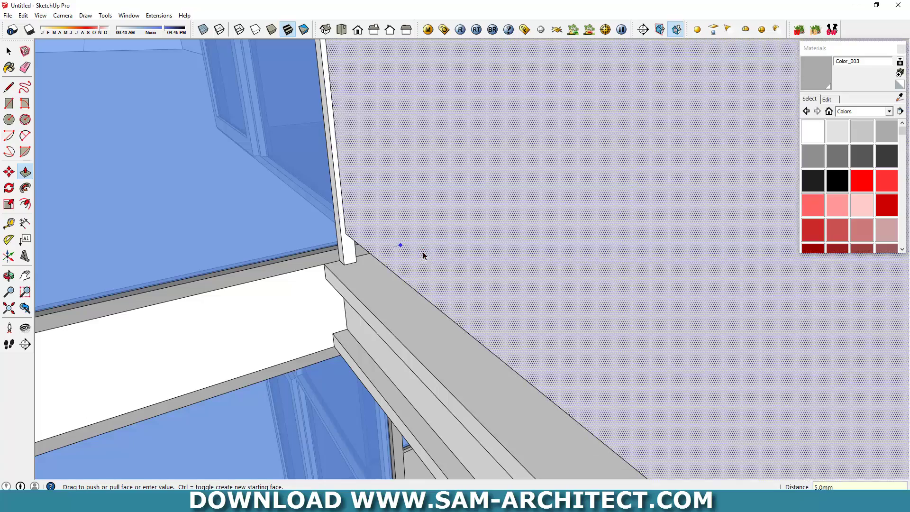
click(424, 243)
right_click(424, 243)
click(454, 320)
Reposition the front railing panel and reverse its face orientation.
scroll(303, 317, down, 5)
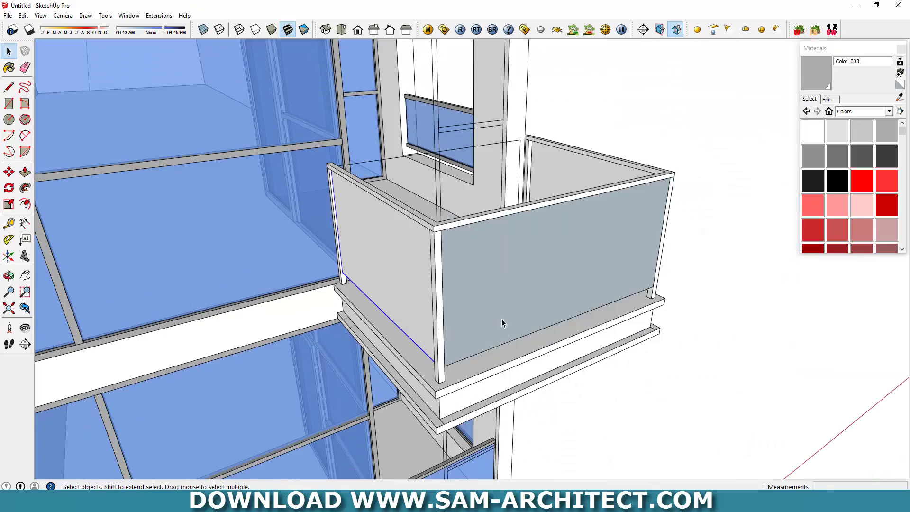
click(502, 318)
scroll(629, 304, up, 3)
scroll(673, 308, up, 2)
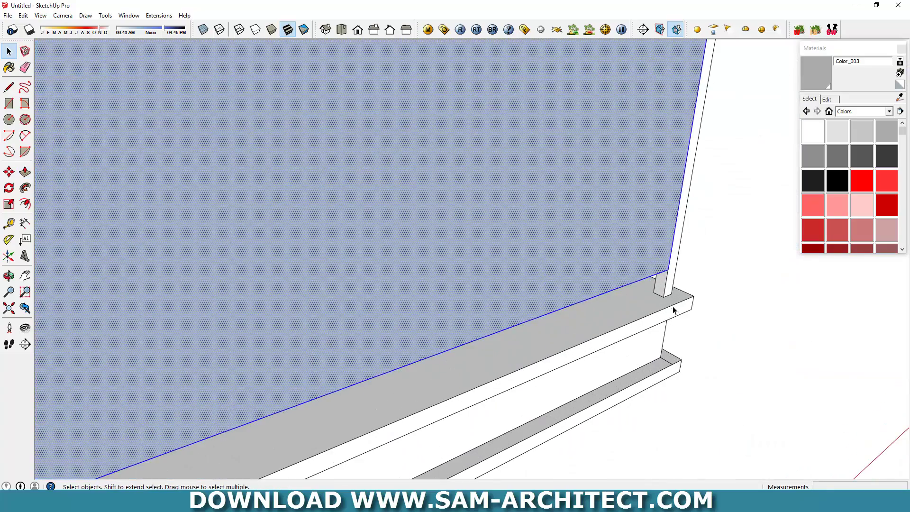
click(672, 303)
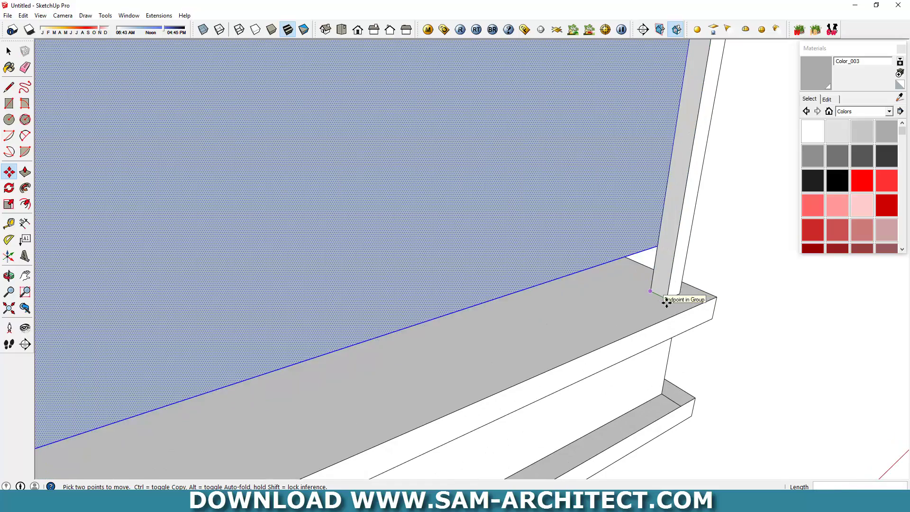
click(648, 275)
key(p)
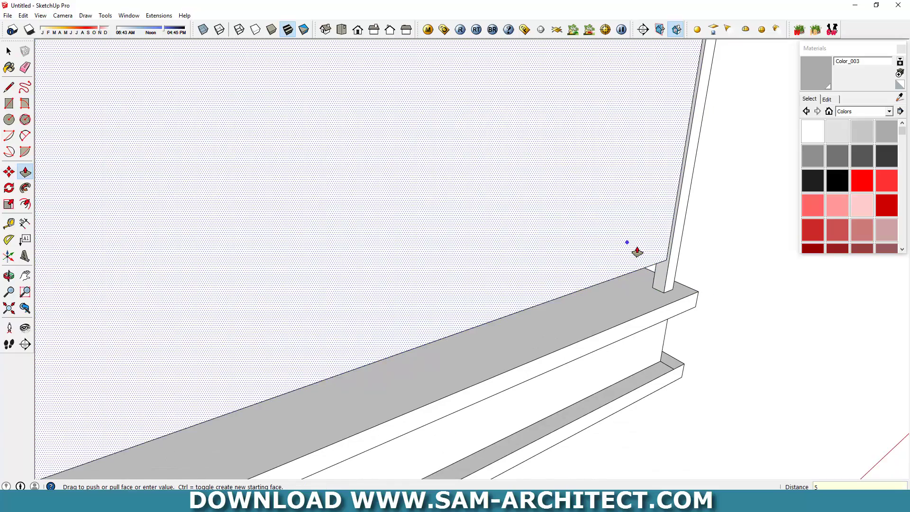
key(space)
scroll(571, 263, down, 5)
right_click(570, 259)
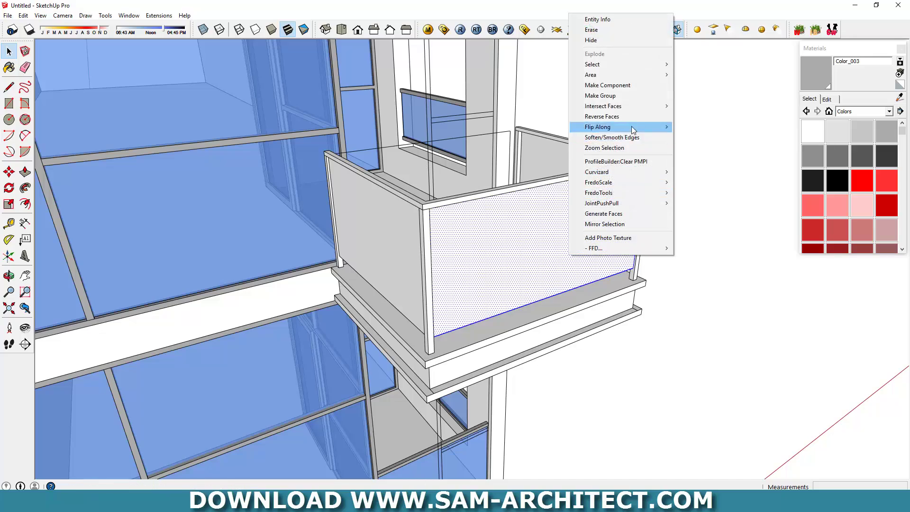
click(629, 127)
Give the front railing panel a 5 mm thickness and group it.
middle_drag(627, 127, 502, 256)
click(502, 256)
scroll(563, 262, up, 2)
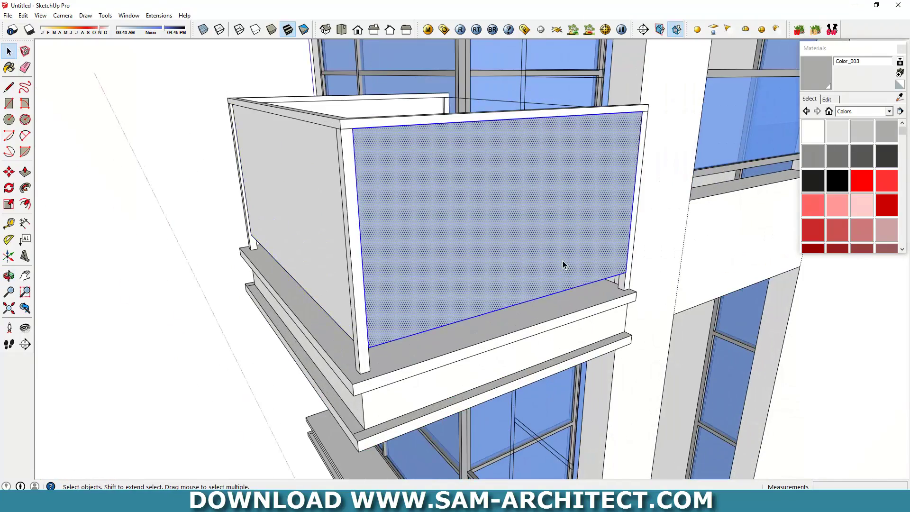
scroll(616, 284, up, 4)
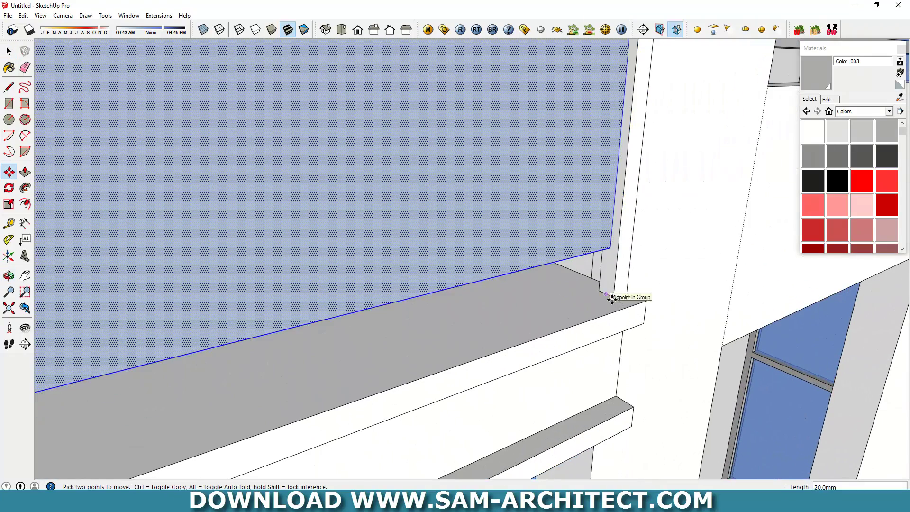
middle_drag(615, 298, 552, 265)
key(space)
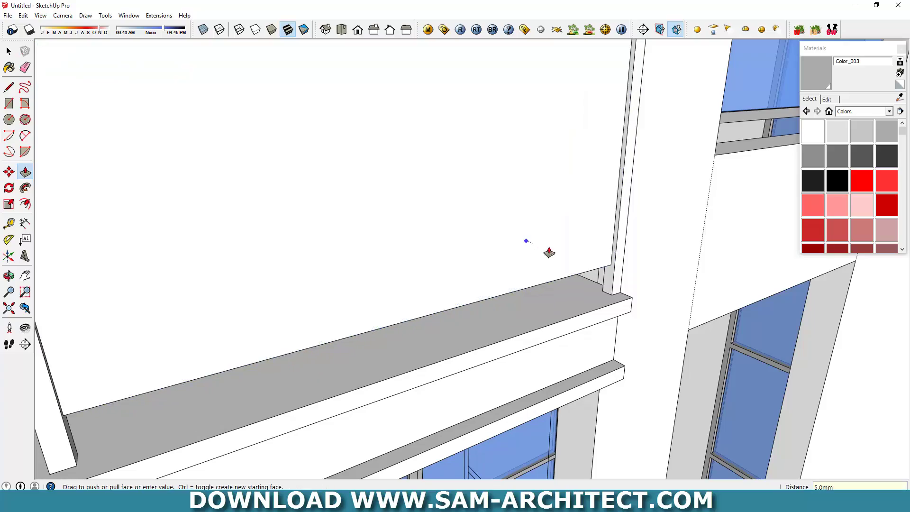
scroll(540, 246, down, 5)
right_click(528, 228)
click(549, 302)
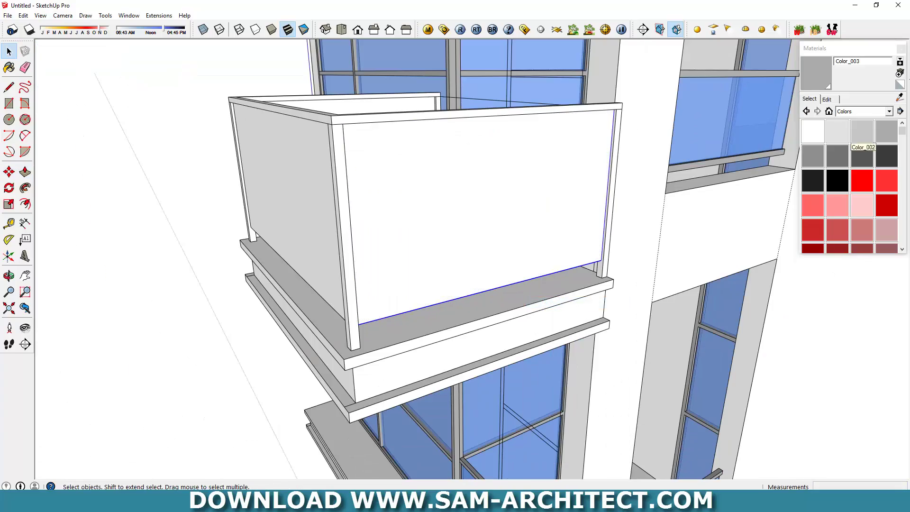
Paint both railing panels with the Translucent_Glass_Blue material sampled from the windows.
click(518, 105)
click(514, 188)
click(302, 176)
middle_drag(303, 177, 355, 116)
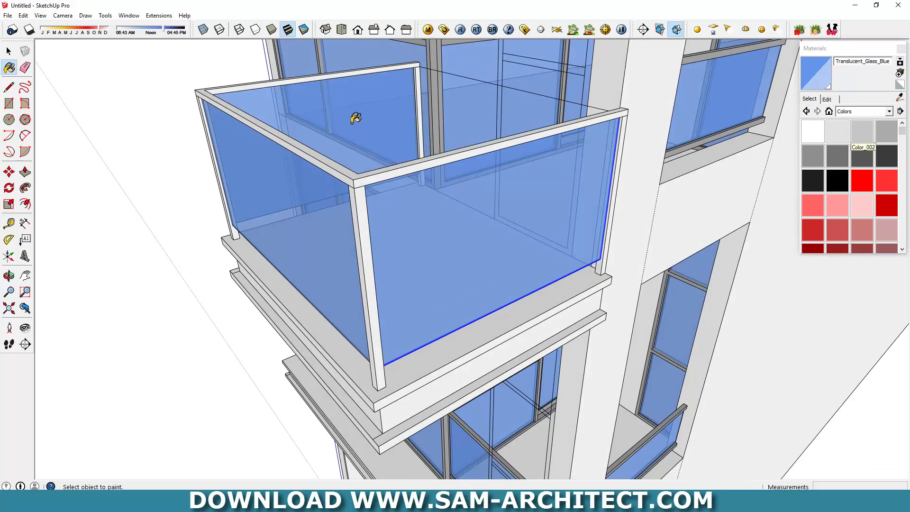
scroll(239, 222, down, 3)
key(space)
middle_drag(238, 223, 441, 147)
scroll(441, 147, up, 2)
Paint the railing posts with grey Color_003 sampled from the side wall.
click(899, 97)
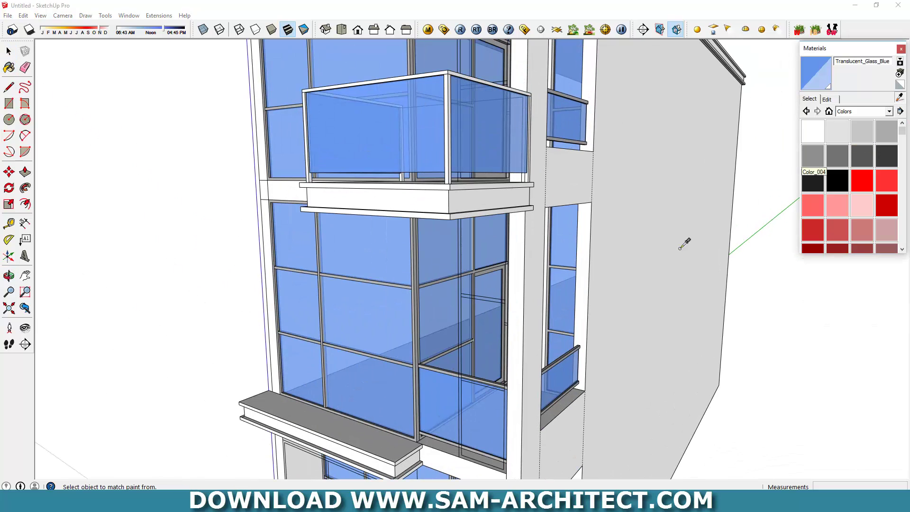
mouse_move(471, 182)
middle_down()
mouse_move(471, 230)
mouse_move(564, 240)
middle_up()
scroll(381, 281, up, 3)
click(381, 282)
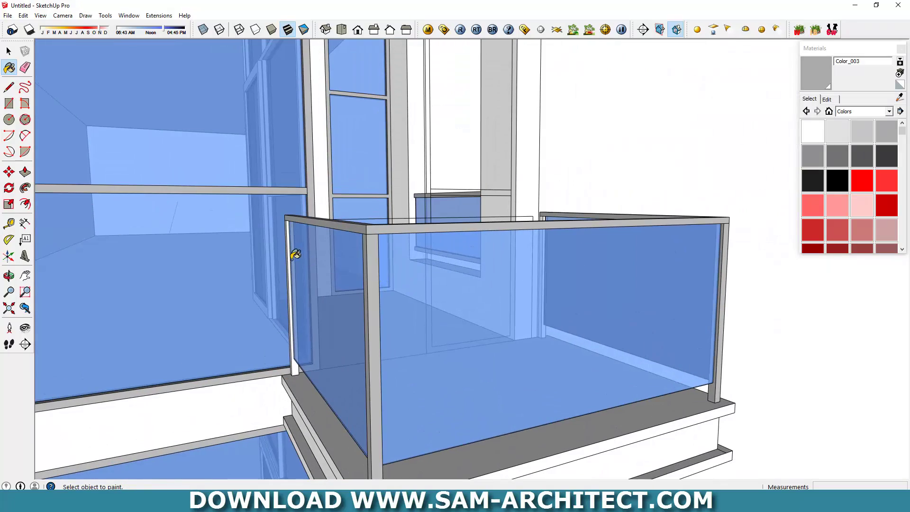
click(293, 253)
middle_drag(294, 253, 549, 231)
scroll(550, 232, up, 2)
scroll(550, 231, down, 3)
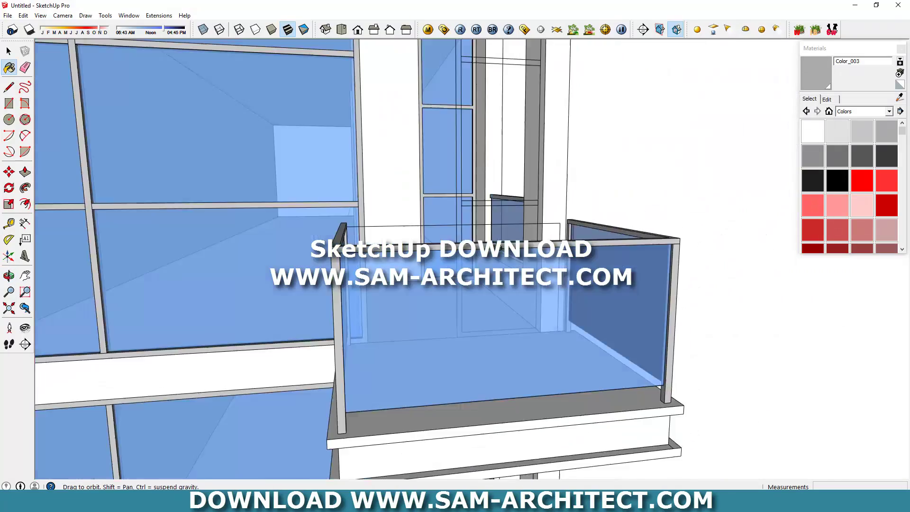
scroll(589, 309, down, 3)
Orbit around the building to a close corner view of the ground floor.
mouse_move(589, 309)
middle_down()
mouse_move(585, 217)
mouse_move(617, 297)
mouse_move(808, 272)
mouse_move(521, 379)
mouse_move(501, 416)
mouse_move(635, 349)
mouse_move(609, 222)
mouse_move(567, 257)
mouse_move(619, 318)
mouse_move(421, 246)
middle_up()
scroll(541, 261, up, 3)
scroll(534, 258, down, 5)
scroll(421, 246, up, 5)
mouse_move(420, 245)
mouse_down()
mouse_move(416, 227)
mouse_move(544, 229)
mouse_move(528, 240)
mouse_move(554, 229)
mouse_move(503, 211)
mouse_move(518, 282)
mouse_move(557, 251)
mouse_up()
scroll(554, 230, down, 3)
key(space)
mouse_move(558, 251)
middle_down()
mouse_move(531, 331)
mouse_move(521, 420)
mouse_move(430, 412)
middle_up()
scroll(530, 331, up, 3)
key(o)
mouse_move(430, 412)
mouse_down()
mouse_move(490, 398)
mouse_move(361, 414)
mouse_move(550, 412)
mouse_up()
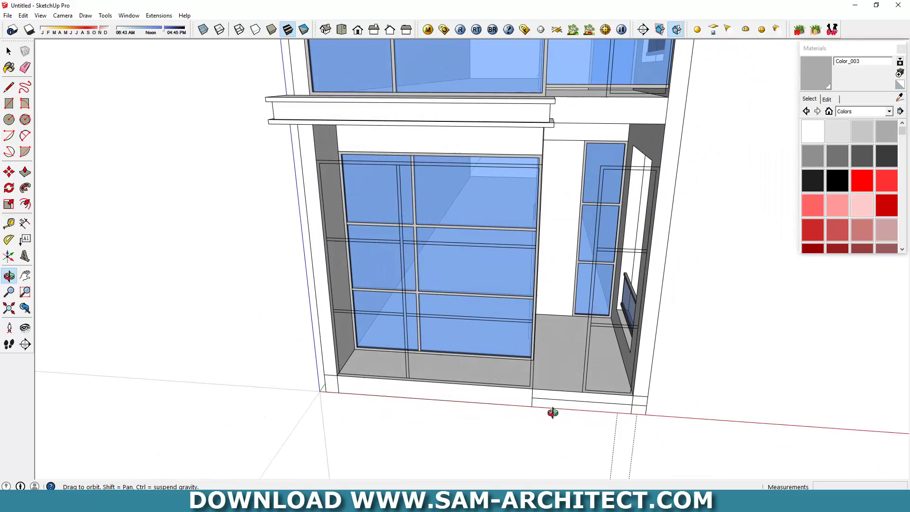
Extrude the entrance step rectangle 1000 mm and make it a group.
key(space)
scroll(547, 436, up, 3)
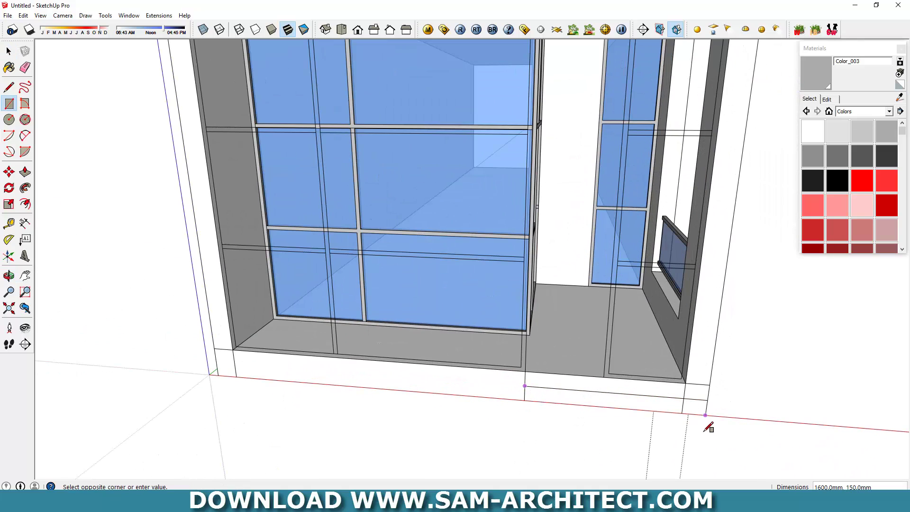
scroll(682, 421, down, 1)
key(p)
click(618, 404)
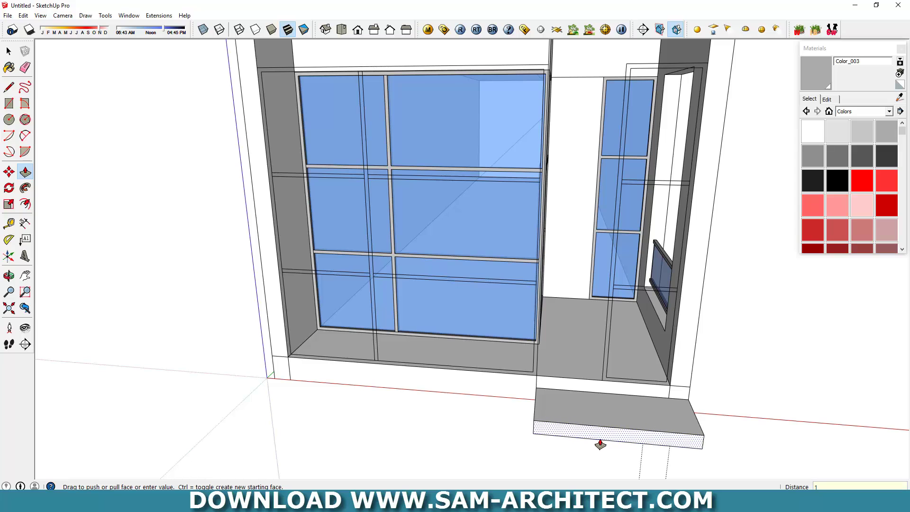
text(000)
key(Return)
scroll(593, 431, down, 2)
key(space)
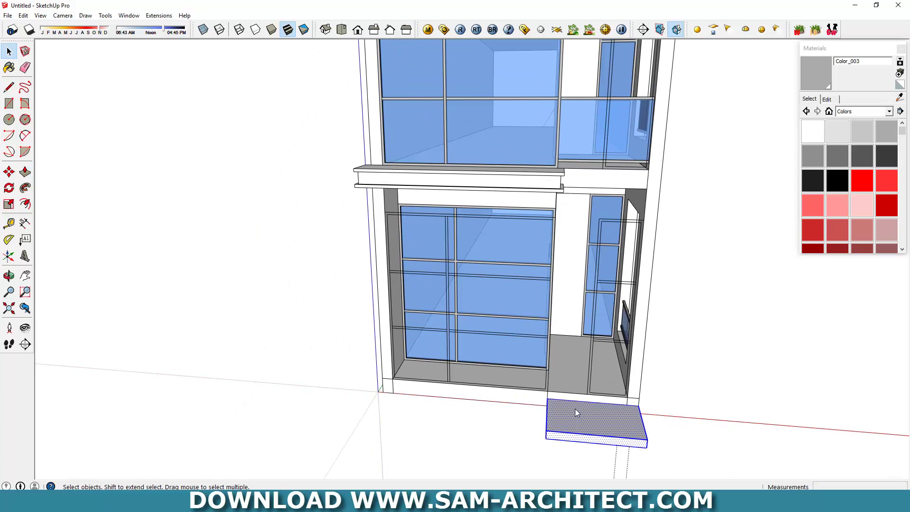
right_click(577, 413)
click(590, 246)
Draw a planter rectangle on the ground and offset its outline 100 mm inward.
key(r)
scroll(399, 428, up, 3)
scroll(368, 385, up, 2)
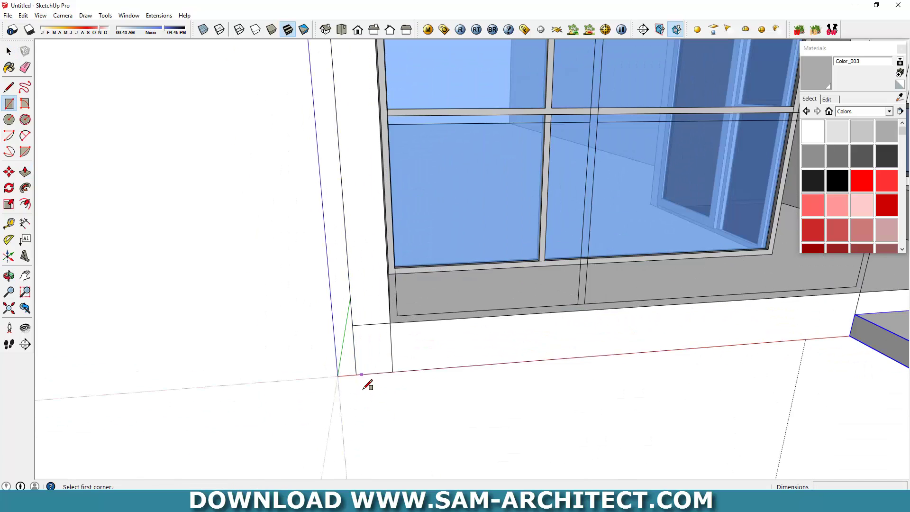
scroll(326, 396, down, 4)
scroll(497, 416, up, 2)
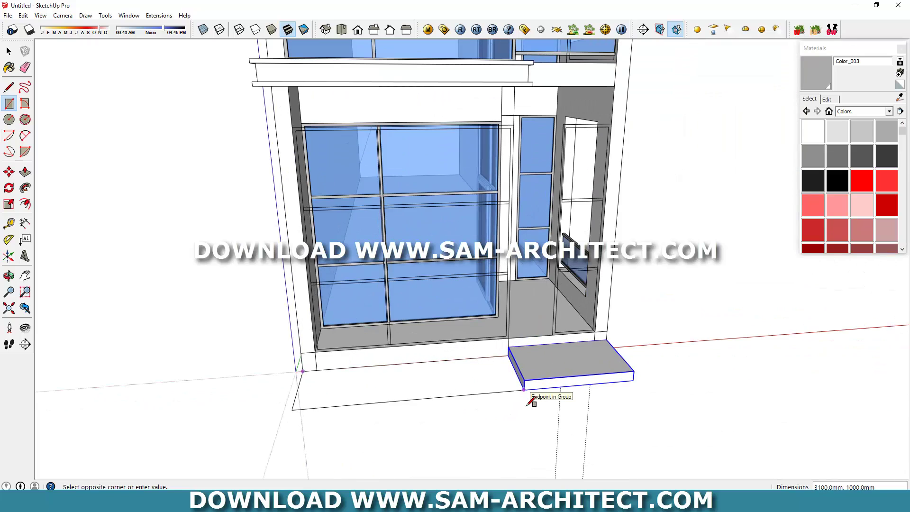
click(528, 403)
mouse_move(358, 395)
middle_down()
mouse_move(512, 447)
mouse_move(507, 376)
middle_up()
scroll(365, 426, up, 2)
key(f)
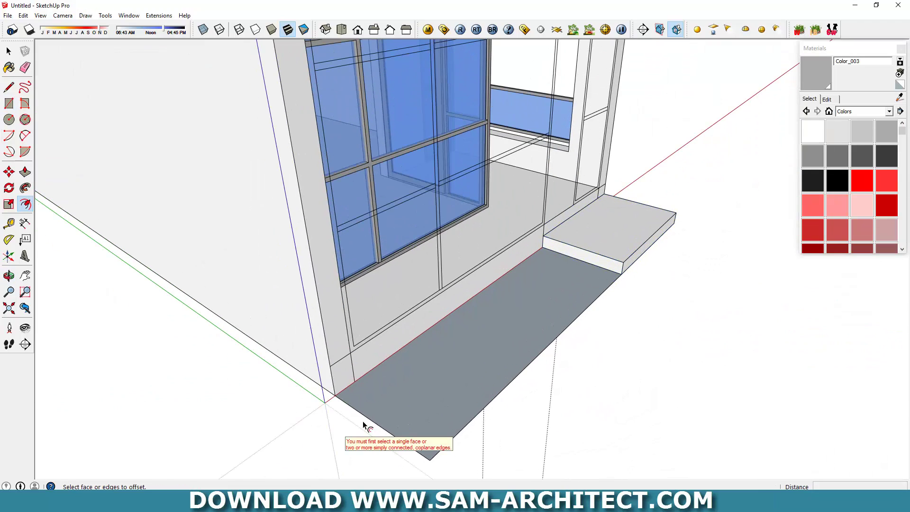
text(100)
key(Return)
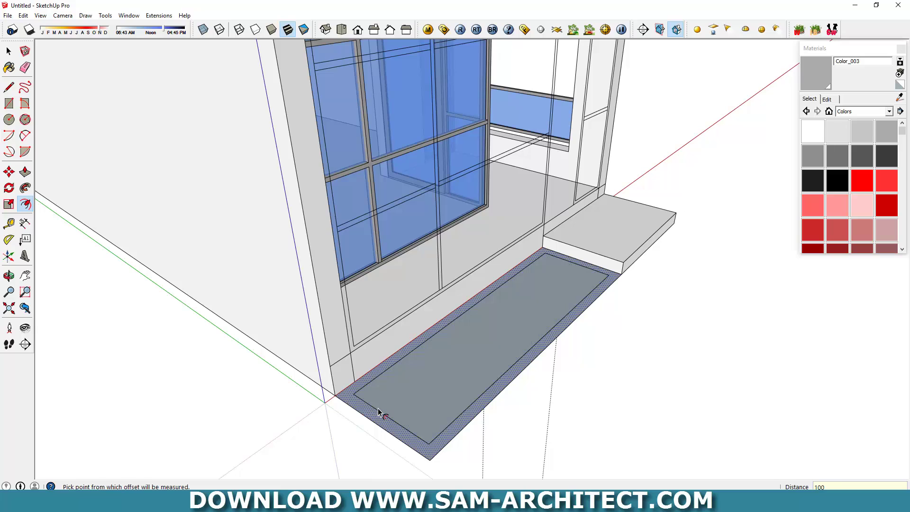
Recess the planter's inner face 150 mm, then raise the bed back up 50 mm.
middle_drag(380, 412, 619, 270)
key(p)
click(614, 272)
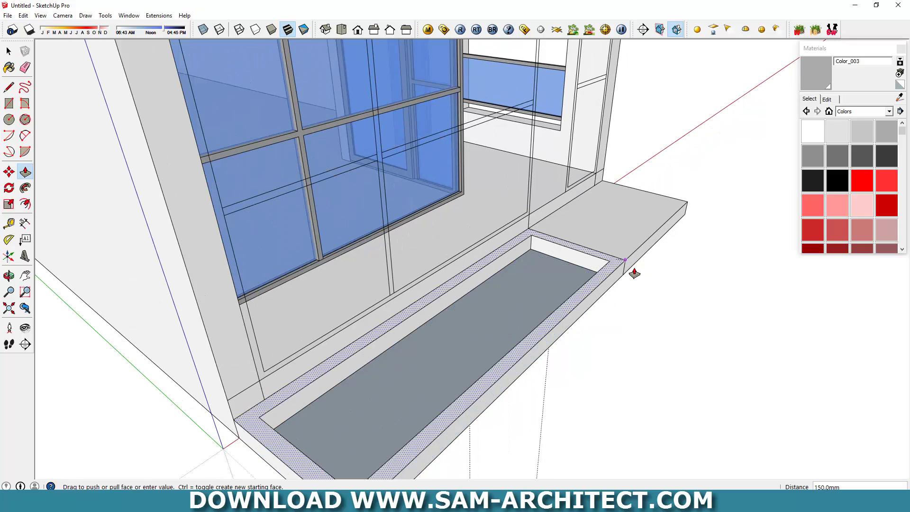
click(634, 273)
click(560, 287)
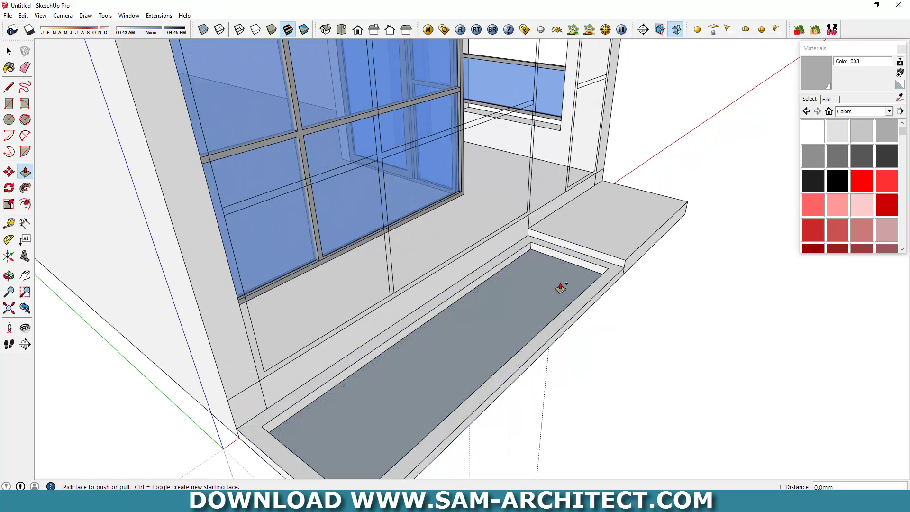
text(50)
key(Return)
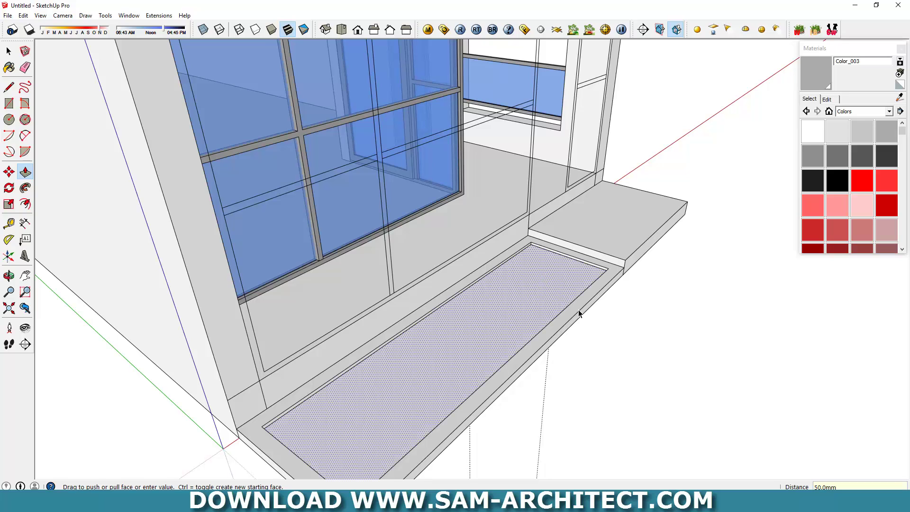
key(space)
Paint the planter bed with Vegetation grass and group the whole planter.
click(865, 112)
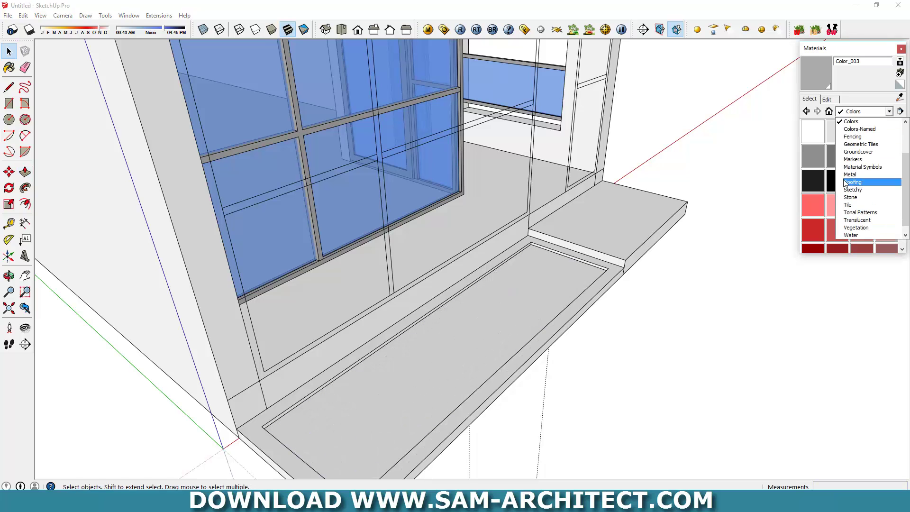
click(855, 228)
click(548, 313)
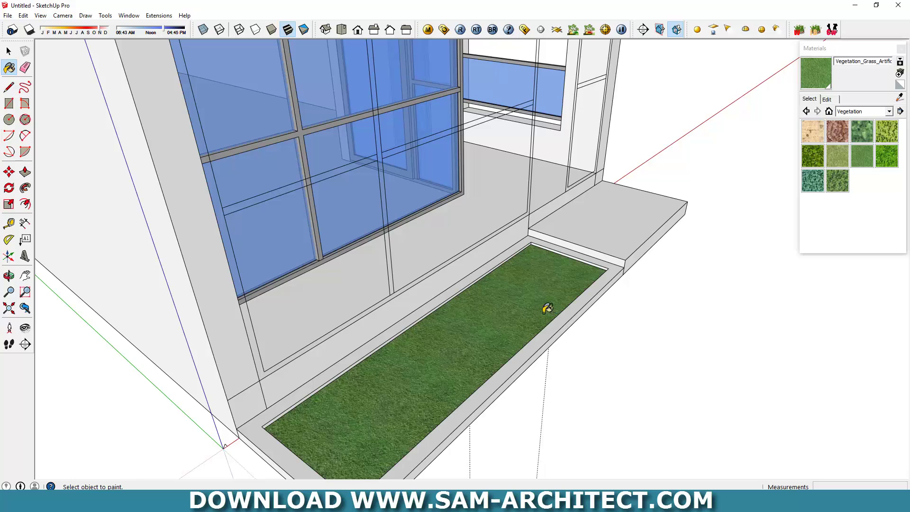
key(space)
triple_click(538, 314)
right_click(539, 315)
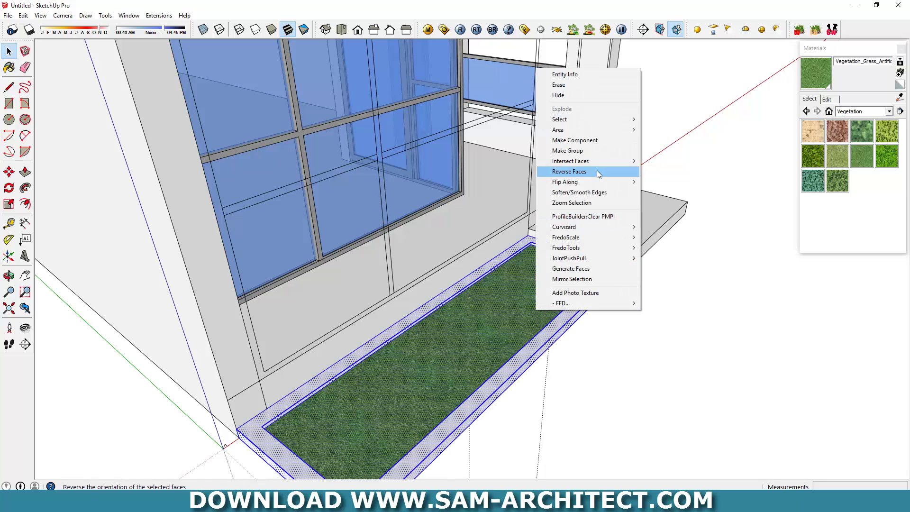
click(597, 151)
mouse_move(643, 262)
middle_down()
mouse_move(729, 287)
mouse_move(254, 256)
mouse_move(411, 283)
mouse_move(524, 191)
mouse_move(224, 219)
mouse_move(578, 301)
mouse_move(545, 275)
mouse_move(525, 285)
mouse_move(812, 239)
mouse_move(823, 260)
mouse_move(731, 250)
mouse_move(459, 256)
middle_up()
scroll(412, 286, down, 10)
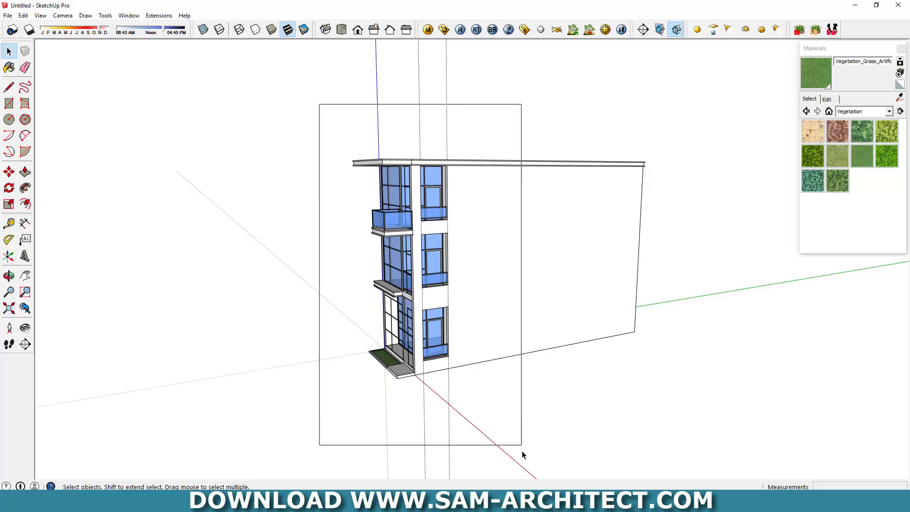
Copy the front facade's windows and balconies along the green axis to the side wall's far end.
drag(522, 450, 522, 452)
scroll(402, 406, up, 3)
scroll(402, 406, up, 3)
key(m)
click(475, 384)
key(ctrl)
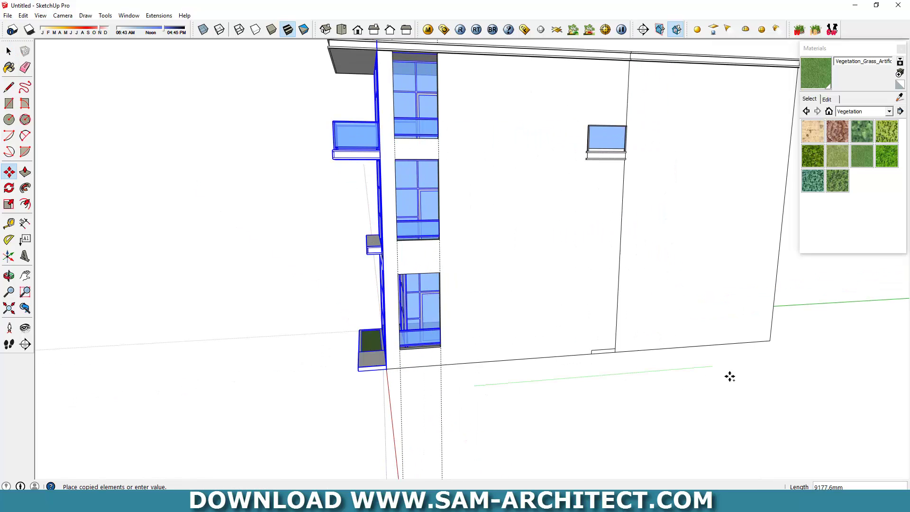
shift+middle_drag(730, 377, 555, 374)
click(599, 371)
key(space)
right_click(567, 327)
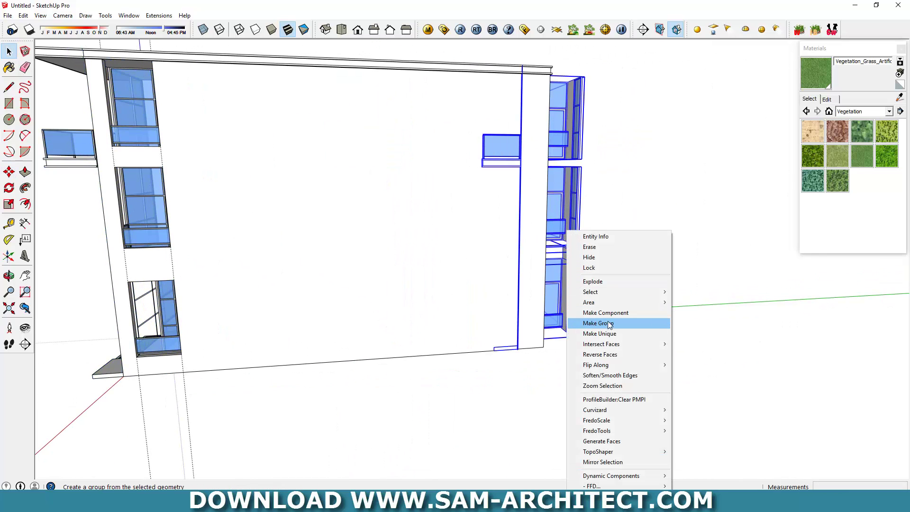
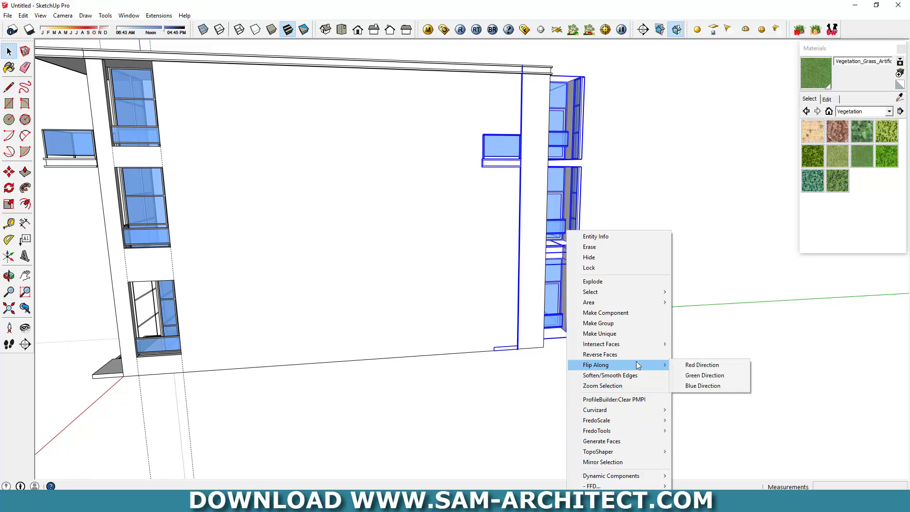
Mirror the copied glazing group along the green and red axes.
click(697, 375)
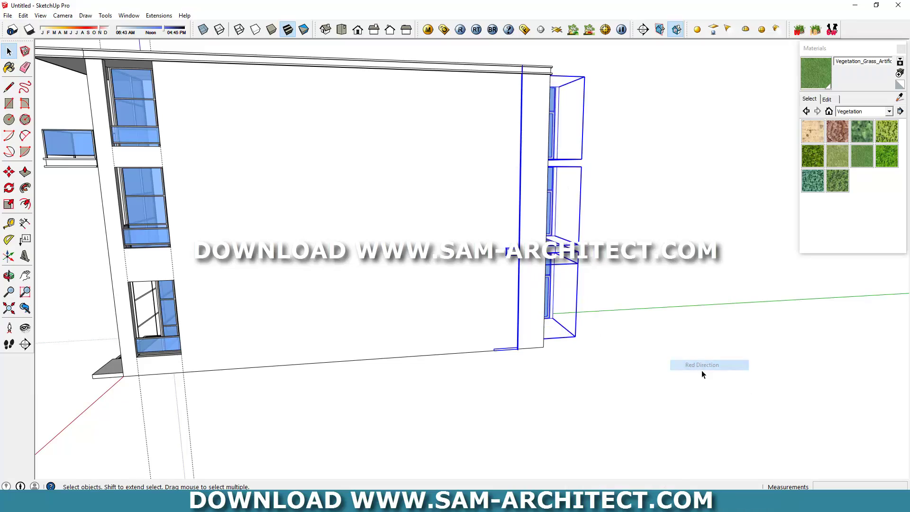
mouse_move(701, 371)
middle_down()
mouse_move(335, 355)
mouse_move(424, 356)
mouse_move(449, 420)
mouse_move(177, 373)
mouse_move(302, 432)
mouse_move(437, 391)
middle_up()
key(ctrl+z)
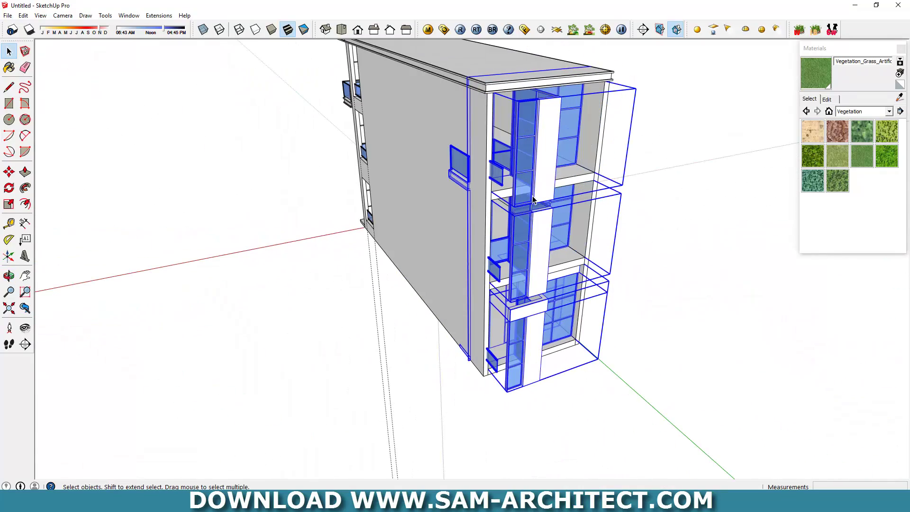
right_click(526, 188)
mouse_move(562, 321)
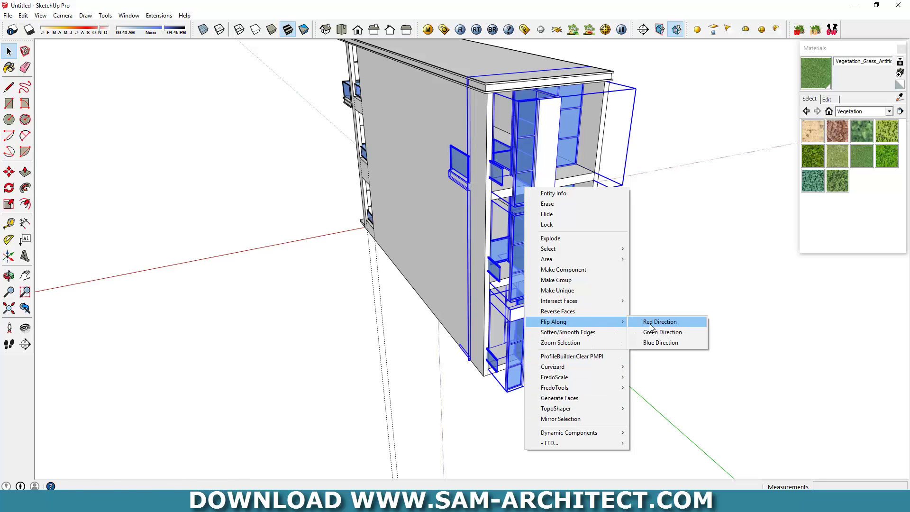
click(650, 326)
Move the flipped glazing onto the building corner above the planter.
middle_drag(596, 296, 703, 323)
scroll(507, 415, up, 5)
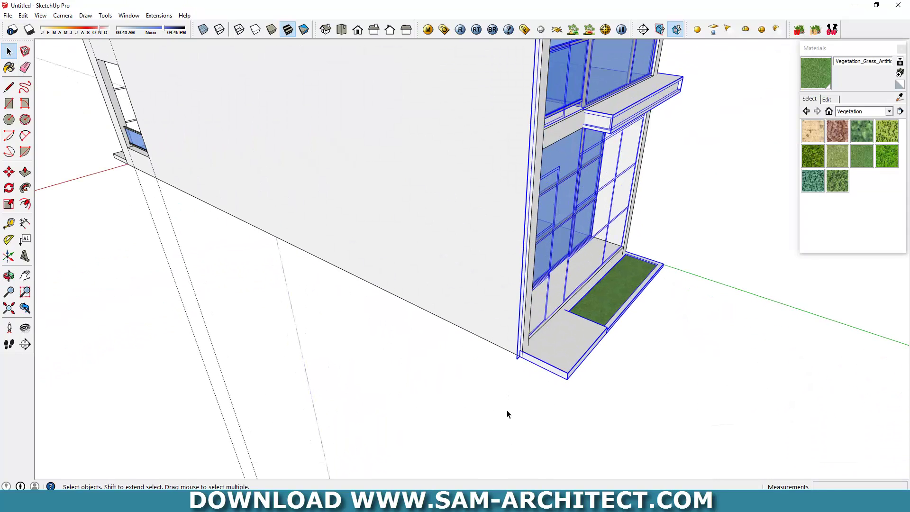
click(534, 400)
scroll(563, 384, up, 2)
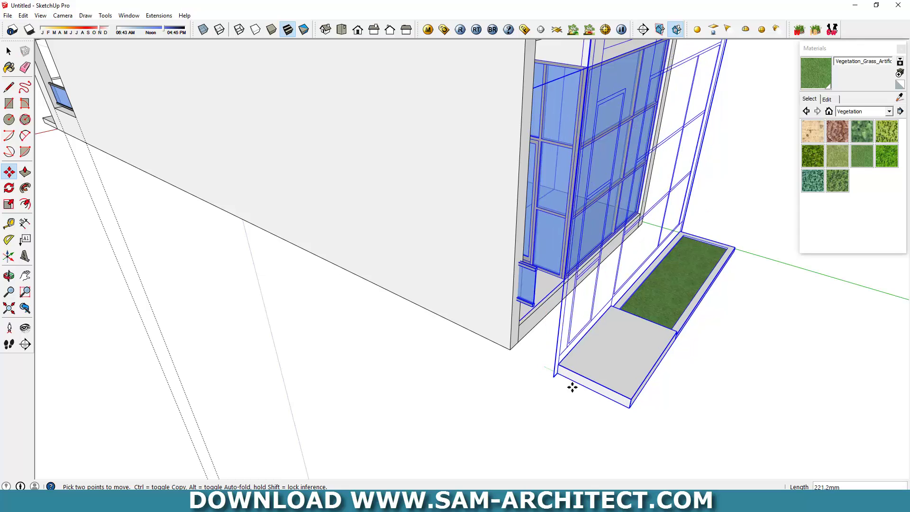
scroll(545, 369, down, 2)
click(516, 354)
scroll(521, 365, down, 5)
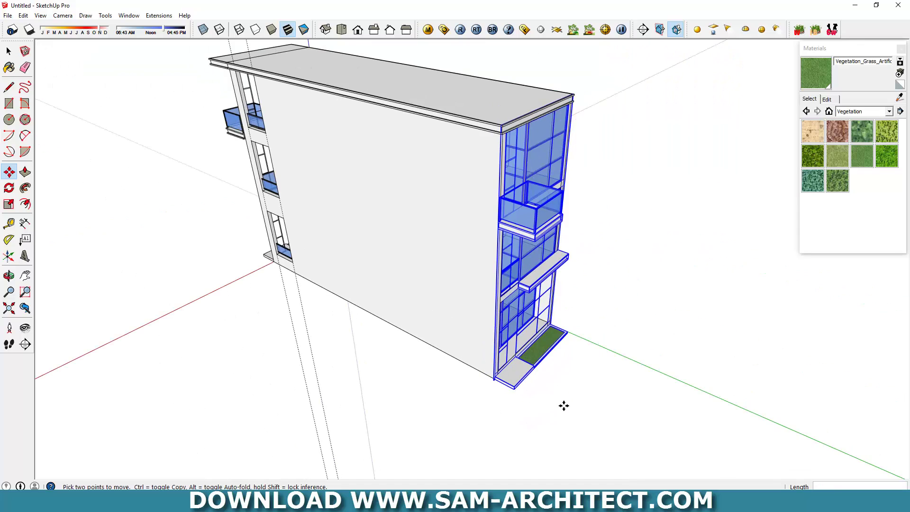
key(space)
Orbit around the glazed facade and side wall, and select the roof slab.
middle_drag(645, 354, 376, 319)
scroll(474, 325, up, 3)
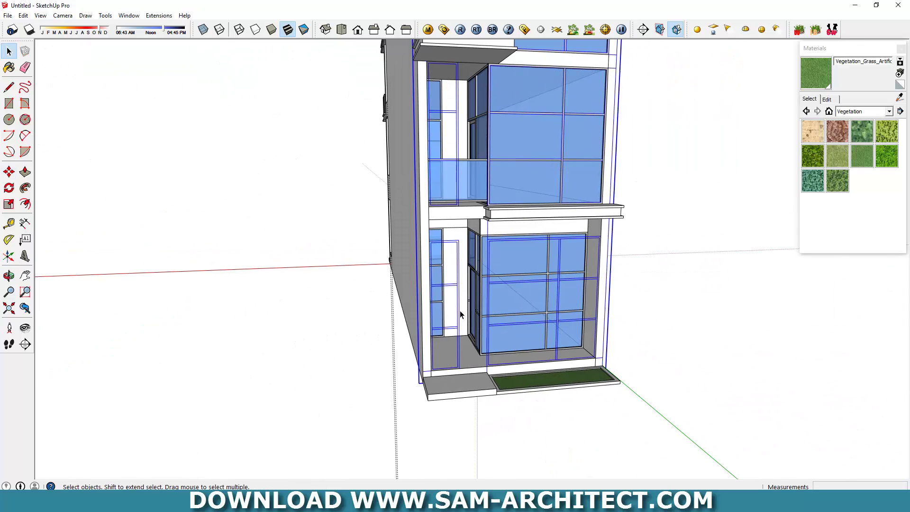
scroll(460, 314, down, 3)
mouse_move(462, 294)
middle_down()
mouse_move(468, 258)
mouse_move(523, 178)
middle_up()
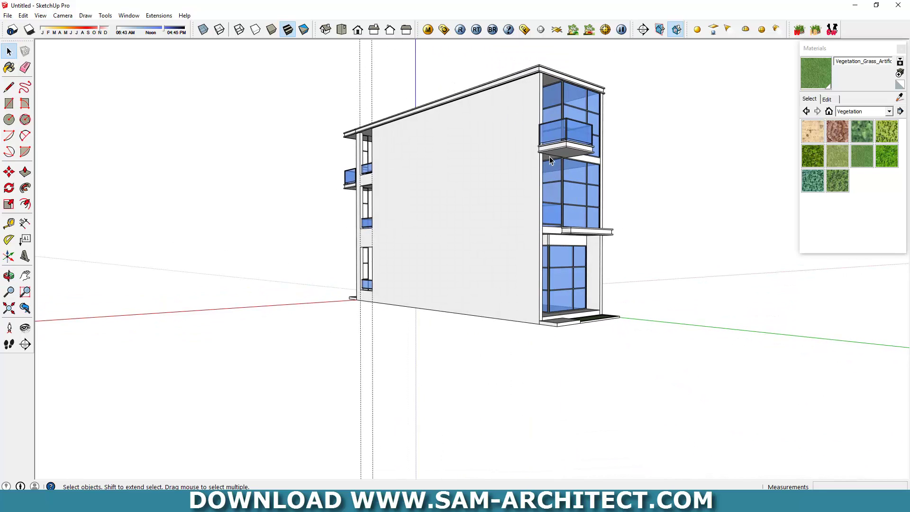
scroll(550, 160, down, 3)
scroll(536, 234, up, 4)
click(536, 235)
middle_drag(537, 235, 749, 314)
Select the edges of the top and middle windows on the long side wall.
scroll(665, 313, up, 3)
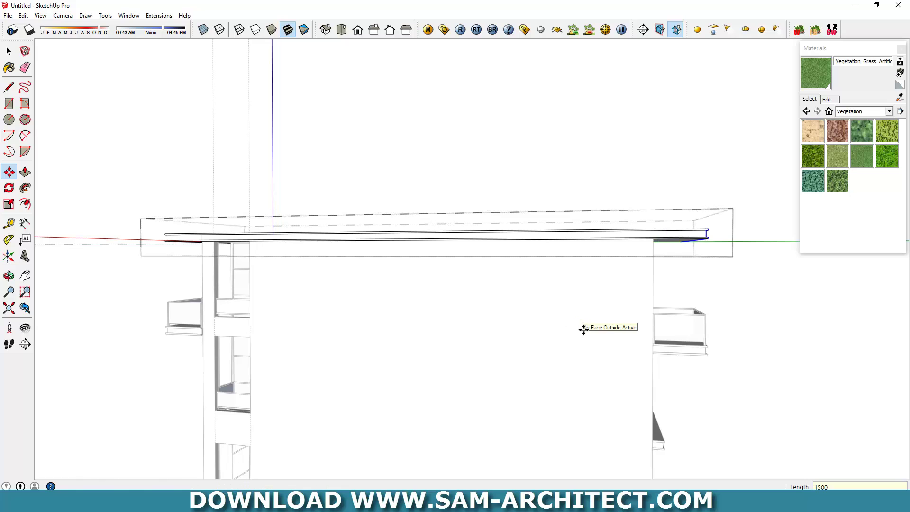
key(space)
mouse_move(854, 340)
middle_down()
mouse_move(381, 304)
mouse_move(492, 272)
middle_up()
scroll(508, 244, up, 2)
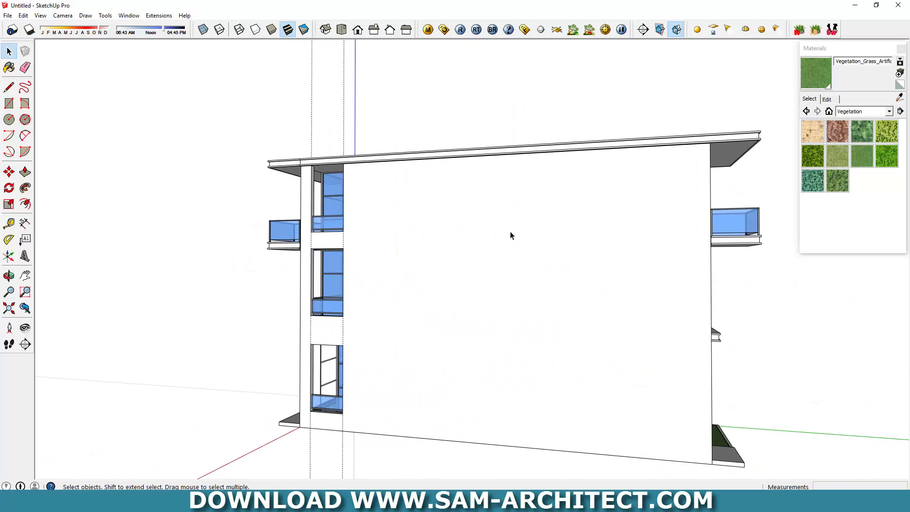
middle_drag(510, 232, 334, 237)
ctrl+click(313, 221)
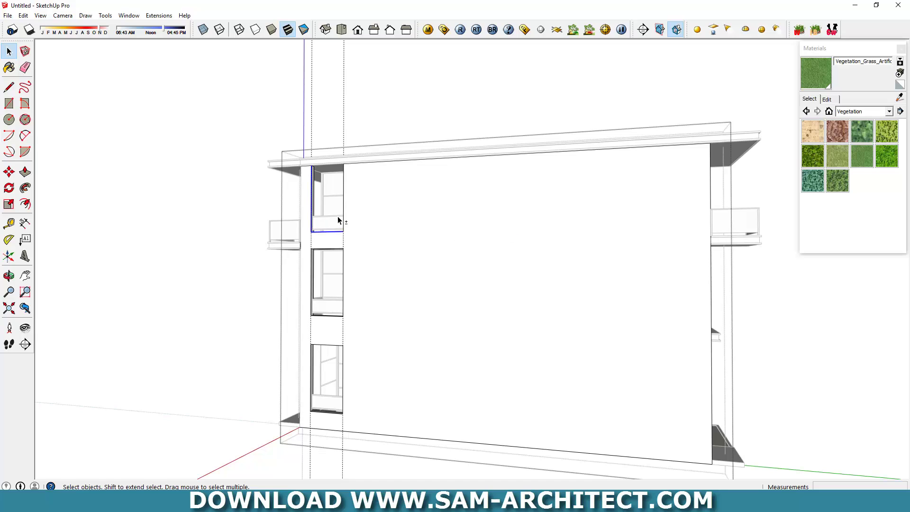
shift+click(346, 257)
scroll(332, 258, up, 3)
shift+click(304, 268)
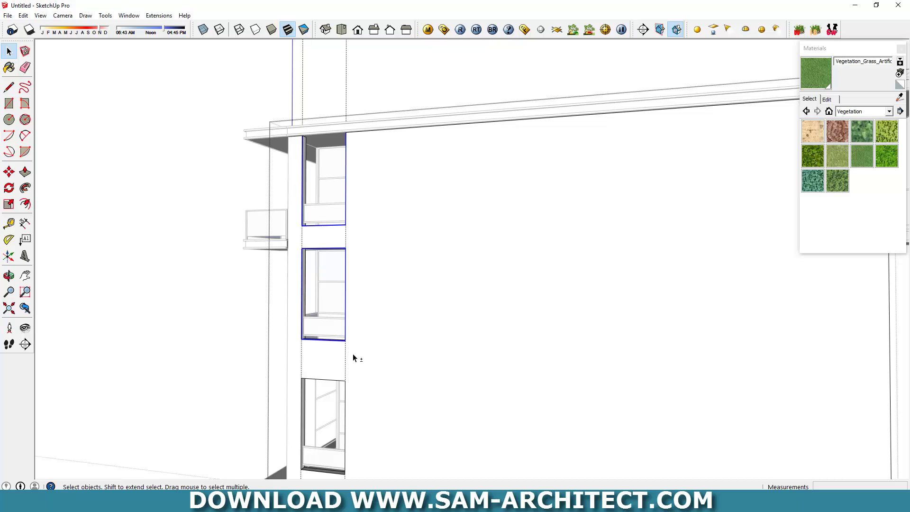
Add all four edges of the lowest window to the selection.
shift+middle_drag(352, 354, 325, 295)
shift+click(323, 289)
shift+click(300, 353)
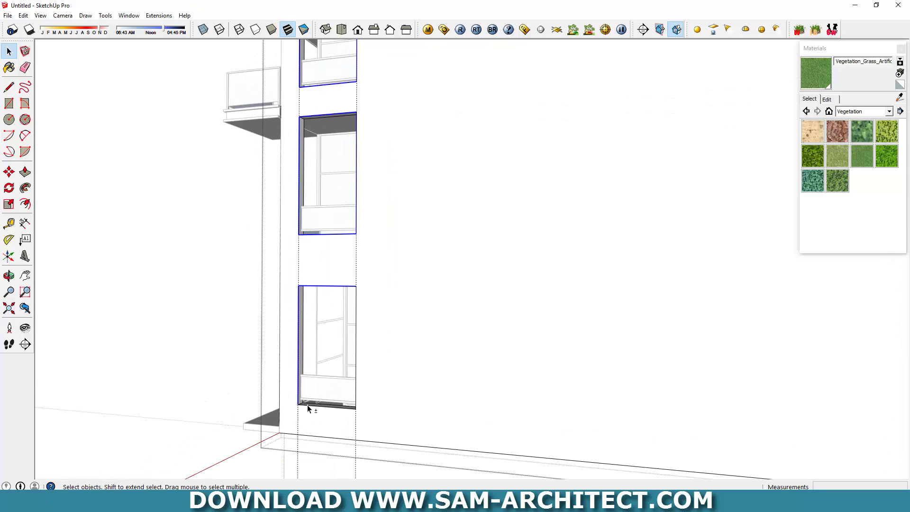
shift+click(308, 411)
shift+click(356, 374)
scroll(356, 393, down, 3)
Copy the three window outlines 13500 along the wall to its far end.
key(m)
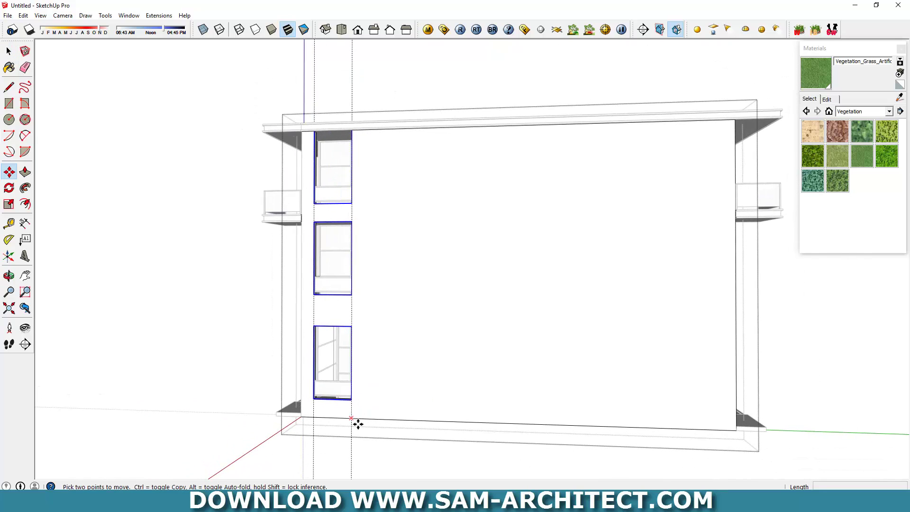
click(351, 418)
key(ctrl)
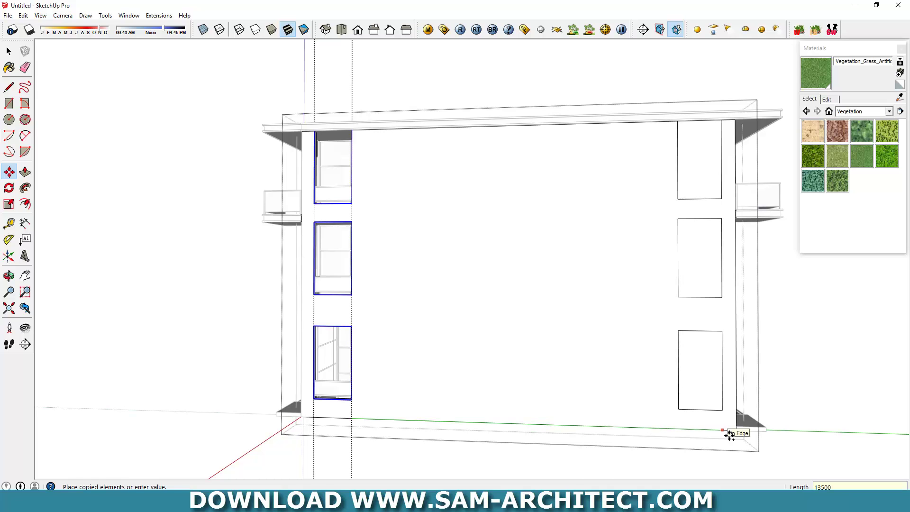
key(Return)
key(space)
click(687, 371)
mouse_move(687, 371)
middle_down()
mouse_move(705, 383)
mouse_move(658, 373)
middle_up()
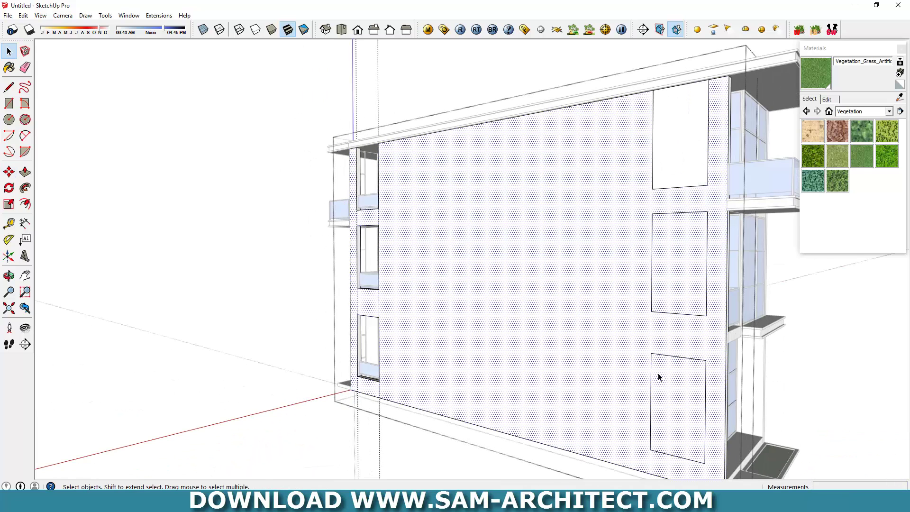
Retrace the copied window edges with lines to close their faces.
scroll(657, 374, down, 2)
key(l)
click(655, 356)
click(700, 361)
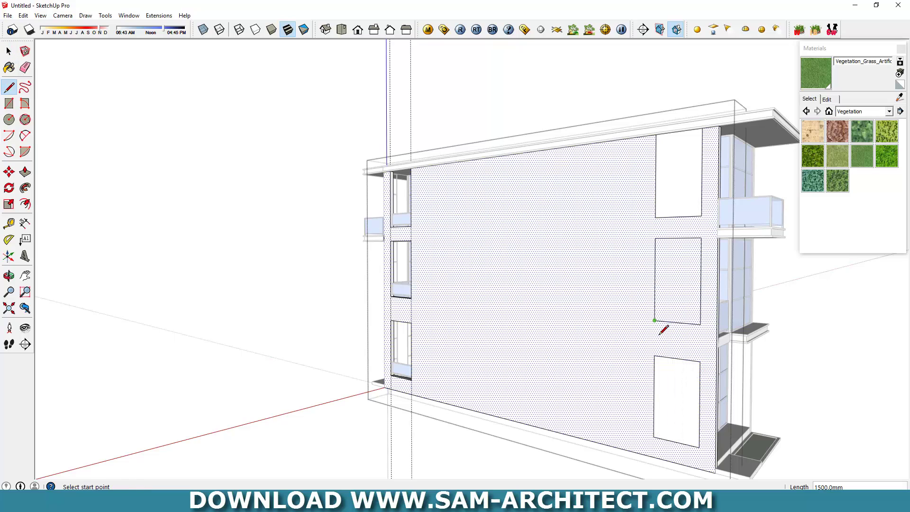
click(699, 324)
Recess the lower, middle and upper copied windows 200mm into the wall.
key(p)
middle_drag(654, 408, 655, 417)
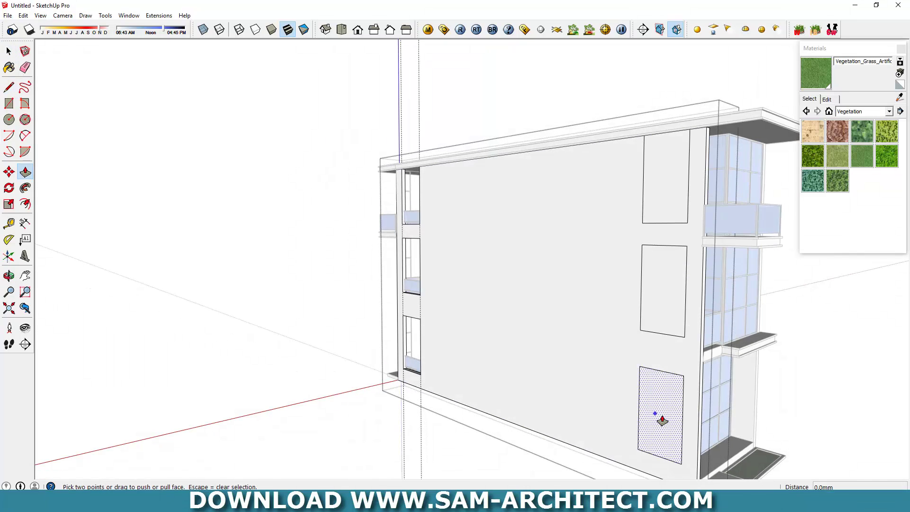
double_click(673, 403)
double_click(662, 304)
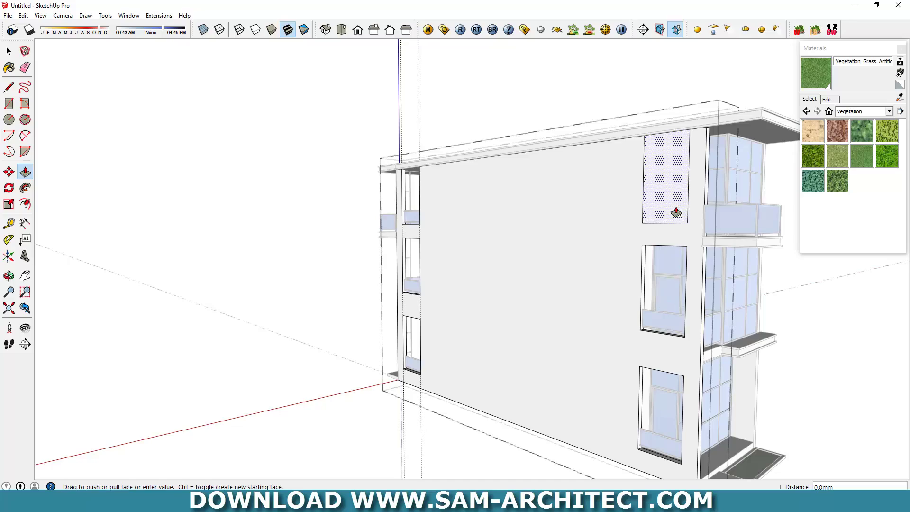
double_click(662, 209)
scroll(662, 209, down, 2)
key(space)
mouse_move(581, 173)
middle_down()
mouse_move(414, 285)
mouse_move(524, 234)
mouse_move(471, 311)
middle_up()
scroll(403, 266, up, 3)
scroll(668, 199, down, 3)
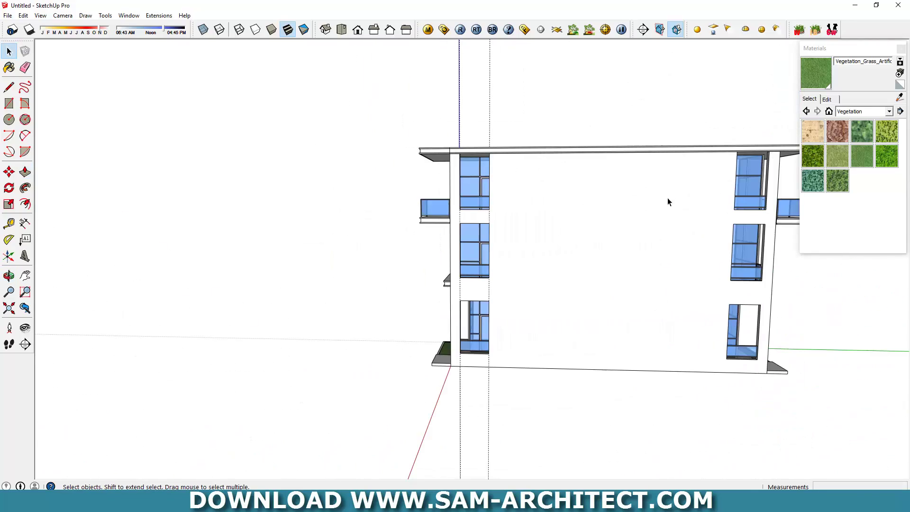
mouse_move(668, 199)
middle_down()
mouse_move(429, 143)
mouse_move(295, 199)
mouse_move(178, 224)
mouse_move(696, 198)
mouse_move(382, 203)
mouse_move(565, 260)
mouse_move(582, 217)
mouse_move(461, 238)
mouse_move(469, 254)
mouse_move(578, 228)
mouse_move(548, 257)
mouse_move(544, 209)
mouse_move(572, 183)
mouse_move(524, 282)
mouse_move(396, 265)
mouse_move(426, 286)
middle_up()
Abandon a rectangle and draw a vertical line up from the wall's bottom edge.
click(524, 283)
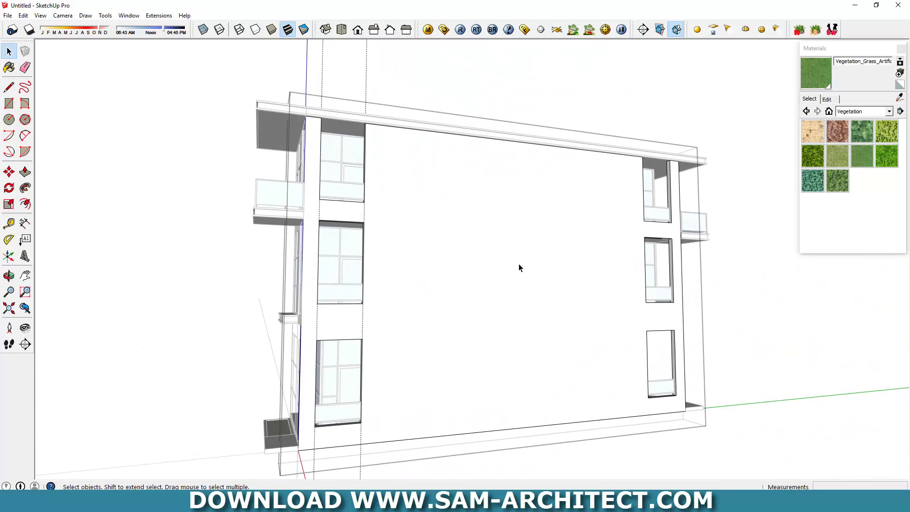
key(r)
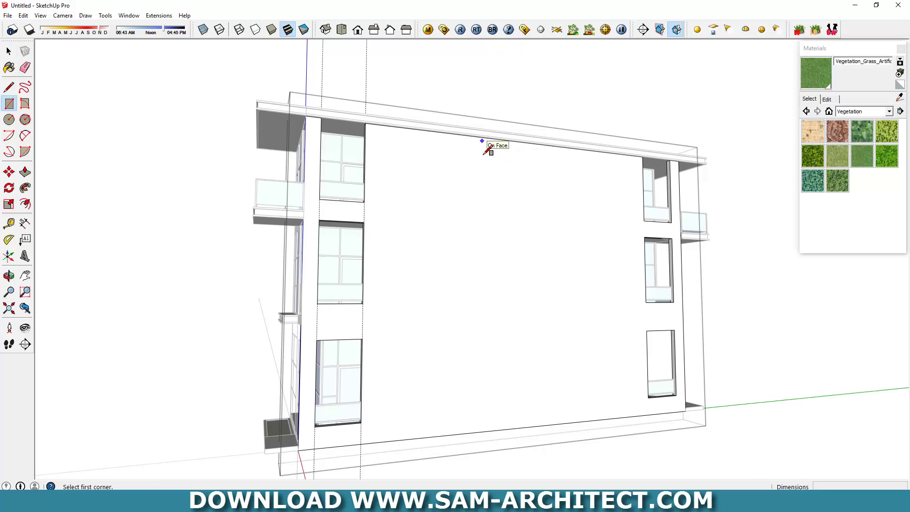
click(483, 142)
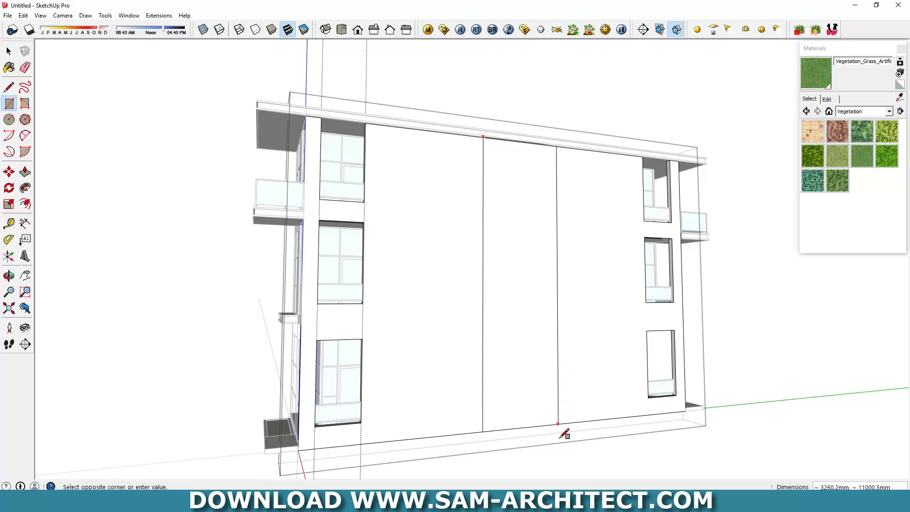
key(Escape)
key(l)
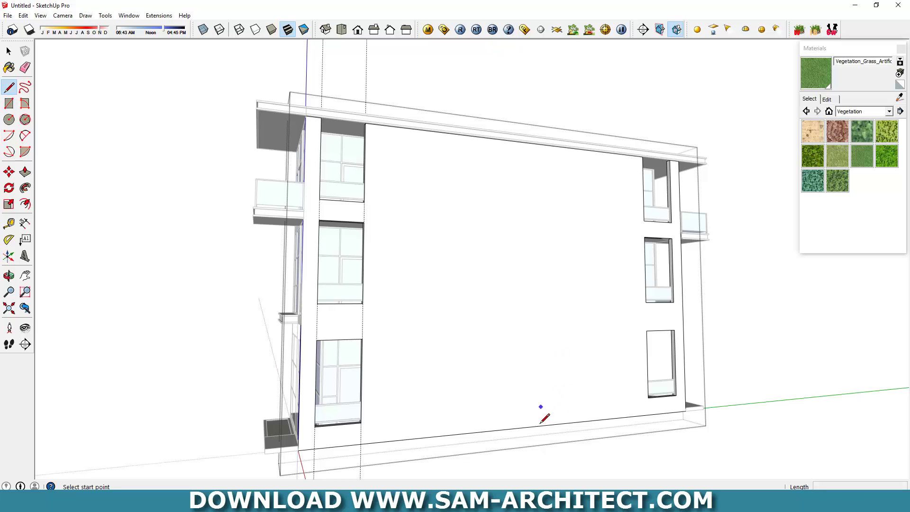
click(520, 427)
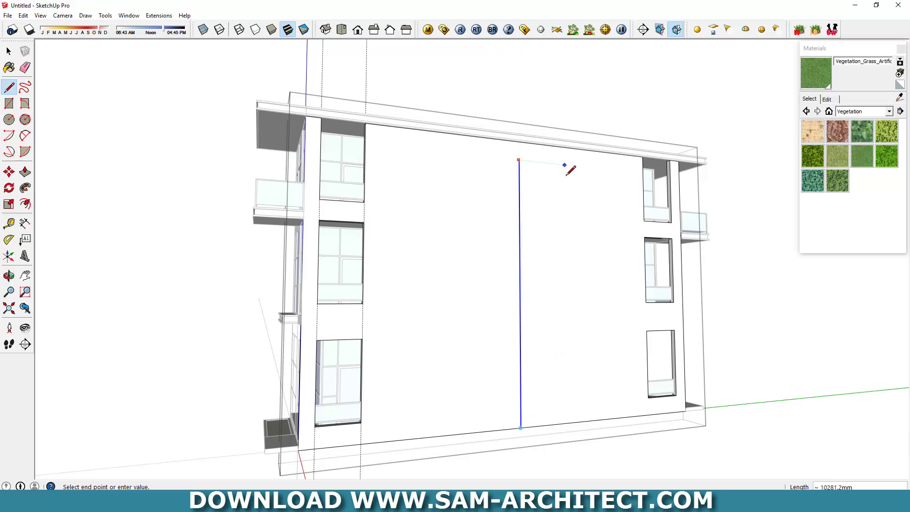
middle_drag(571, 158, 459, 315)
scroll(459, 314, up, 3)
Copy the vertical line sideways to a typed offset along the wall.
key(space)
click(510, 295)
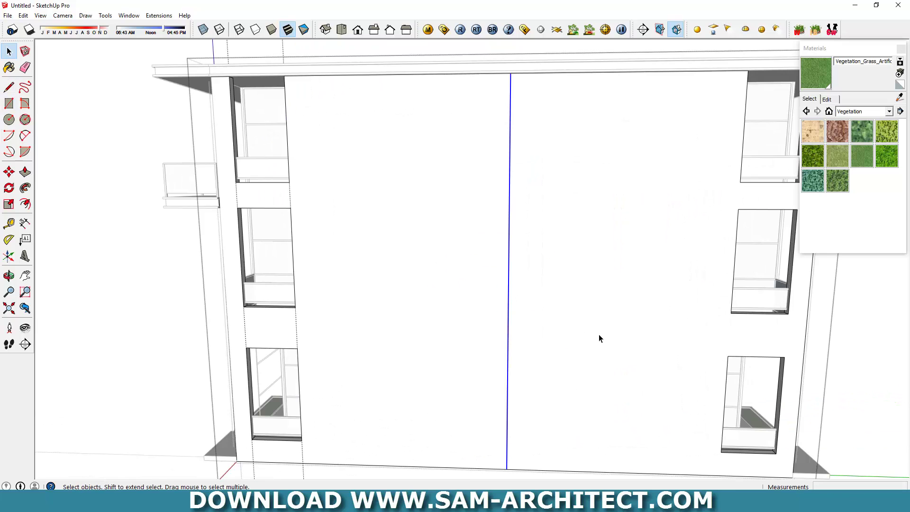
text(m1)
key(ctrl)
text(2000)
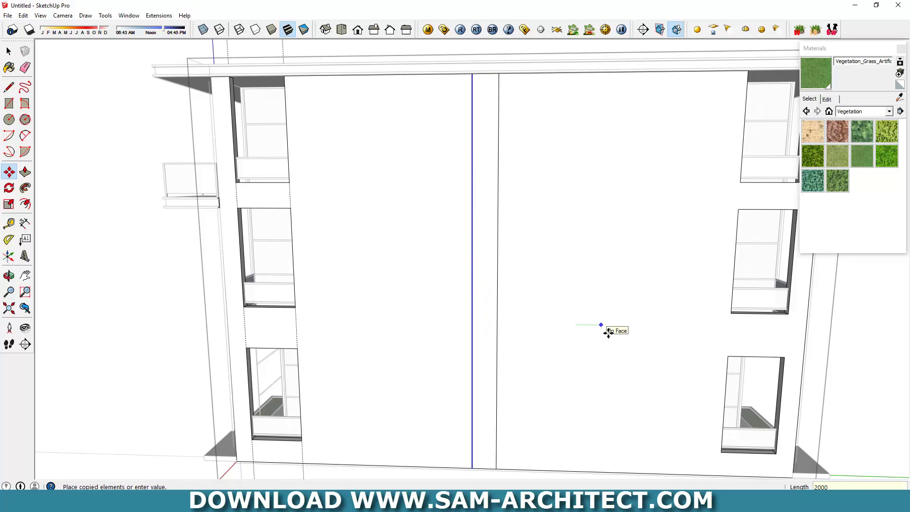
key(Return)
key(space)
mouse_move(565, 332)
middle_down()
mouse_move(621, 297)
mouse_move(616, 304)
mouse_move(643, 256)
mouse_move(636, 269)
middle_up()
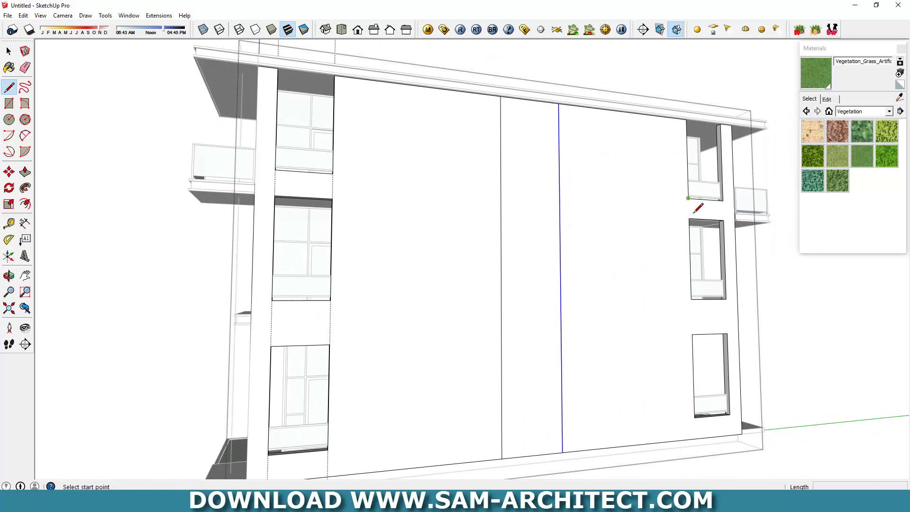
Draw a line across the facade strip and copy it twice further down.
click(559, 190)
key(space)
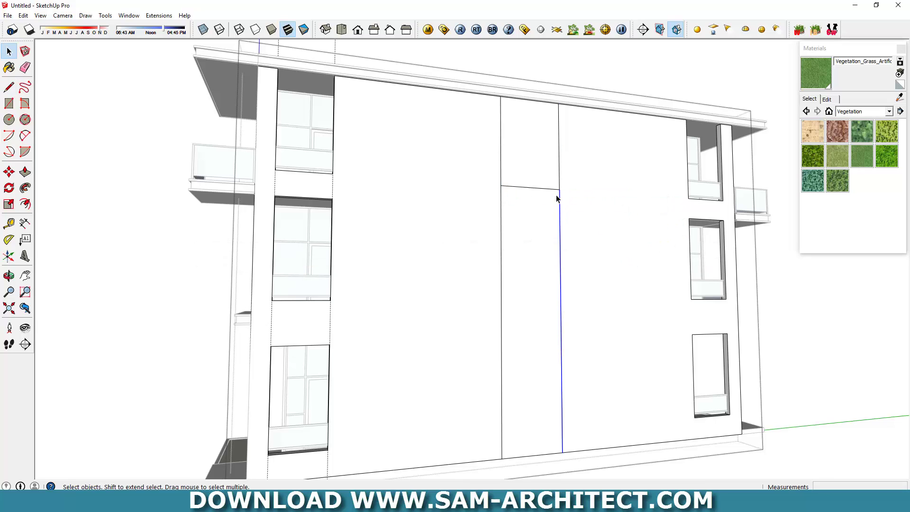
key(m)
click(698, 209)
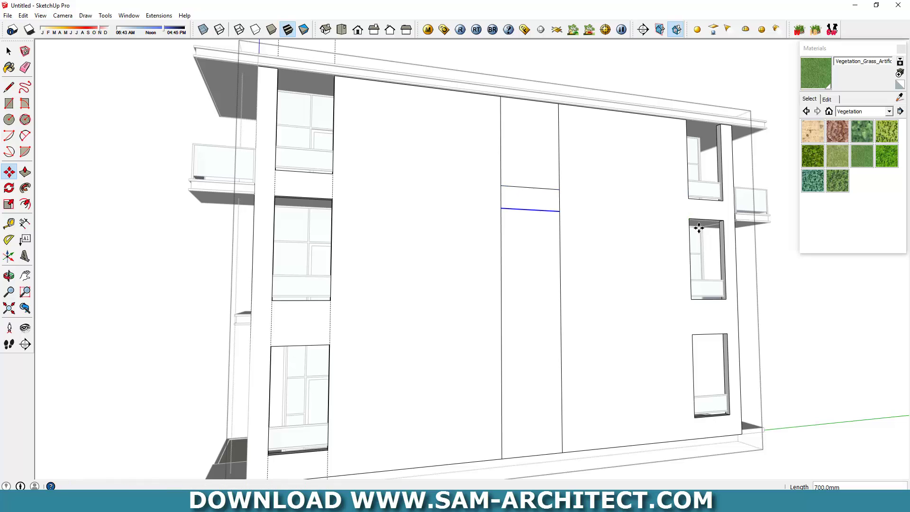
key(ctrl)
click(691, 298)
click(691, 299)
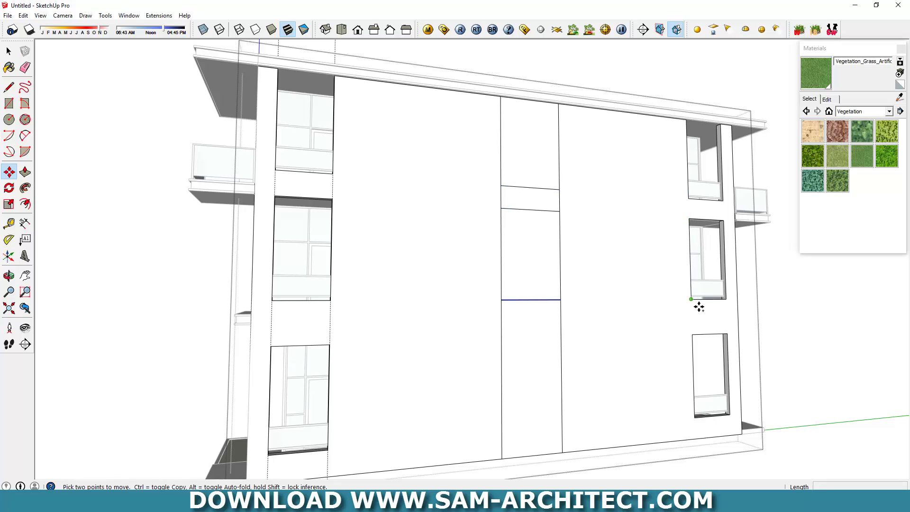
click(699, 341)
scroll(591, 355, down, 3)
key(space)
middle_drag(595, 370, 595, 342)
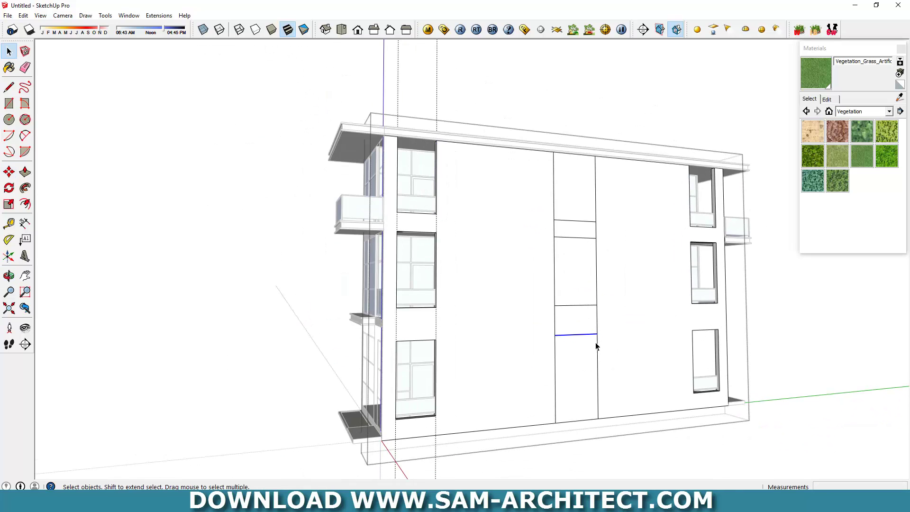
scroll(608, 344, up, 3)
Copy another horizontal line near the bottom of the strip.
key(m)
click(598, 337)
key(ctrl)
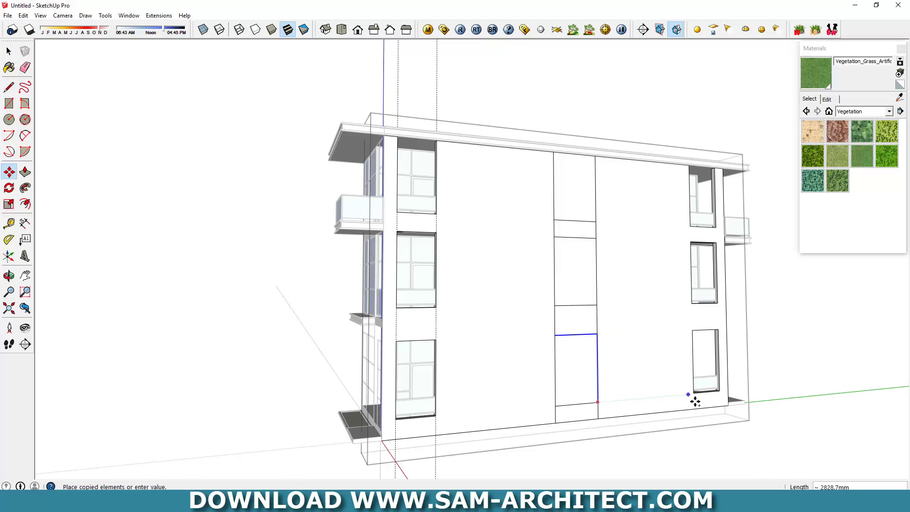
click(597, 402)
key(space)
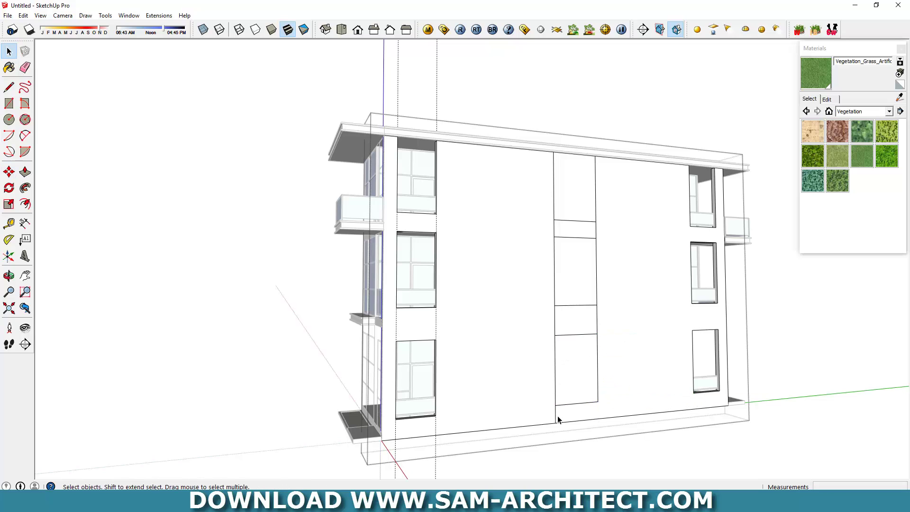
Erase the vertical edges between panels to leave three rectangles.
click(555, 326)
key(Delete)
click(597, 326)
key(Delete)
Push the lower, middle and top facade rectangles into the wall by the same depth.
middle_drag(604, 217, 567, 362)
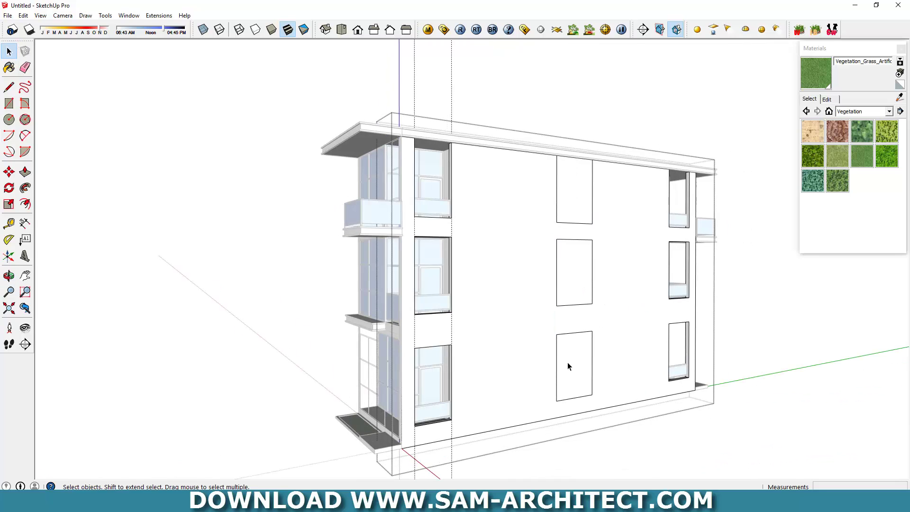
scroll(570, 363, up, 2)
key(p)
click(571, 365)
double_click(588, 265)
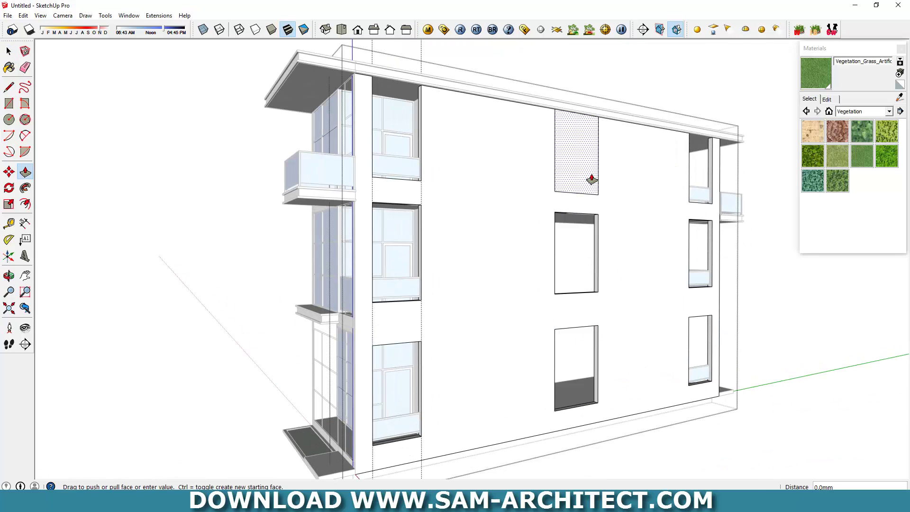
double_click(587, 180)
scroll(663, 280, down, 5)
key(space)
Draw a rectangle panel across the upper window opening.
mouse_move(737, 227)
middle_down()
mouse_move(496, 272)
mouse_move(726, 285)
mouse_move(616, 265)
middle_up()
scroll(701, 203, up, 3)
mouse_move(700, 207)
middle_down()
mouse_move(497, 202)
mouse_move(531, 193)
middle_up()
scroll(531, 193, up, 3)
key(r)
scroll(495, 149, up, 2)
click(451, 86)
middle_drag(450, 86, 537, 156)
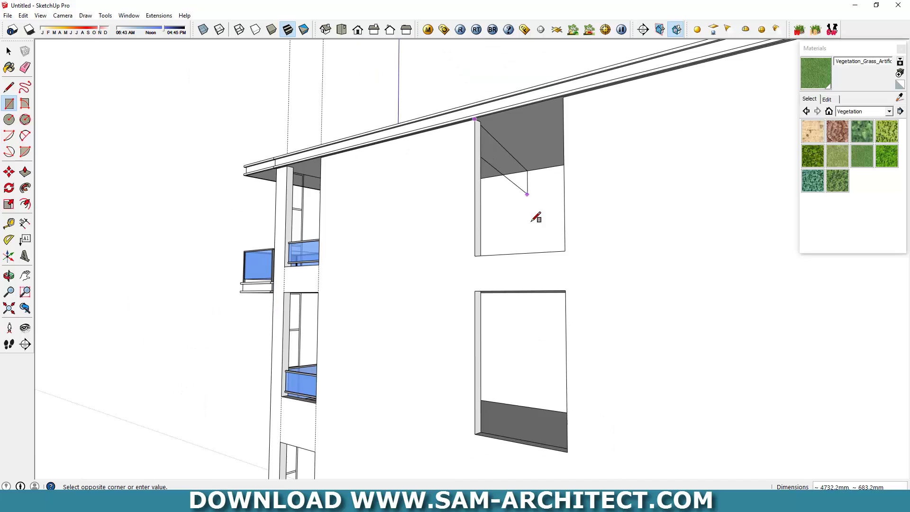
click(564, 252)
middle_drag(535, 238, 579, 294)
scroll(508, 255, up, 2)
Offset the panel outline inward to form a window frame.
key(f)
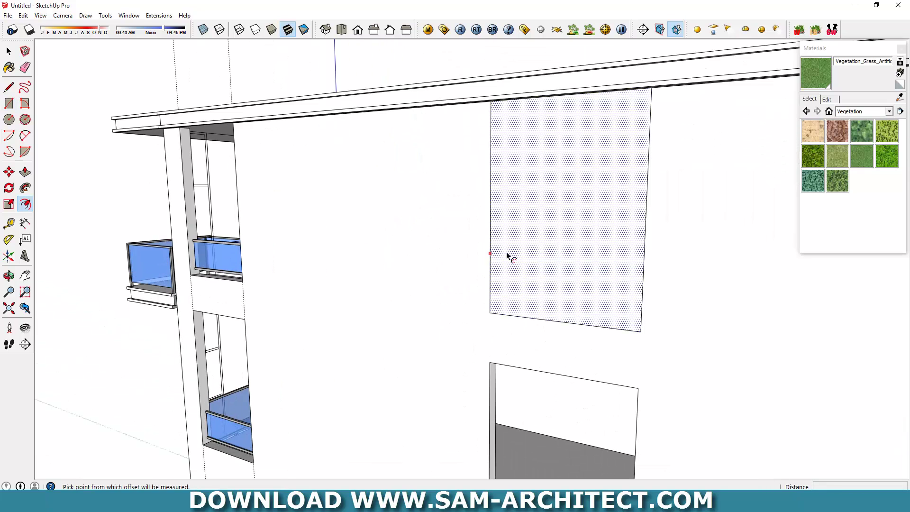
click(490, 247)
text(4)
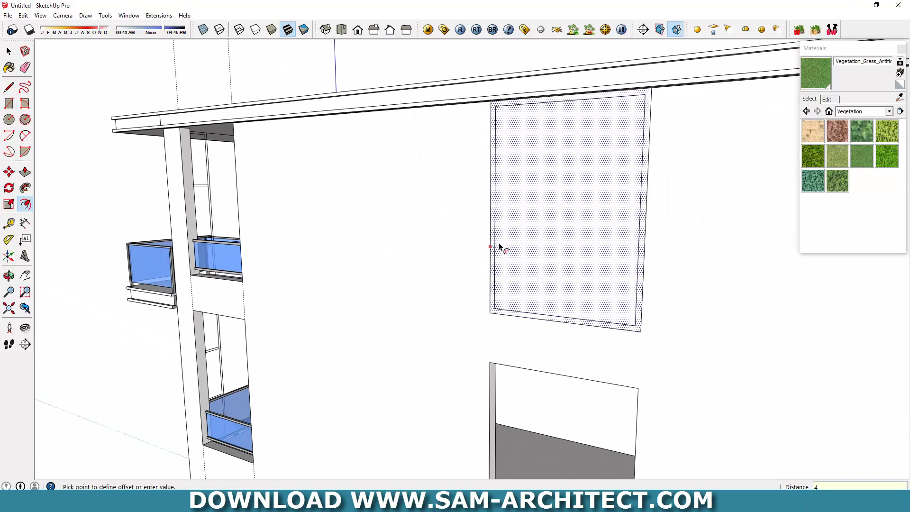
key(Return)
key(space)
click(601, 291)
middle_drag(601, 291, 502, 314)
scroll(465, 319, up, 2)
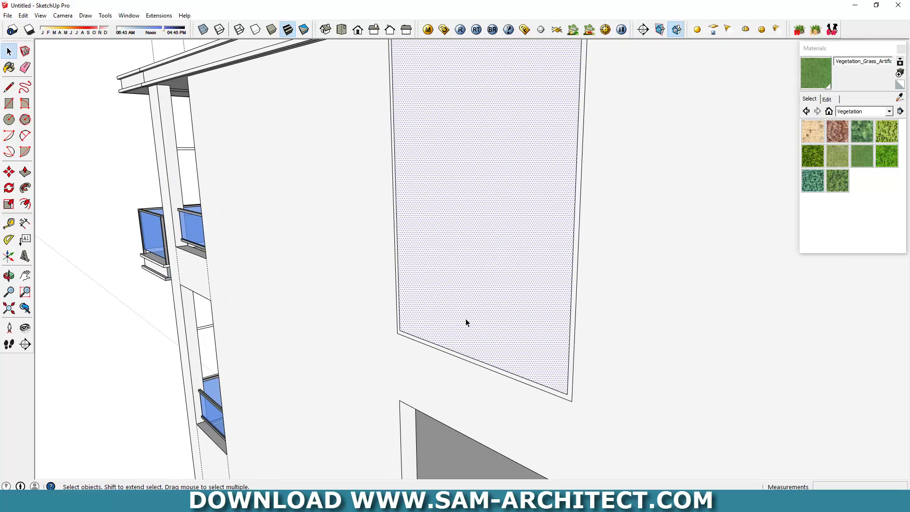
Recess the inner panel face inside the frame.
key(p)
click(466, 320)
text(20)
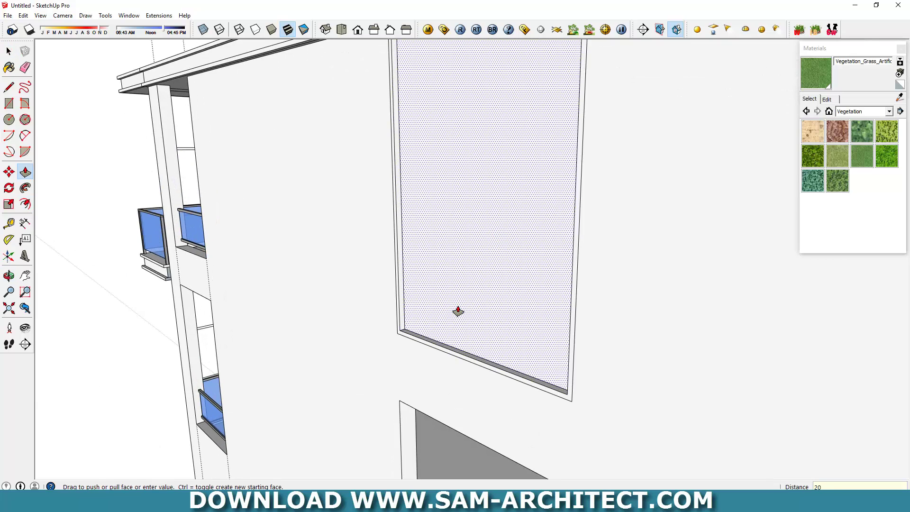
key(Return)
scroll(409, 328, up, 3)
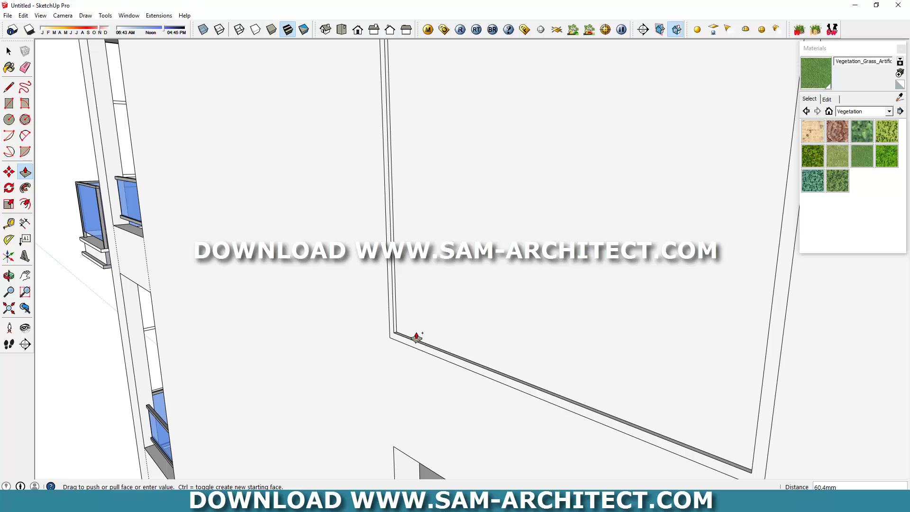
scroll(416, 337, down, 4)
middle_drag(494, 319, 616, 237)
Paint the inner panel Translucent_Glass_Blue and give the glass thickness.
key(b)
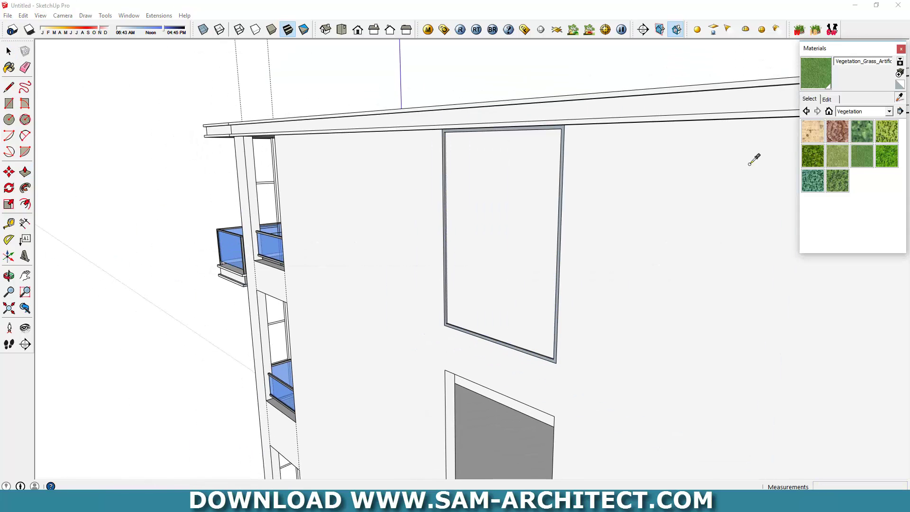
alt+click(273, 254)
click(471, 254)
scroll(471, 254, up, 3)
key(p)
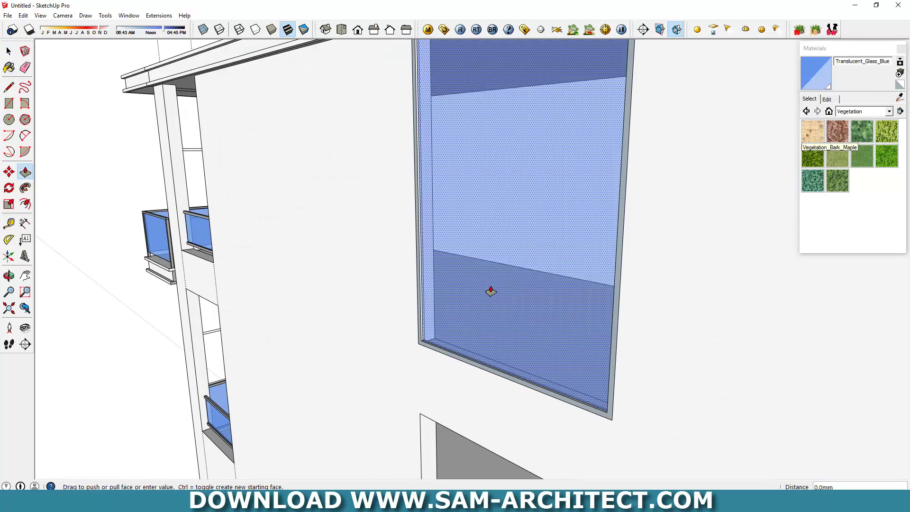
key(ctrl)
click(497, 290)
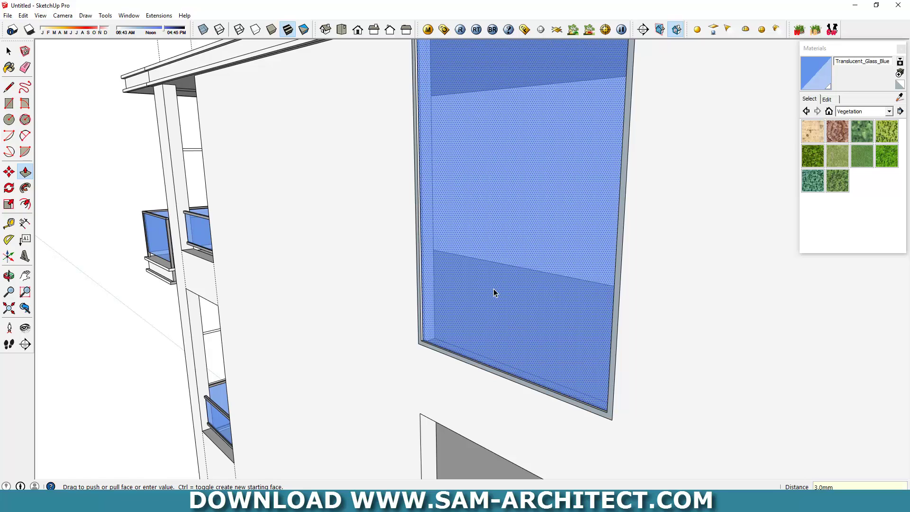
key(space)
right_click(493, 271)
click(711, 114)
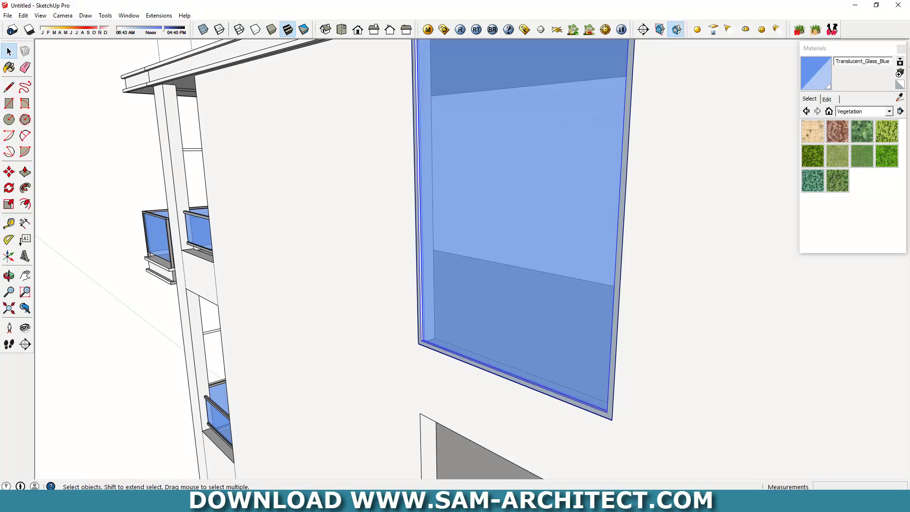
click(901, 100)
Sample the grey Color_003 material with the eyedropper.
click(189, 225)
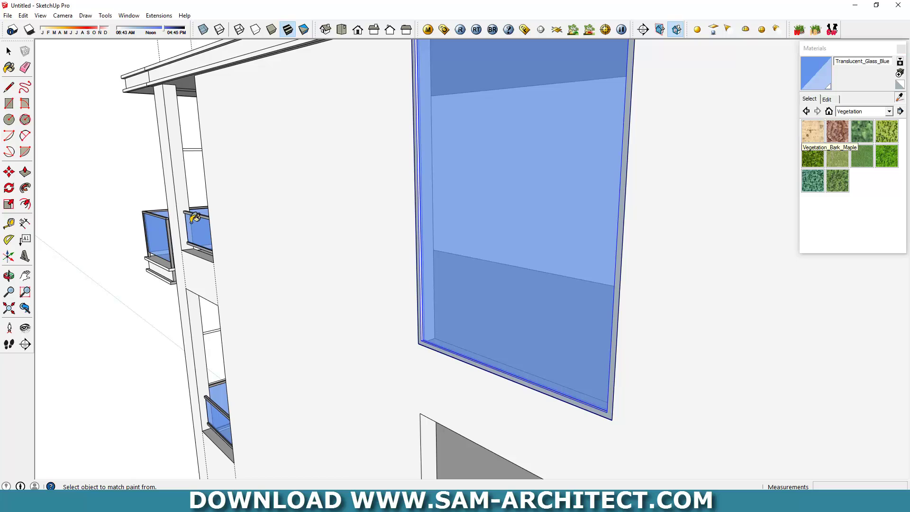
scroll(585, 217, down, 5)
scroll(623, 290, down, 3)
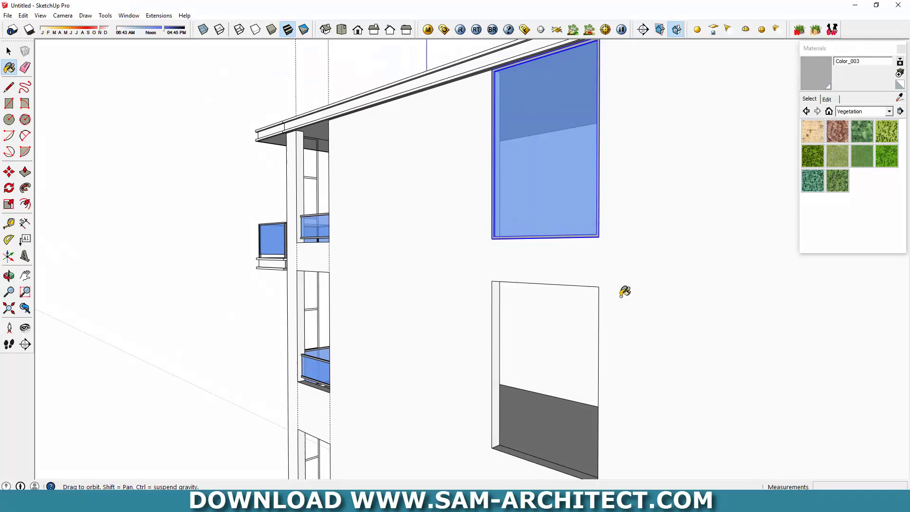
Copy the blue glass window group down into the middle and lower openings.
key(m)
click(607, 246)
scroll(611, 289, down, 2)
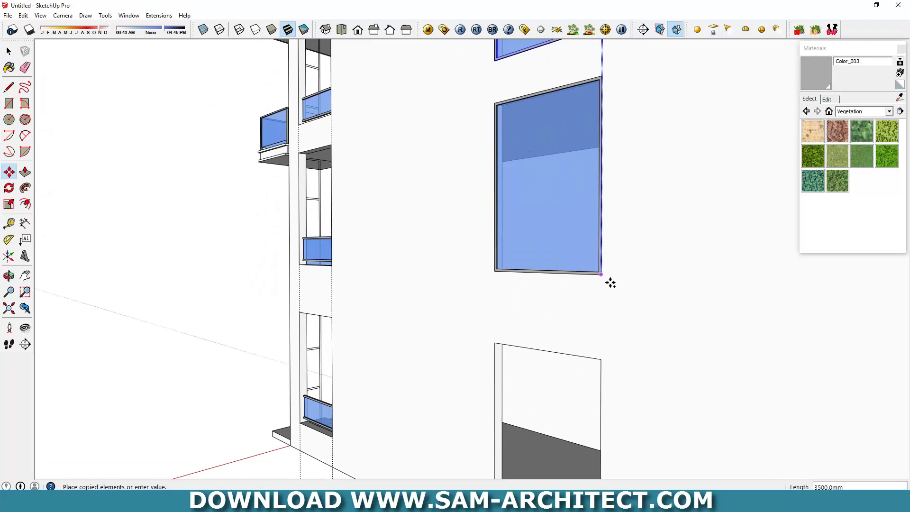
scroll(606, 279, down, 2)
click(609, 280)
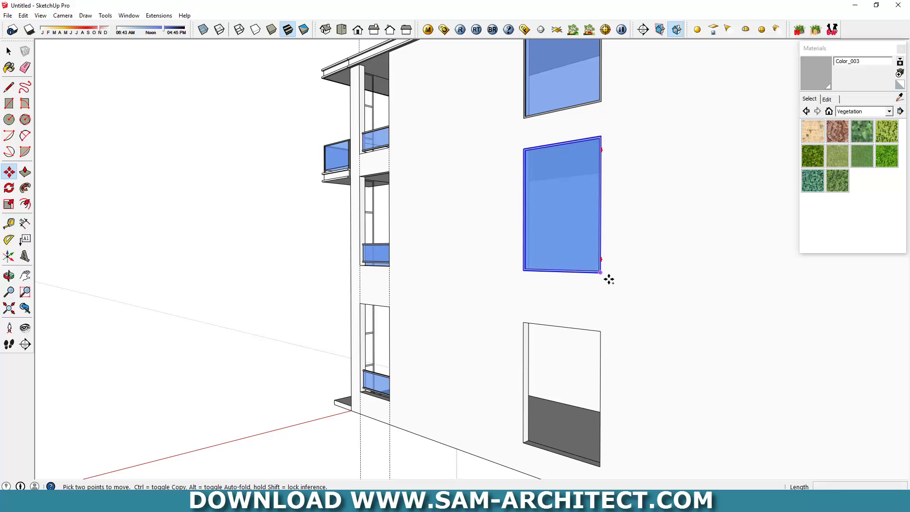
click(601, 466)
scroll(578, 403, down, 2)
key(space)
Reselect the top window and orbit out to review all three glazed windows.
click(584, 199)
middle_drag(585, 199, 523, 422)
scroll(541, 398, up, 5)
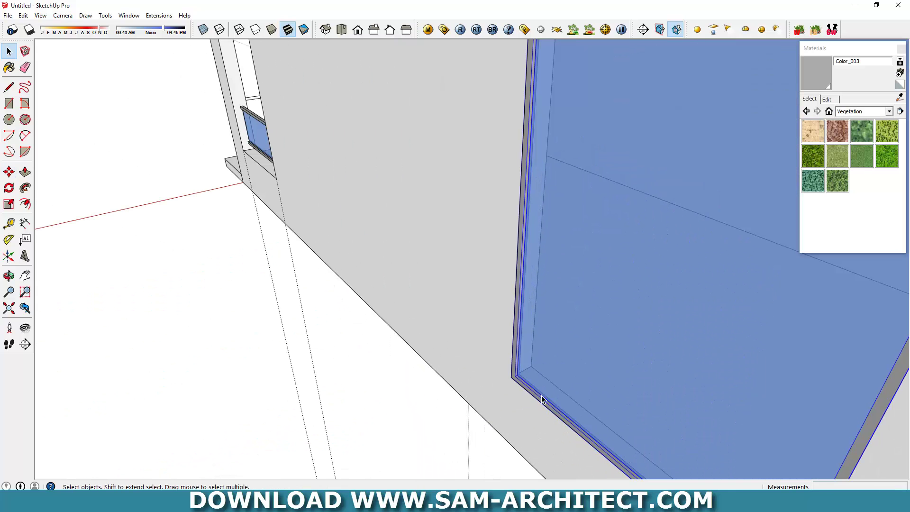
key(m)
scroll(517, 384, down, 2)
scroll(520, 376, down, 1)
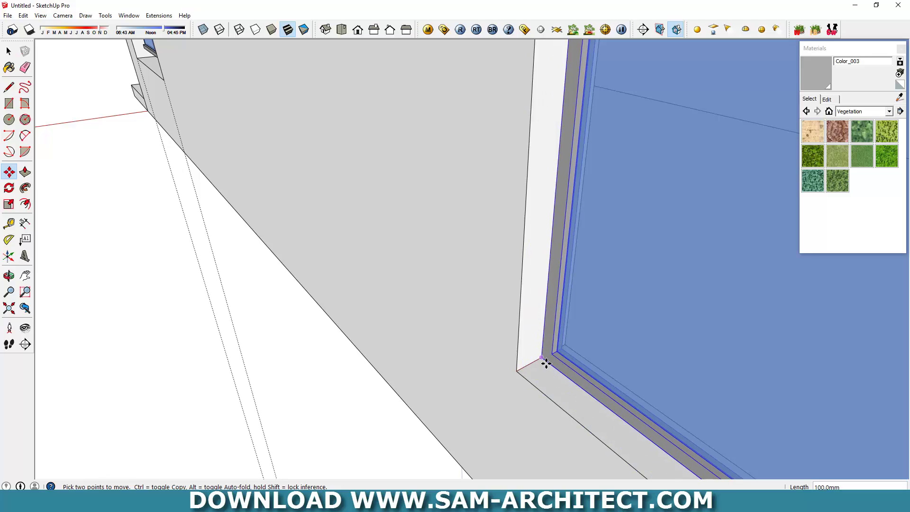
scroll(601, 330, down, 1)
scroll(427, 331, down, 2)
key(space)
scroll(427, 330, down, 4)
mouse_move(682, 235)
middle_down()
mouse_move(575, 368)
mouse_move(653, 274)
mouse_move(613, 296)
mouse_move(727, 316)
mouse_move(601, 274)
mouse_move(634, 311)
mouse_move(612, 333)
middle_up()
Draw a small rectangle at the planter's outer corner as the wall footprint.
scroll(488, 417, up, 3)
scroll(480, 388, up, 3)
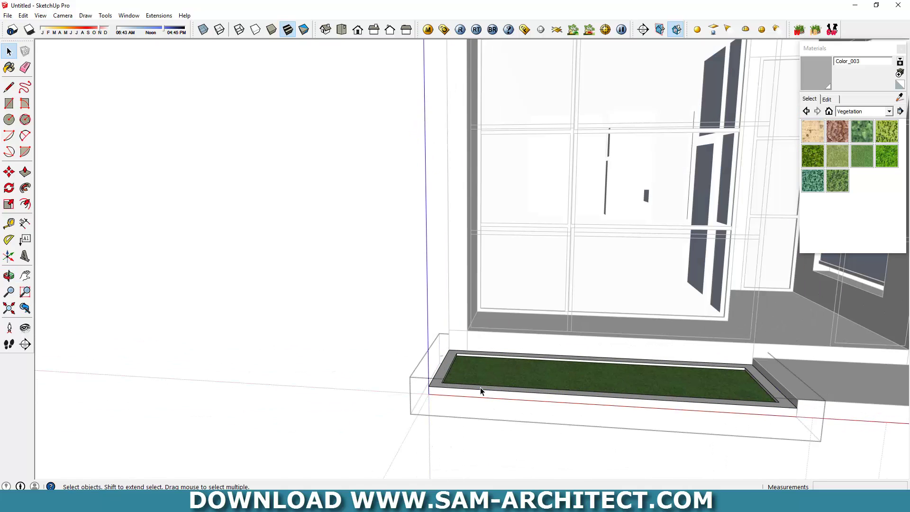
key(space)
scroll(441, 417, up, 2)
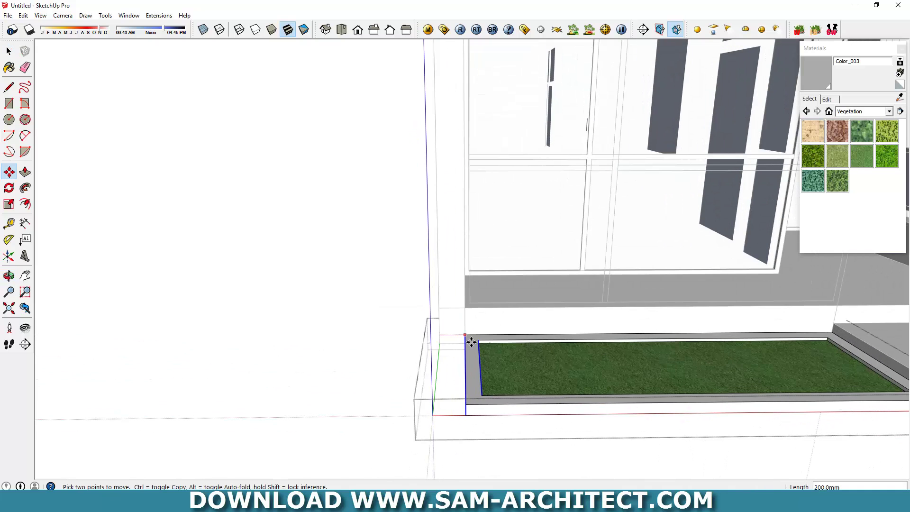
scroll(426, 403, down, 5)
scroll(427, 403, down, 1)
scroll(749, 386, down, 3)
scroll(499, 353, up, 3)
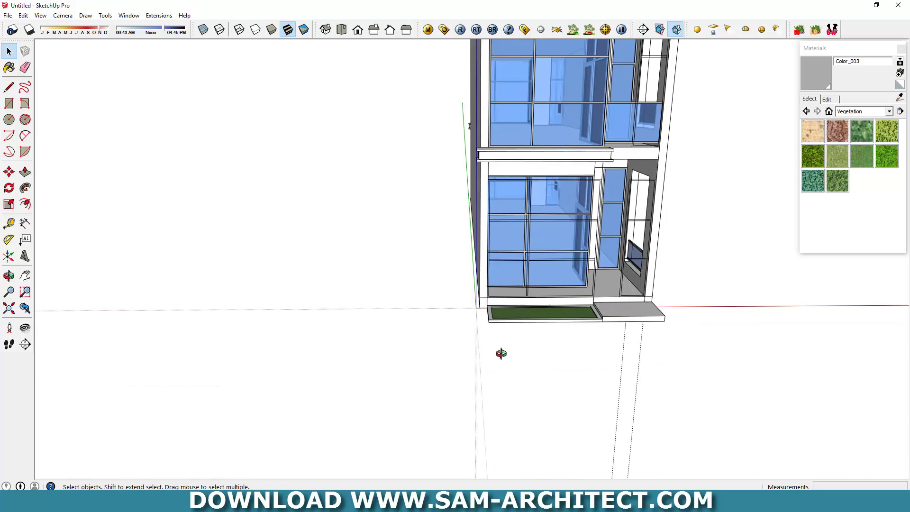
scroll(505, 392, up, 2)
scroll(503, 360, up, 2)
key(l)
scroll(502, 331, up, 2)
scroll(507, 334, up, 2)
key(r)
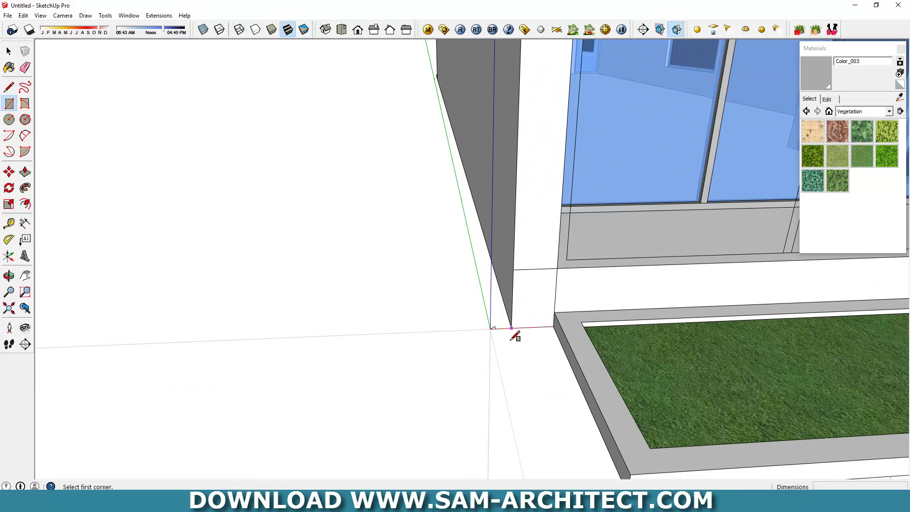
click(511, 327)
click(578, 423)
key(space)
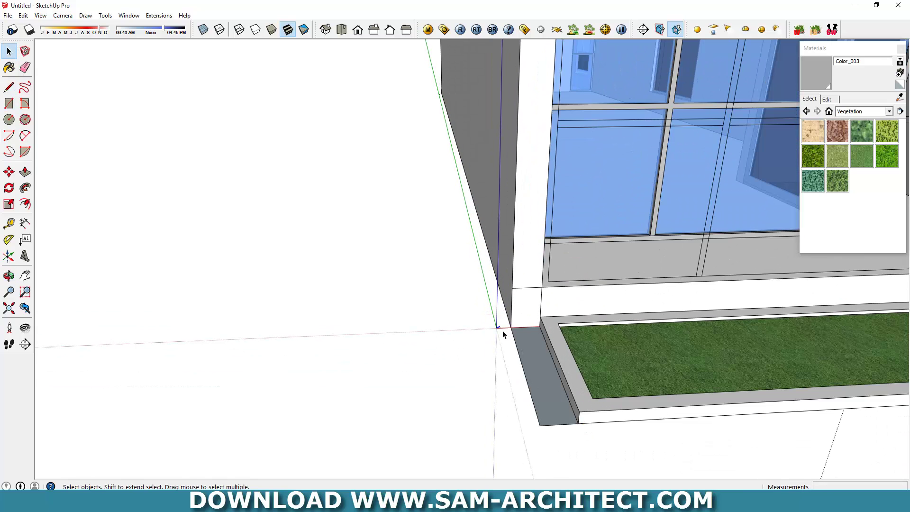
Push/pull the corner rectangle up 2000 mm into a block.
scroll(505, 351, down, 3)
scroll(518, 365, up, 2)
key(p)
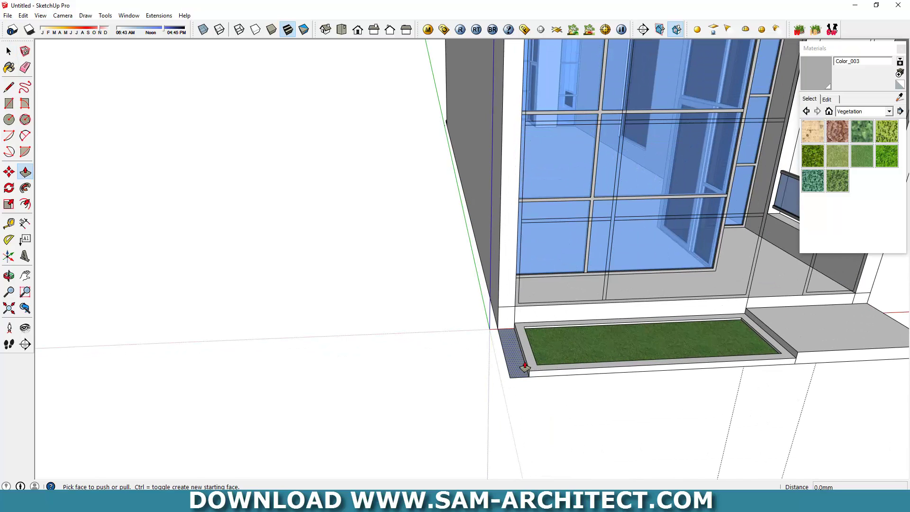
click(525, 365)
text(2000)
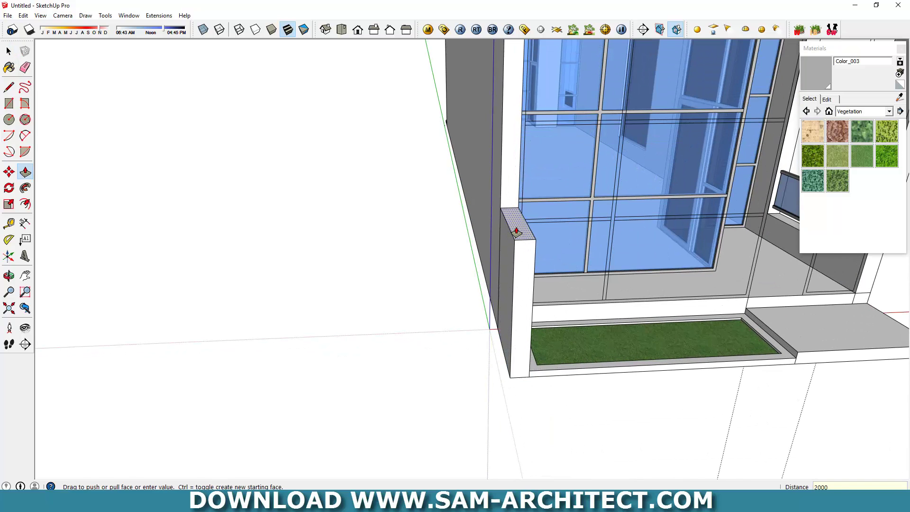
key(Return)
scroll(515, 240, down, 3)
Pull the block's end face out 6000 mm to form the wall.
middle_drag(533, 266, 456, 304)
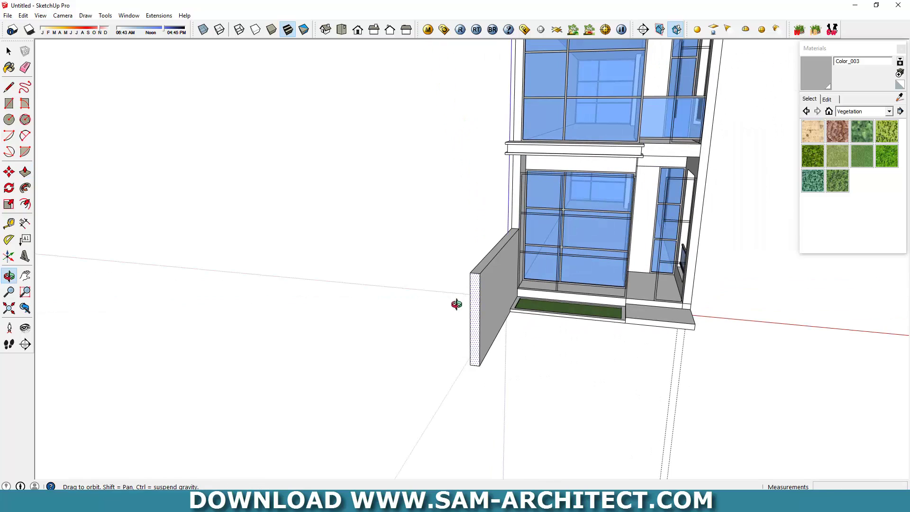
click(474, 308)
text(6000)
key(Return)
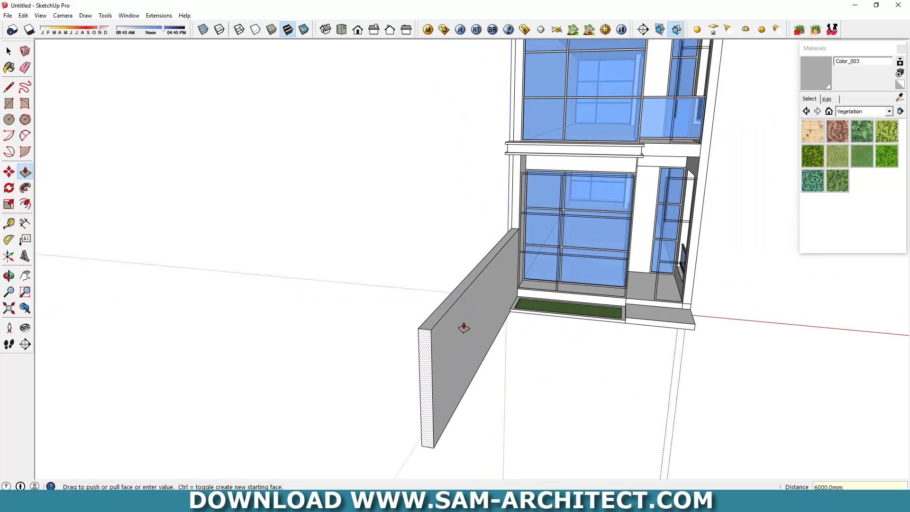
key(space)
scroll(647, 374, down, 3)
middle_drag(648, 373, 656, 358)
scroll(495, 353, up, 3)
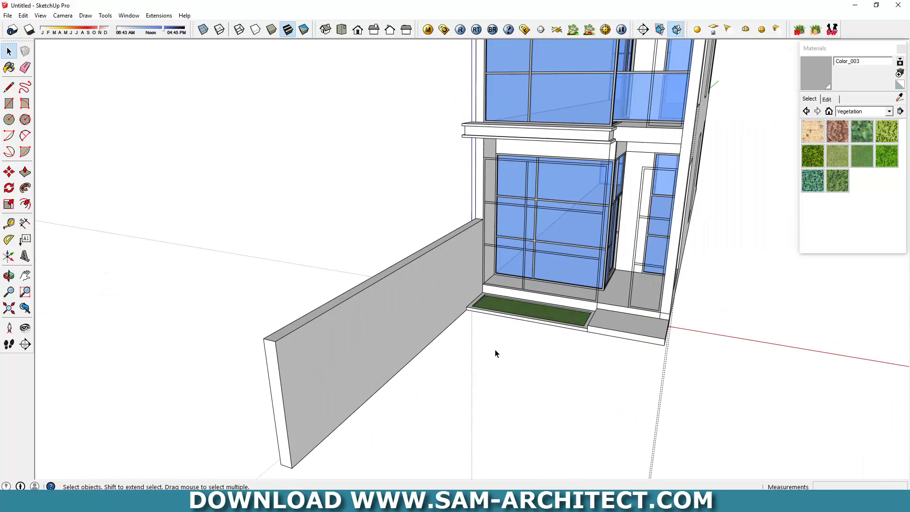
Rotate-copy the grass planter 90° about its corner.
click(505, 315)
scroll(500, 332, up, 3)
key(q)
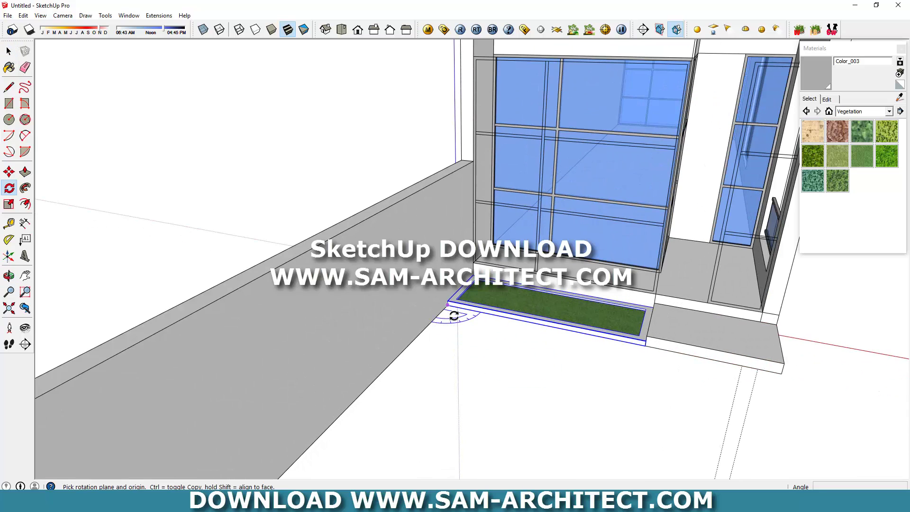
click(453, 316)
key(ctrl)
click(493, 327)
click(493, 327)
scroll(493, 296, down, 3)
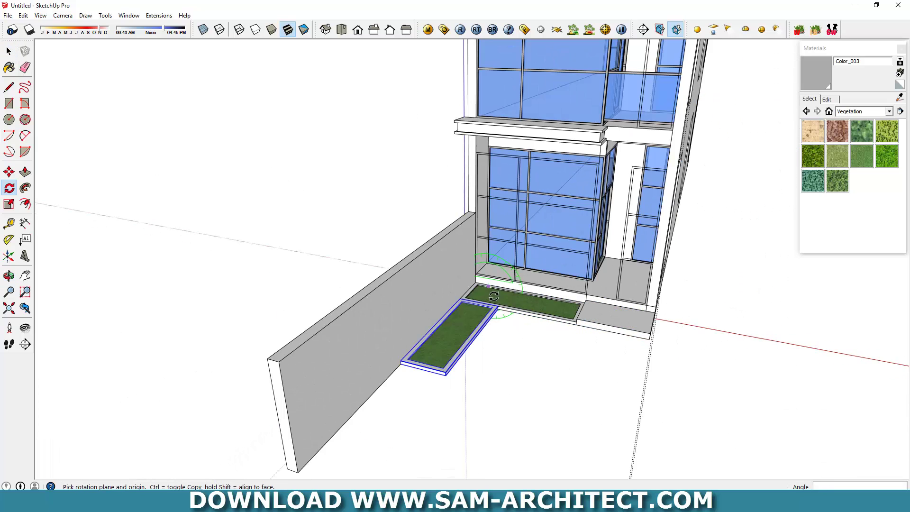
scroll(488, 322, down, 2)
Move the rotated planter copy along the foot of the boundary wall.
key(m)
scroll(469, 344, up, 2)
scroll(426, 353, up, 2)
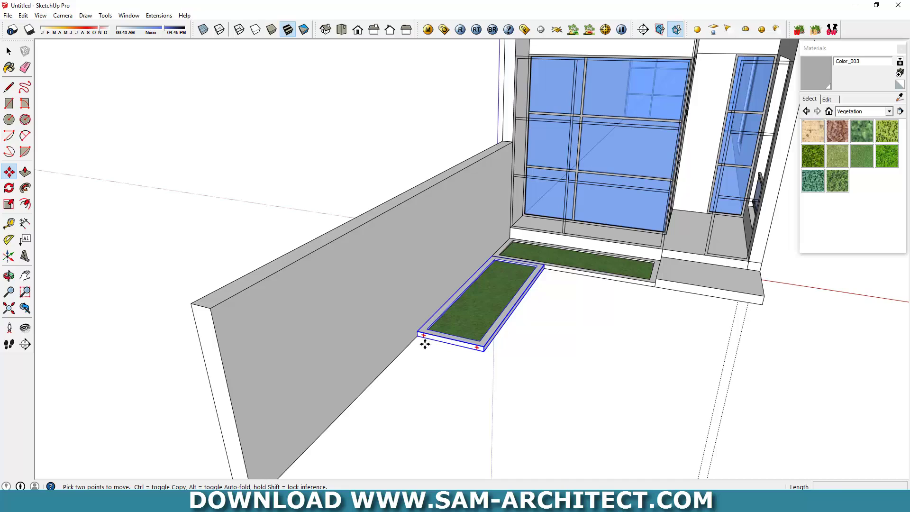
scroll(424, 344, down, 3)
click(333, 349)
mouse_move(314, 339)
middle_down()
mouse_move(565, 411)
mouse_move(559, 335)
mouse_move(601, 317)
mouse_move(477, 298)
middle_up()
scroll(554, 341, down, 2)
key(space)
scroll(426, 286, up, 3)
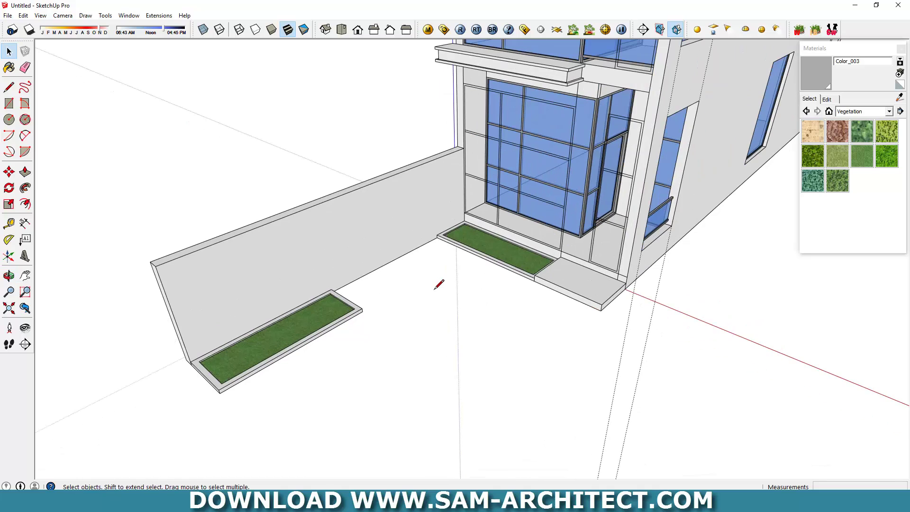
Trace the ground boundary edges from the far planter corner toward the building.
key(l)
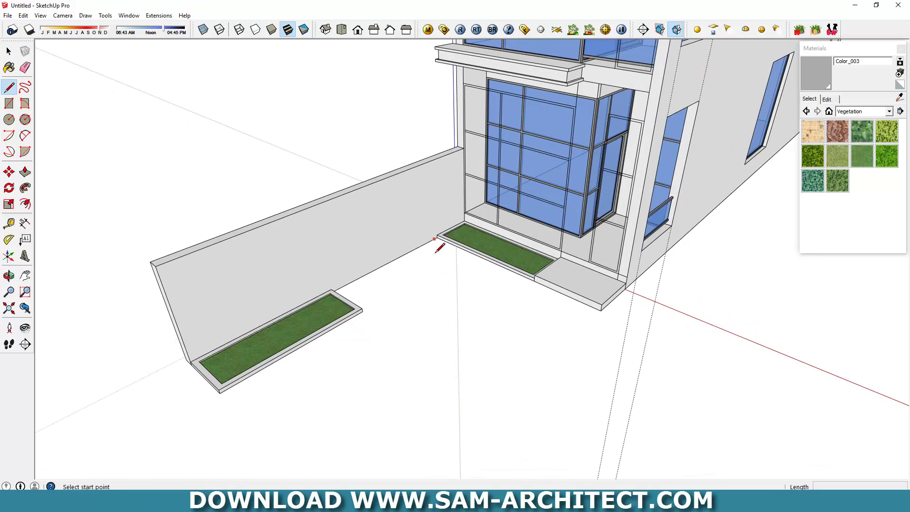
scroll(437, 237, up, 1)
click(437, 237)
scroll(444, 249, up, 2)
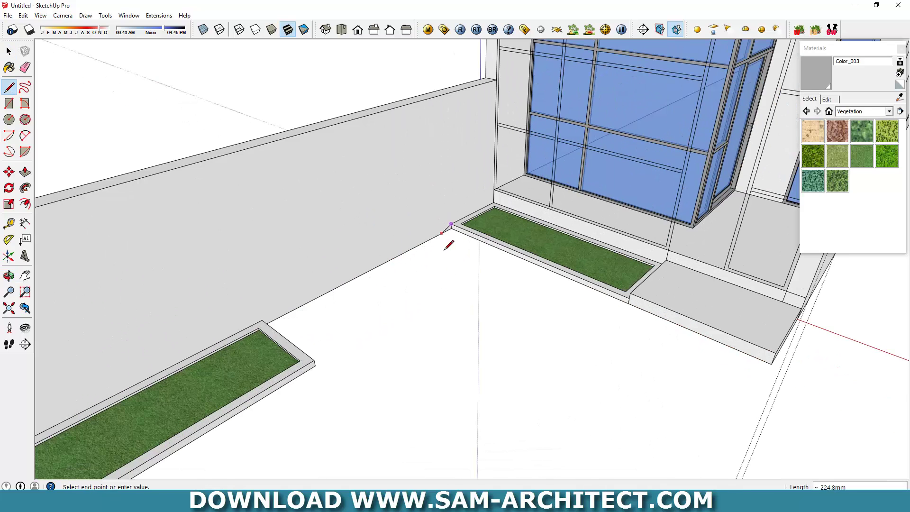
scroll(424, 268, down, 2)
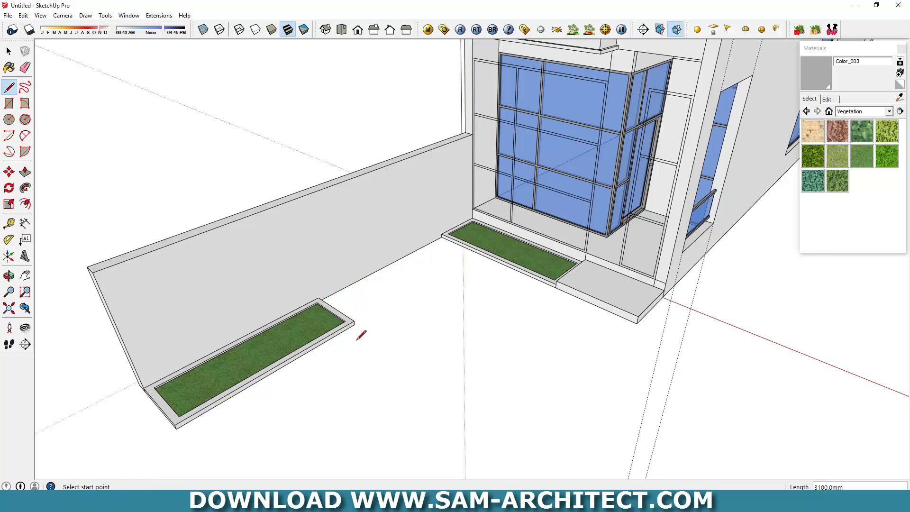
scroll(361, 334, up, 2)
click(360, 328)
scroll(359, 328, down, 2)
scroll(304, 367, up, 1)
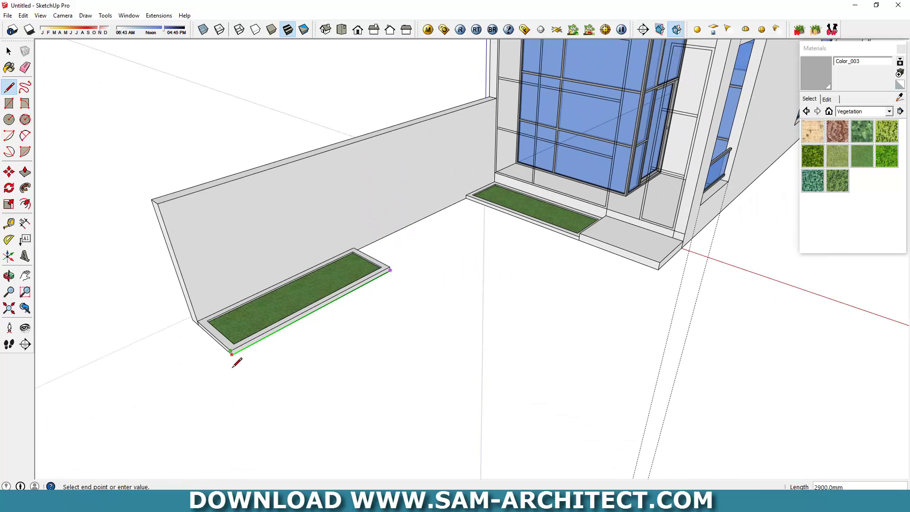
click(658, 282)
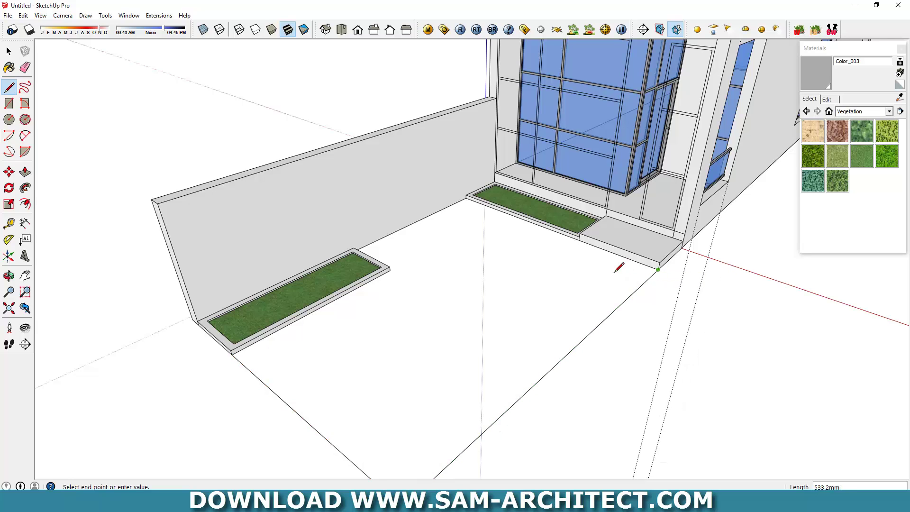
click(459, 211)
scroll(474, 247, down, 2)
scroll(433, 235, up, 1)
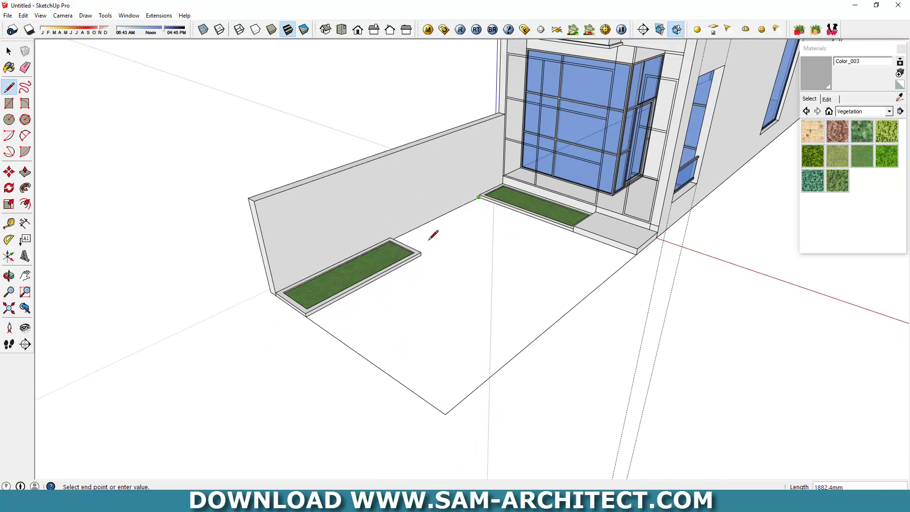
key(space)
middle_drag(506, 274, 516, 317)
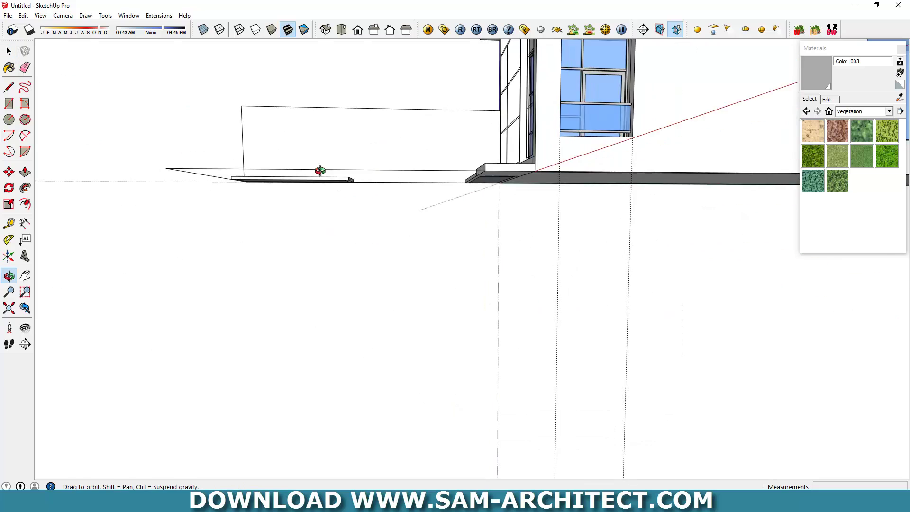
Make the boundary wall and its connected geometry into a group.
triple_click(516, 316)
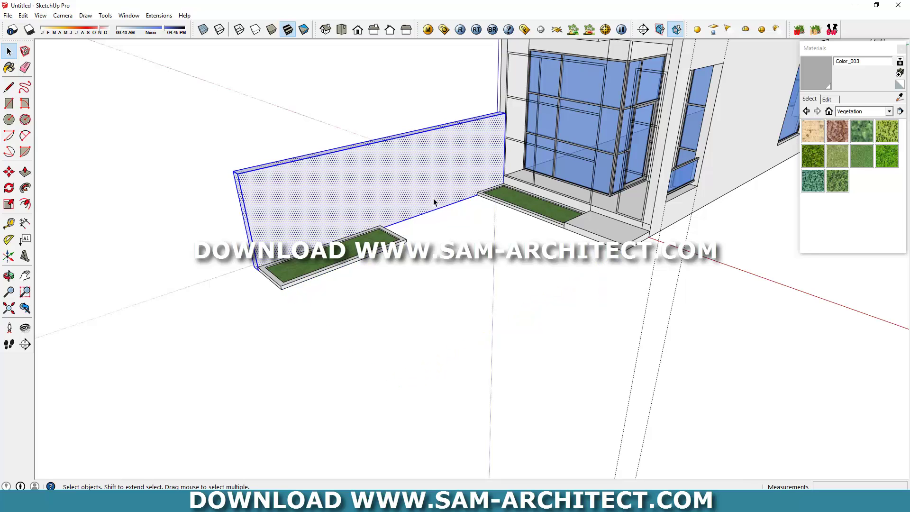
right_click(417, 185)
click(448, 266)
scroll(473, 231, up, 2)
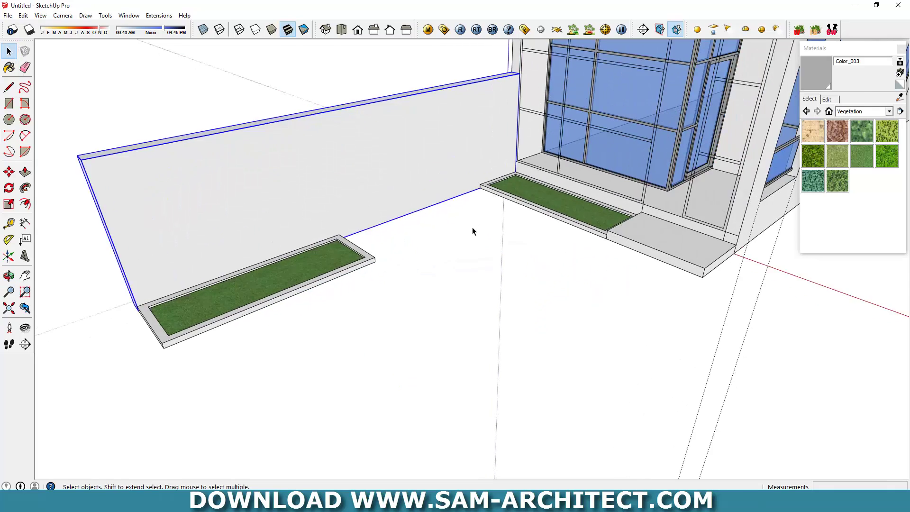
scroll(474, 204, up, 1)
Close the outline at the wall corner to form the grey forecourt floor.
key(l)
click(479, 199)
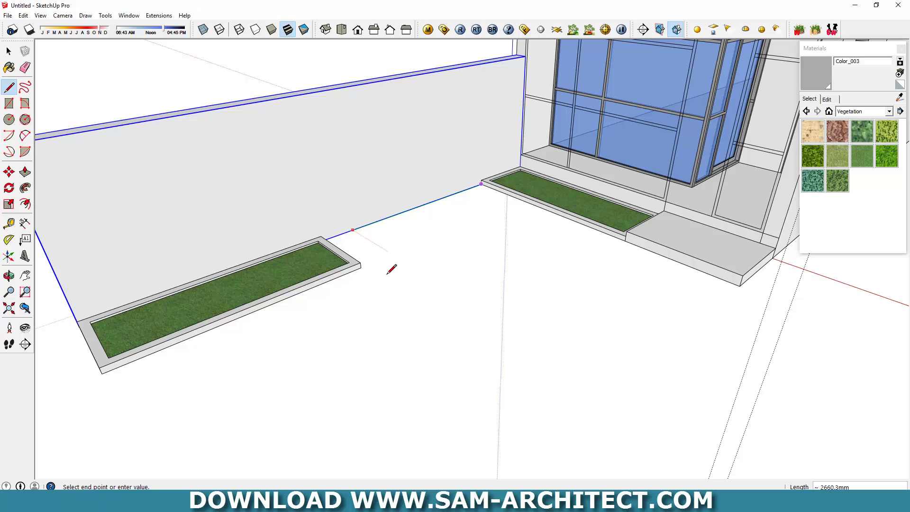
scroll(341, 285, down, 1)
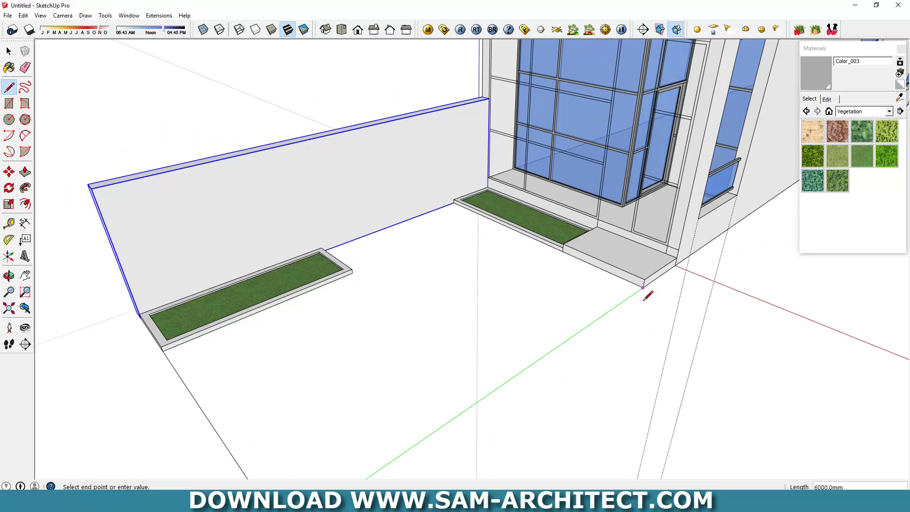
click(447, 221)
scroll(502, 261, down, 3)
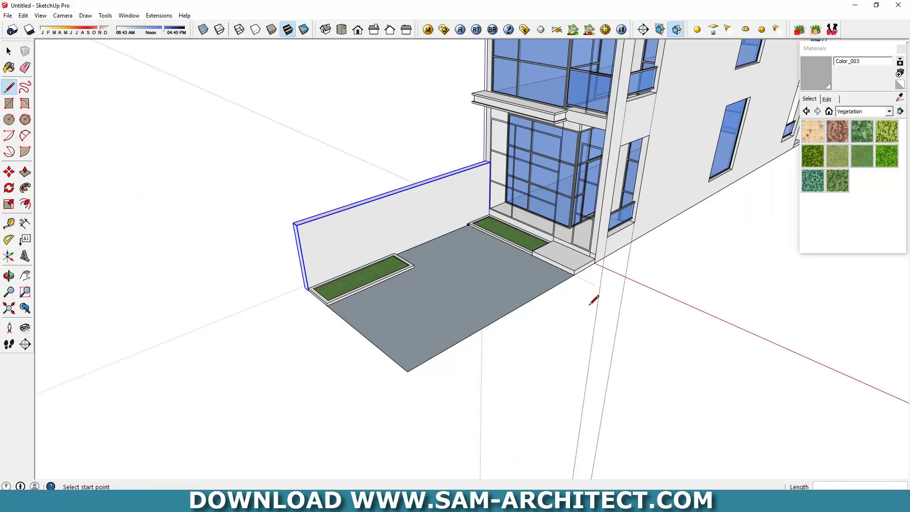
Draw a 24000 mm floor strip along the building's long side.
middle_drag(666, 264, 613, 221)
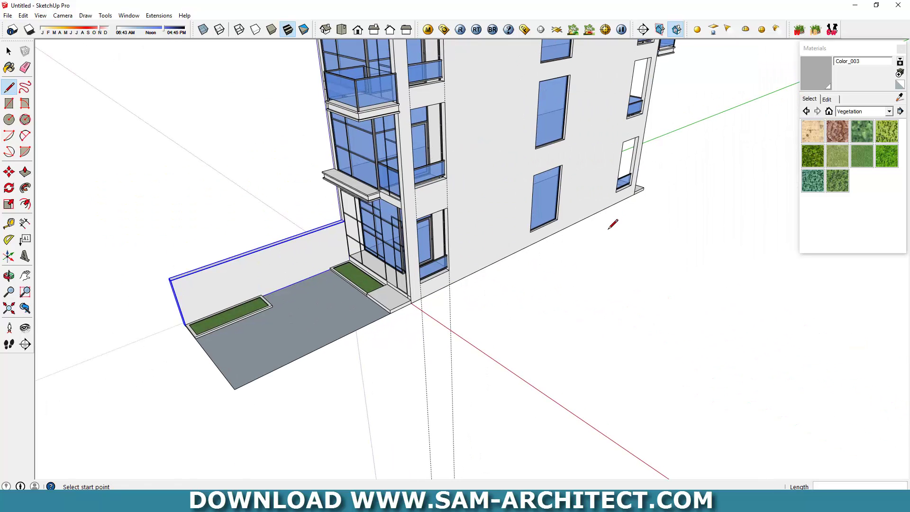
key(r)
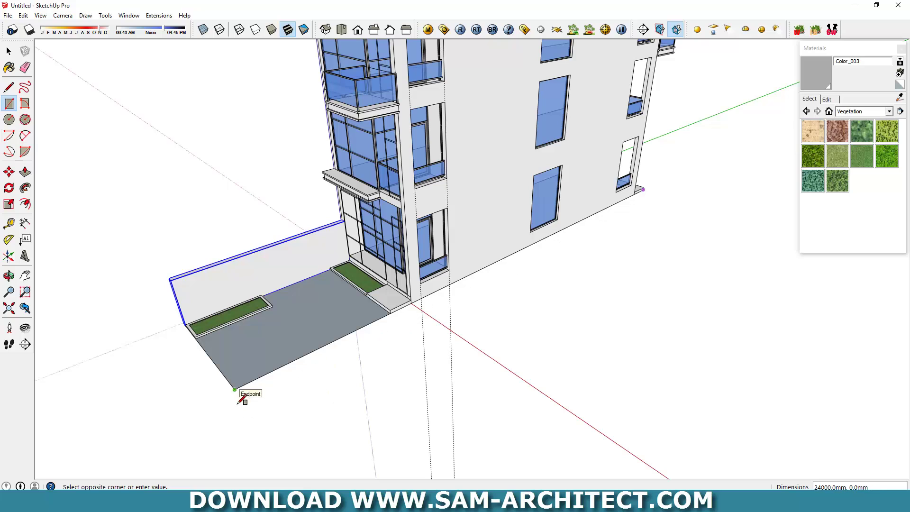
click(261, 415)
key(space)
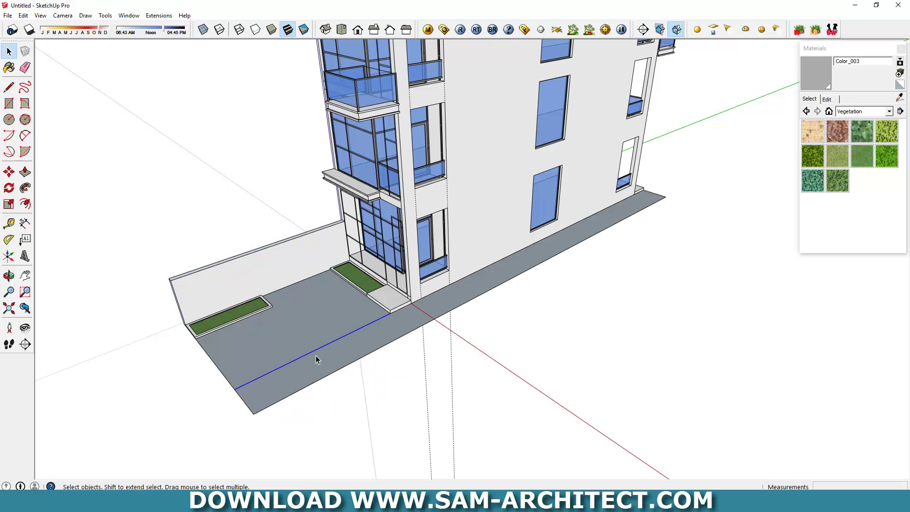
mouse_move(316, 360)
middle_down()
mouse_move(482, 229)
mouse_move(718, 388)
middle_up()
Finish the rectangular ground face on the far side of the building.
scroll(580, 321, up, 5)
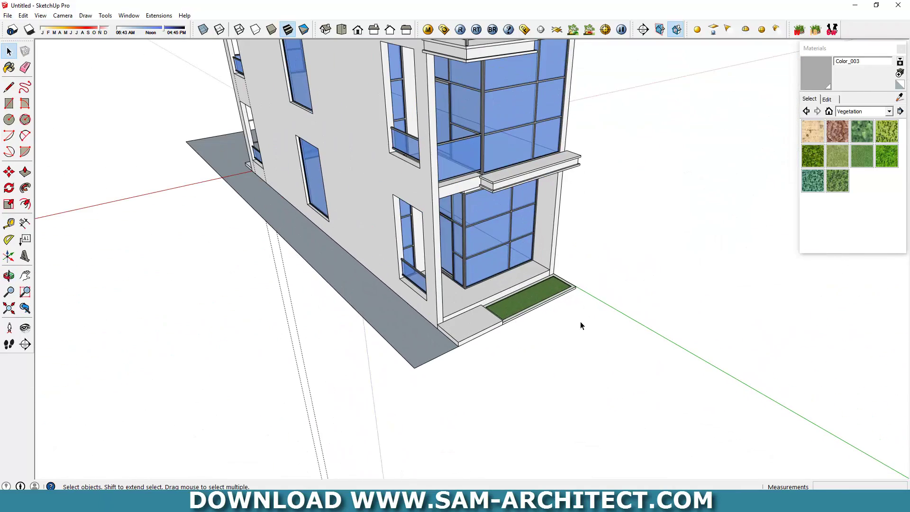
key(r)
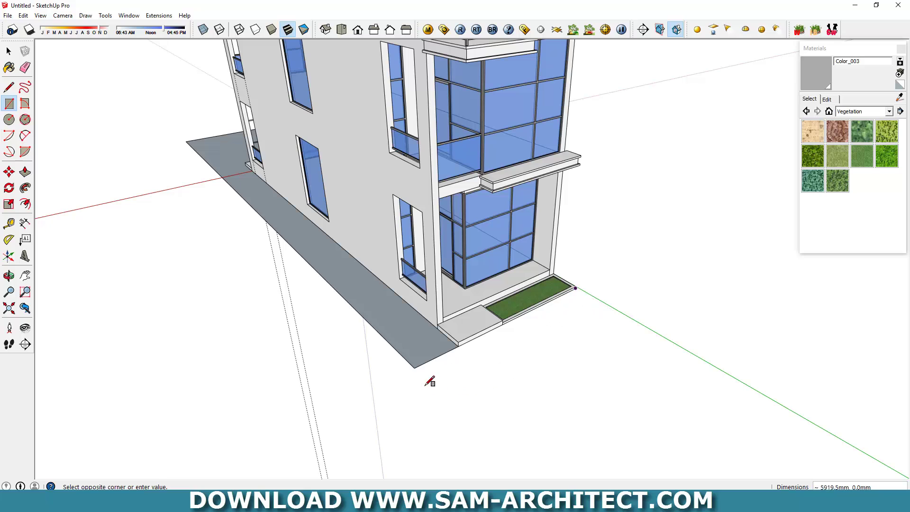
click(463, 403)
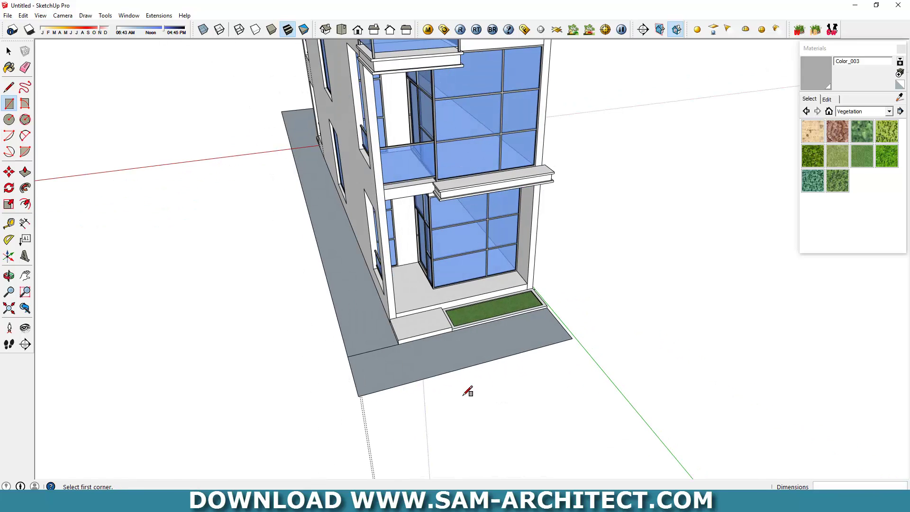
middle_drag(467, 390, 380, 358)
key(space)
Shorten the grass planter by moving its end face inward.
middle_drag(590, 361, 545, 316)
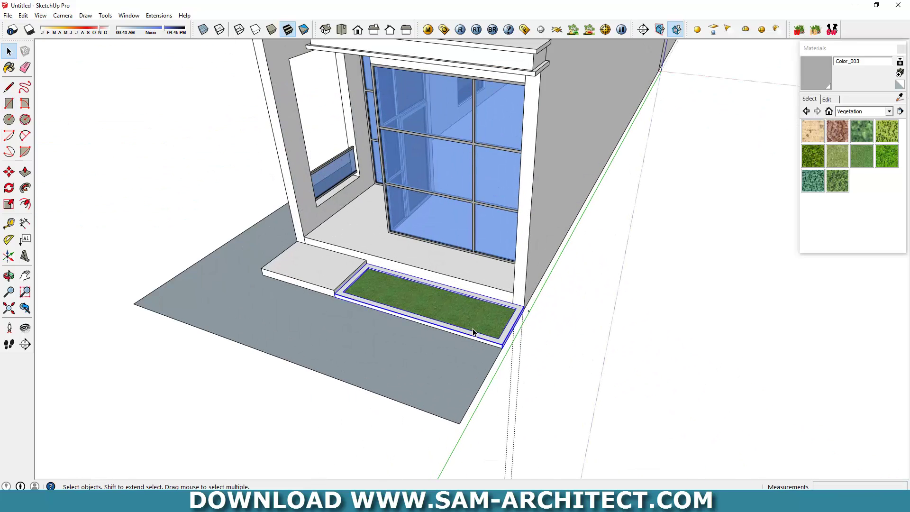
scroll(545, 316, up, 5)
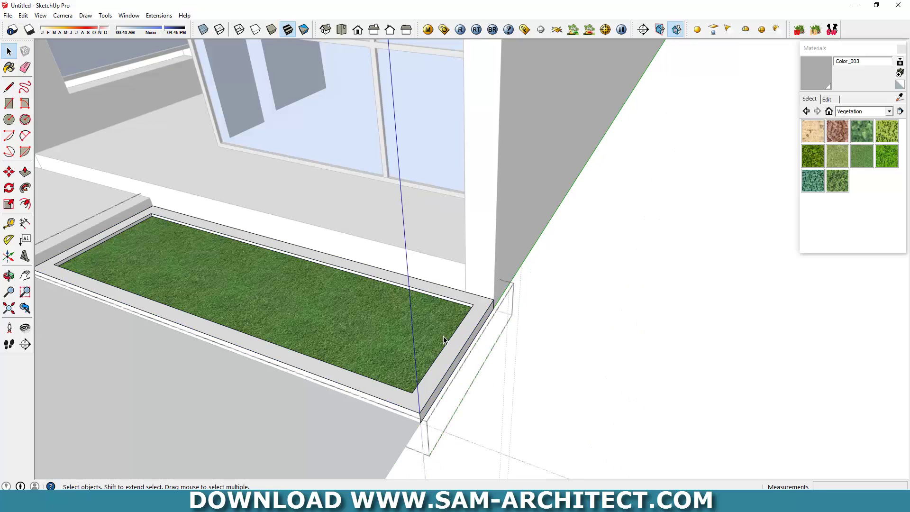
drag(295, 219, 587, 450)
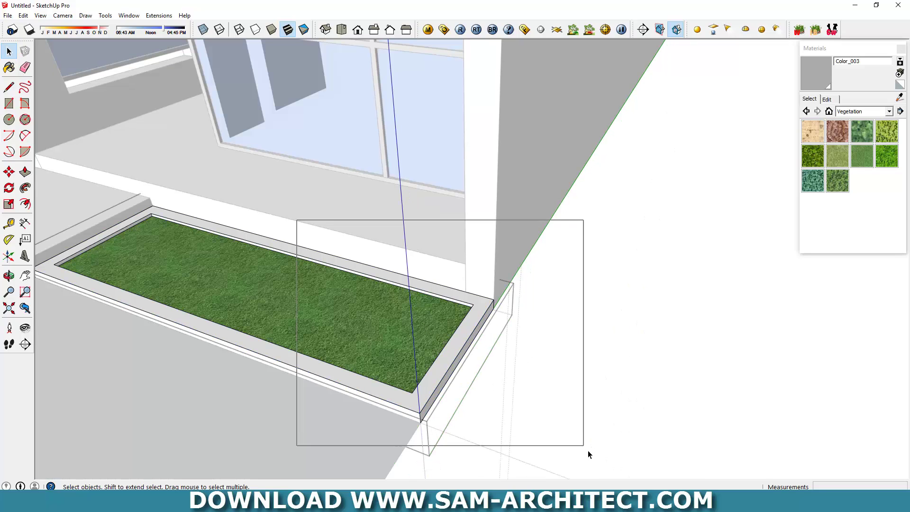
click(503, 317)
click(491, 284)
key(space)
scroll(568, 338, down, 5)
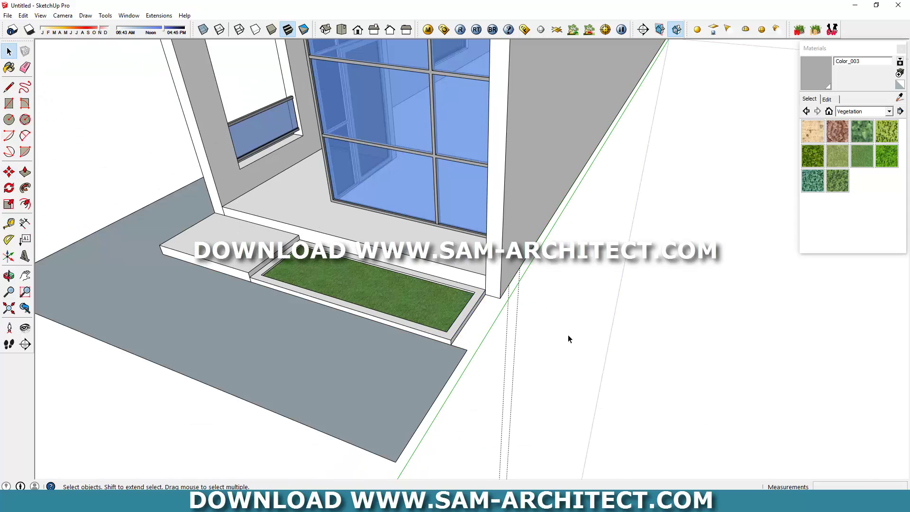
Draw a rectangle beside the planter corner and make the grey paving a group.
key(r)
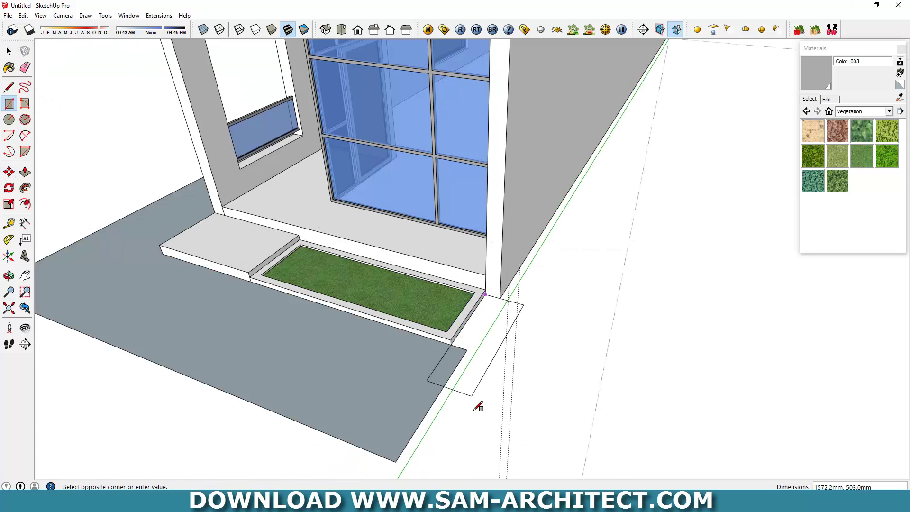
middle_drag(477, 406, 412, 434)
scroll(427, 403, down, 3)
key(p)
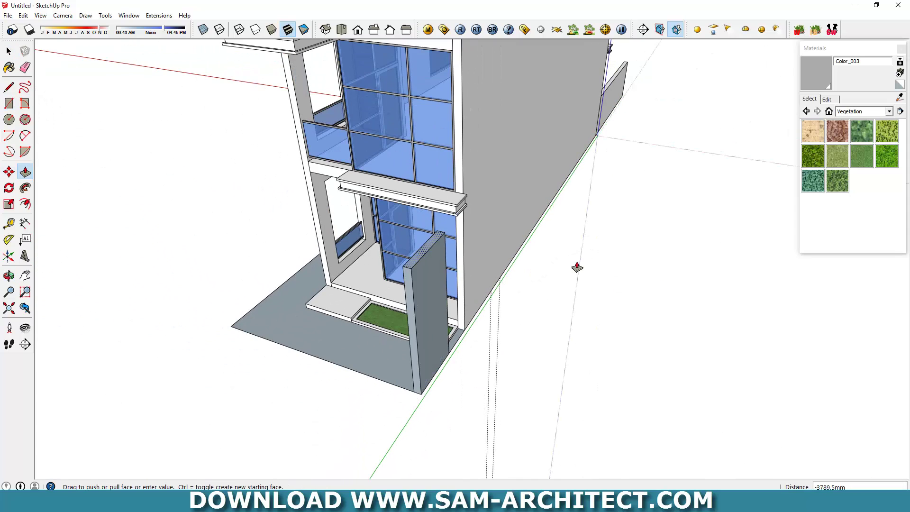
scroll(579, 265, down, 3)
scroll(449, 361, up, 2)
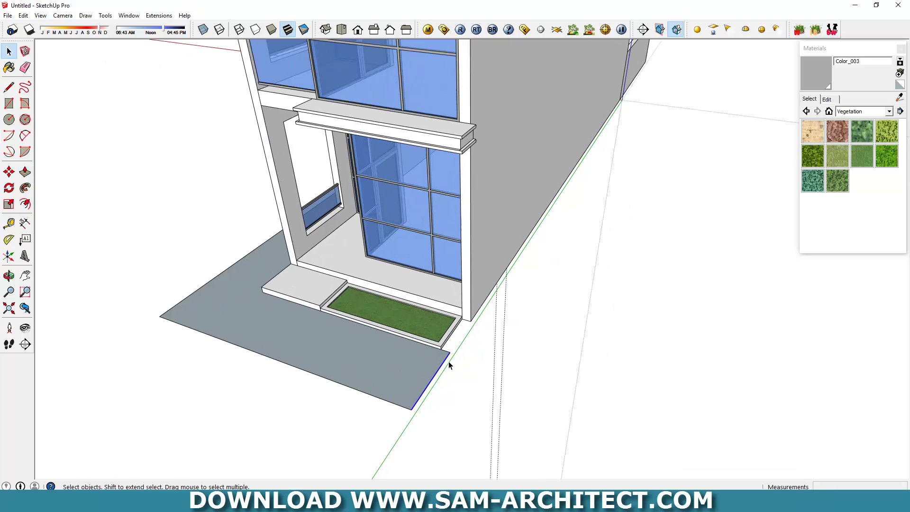
scroll(445, 362, up, 1)
click(440, 364)
right_click(440, 364)
click(498, 208)
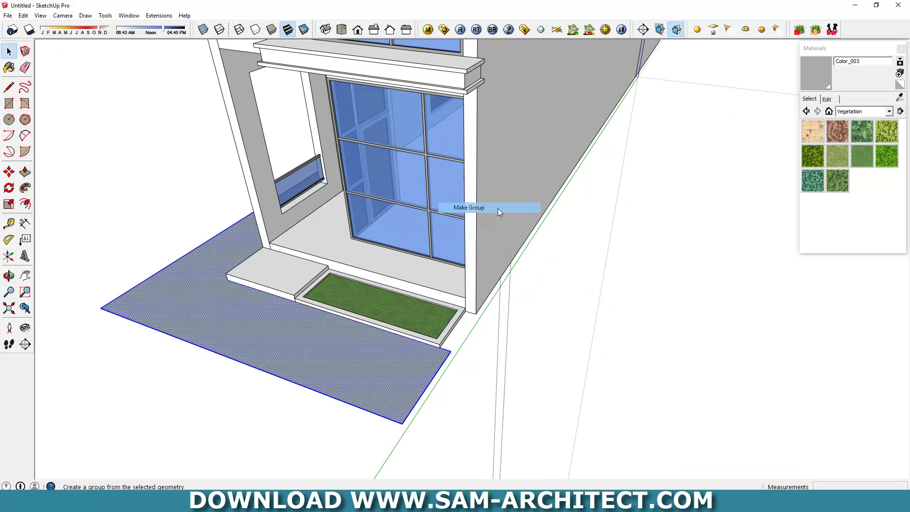
Raise the narrow side strip into a 2000 mm wall and group it.
scroll(459, 369, up, 2)
click(379, 469)
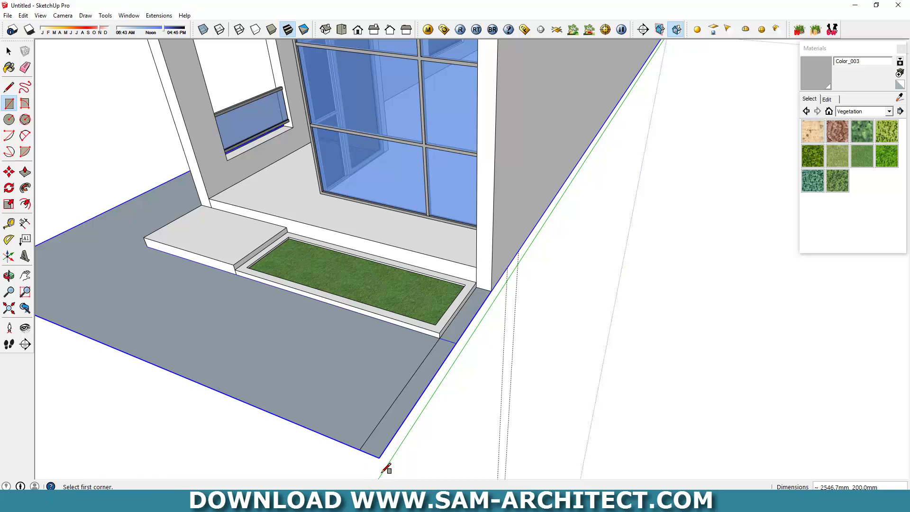
scroll(449, 390, down, 3)
key(p)
click(442, 376)
middle_drag(443, 375, 767, 113)
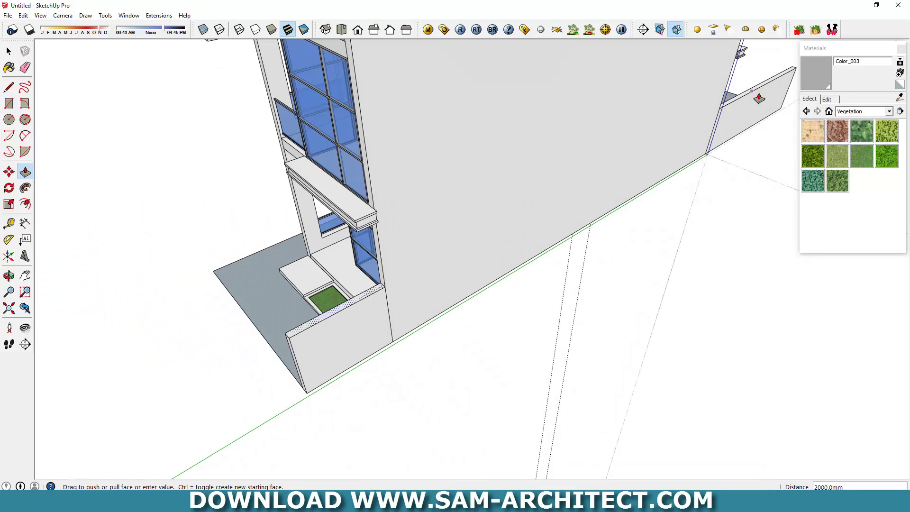
click(370, 323)
key(space)
right_click(370, 323)
click(425, 156)
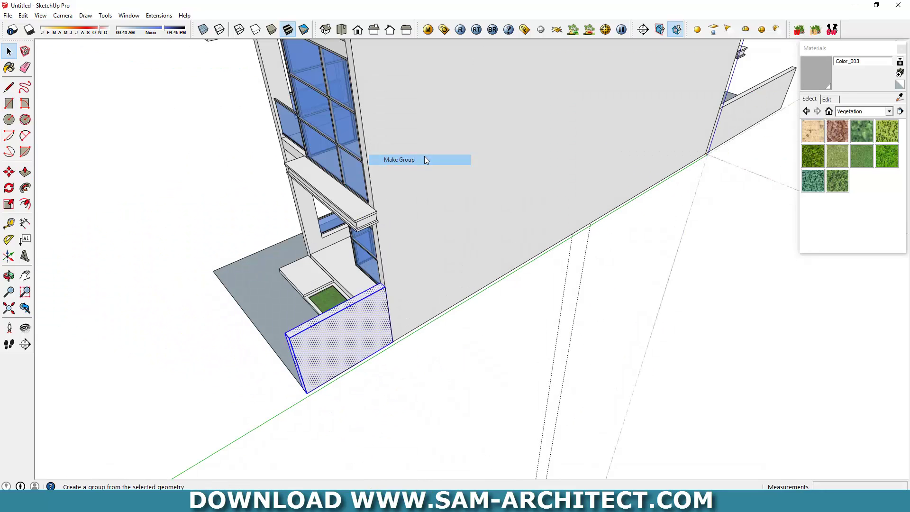
mouse_move(425, 156)
middle_down()
mouse_move(670, 295)
mouse_move(682, 368)
middle_up()
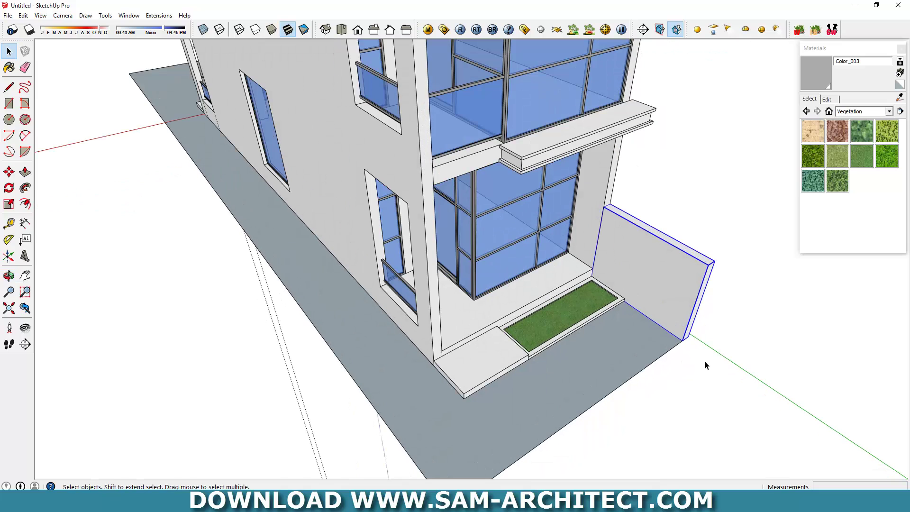
Close a 200 mm front strip, raise it to the same height, and group the front wall.
key(l)
click(683, 339)
scroll(683, 339, down, 2)
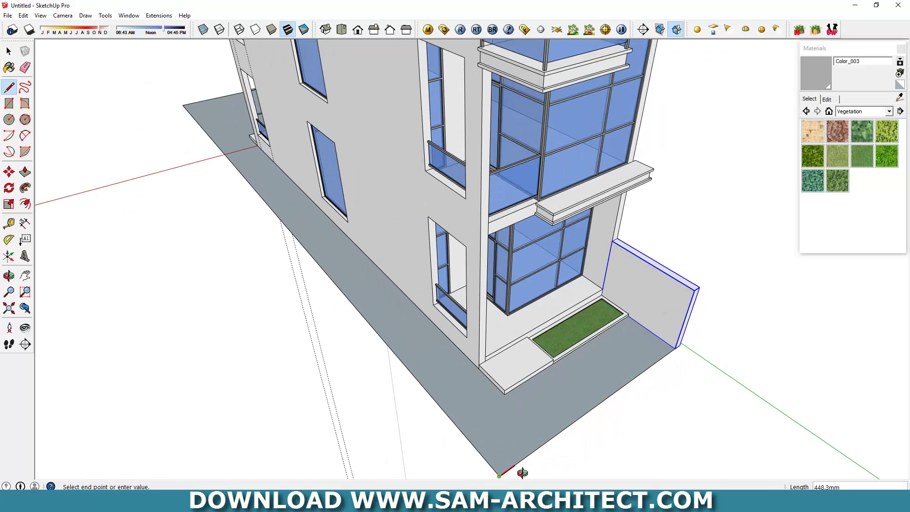
shift+middle_drag(522, 473, 482, 411)
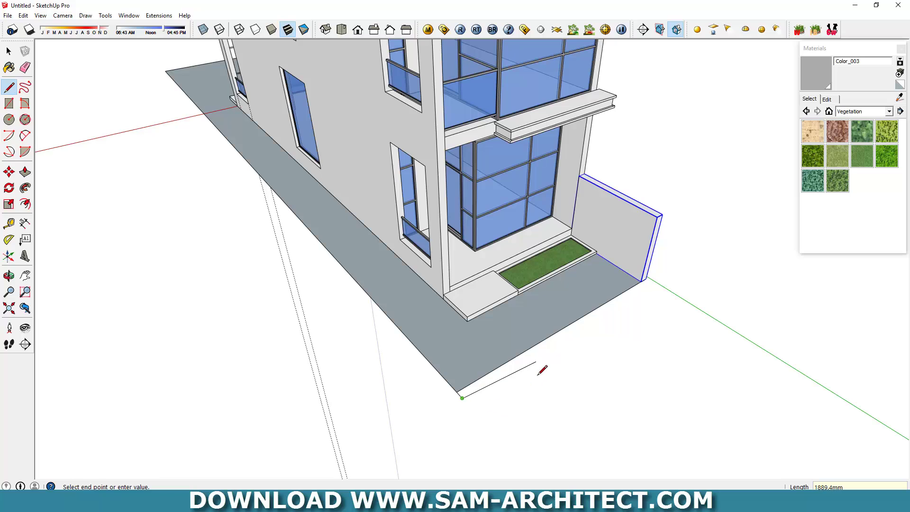
scroll(654, 293, up, 2)
click(649, 291)
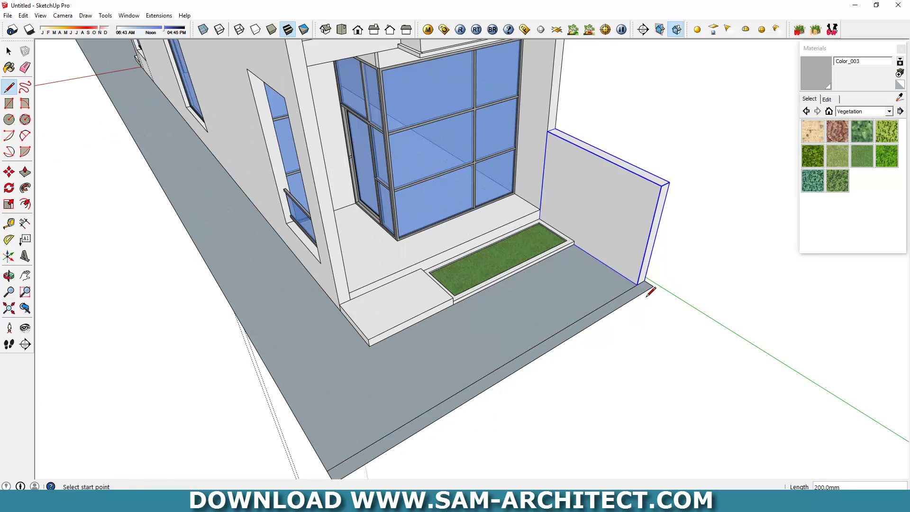
key(p)
double_click(638, 301)
key(space)
triple_click(622, 276)
right_click(622, 277)
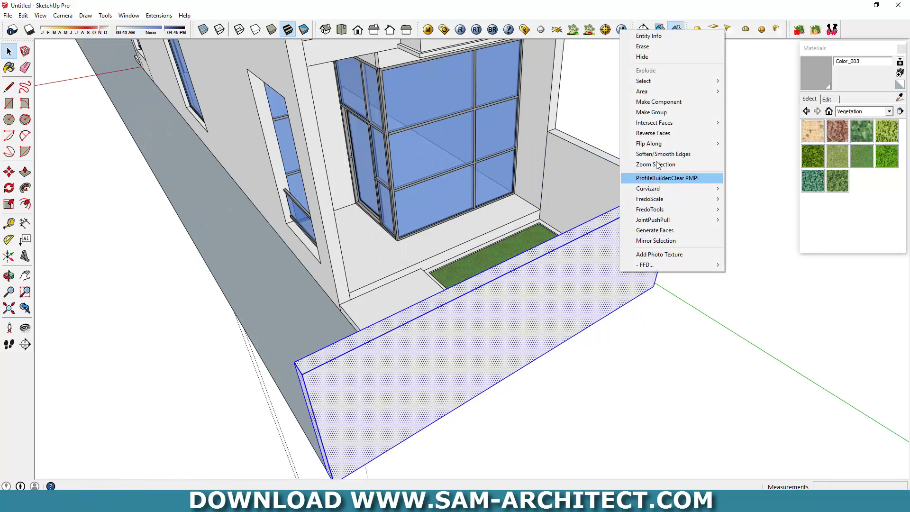
click(659, 113)
mouse_move(672, 226)
middle_down()
mouse_move(353, 329)
mouse_move(507, 257)
middle_up()
scroll(507, 257, down, 5)
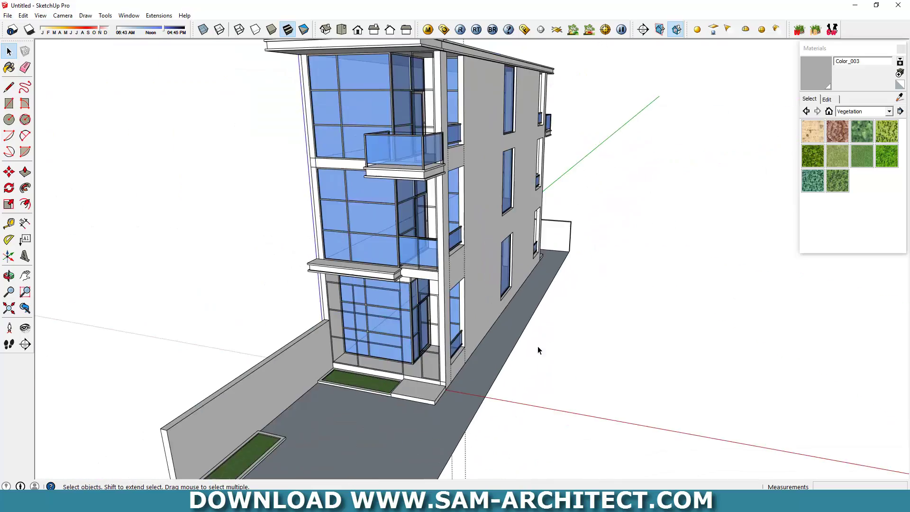
mouse_move(538, 349)
middle_down()
mouse_move(670, 260)
mouse_move(636, 264)
mouse_move(551, 304)
mouse_move(562, 319)
middle_up()
Close a strip along the building's long side edge and raise it 2000 mm into a wall.
key(l)
scroll(592, 327, up, 3)
scroll(599, 284, up, 2)
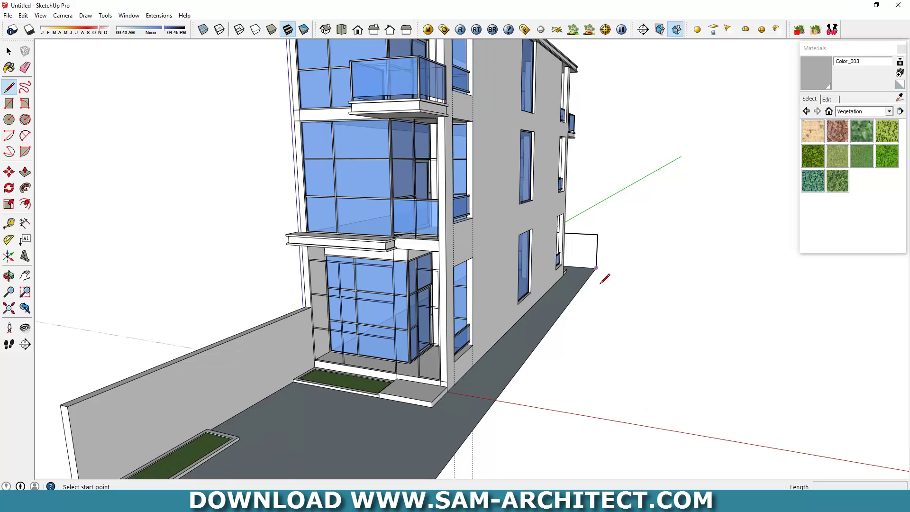
middle_drag(604, 276, 754, 370)
click(823, 353)
scroll(711, 365, down, 3)
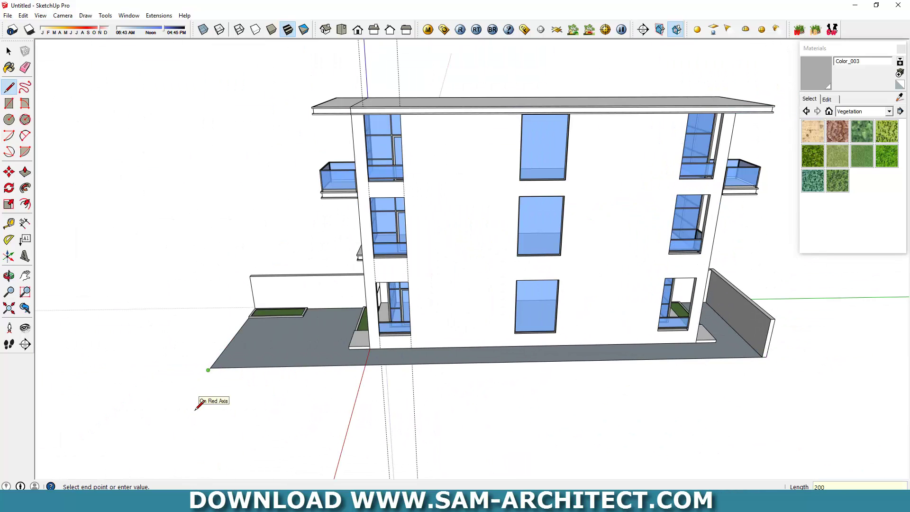
scroll(487, 396, up, 2)
scroll(518, 412, up, 2)
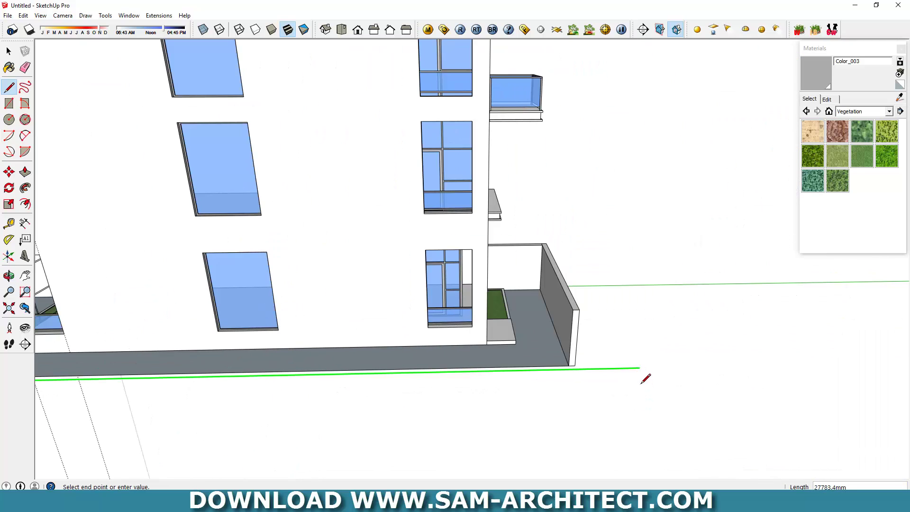
scroll(567, 377, up, 2)
click(569, 380)
scroll(566, 375, down, 1)
key(p)
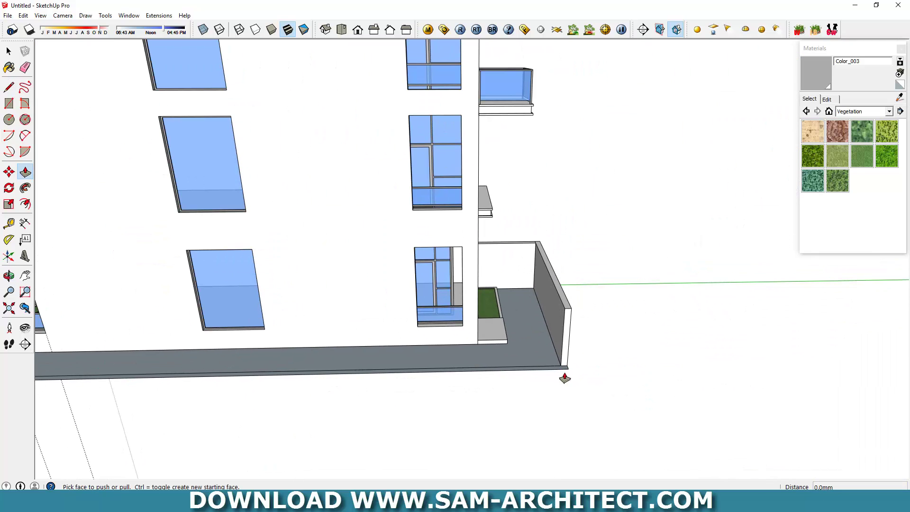
drag(567, 373, 521, 339)
key(space)
middle_drag(521, 339, 504, 345)
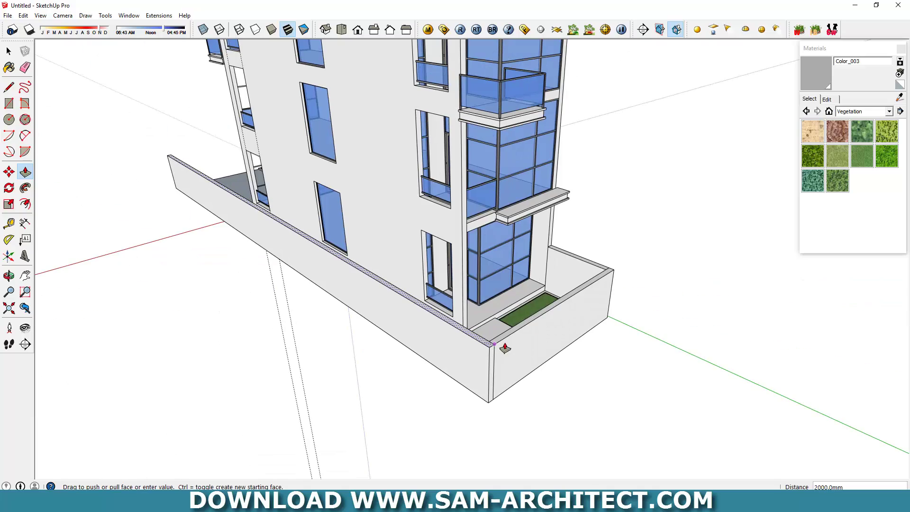
Group the long side wall and orbit around the building to review it.
click(469, 351)
right_click(470, 351)
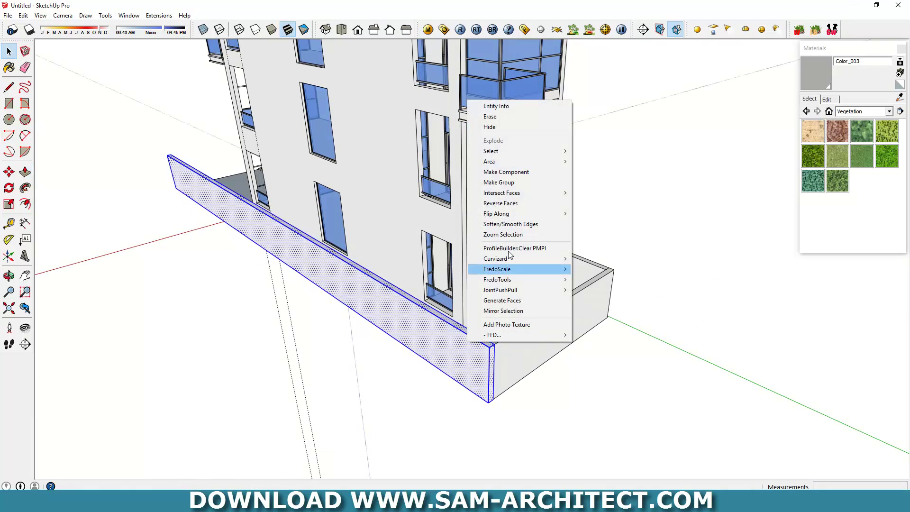
click(502, 182)
middle_drag(503, 182, 764, 266)
scroll(727, 333, down, 3)
middle_drag(727, 333, 629, 246)
scroll(581, 283, up, 2)
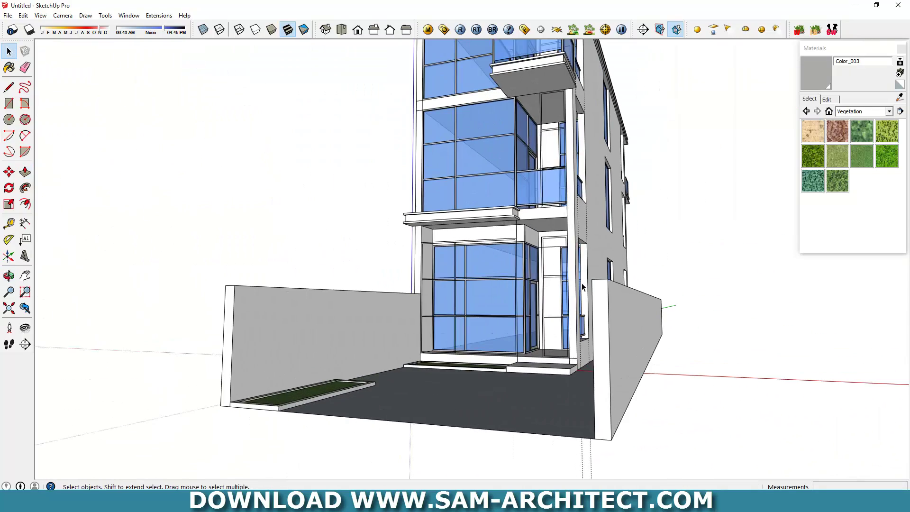
shift+middle_drag(582, 283, 629, 302)
scroll(630, 292, down, 1)
scroll(658, 264, down, 3)
middle_drag(658, 263, 444, 402)
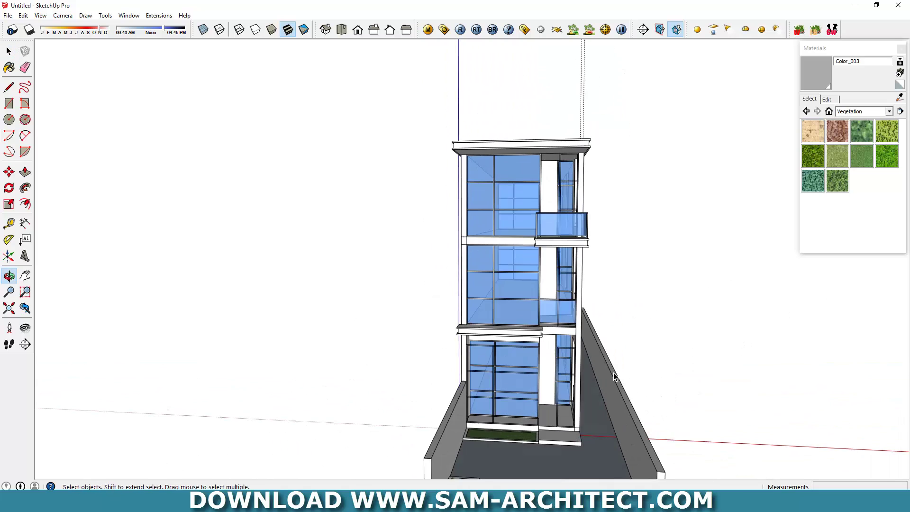
Close the wall-end outline at the front corner and raise it into a 2000 mm block.
scroll(444, 402, up, 1)
scroll(426, 396, up, 3)
key(l)
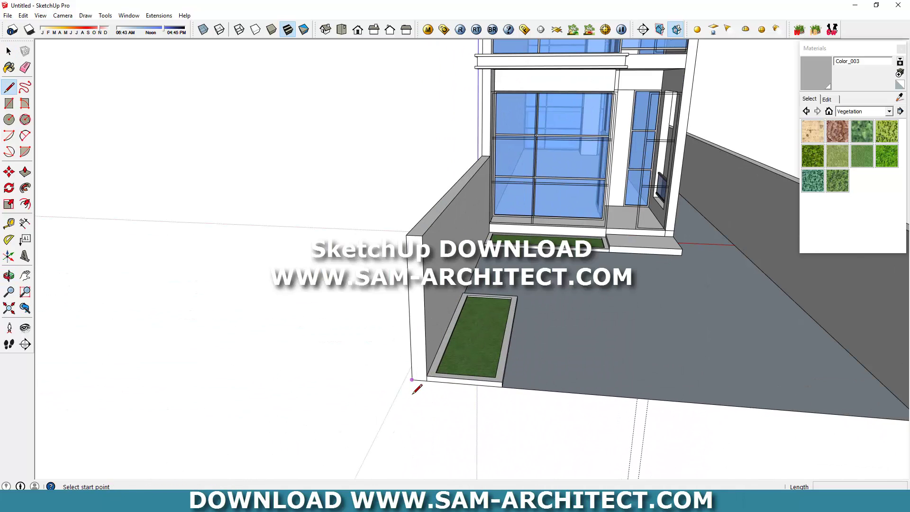
text(1)
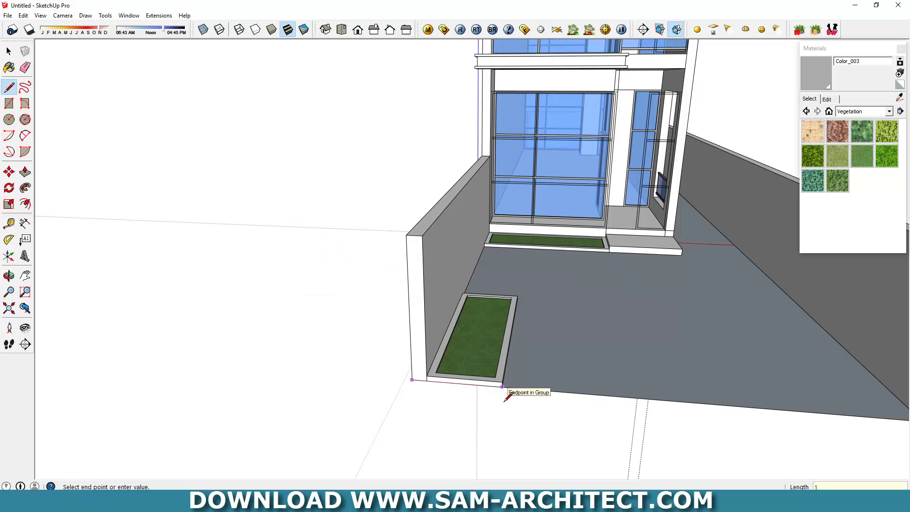
middle_drag(527, 432, 180, 376)
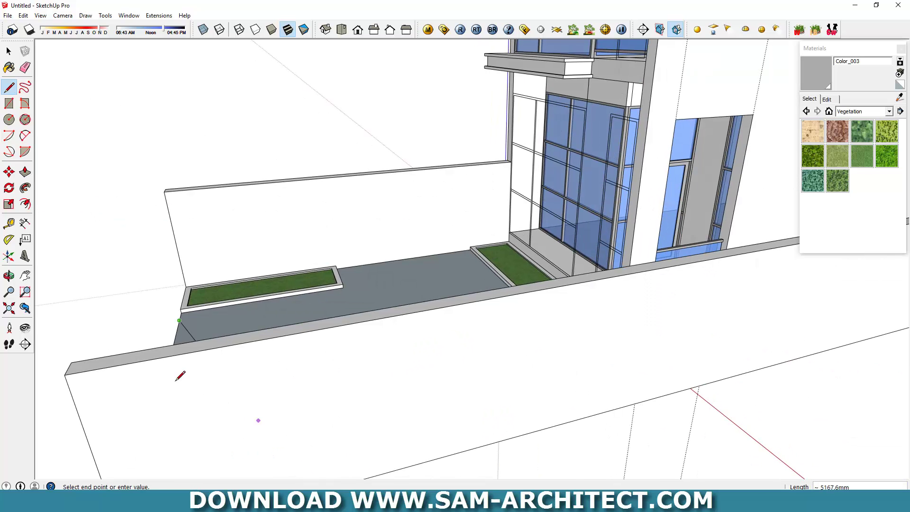
shift+middle_drag(244, 319, 296, 347)
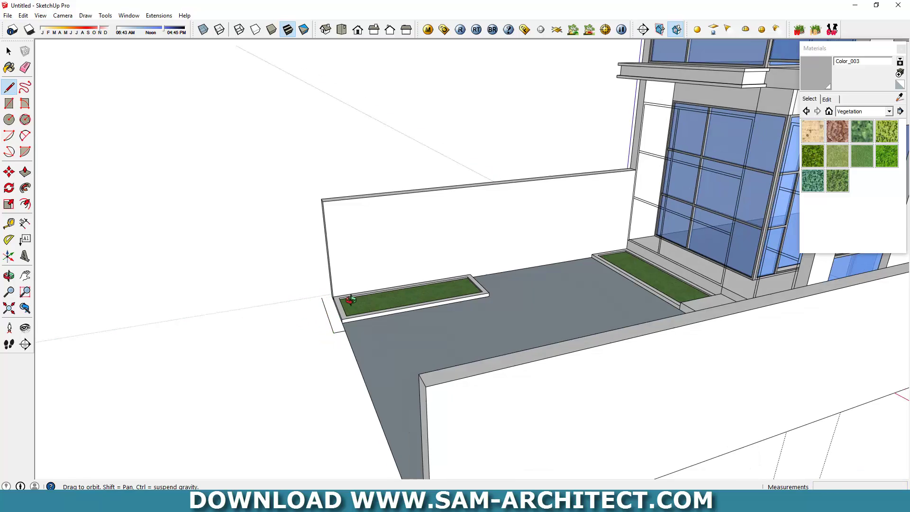
scroll(331, 332, up, 5)
click(350, 337)
key(p)
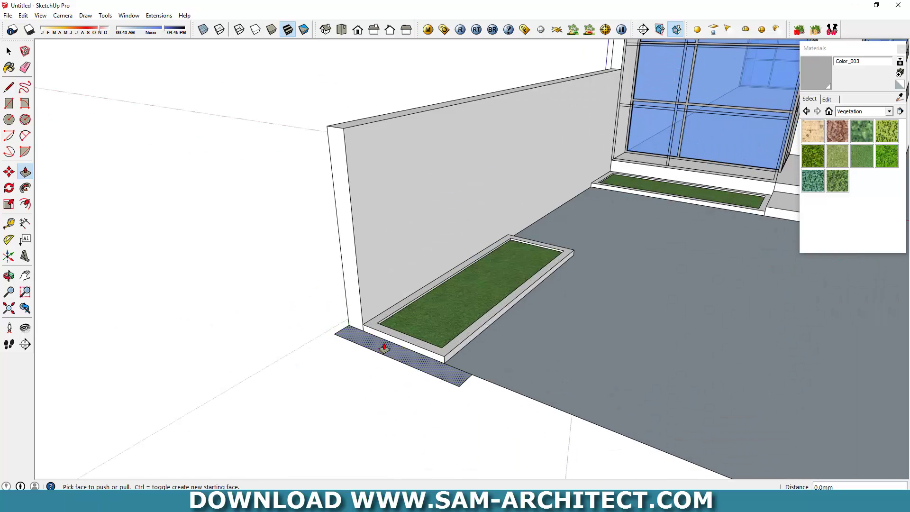
drag(380, 341, 502, 104)
Group the new wall block and clear the selection.
key(space)
triple_click(425, 232)
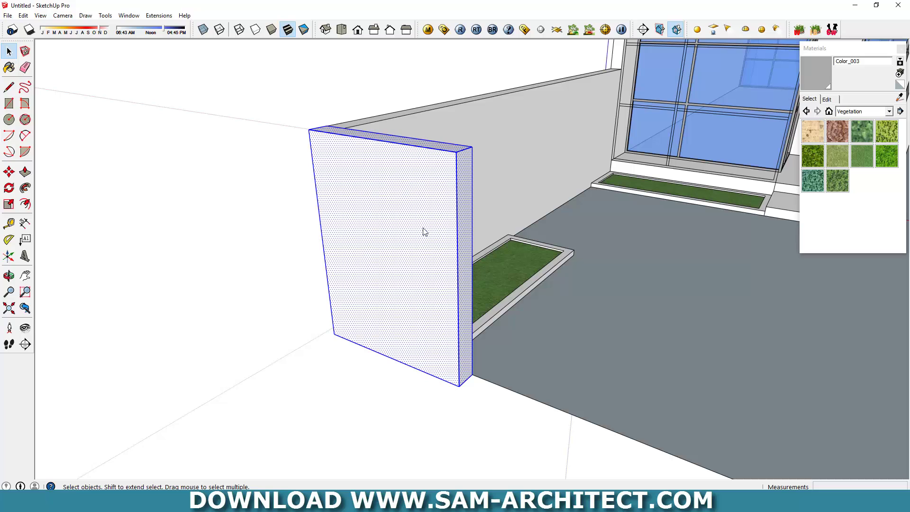
right_click(425, 233)
click(467, 308)
click(235, 349)
scroll(331, 353, down, 5)
mouse_move(423, 358)
middle_down()
mouse_move(644, 353)
mouse_move(601, 371)
middle_up()
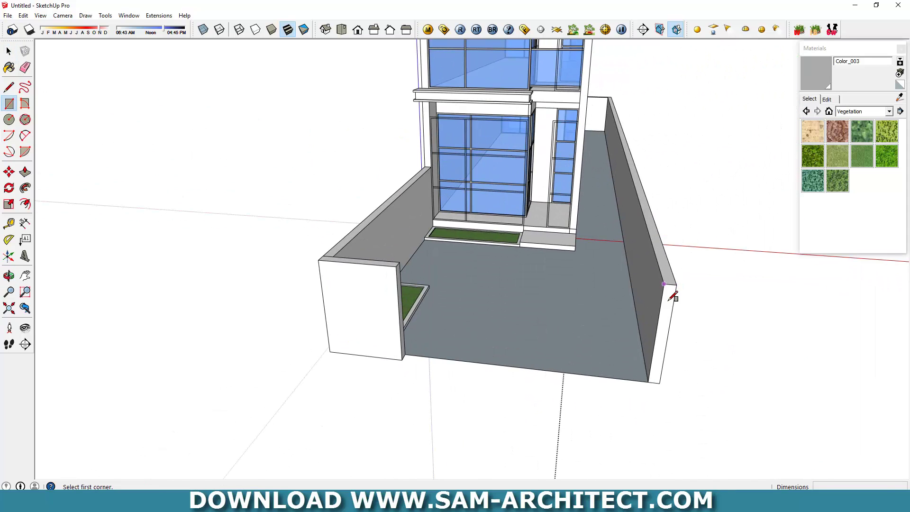
Outline a strip at the right wall's end and move it left to the pillar position.
key(space)
click(655, 377)
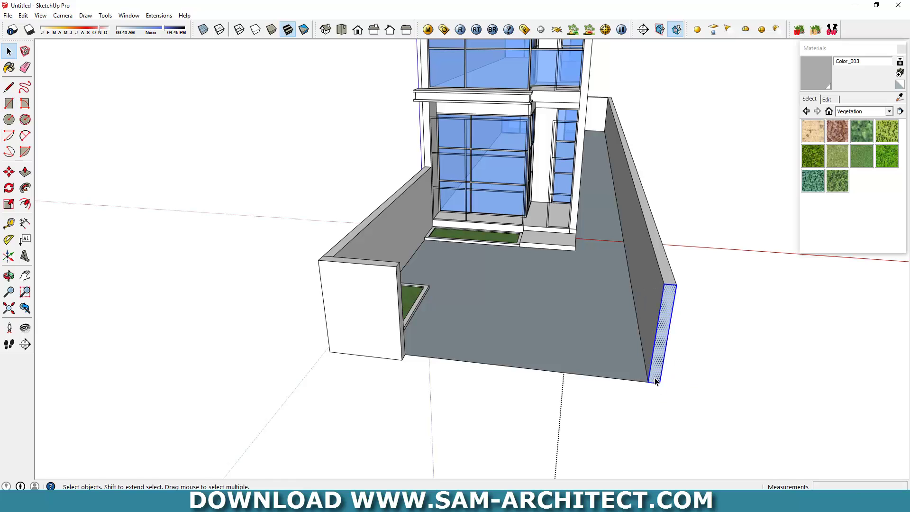
key(m)
click(649, 383)
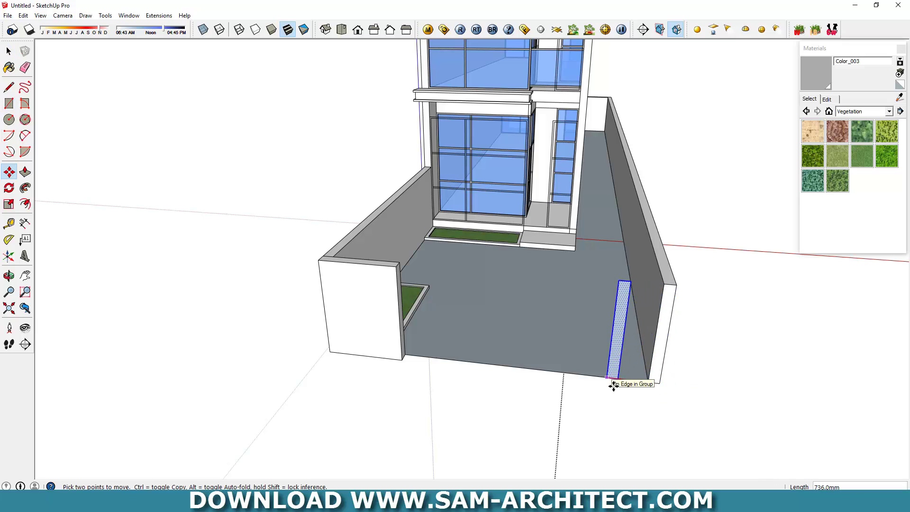
click(575, 239)
scroll(559, 284, down, 3)
middle_drag(548, 319, 504, 331)
Raise the strip into a tall pillar and extend the right wall's front end.
key(p)
click(488, 326)
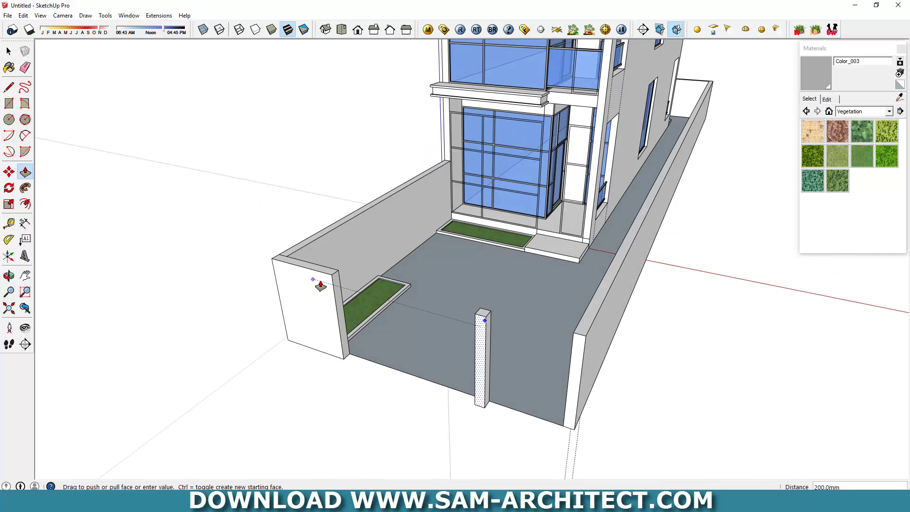
click(570, 379)
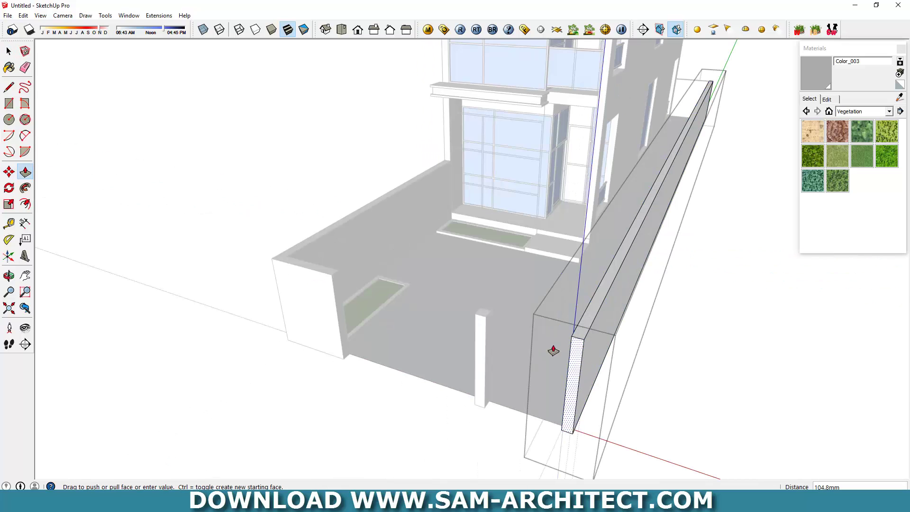
click(488, 325)
key(space)
mouse_move(488, 325)
middle_down()
mouse_move(681, 353)
mouse_move(686, 327)
mouse_move(672, 356)
mouse_move(611, 349)
mouse_move(637, 369)
middle_up()
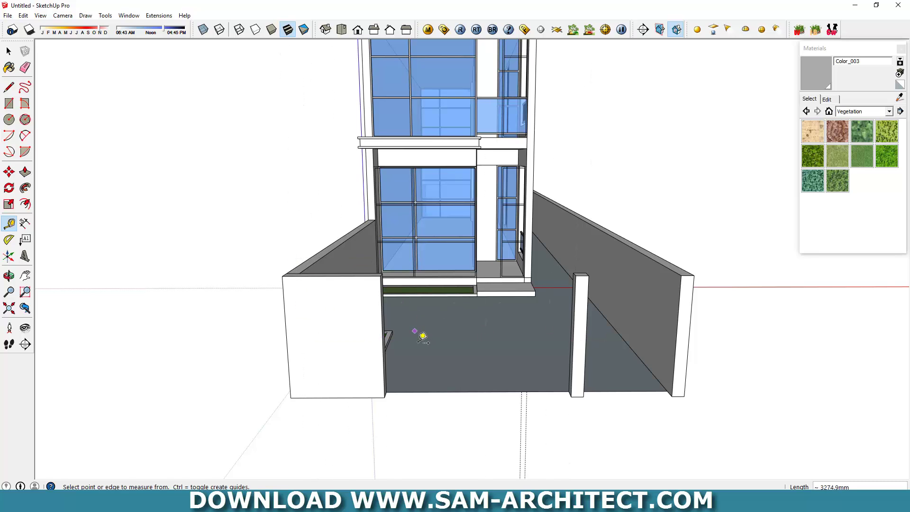
mouse_move(584, 348)
middle_down()
mouse_move(609, 426)
mouse_move(574, 368)
mouse_move(620, 410)
mouse_move(574, 388)
mouse_move(522, 397)
mouse_move(524, 351)
mouse_move(492, 347)
mouse_move(497, 381)
middle_up()
scroll(486, 384, up, 2)
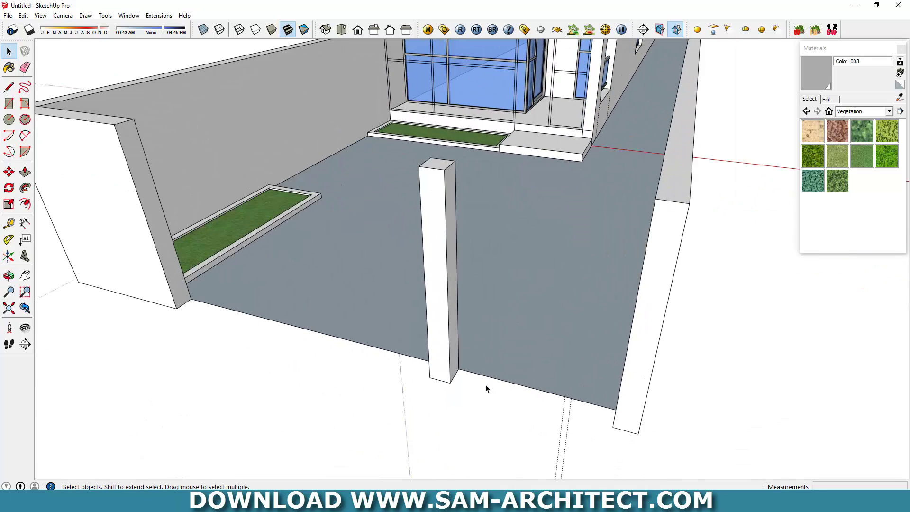
Add a base slab between pillar and right wall, grouping it with the pillar.
click(458, 369)
scroll(596, 429, down, 3)
click(607, 410)
key(p)
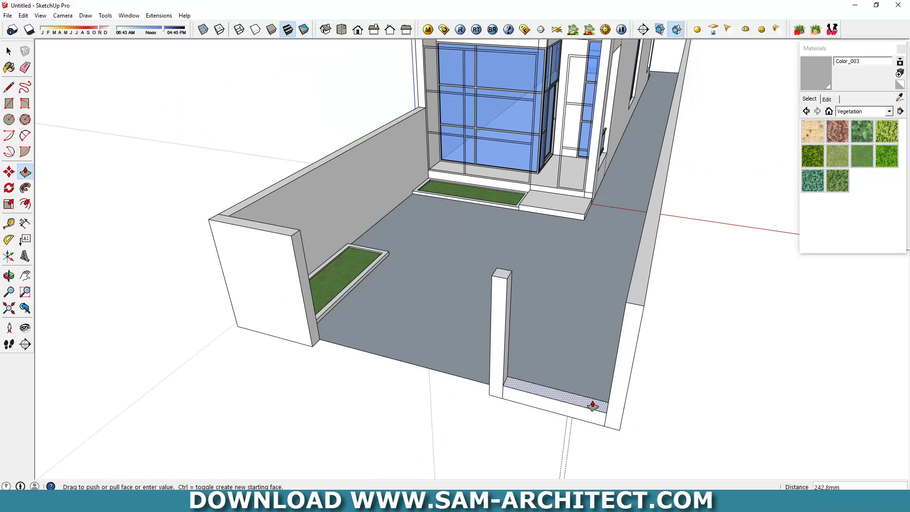
text(4)
key(Return)
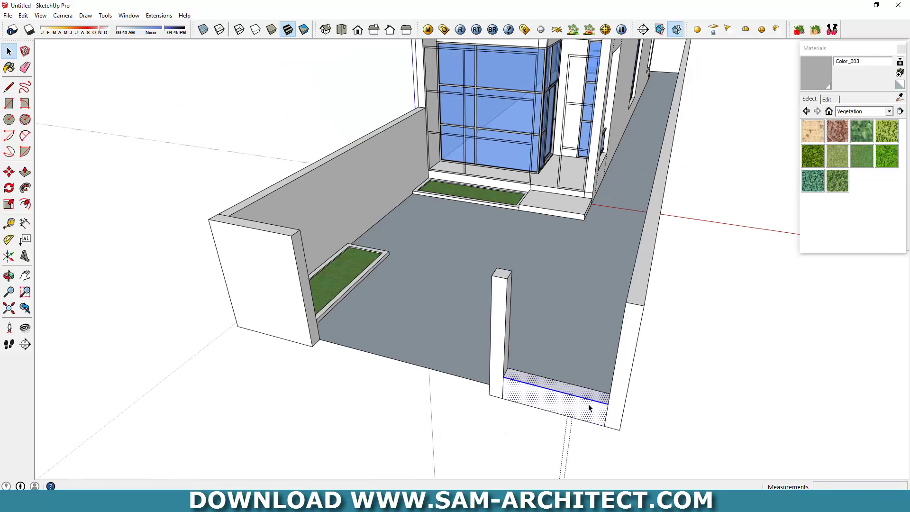
key(space)
triple_click(587, 404)
right_click(588, 404)
click(630, 239)
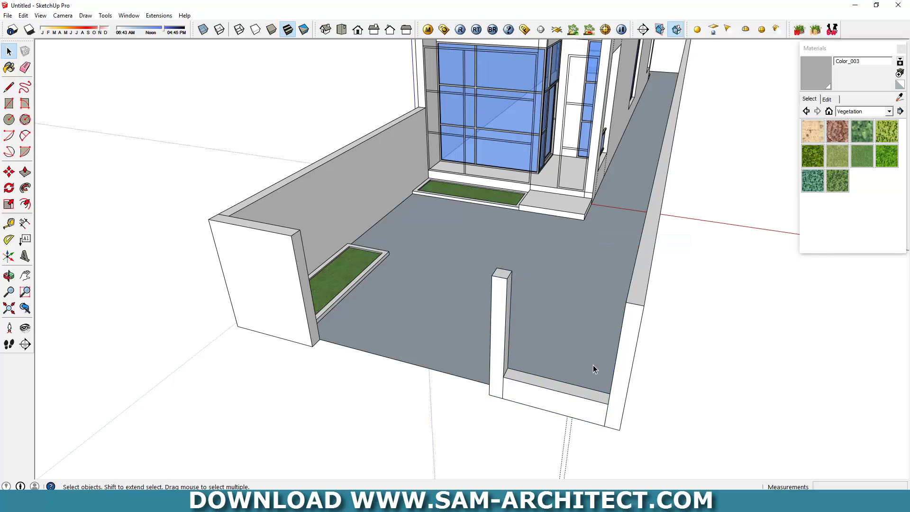
Inside the pillar group, extend the pillar top across into a beam meeting the right wall.
middle_drag(593, 365, 457, 291)
double_click(458, 282)
key(m)
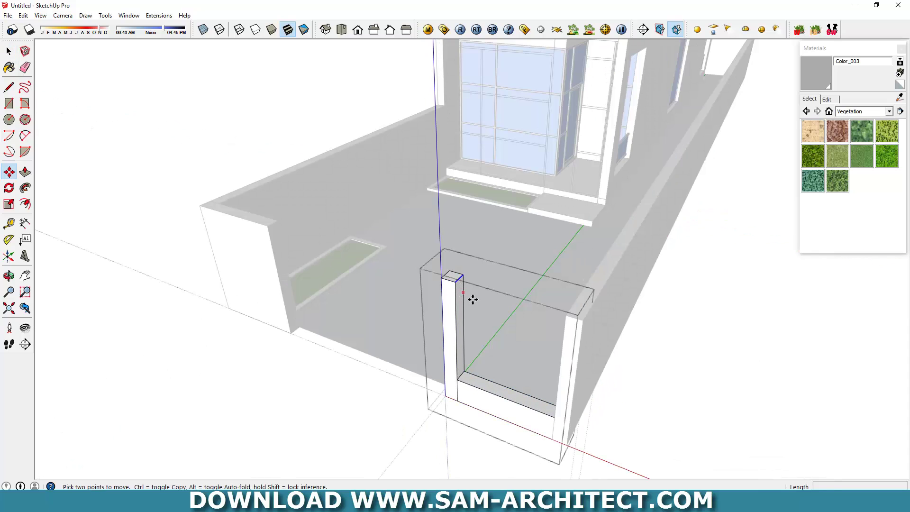
key(p)
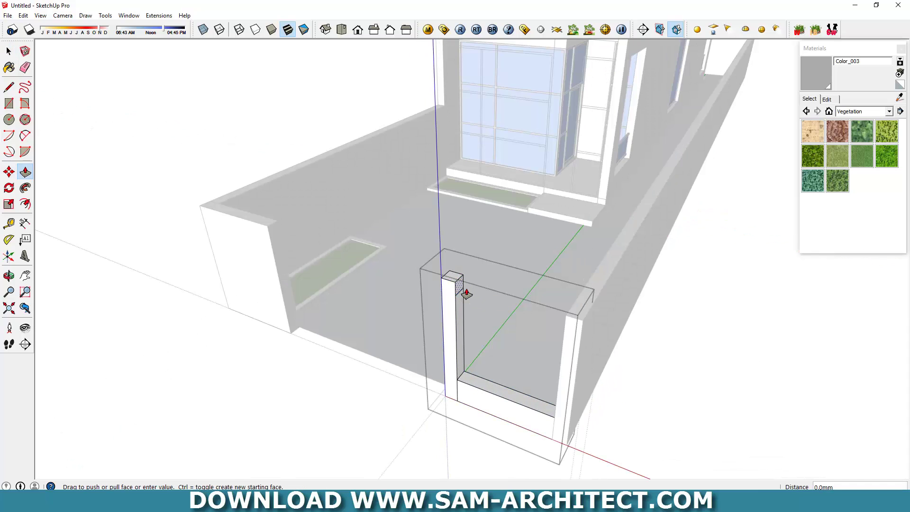
drag(462, 289, 571, 310)
click(583, 310)
key(space)
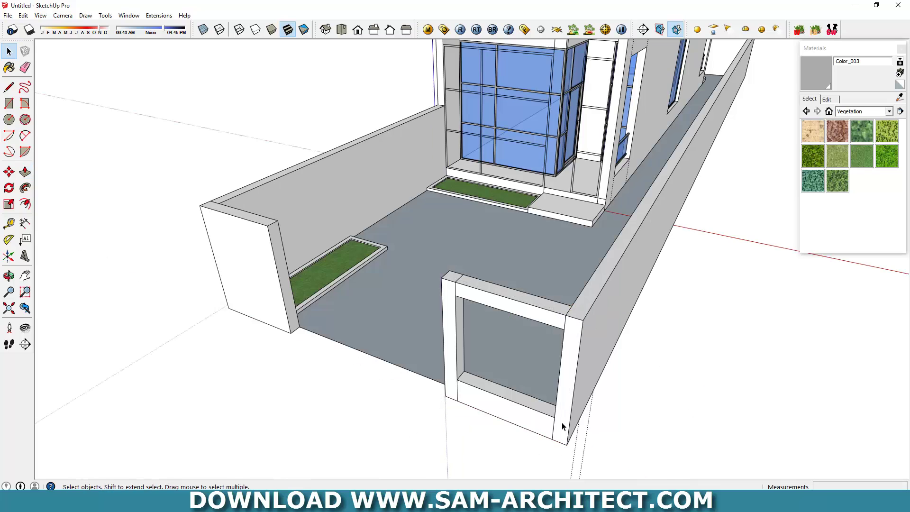
mouse_move(561, 422)
middle_down()
mouse_move(456, 451)
mouse_move(479, 382)
middle_up()
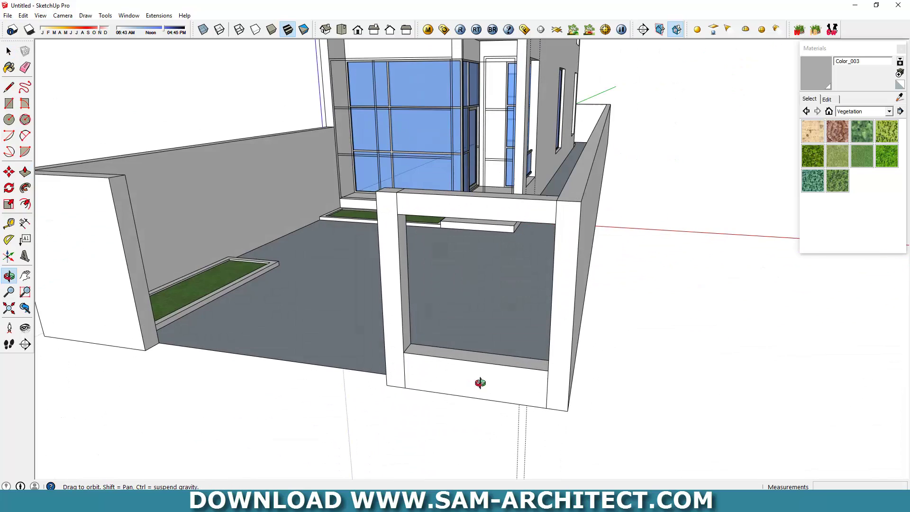
scroll(427, 337, up, 5)
scroll(508, 266, down, 3)
Select the Tile_Ceramic_Multi material from the Tile collection.
mouse_move(450, 342)
middle_down()
mouse_move(516, 358)
mouse_move(508, 375)
mouse_move(446, 379)
mouse_move(473, 387)
mouse_move(644, 308)
mouse_move(534, 368)
middle_up()
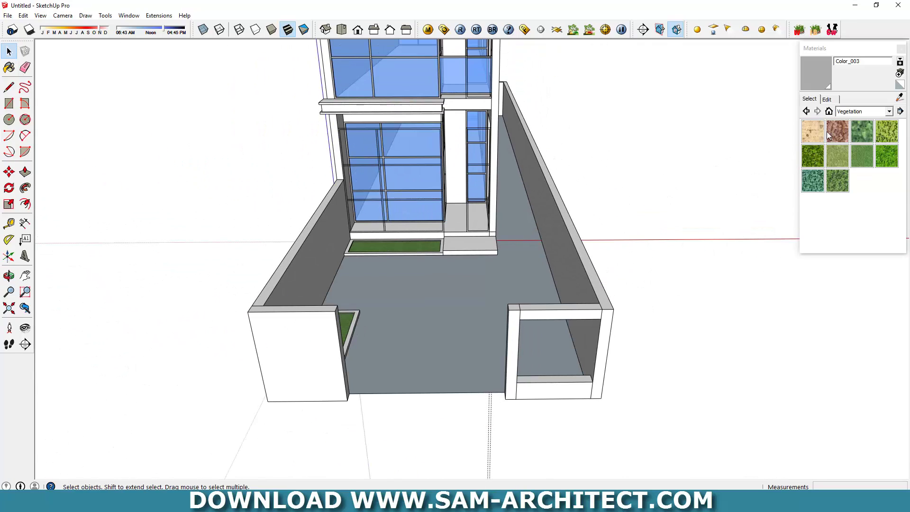
click(859, 111)
click(859, 197)
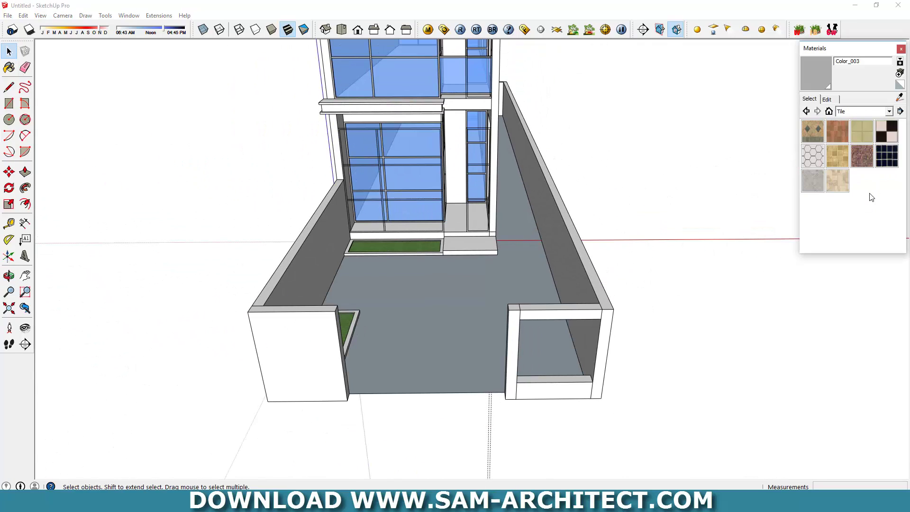
click(837, 136)
scroll(579, 260, up, 5)
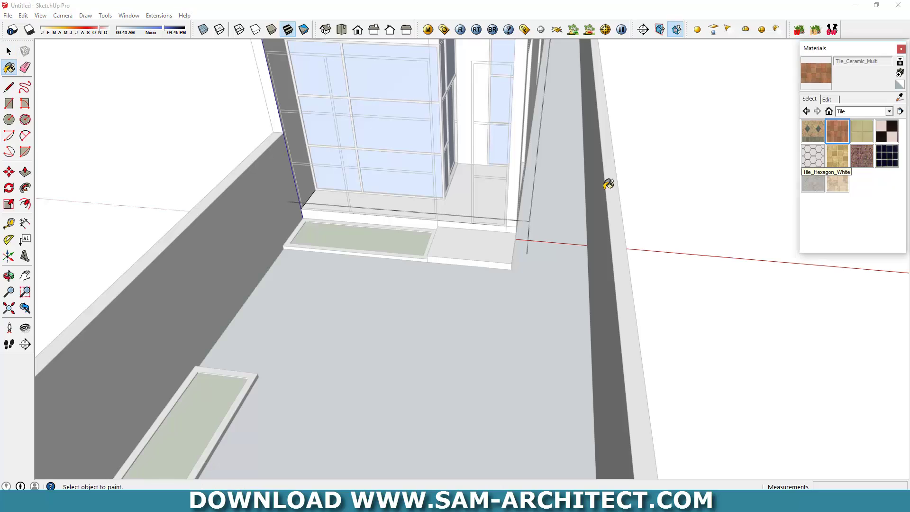
Tile the ground-floor entrance floor in front of the window with Tile_Ceramic_Multi.
click(460, 211)
scroll(471, 229, down, 3)
scroll(661, 196, down, 2)
key(space)
middle_drag(664, 192, 670, 289)
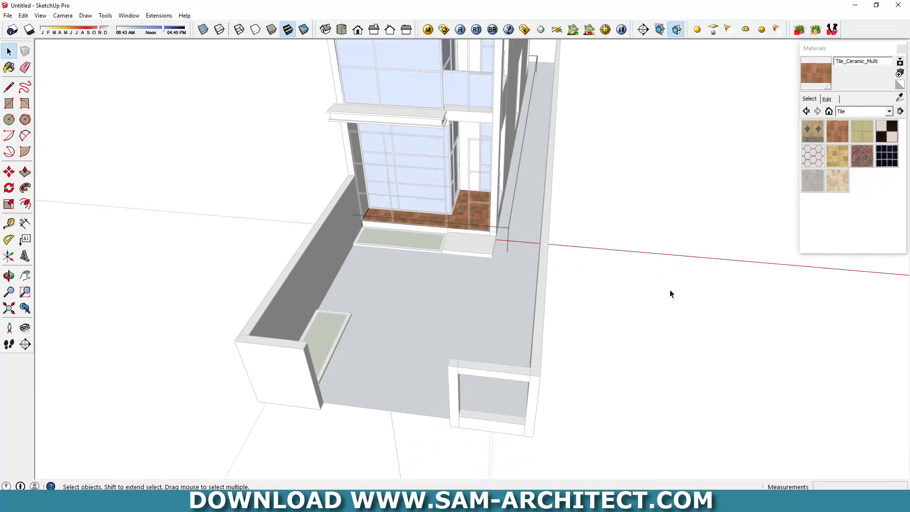
scroll(545, 122, up, 5)
scroll(611, 241, up, 3)
scroll(628, 250, down, 2)
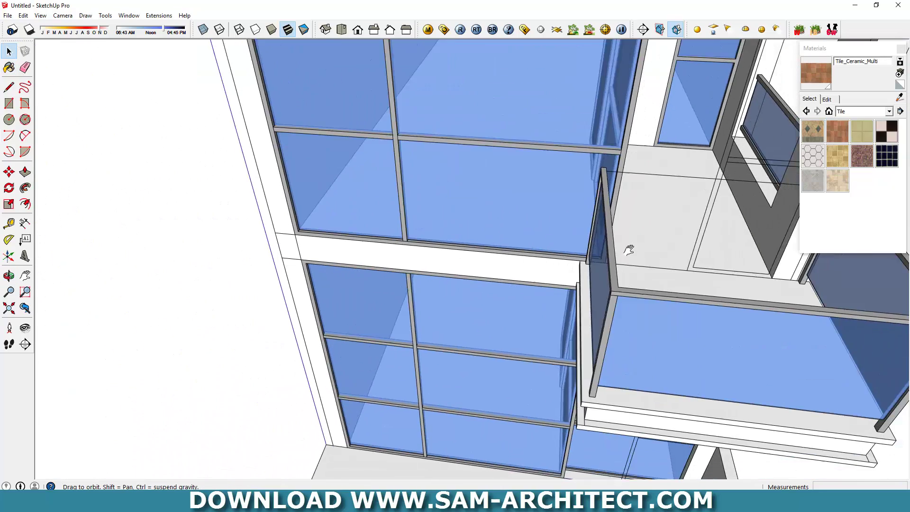
scroll(547, 190, down, 2)
scroll(546, 189, down, 3)
Apply Tile_Ceramic_Multi to the balcony slab, redoing it after undoing a wrong fill.
key(b)
click(559, 204)
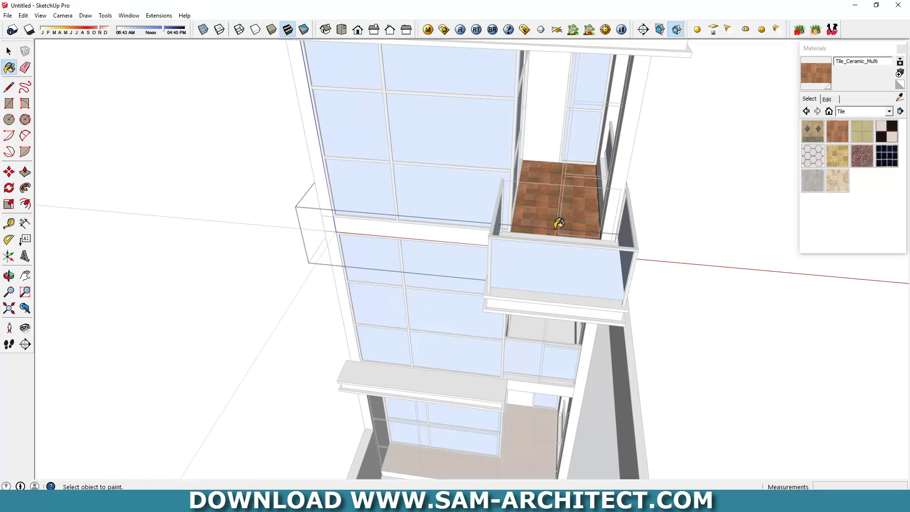
key(space)
scroll(567, 289, up, 3)
key(ctrl+z)
key(b)
click(559, 271)
key(space)
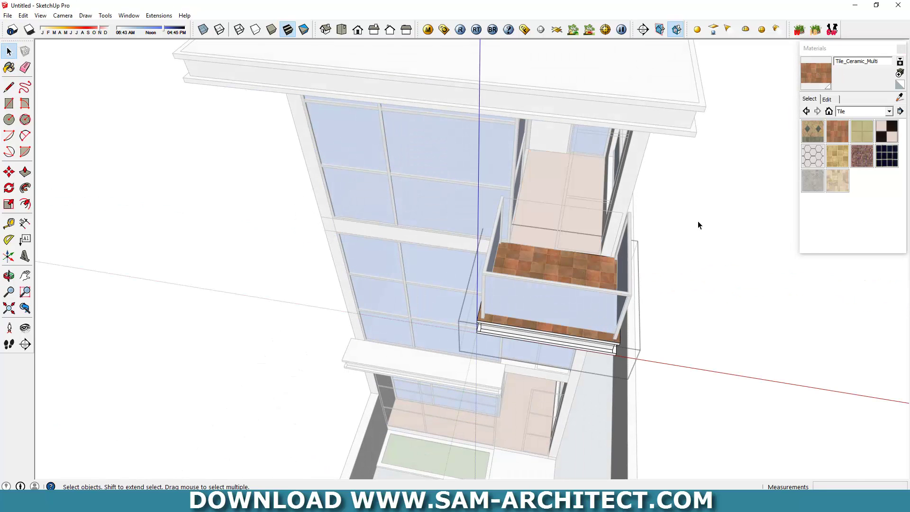
Resize the Tile_Ceramic_Multi texture to 1800 x 1200 mm and check the tile scale.
middle_drag(698, 221, 834, 116)
click(826, 99)
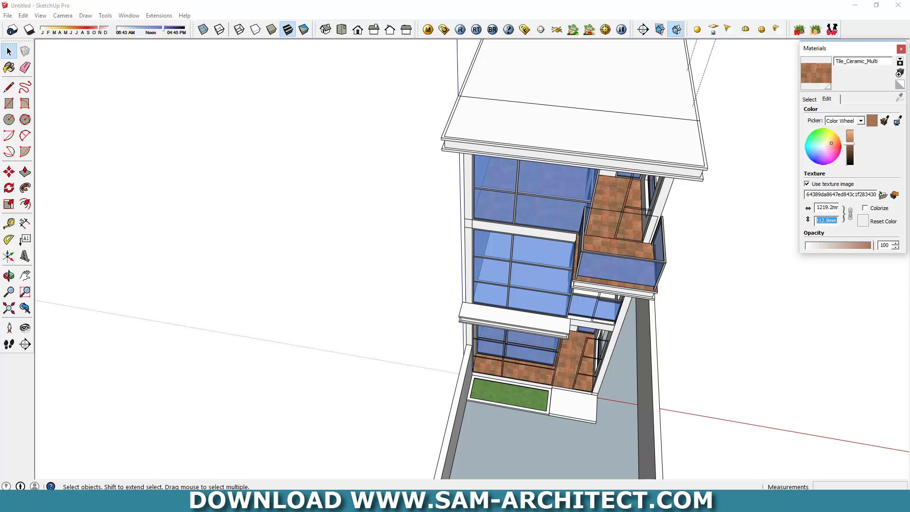
scroll(706, 365, down, 3)
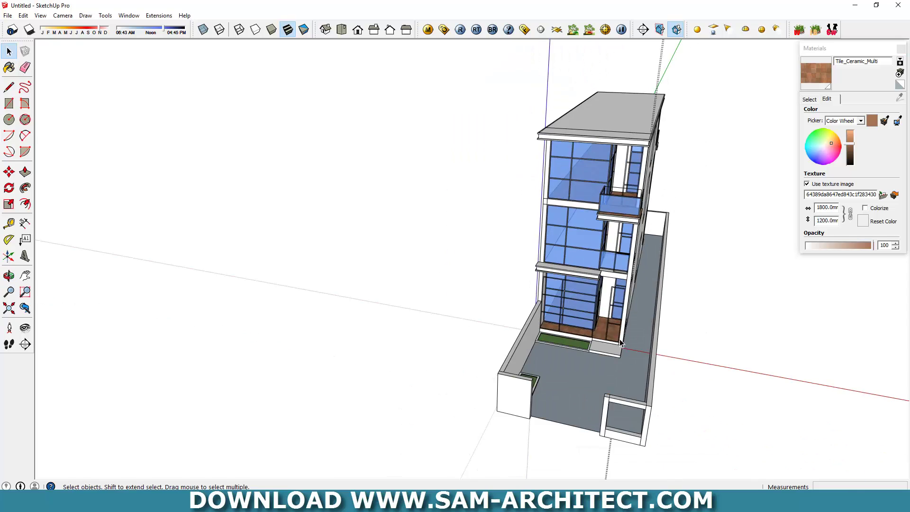
middle_drag(707, 366, 663, 407)
scroll(645, 432, up, 3)
key(space)
scroll(621, 278, up, 3)
scroll(621, 288, up, 2)
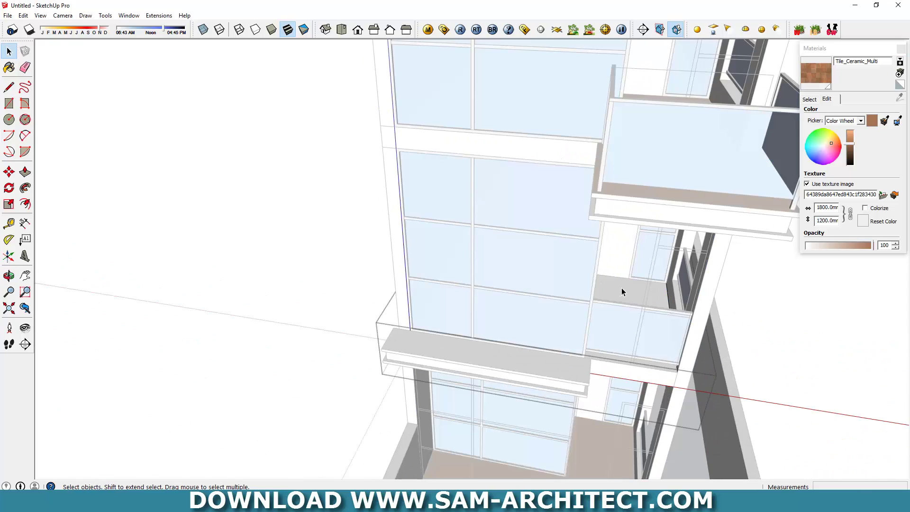
Orbit and zoom around the building front to inspect the tiled floors.
key(b)
scroll(640, 304, down, 3)
mouse_move(639, 303)
middle_down()
mouse_move(678, 234)
mouse_move(606, 217)
mouse_move(646, 254)
mouse_move(599, 258)
mouse_move(606, 309)
mouse_move(593, 288)
middle_up()
scroll(678, 233, up, 2)
scroll(632, 225, down, 3)
scroll(630, 248, up, 3)
scroll(628, 243, down, 2)
scroll(617, 255, down, 2)
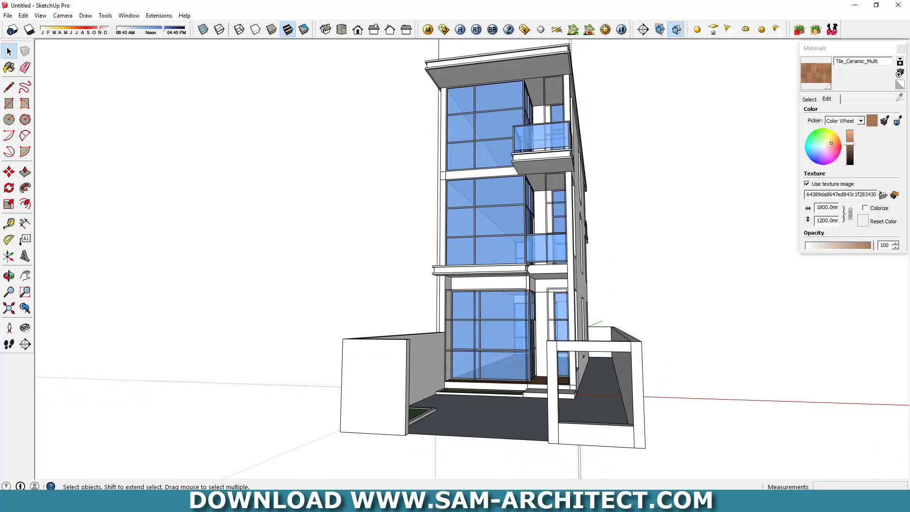